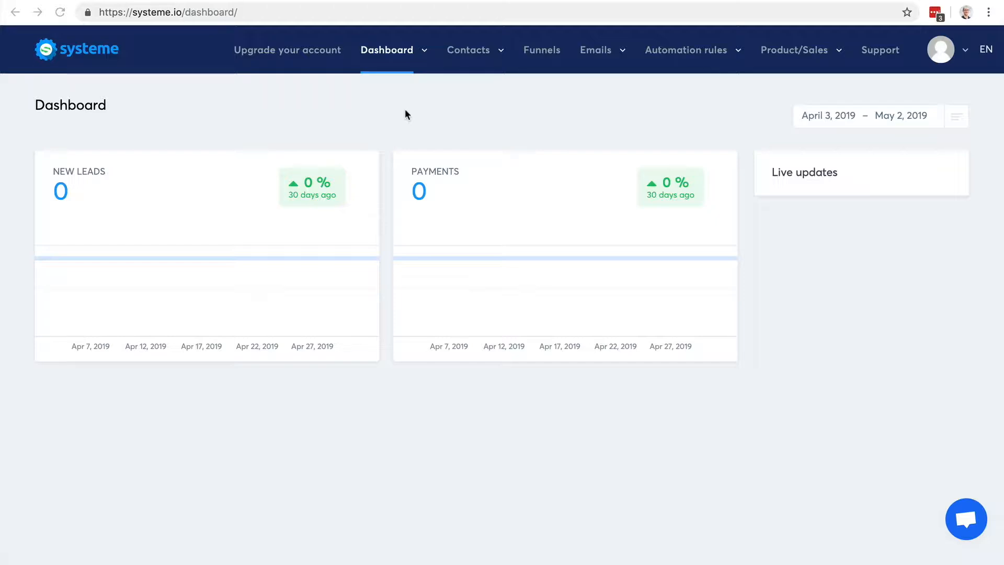
click(394, 51)
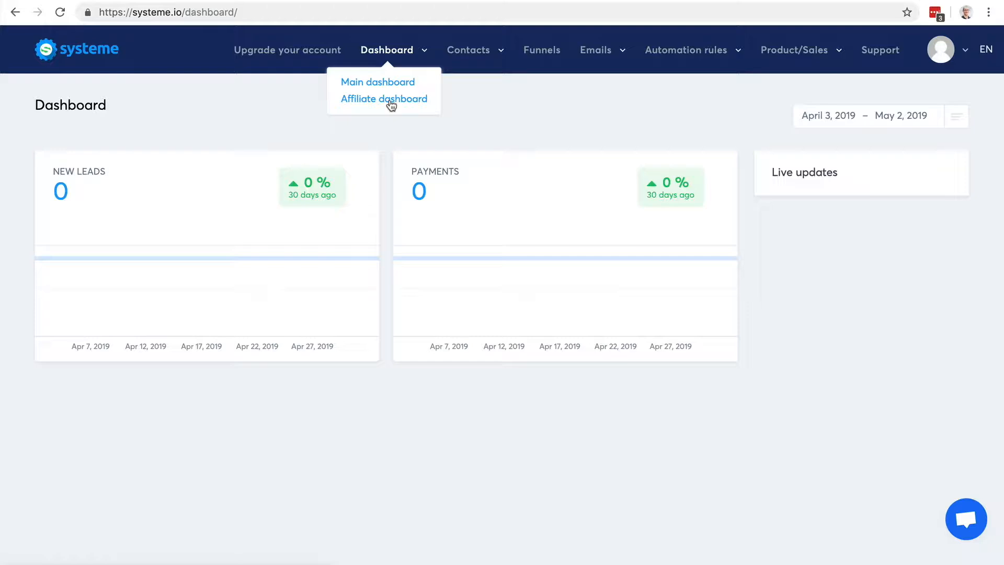
mouse_move(480, 58)
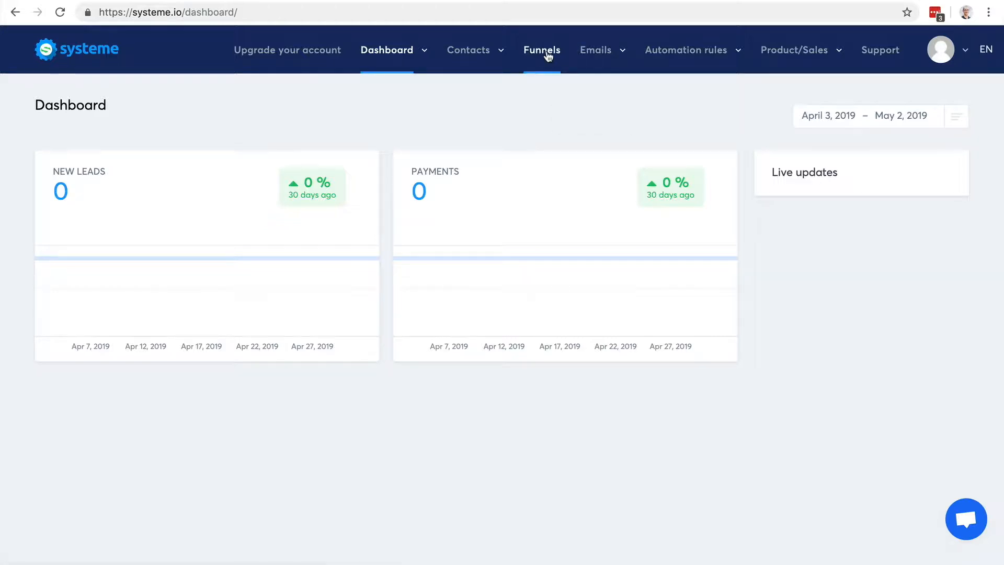
mouse_move(584, 57)
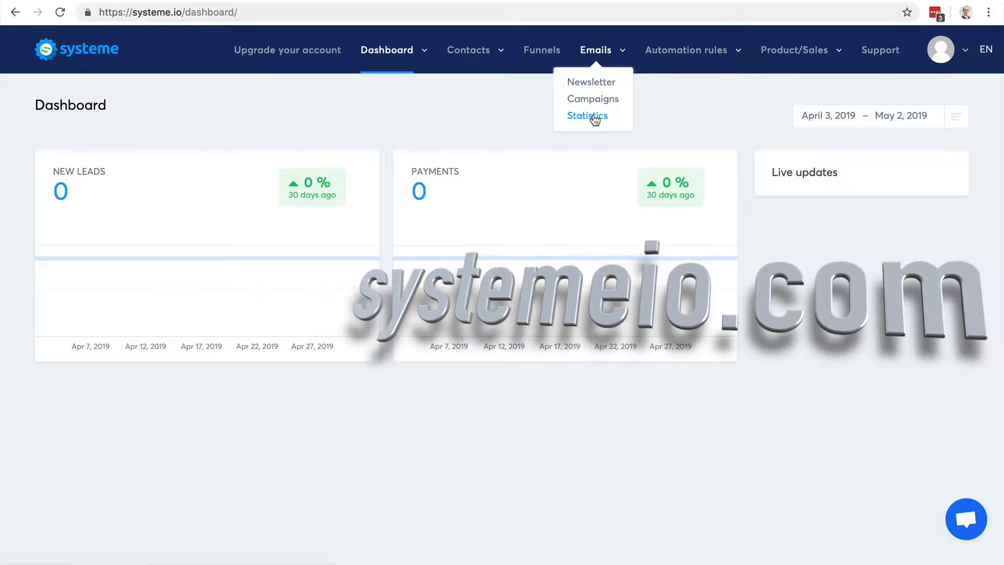
mouse_move(701, 61)
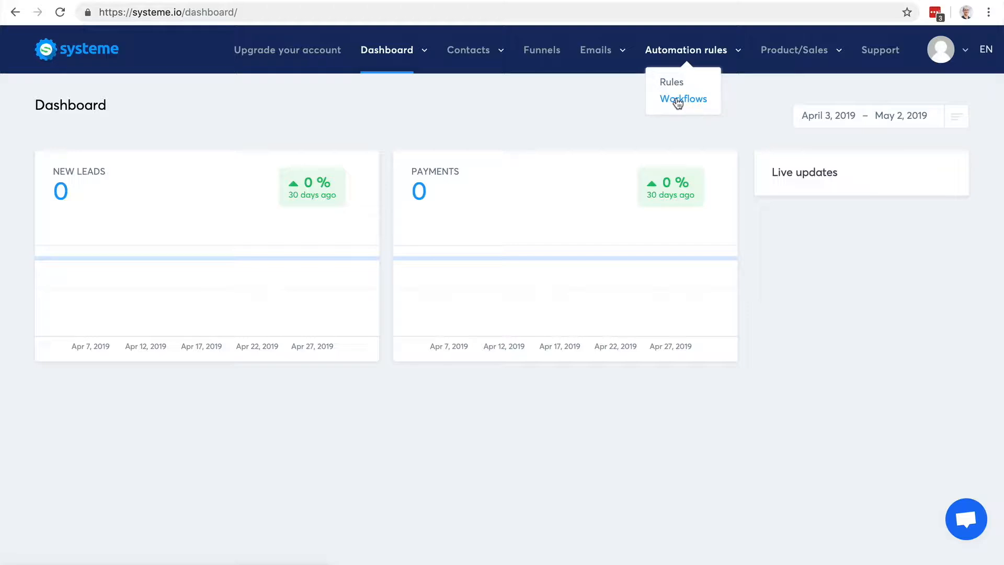
mouse_move(798, 50)
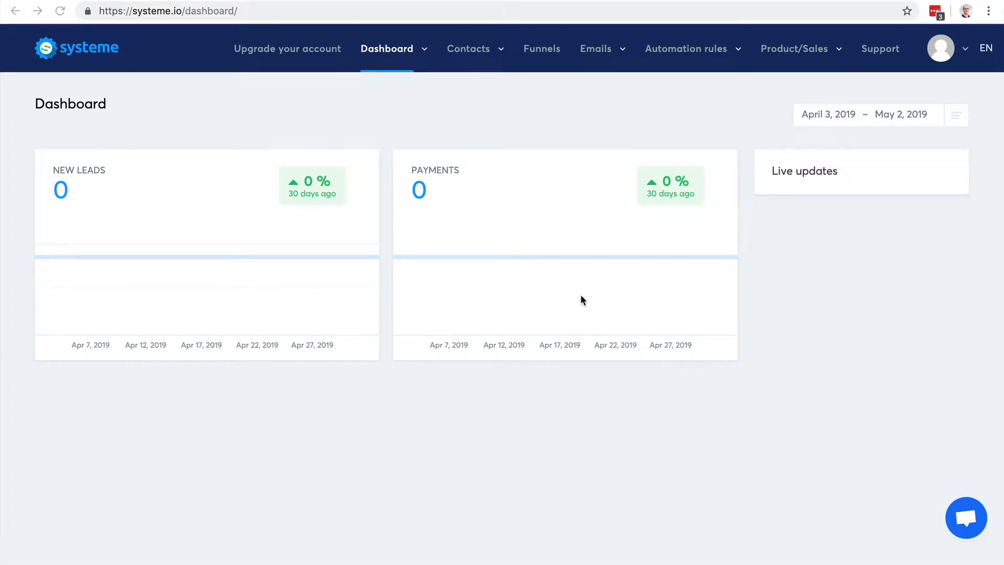
Look over the contacts list with its filters and the fields of the new contact form, and return to the list.
click(474, 52)
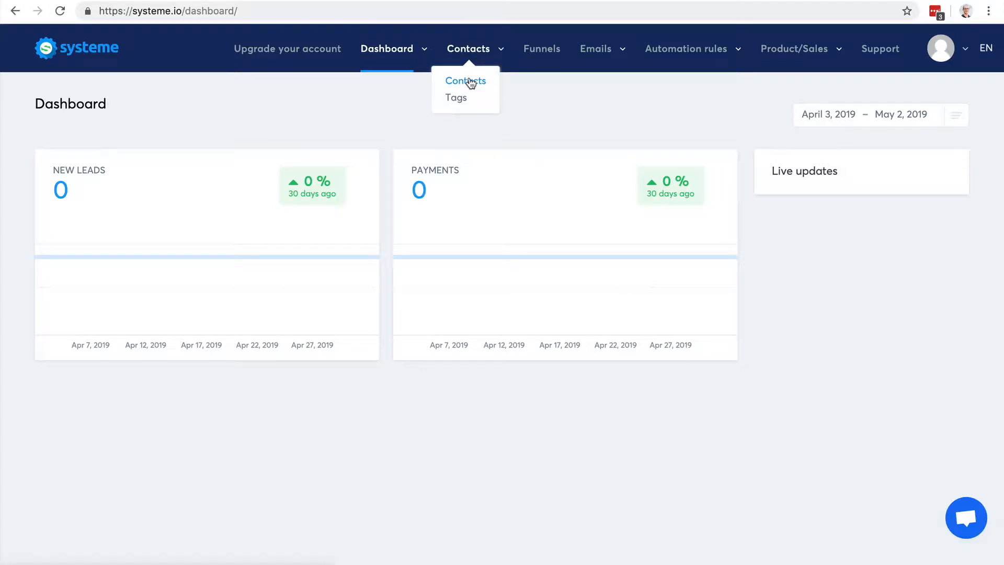
click(471, 82)
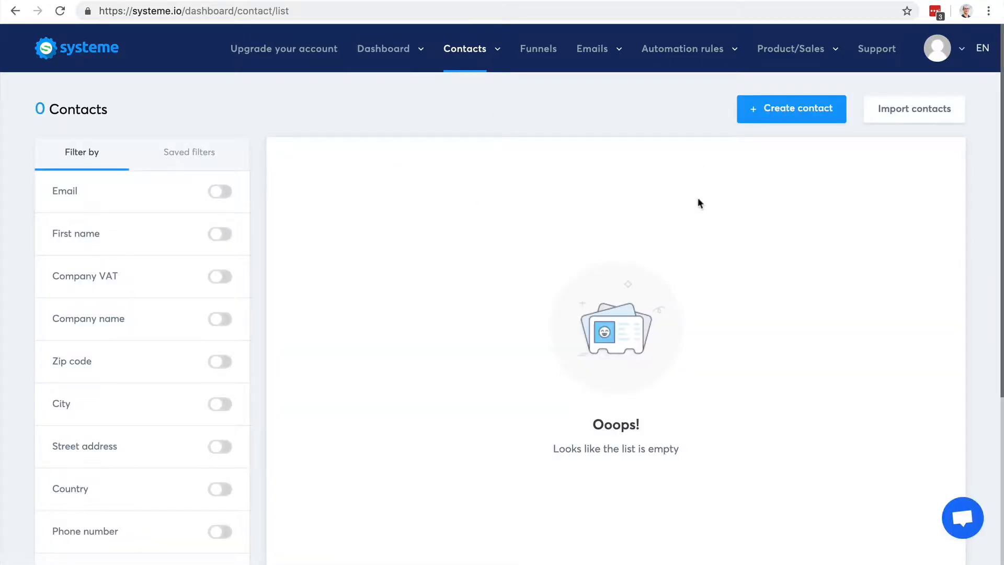
scroll(784, 252, down, 5)
scroll(784, 252, up, 5)
click(794, 111)
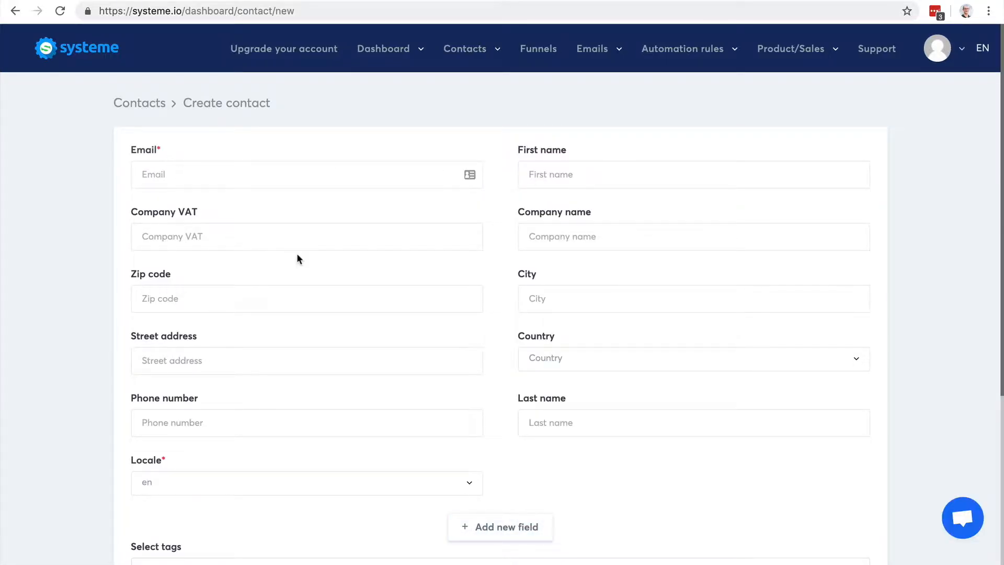
scroll(298, 258, down, 5)
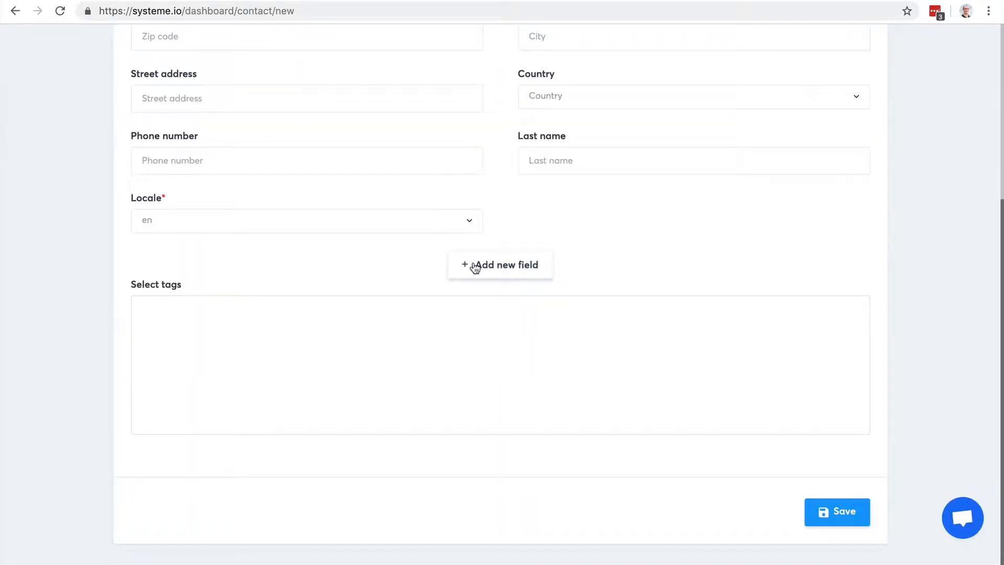
click(16, 11)
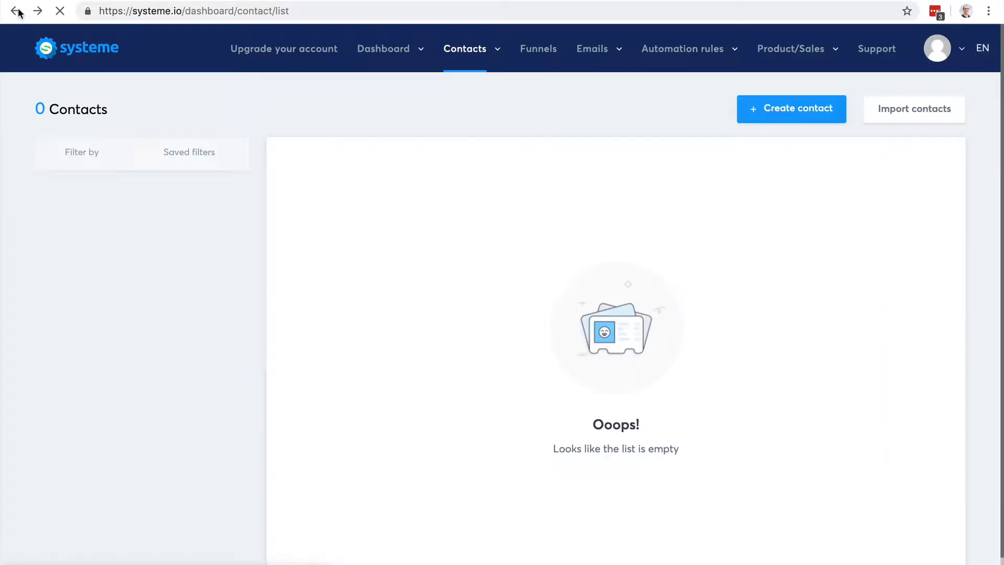
Create a contact tag named "Blog-leads".
mouse_move(444, 67)
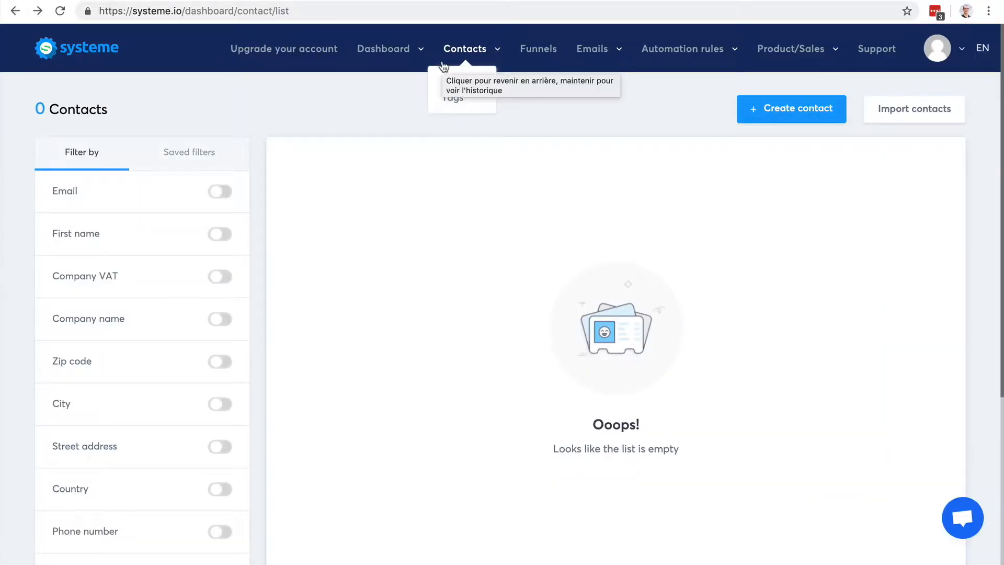
click(452, 98)
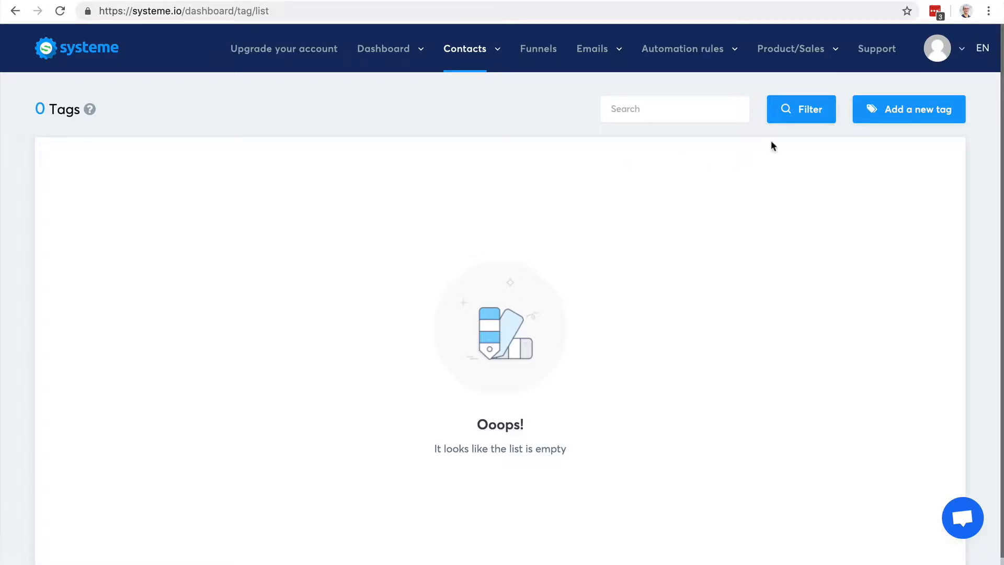
click(936, 107)
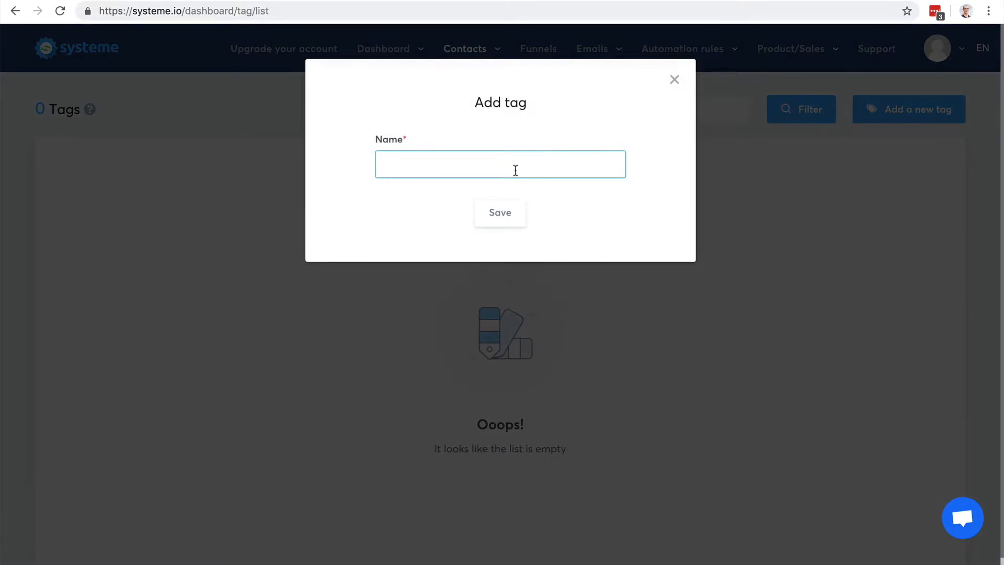
text(Blog-leads)
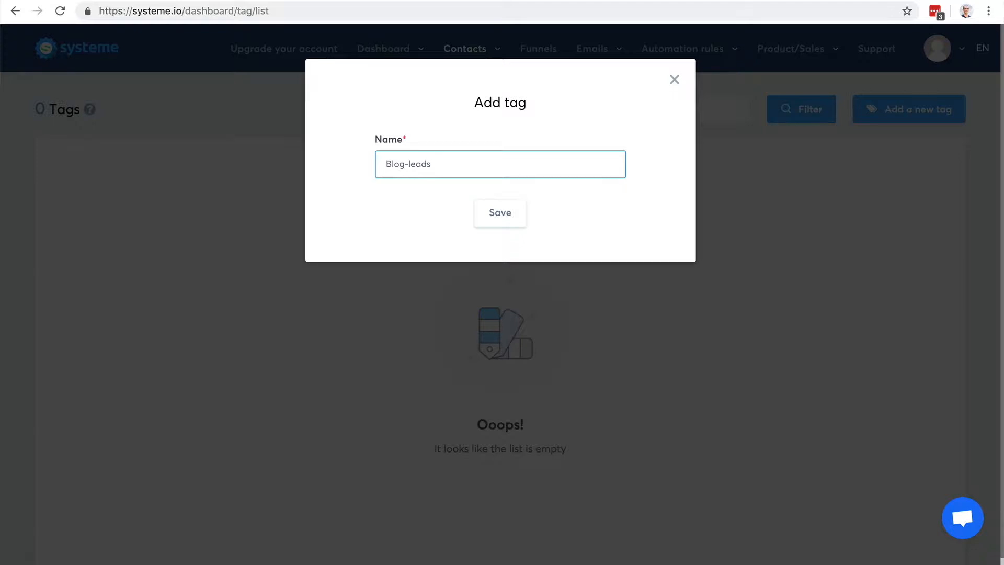
click(502, 213)
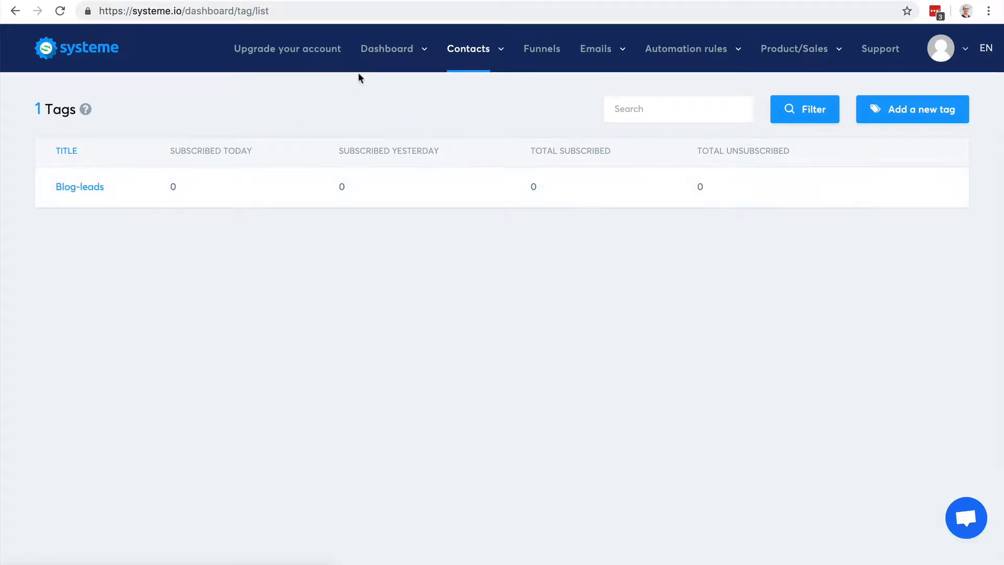
Examine the filter options available for the contacts list.
mouse_move(450, 58)
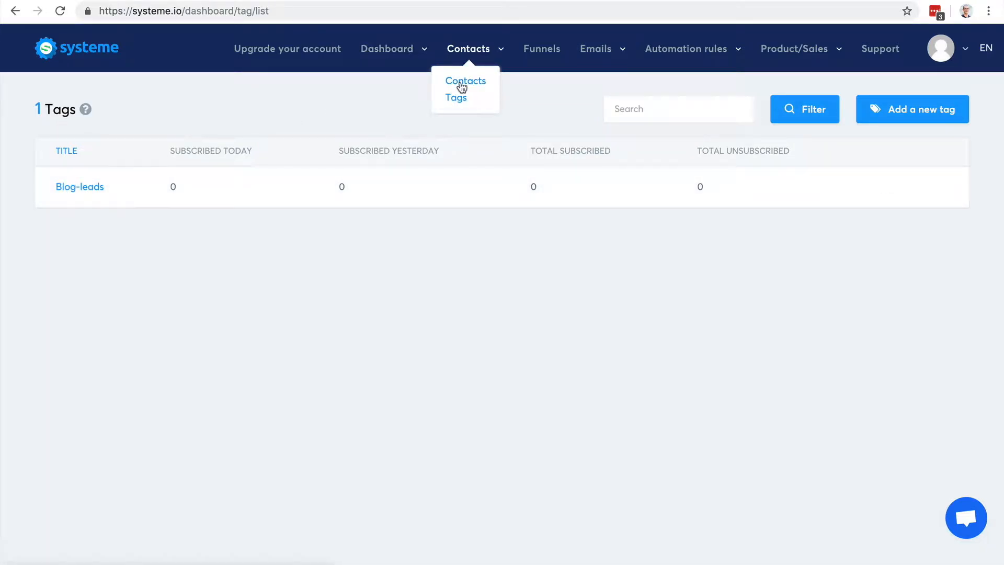
click(461, 85)
scroll(149, 316, down, 5)
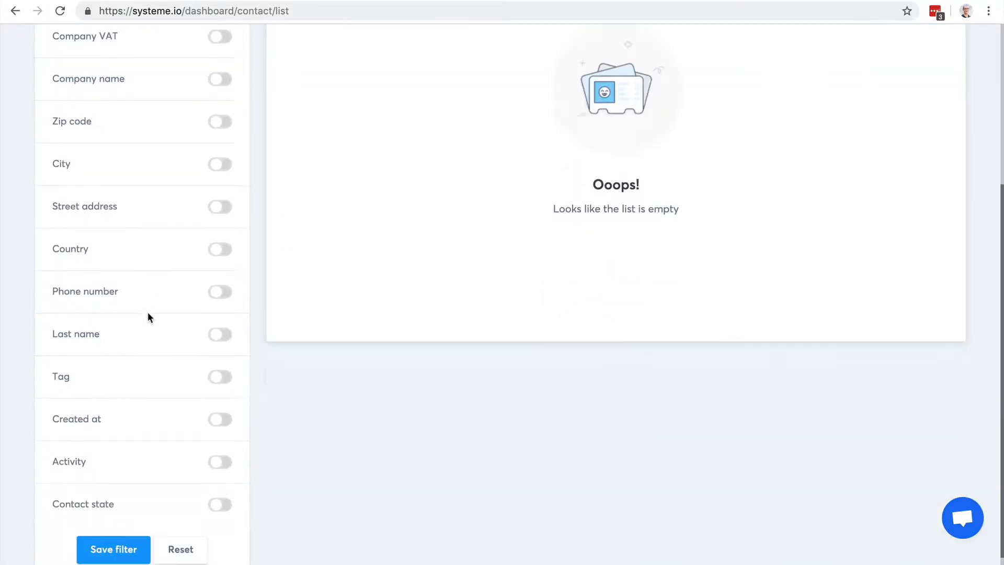
scroll(147, 313, down, 1)
scroll(154, 291, up, 5)
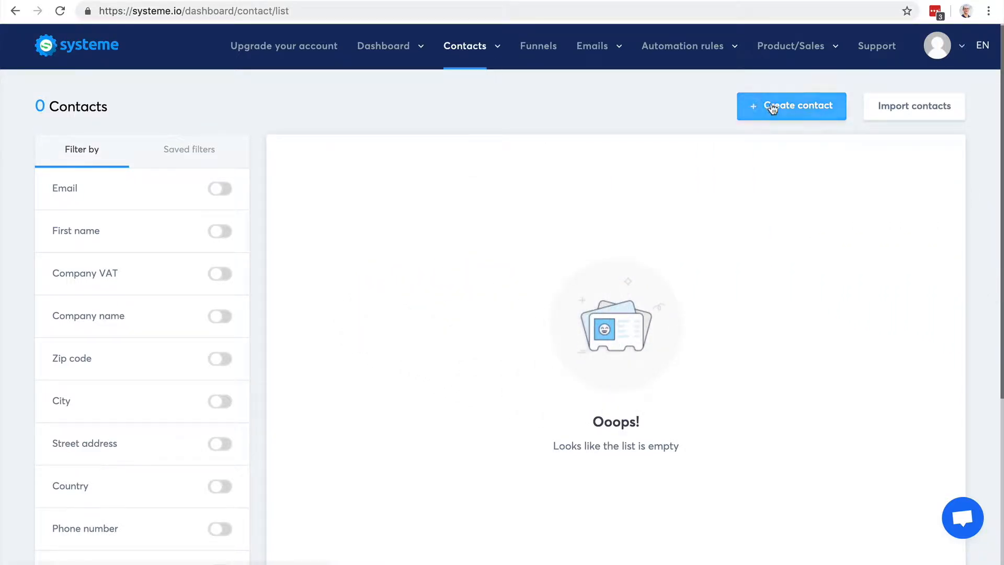
Start a new contact with the Blog-leads tag selected and leave the form for the contacts list without saving.
click(772, 107)
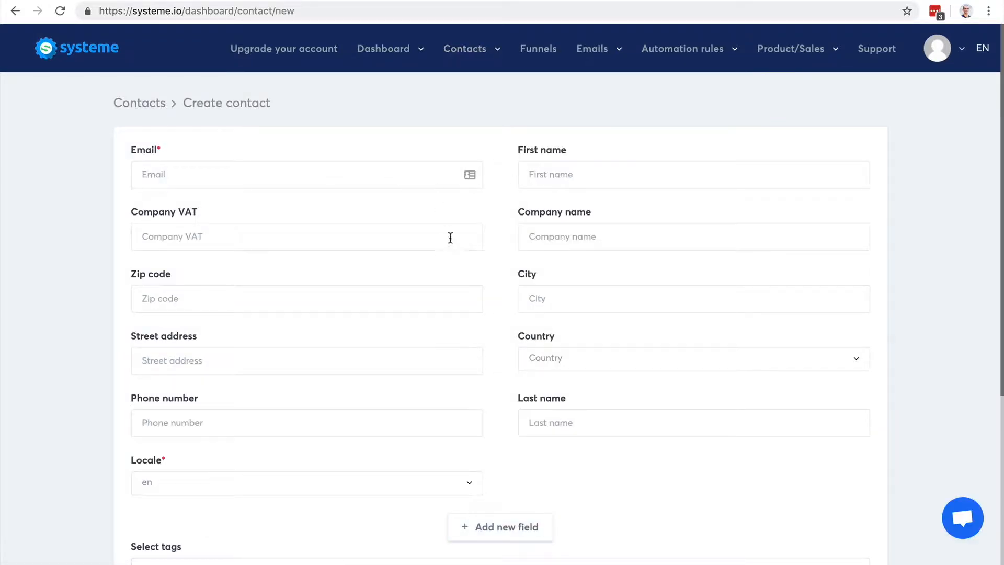
scroll(460, 246, down, 5)
click(153, 349)
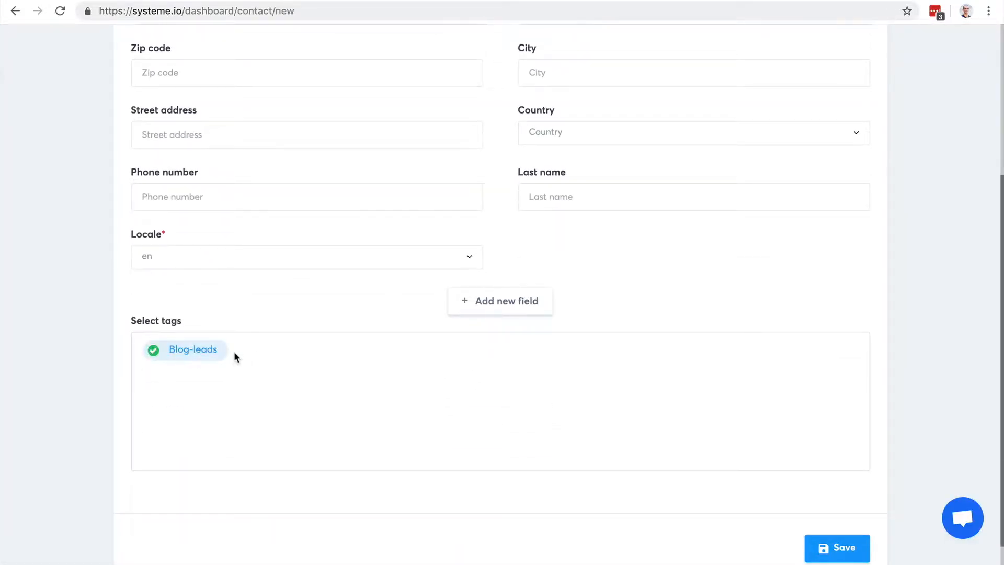
scroll(234, 352, up, 4)
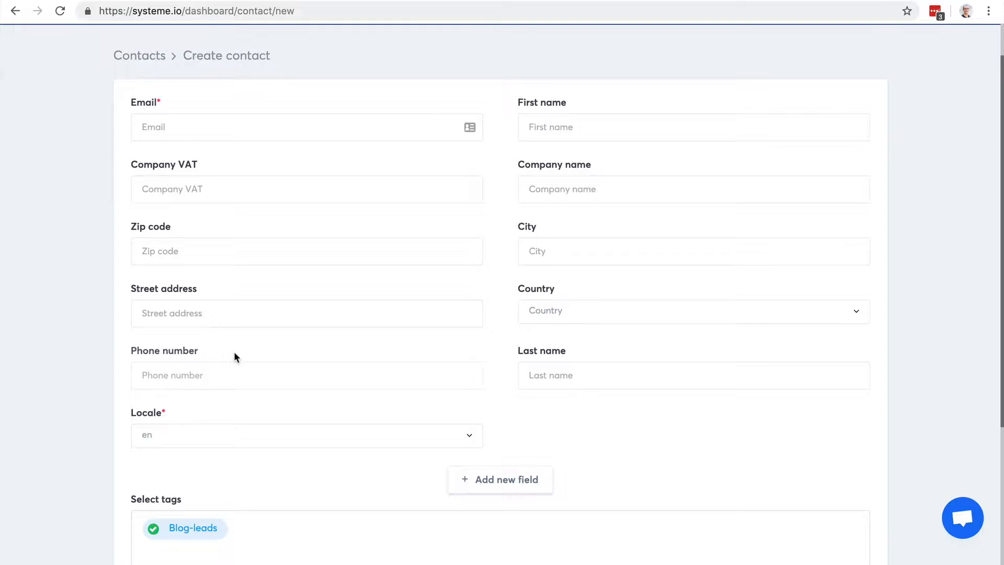
scroll(233, 355, up, 2)
mouse_move(448, 57)
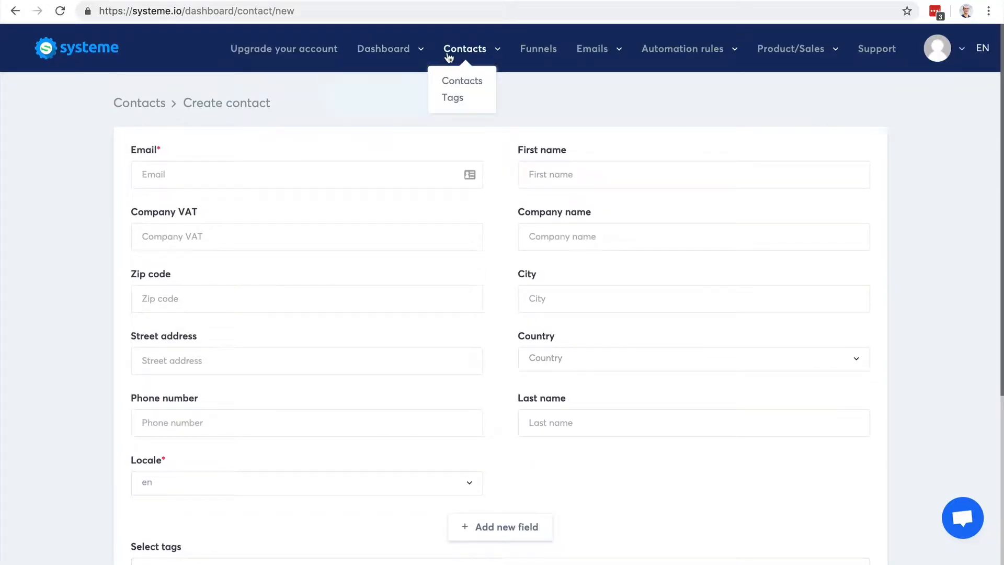
click(457, 82)
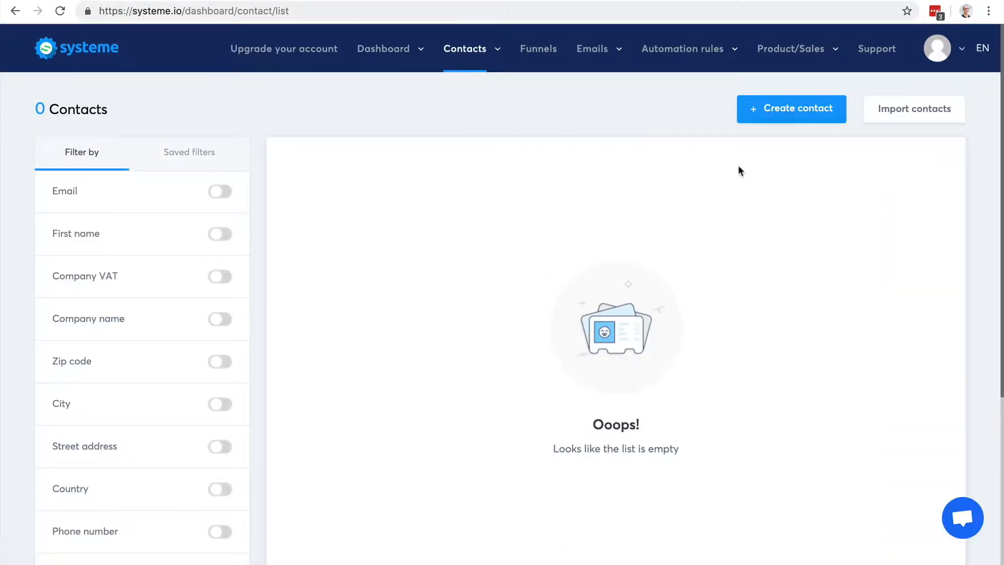
Review the contact import instructions, select the Blog-leads tag for imported contacts, and return to the contacts list without importing.
click(910, 111)
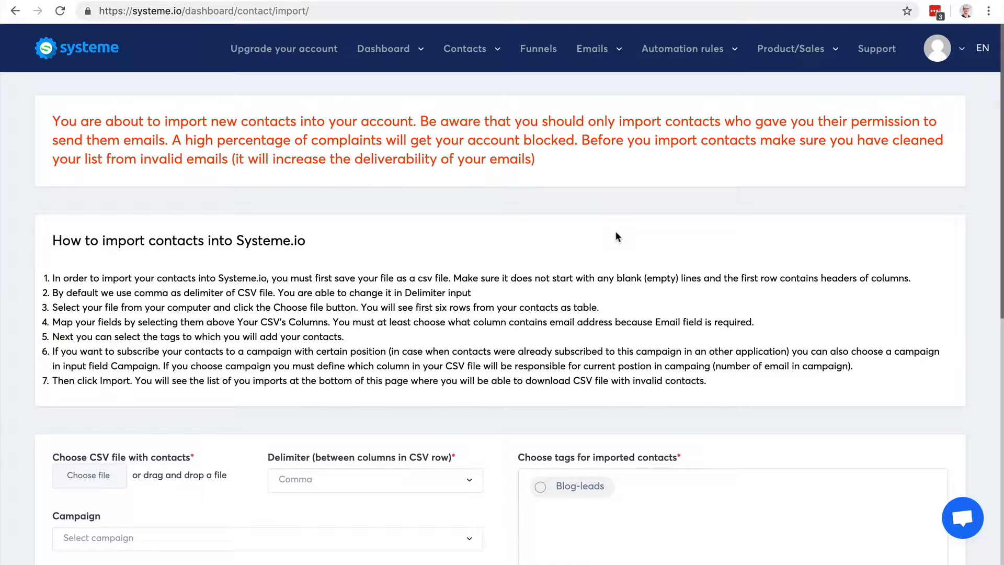
scroll(615, 233, down, 2)
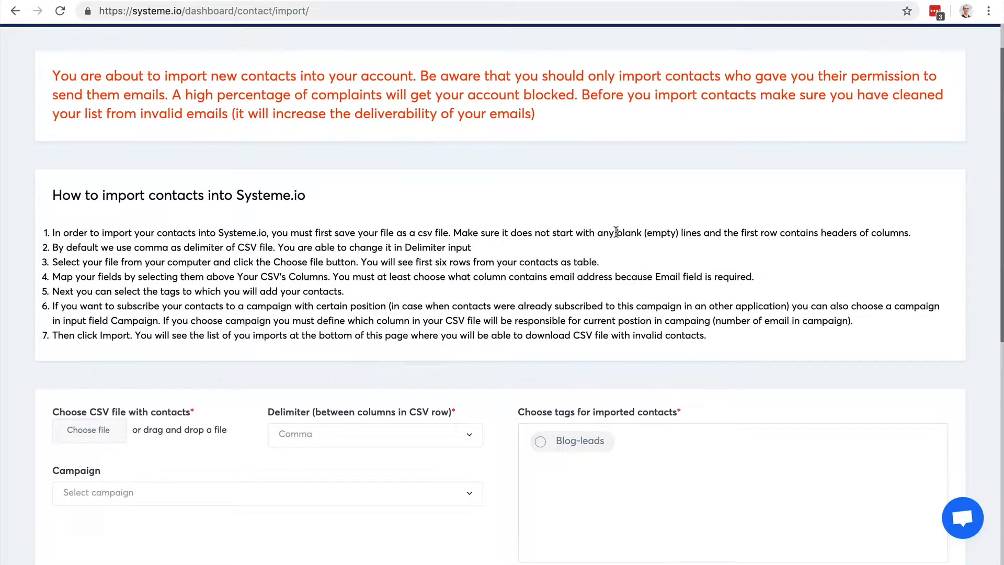
scroll(905, 256, down, 3)
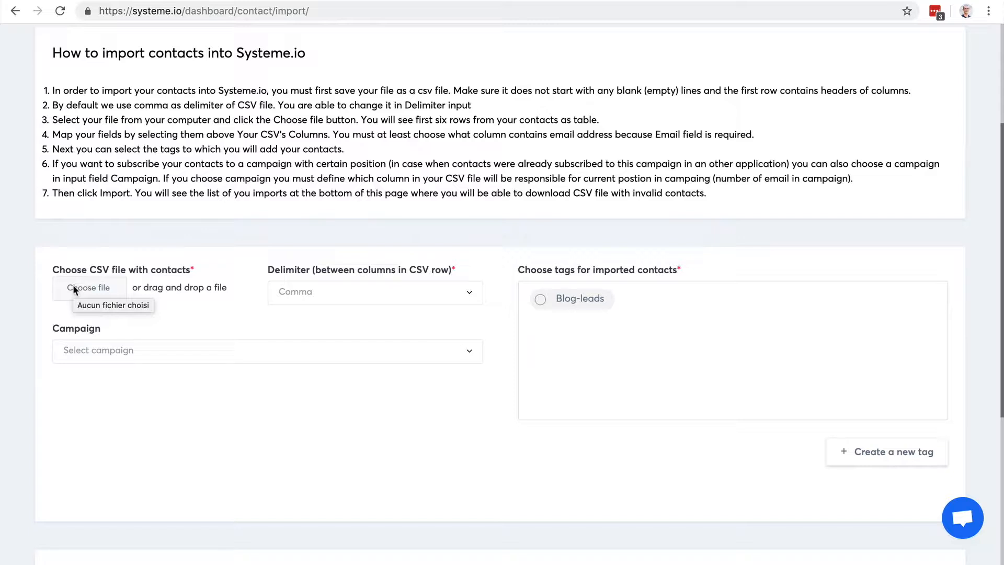
click(560, 302)
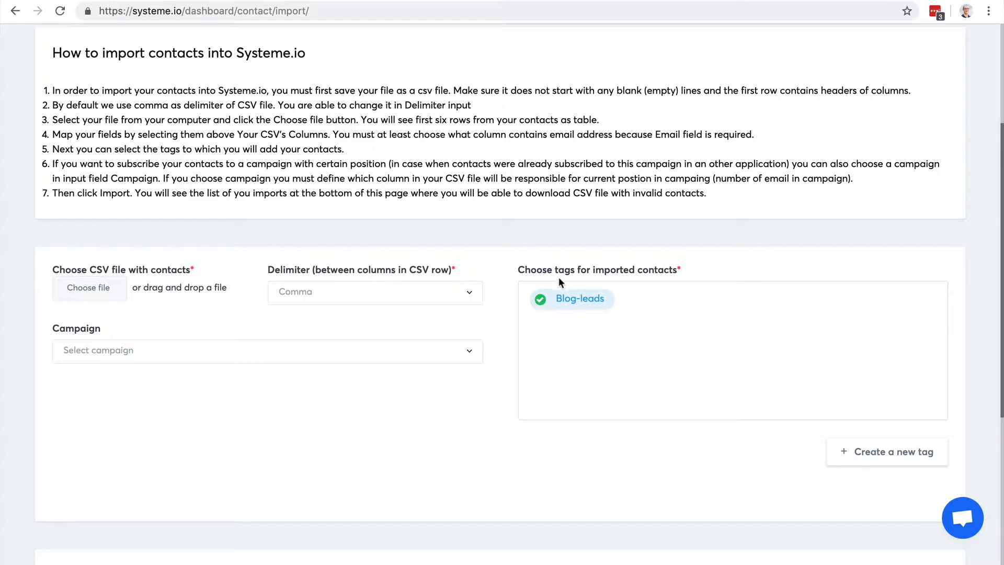
scroll(647, 293, down, 5)
scroll(648, 293, up, 9)
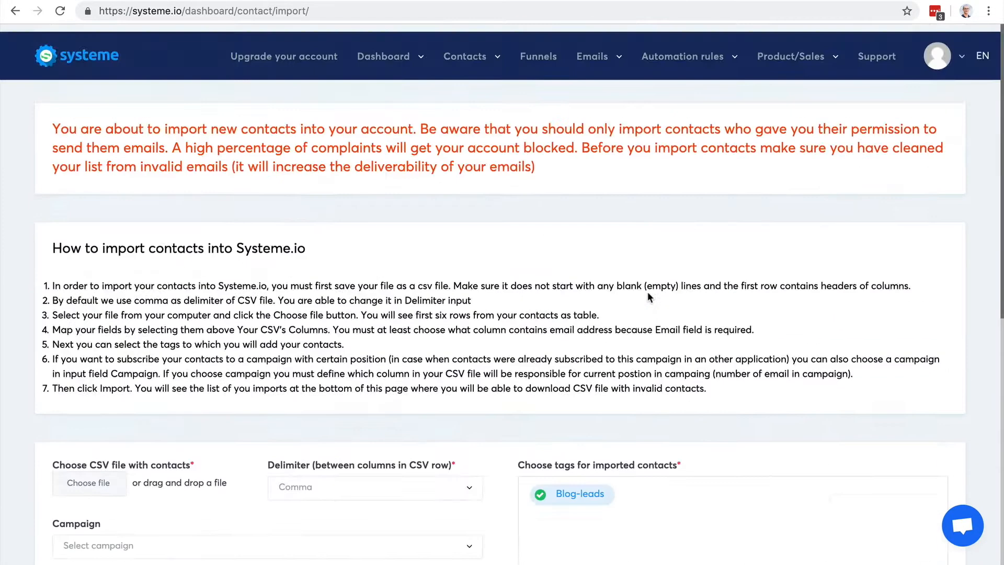
mouse_move(464, 56)
click(465, 82)
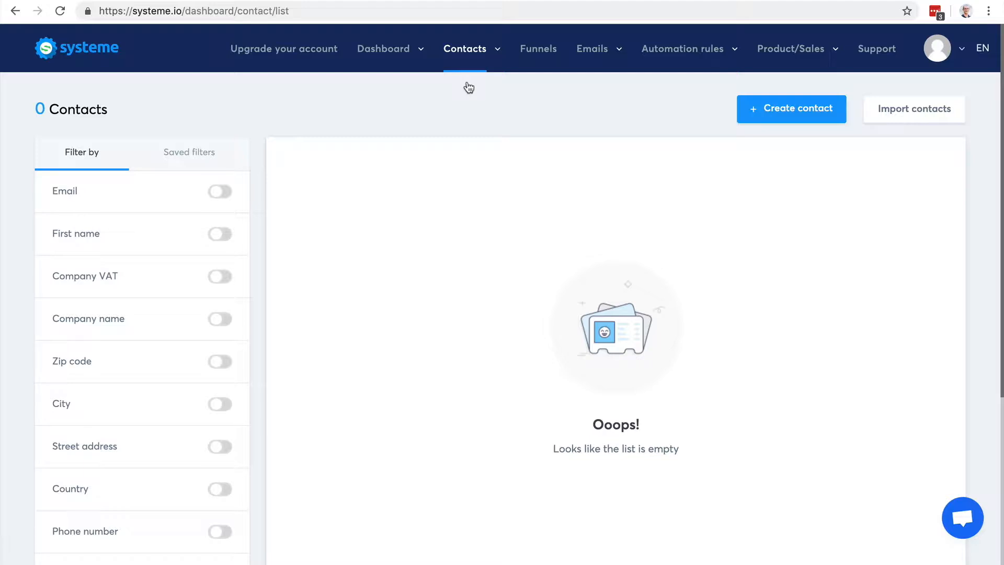
Start a new funnel from the funnels list and name it "Test funnel".
click(58, 52)
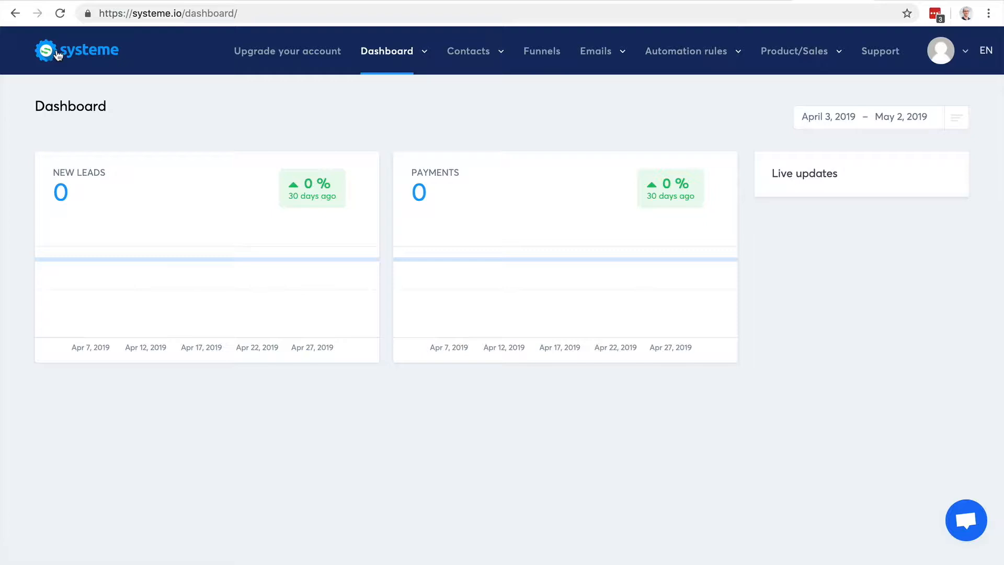
click(536, 55)
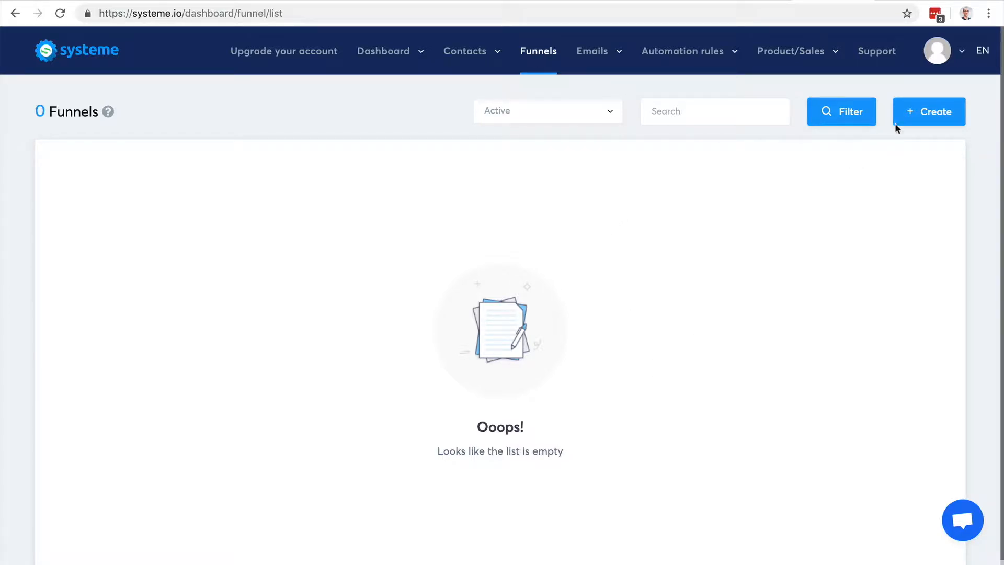
click(914, 114)
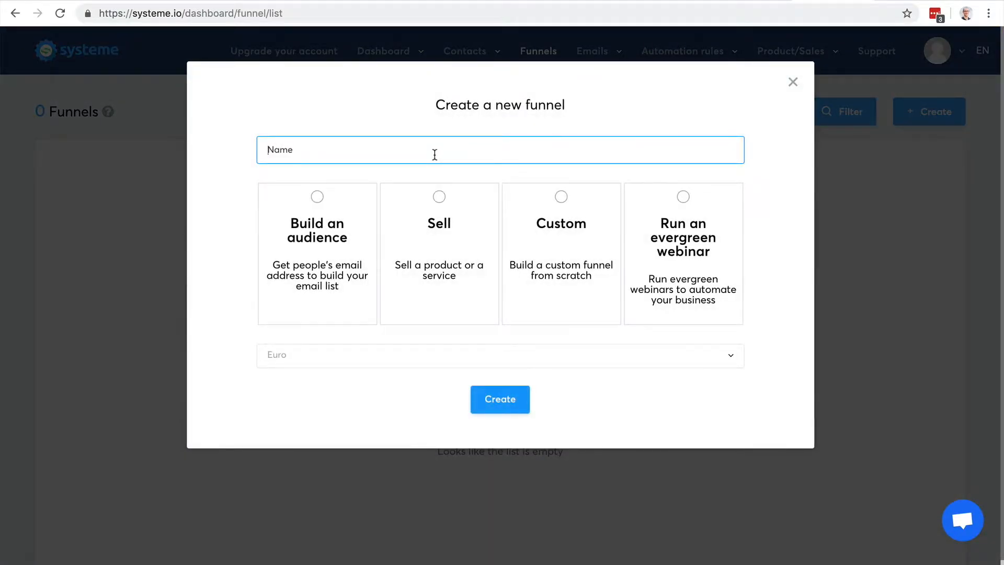
text(Test funnel)
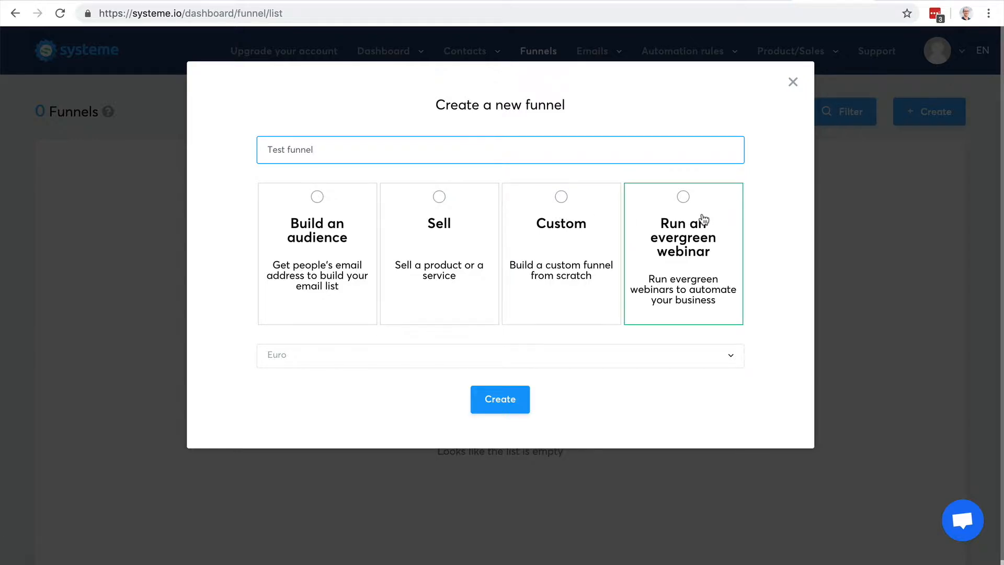
Set the new funnel's currency to U.S. Dollar, choose the Custom type, and create the funnel.
click(710, 359)
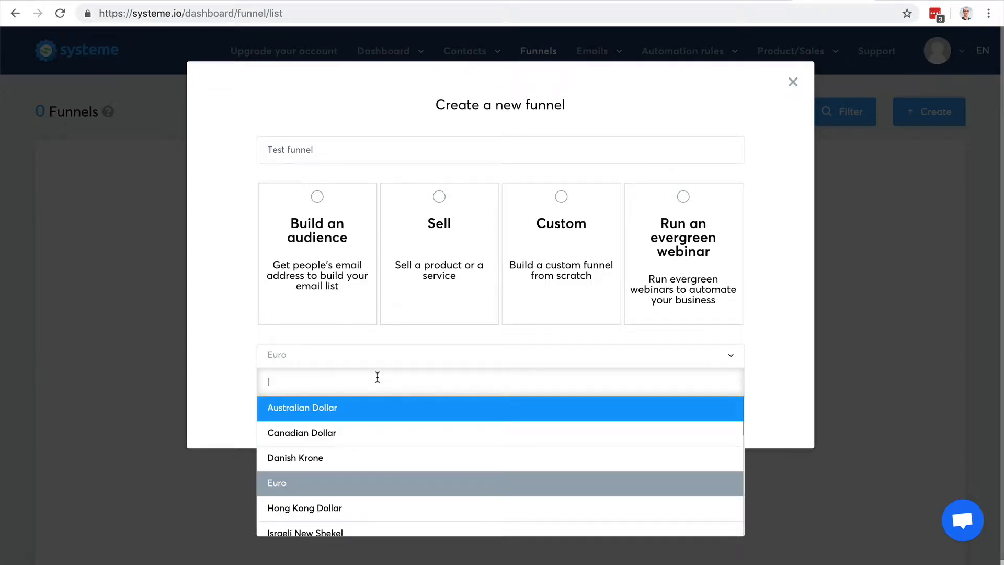
text(unit)
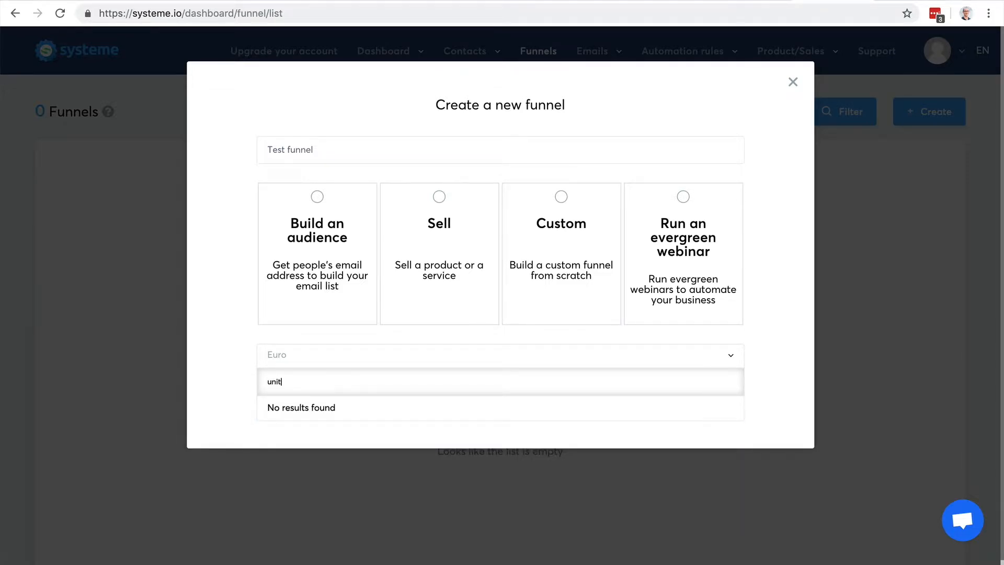
key(BackSpace)
key(BackSpace)
key(BackSpace)
text(s)
key(BackSpace)
key(BackSpace)
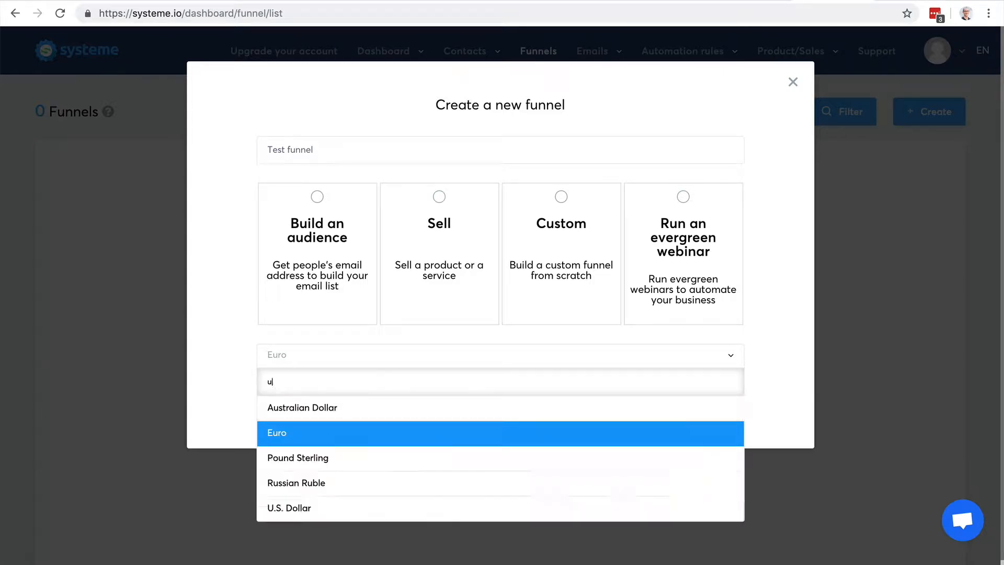
text(us)
key(BackSpace)
key(BackSpace)
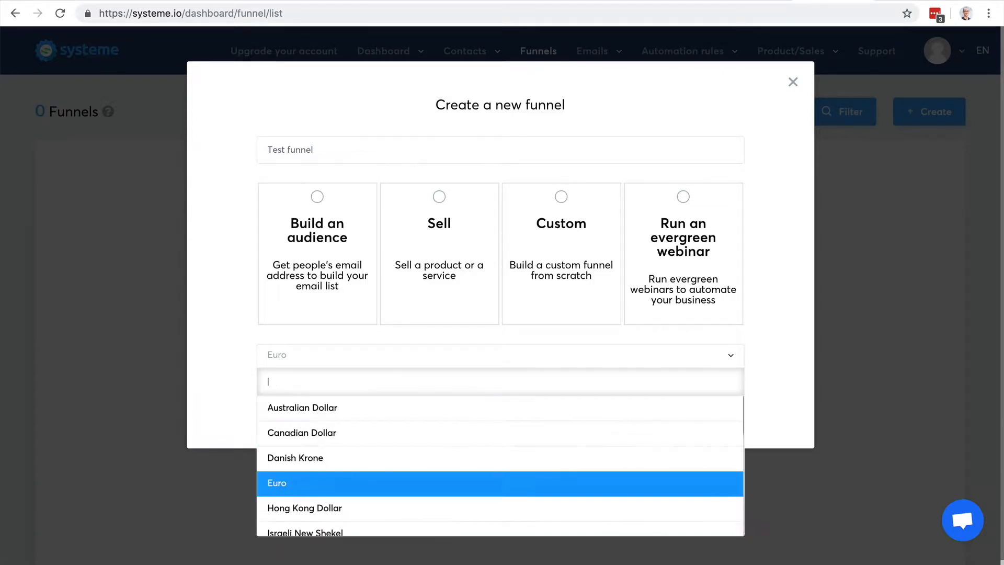
text(dolla)
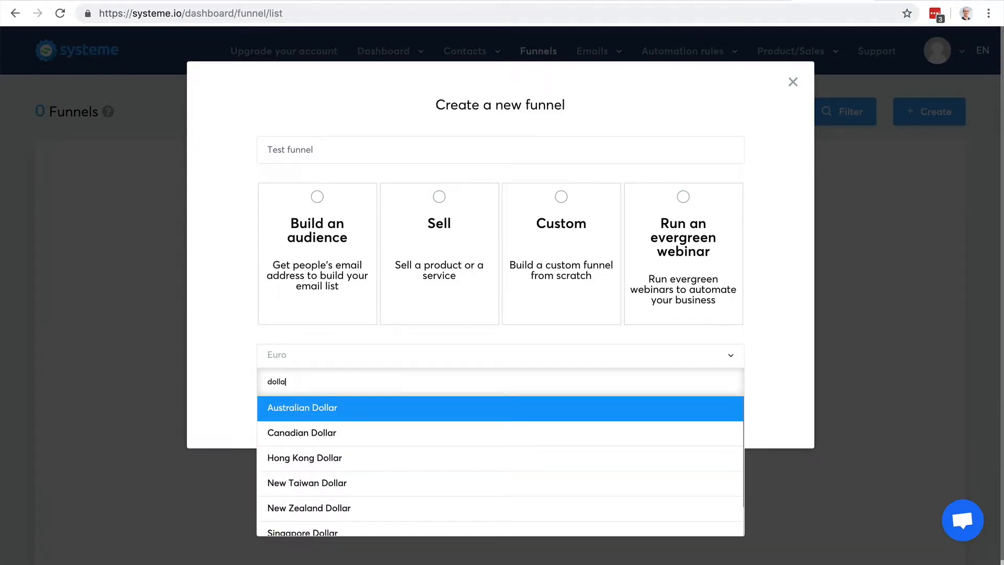
scroll(441, 450, down, 1)
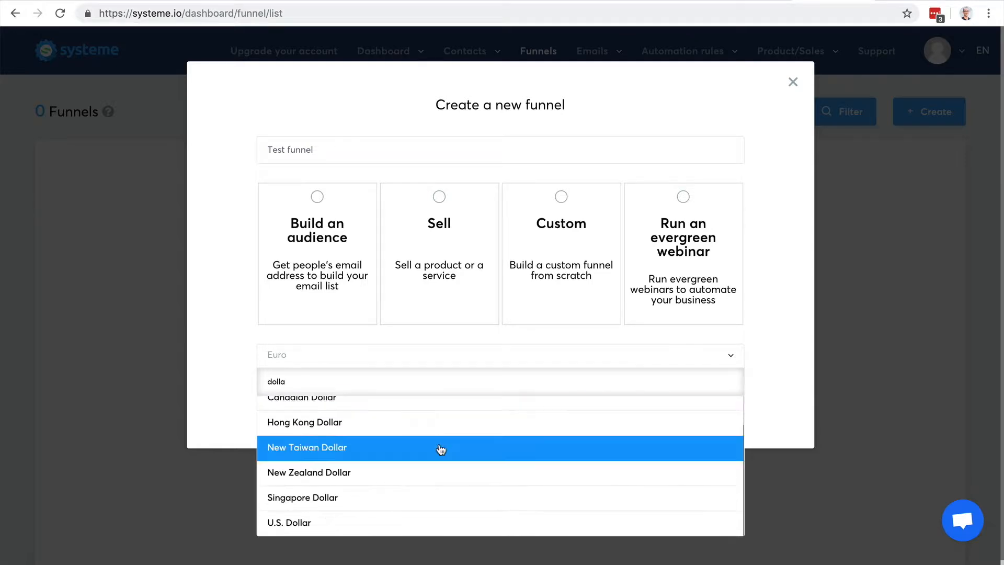
click(374, 522)
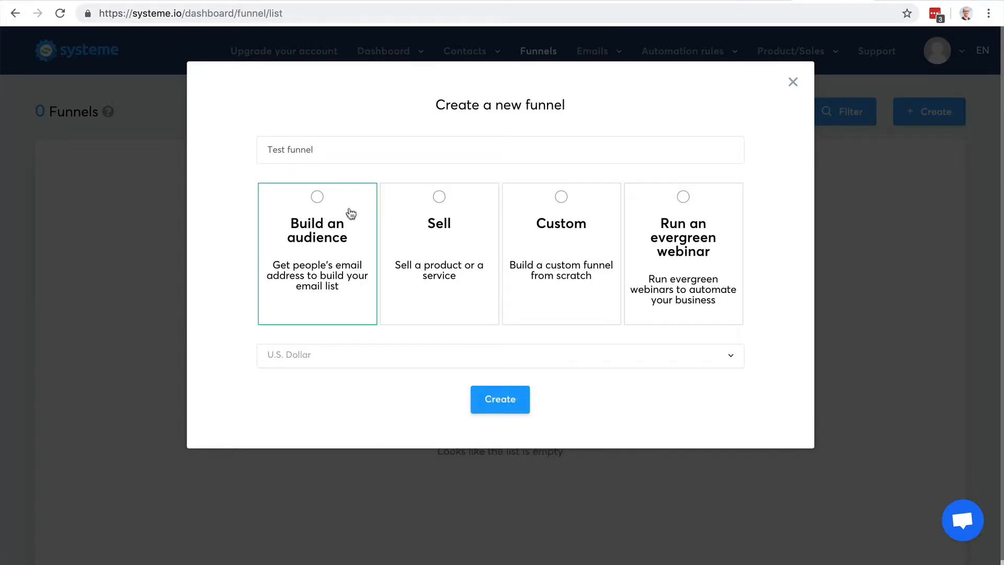
click(562, 199)
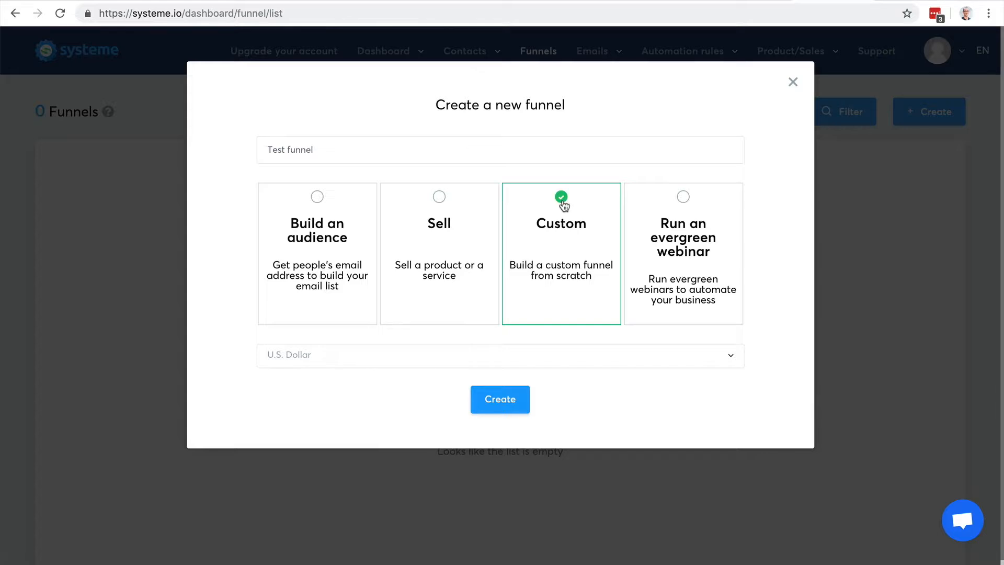
click(502, 405)
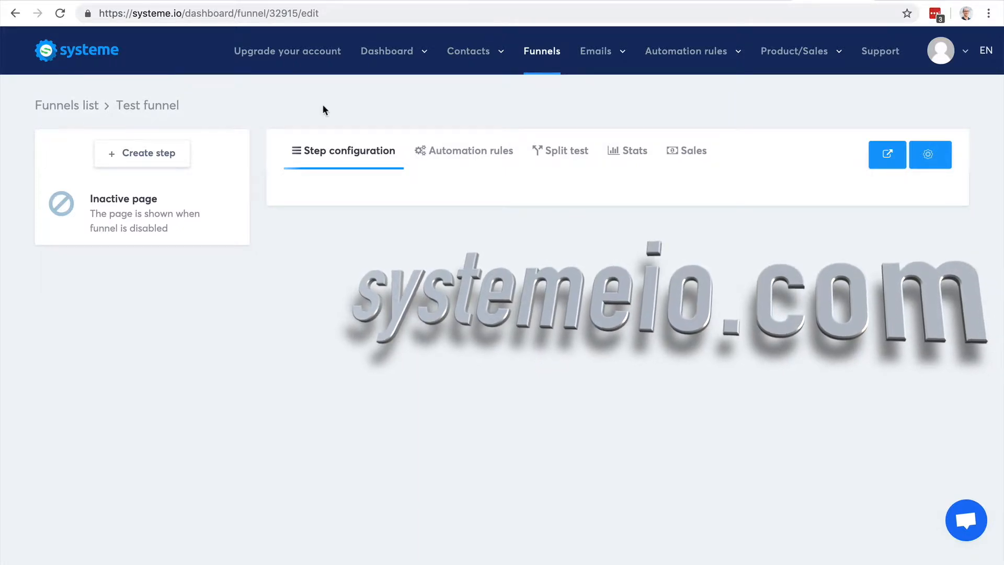
Add a funnel step named "Squeeze page" with the step type Squeeze page.
click(140, 154)
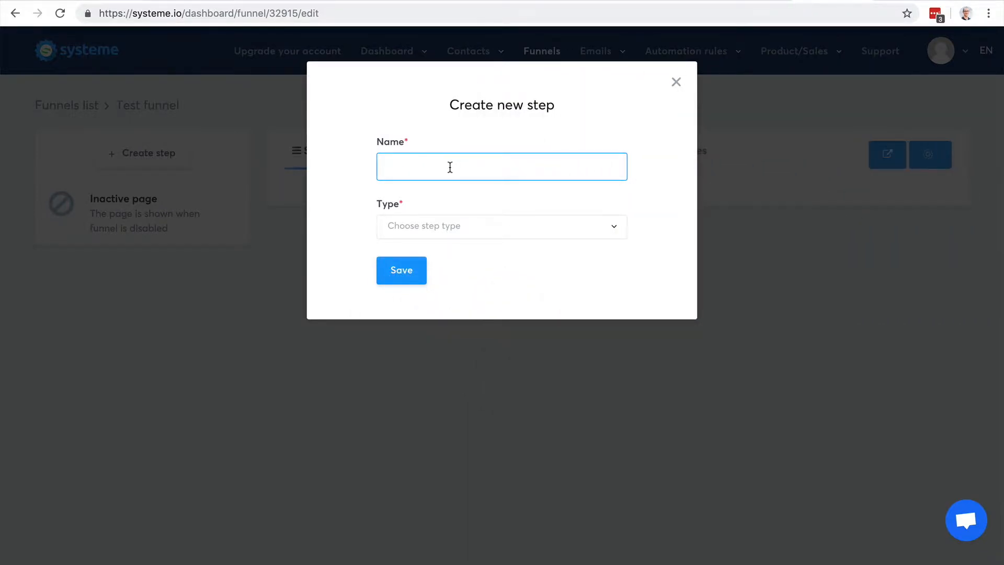
text(Squeeze pafge)
key(BackSpace)
key(BackSpace)
key(BackSpace)
text(ge)
click(491, 227)
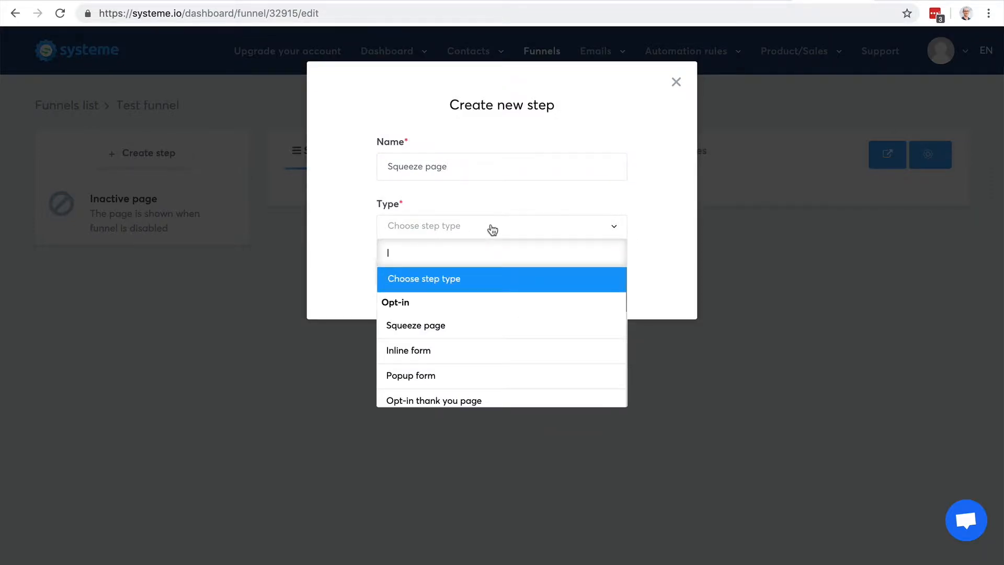
click(510, 323)
click(410, 278)
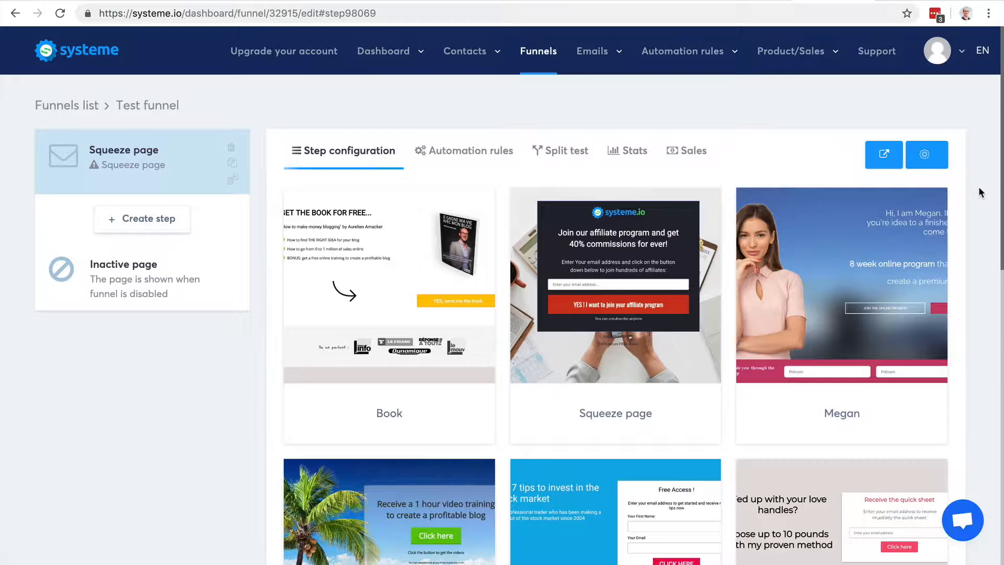
Browse the squeeze page templates and select the Megan template for the step.
scroll(979, 192, down, 13)
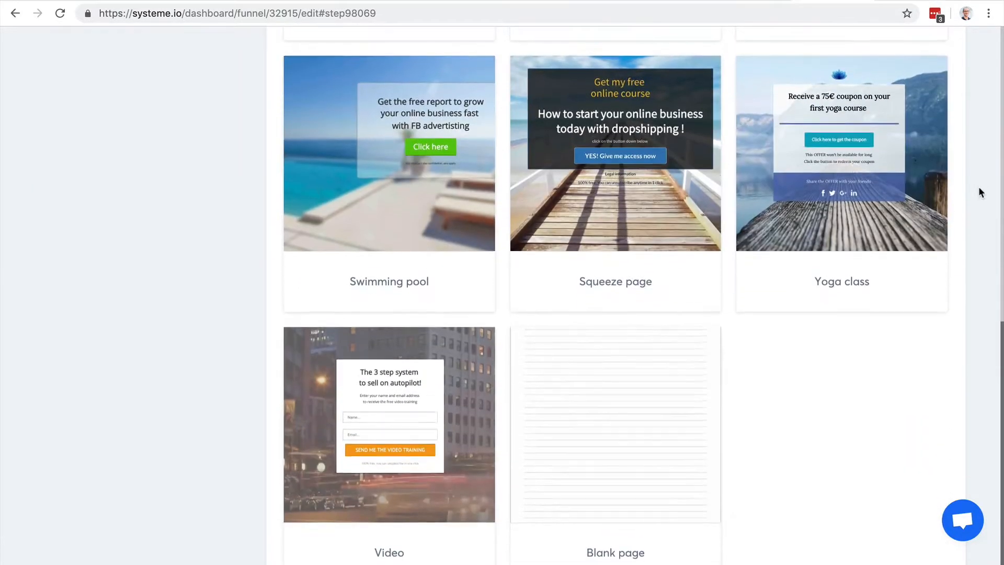
scroll(979, 192, up, 15)
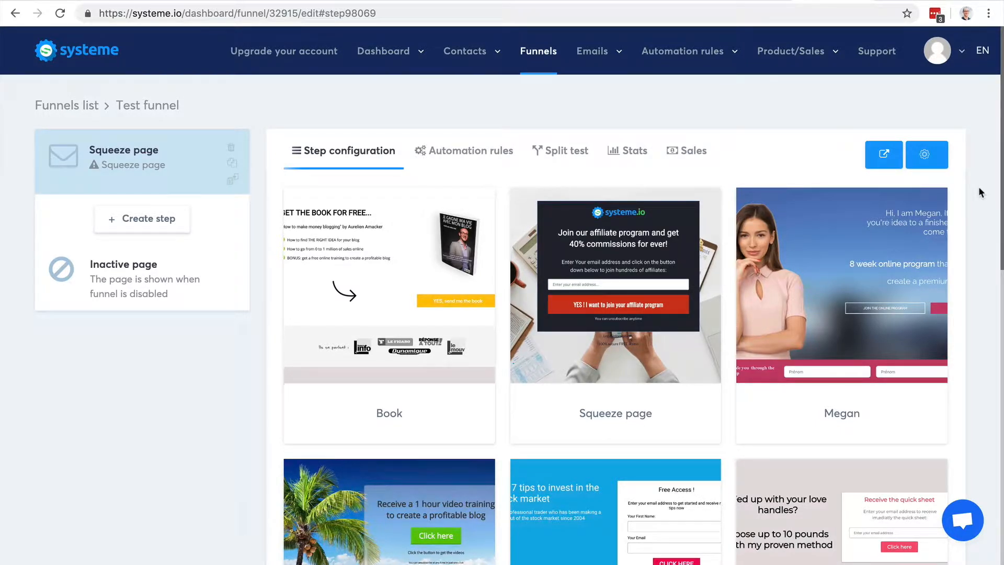
mouse_move(365, 215)
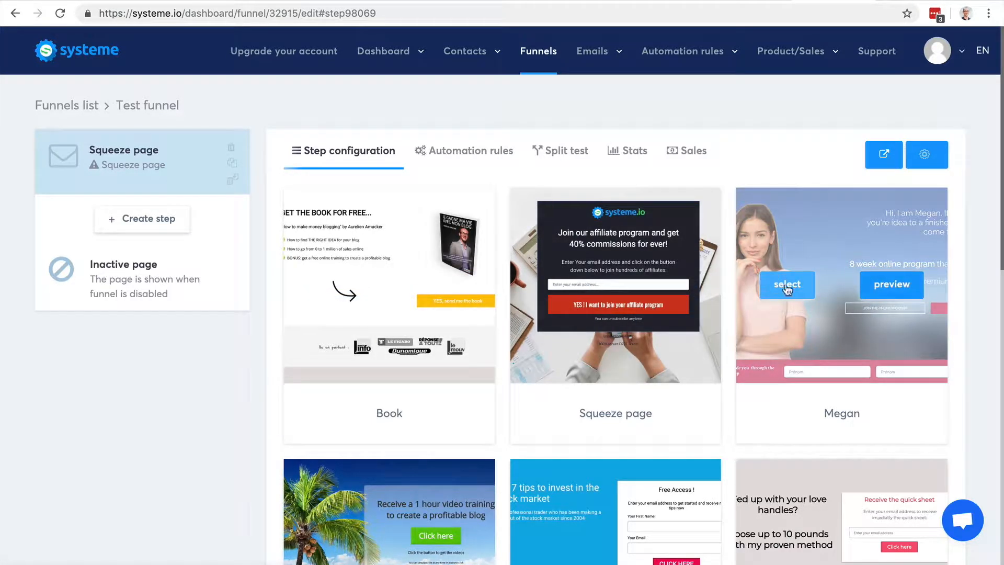
click(787, 289)
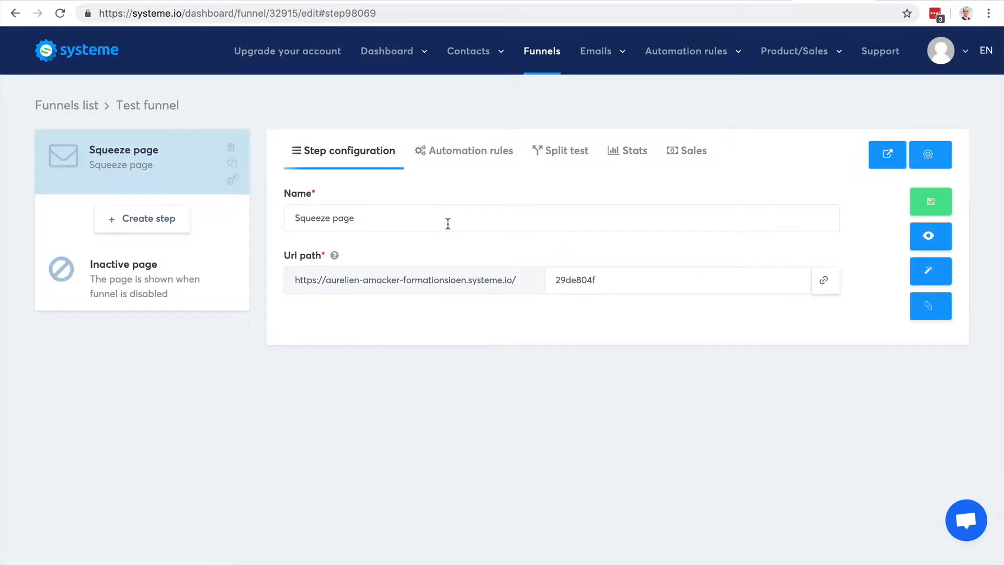
Review the squeeze page's name, copy its page link, and save the step configuration.
drag(355, 218, 292, 217)
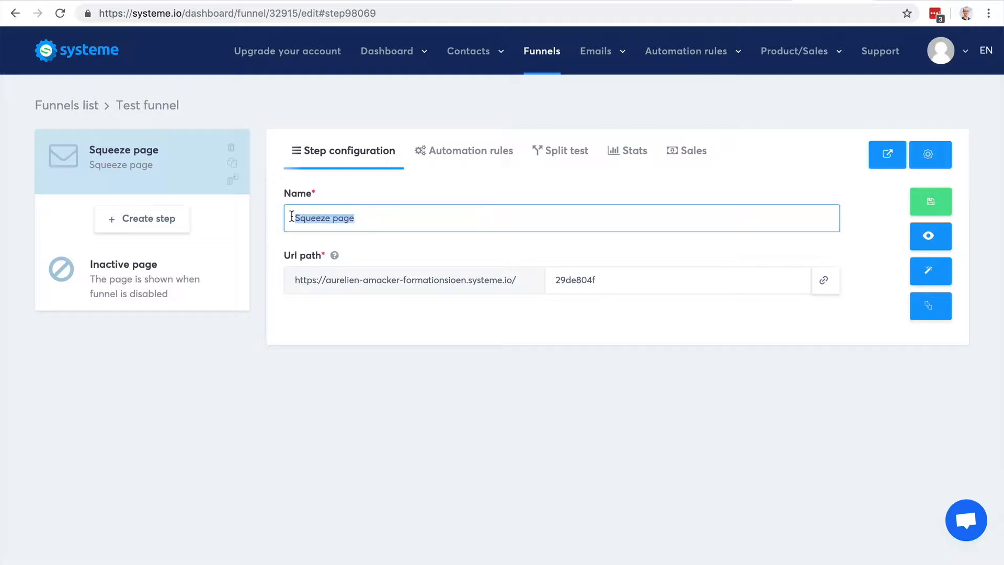
click(401, 302)
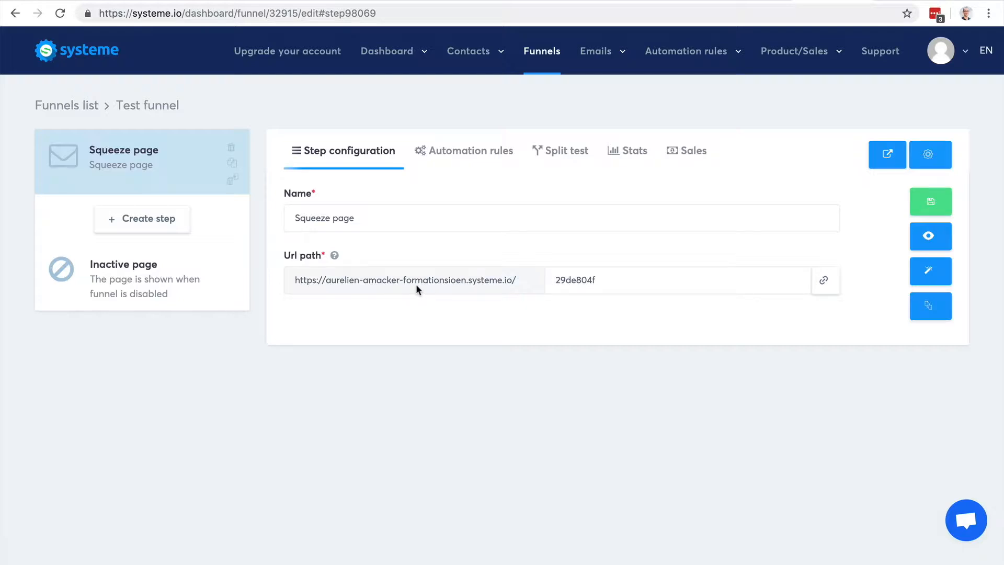
click(824, 283)
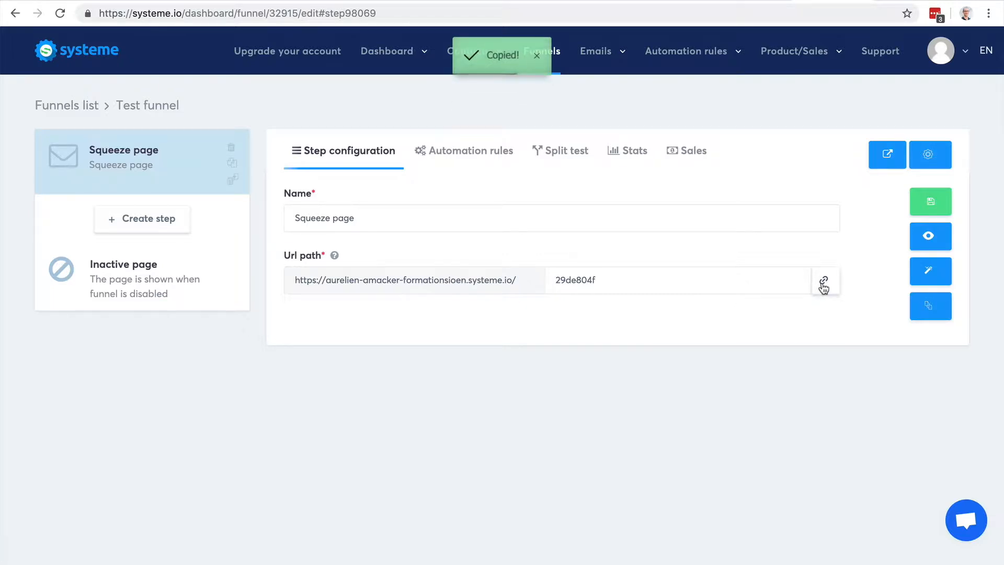
click(930, 202)
Preview the squeeze page through its full length, then close the preview.
click(930, 238)
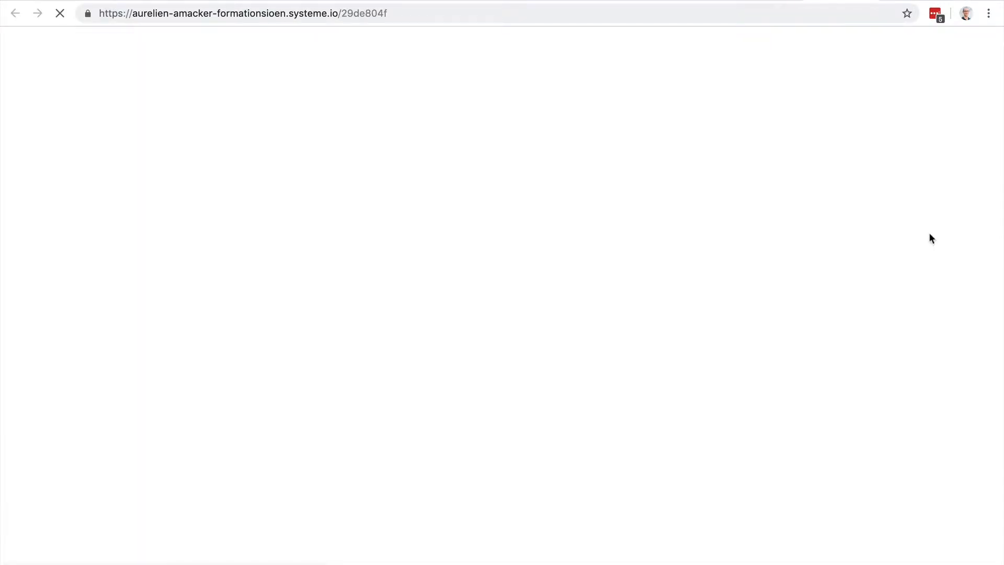
scroll(930, 233, down, 15)
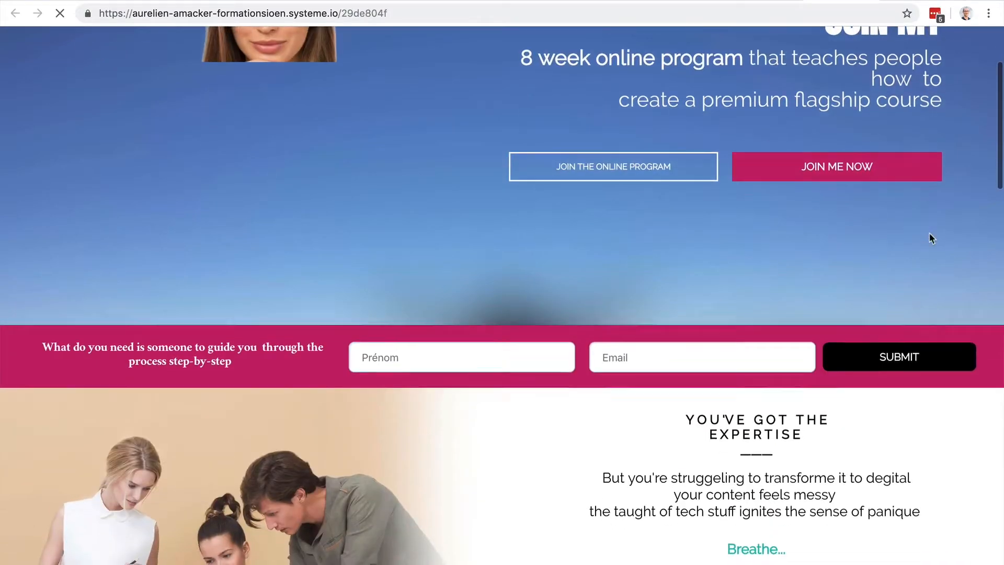
scroll(929, 233, down, 20)
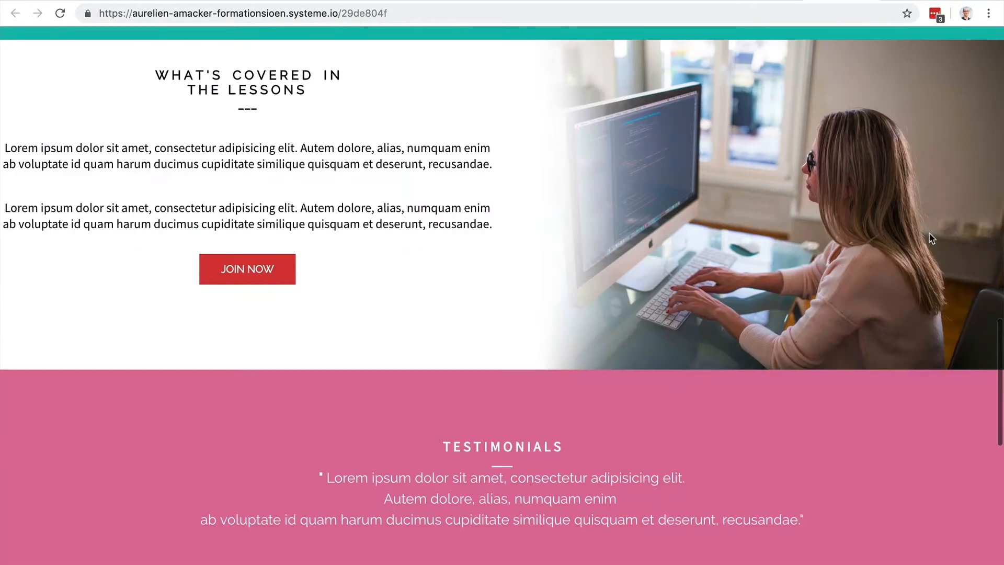
scroll(929, 232, up, 20)
scroll(930, 234, up, 13)
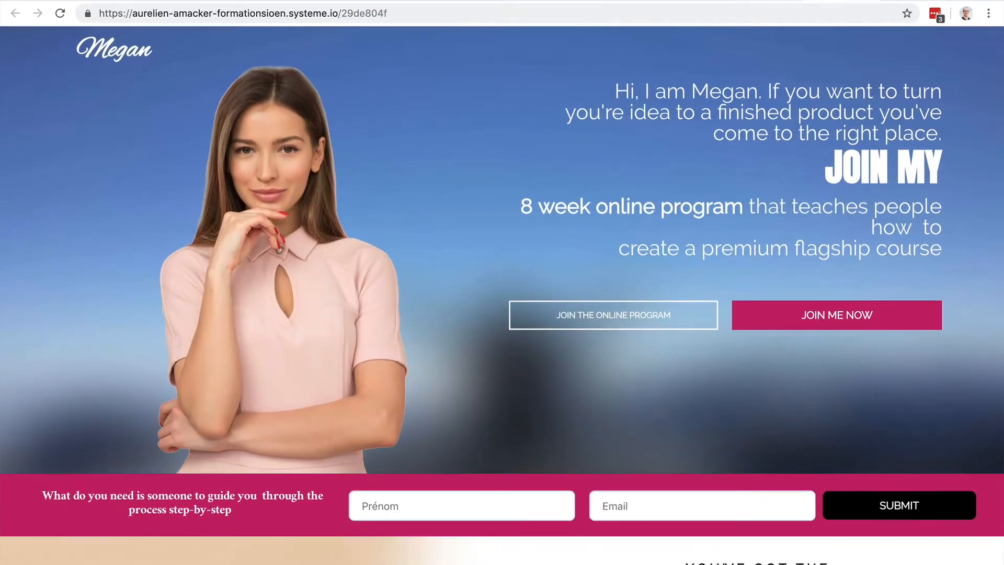
key(super+w)
Examine the squeeze page's automation rules and split test options and the funnel's stats and sales.
click(462, 153)
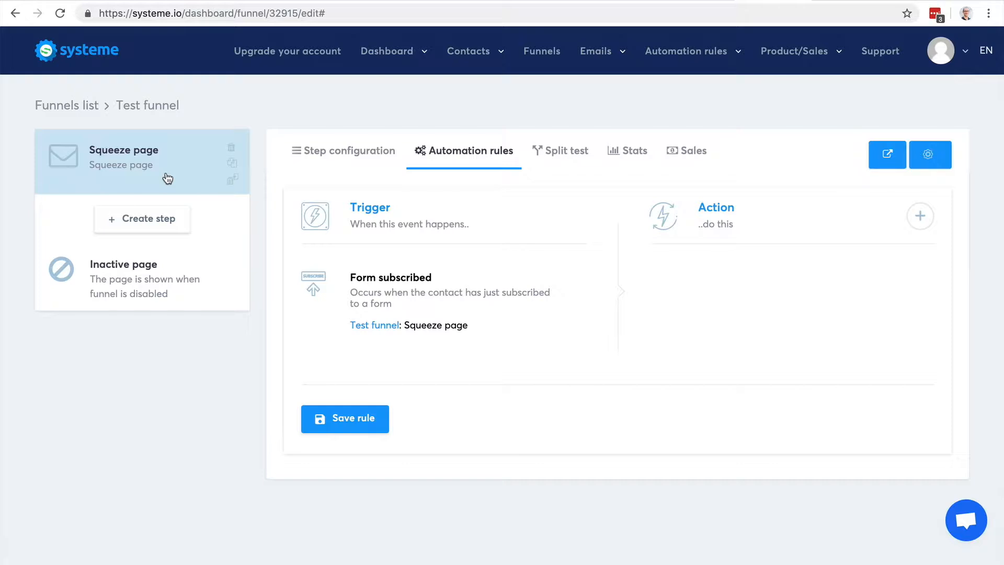
click(567, 155)
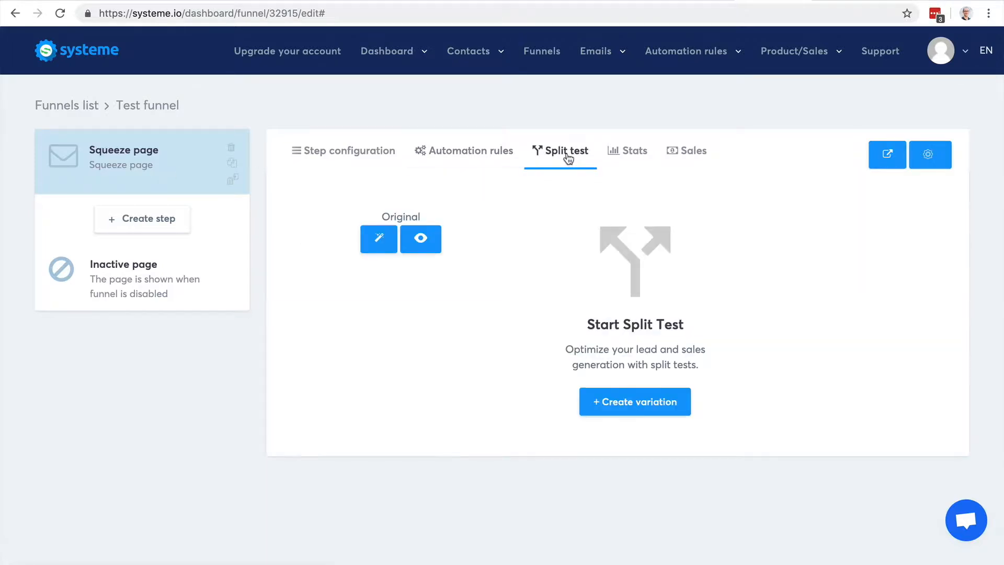
click(636, 160)
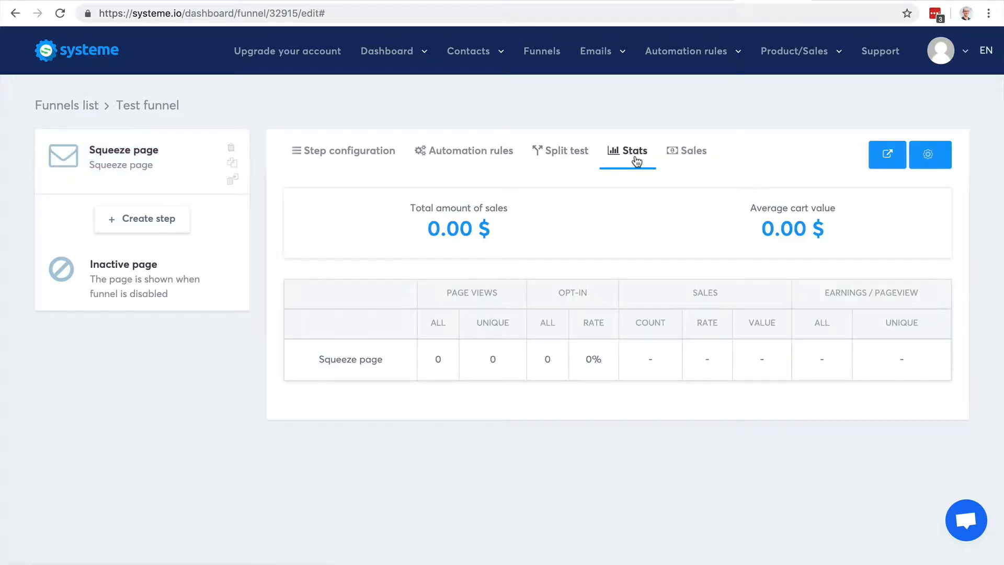
click(680, 158)
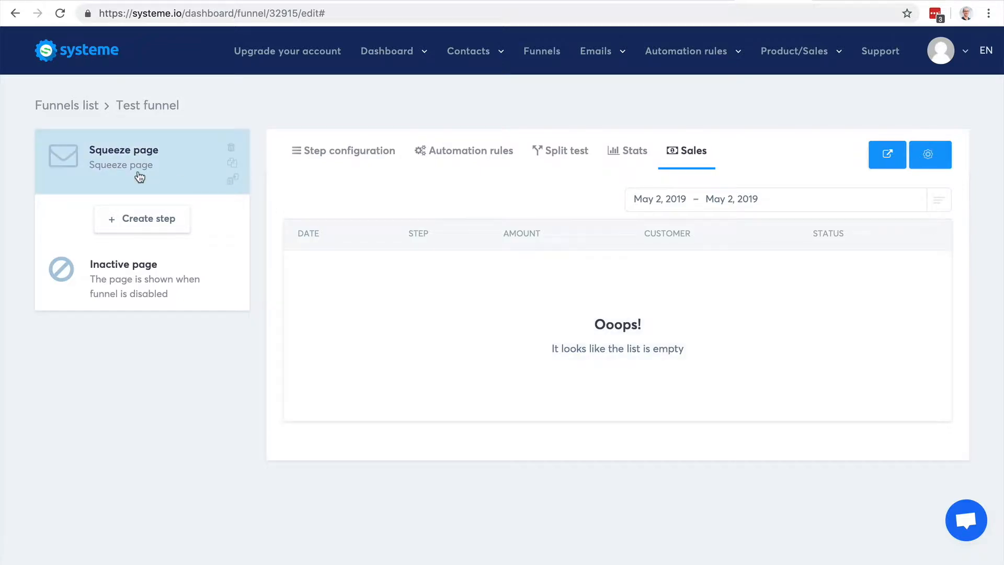
Add a funnel step named "Thank you page" with the step type Opt-in thank you page.
click(134, 219)
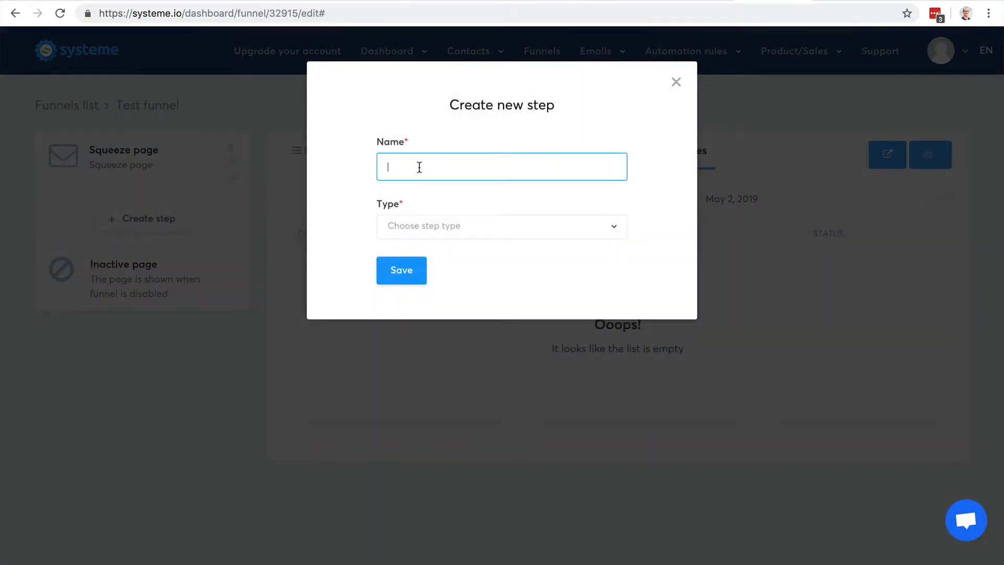
text(Thank you page)
click(524, 227)
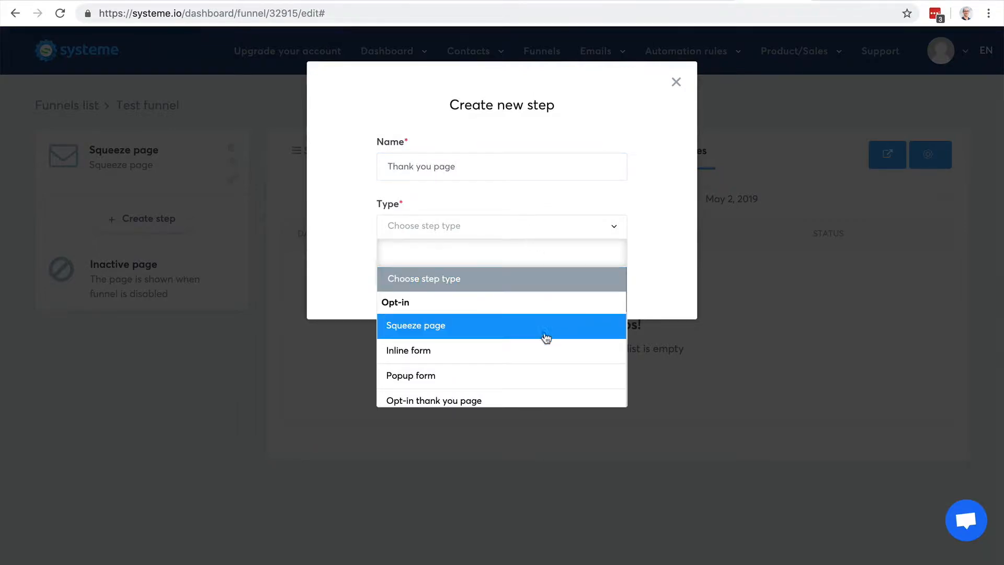
scroll(545, 338, down, 3)
click(529, 327)
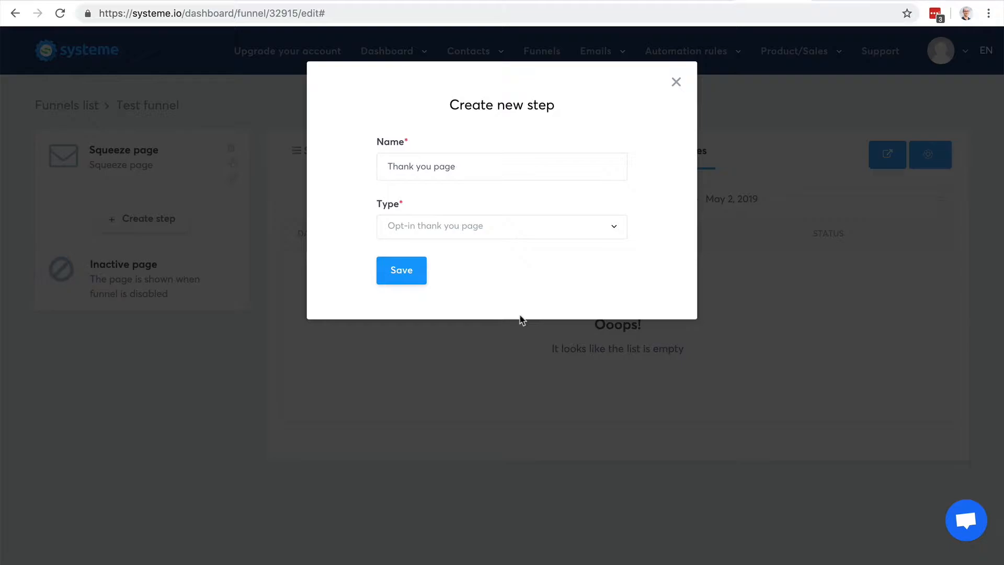
click(401, 271)
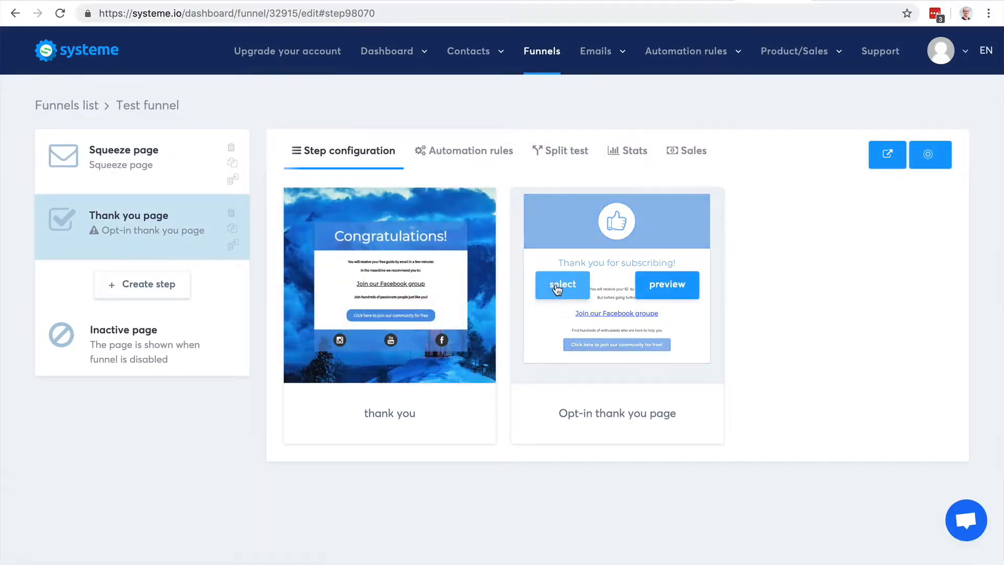
Apply the "Opt-in thank you page" template to the Thank you page step and save the step.
click(558, 289)
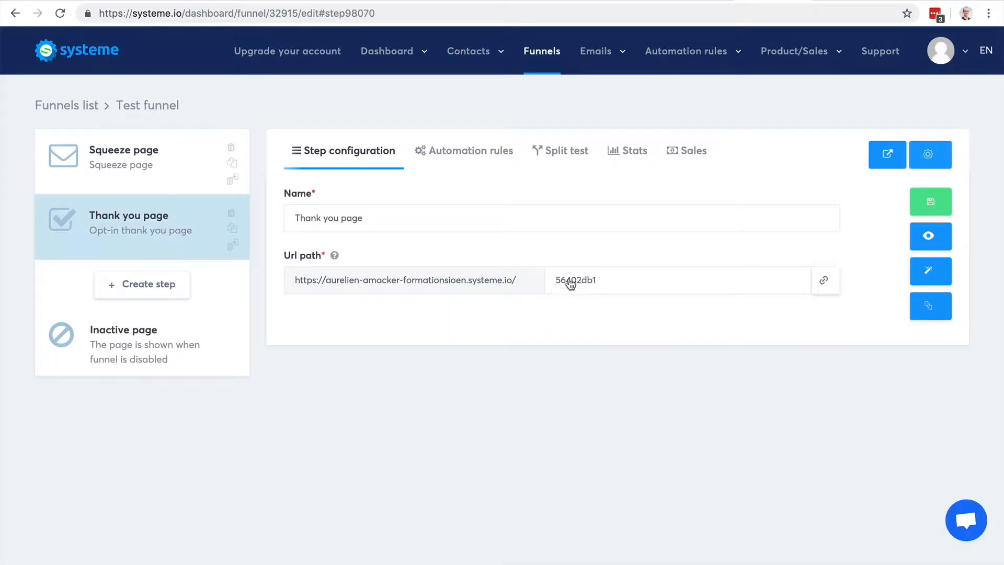
click(930, 202)
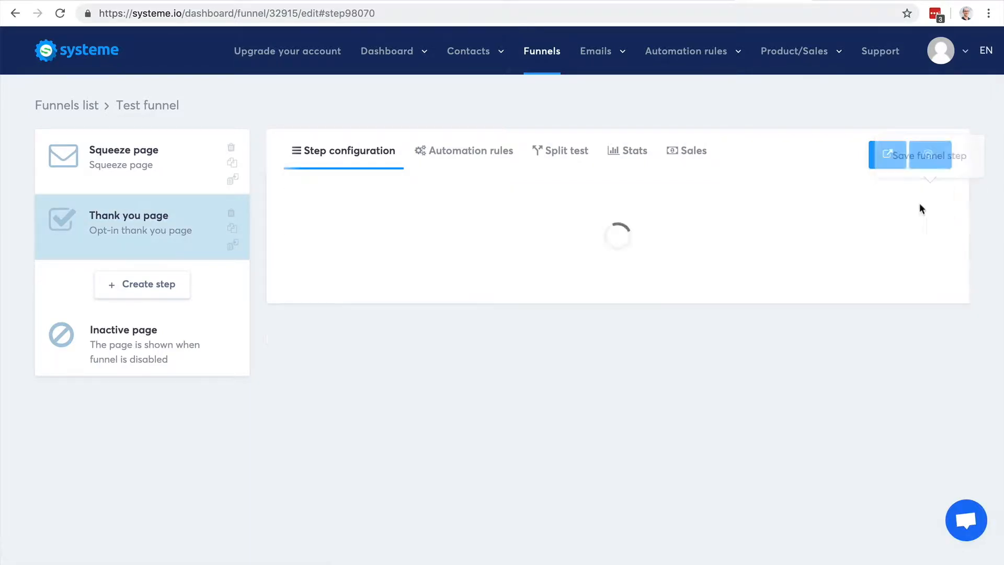
mouse_move(135, 166)
mouse_down()
mouse_move(135, 233)
mouse_move(135, 156)
mouse_up()
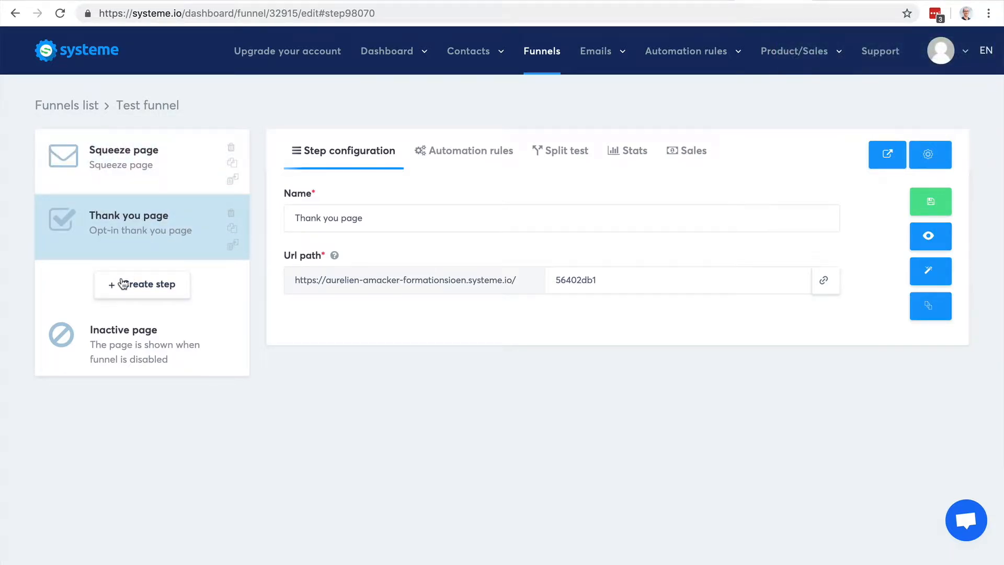
Open the funnel's inactive page in the page editor, save it, and exit the editor.
click(124, 350)
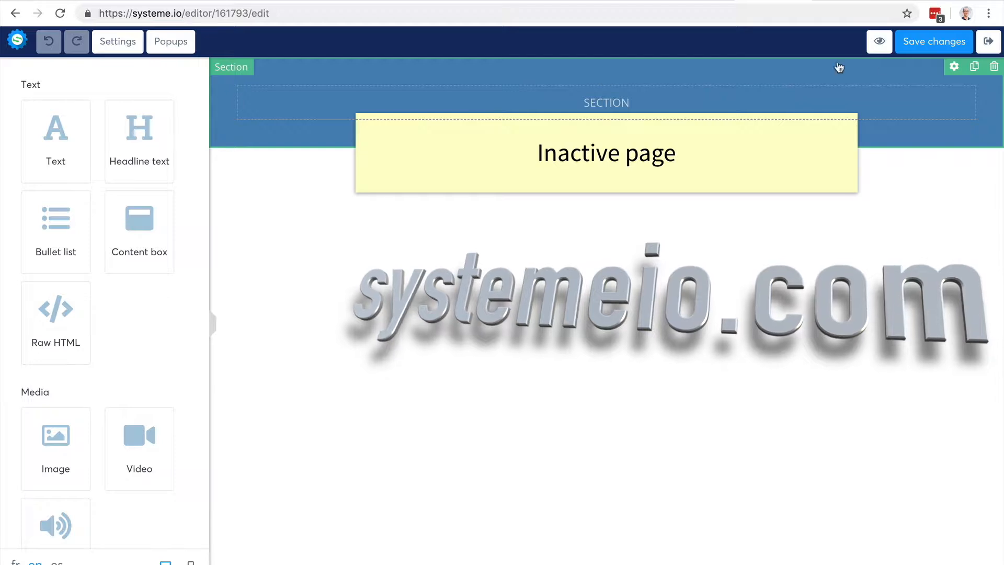
click(936, 41)
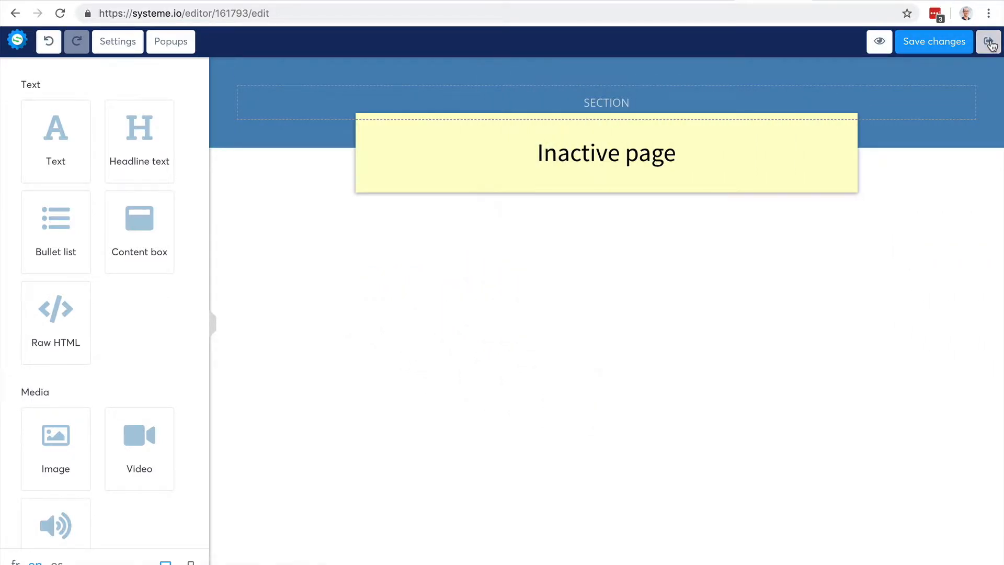
click(989, 44)
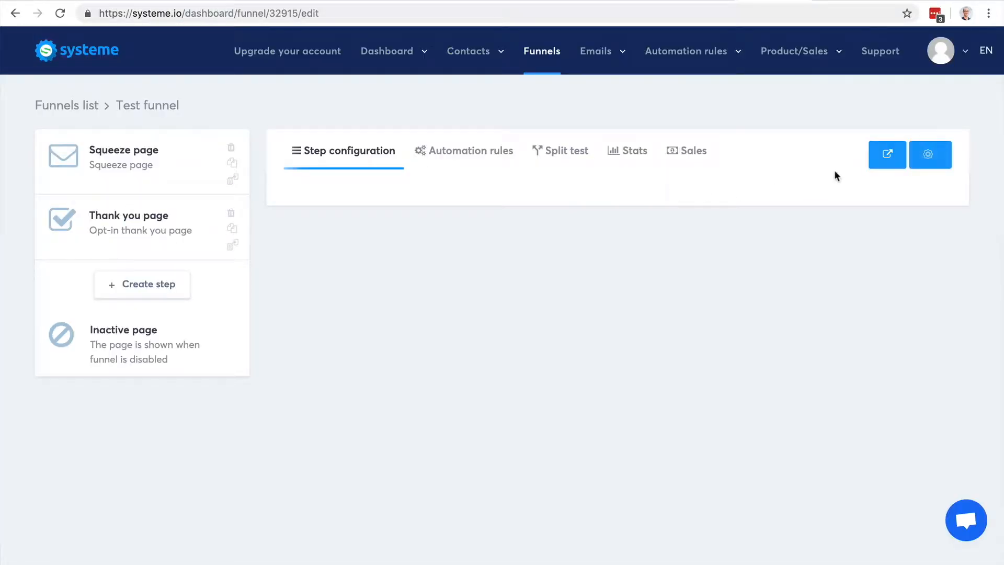
Review the Test funnel's name and available domains in its settings, then close them without making changes.
click(928, 154)
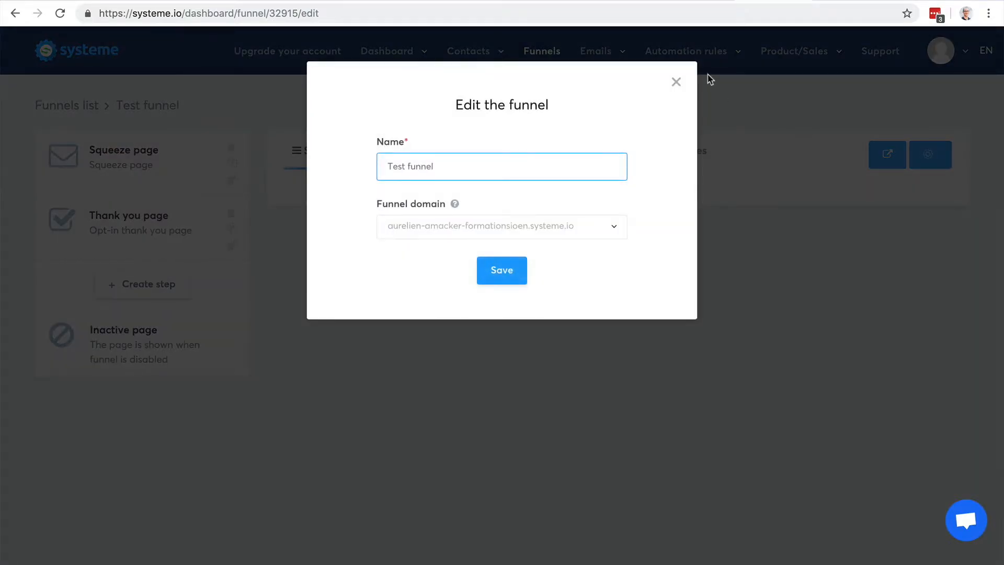
click(675, 82)
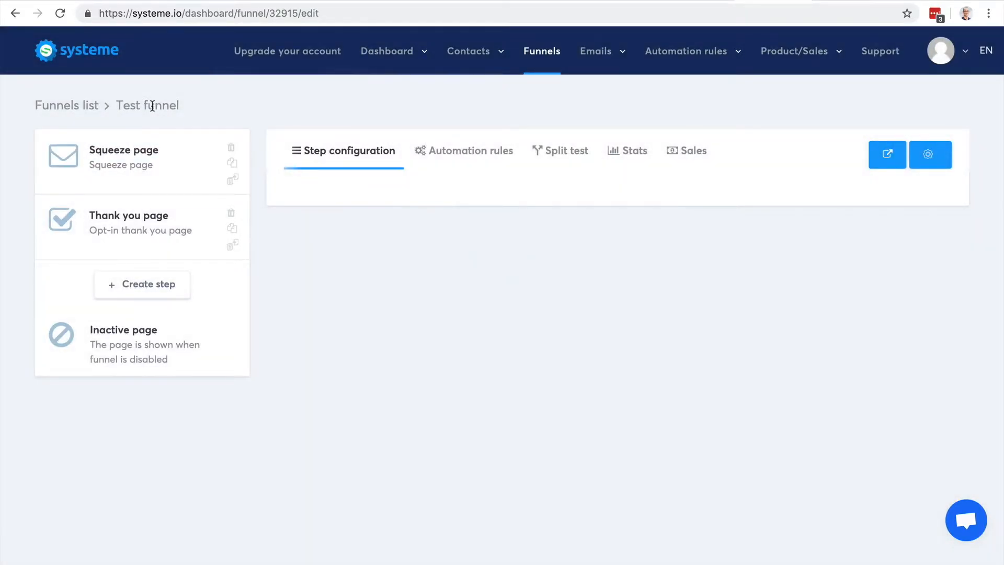
click(930, 156)
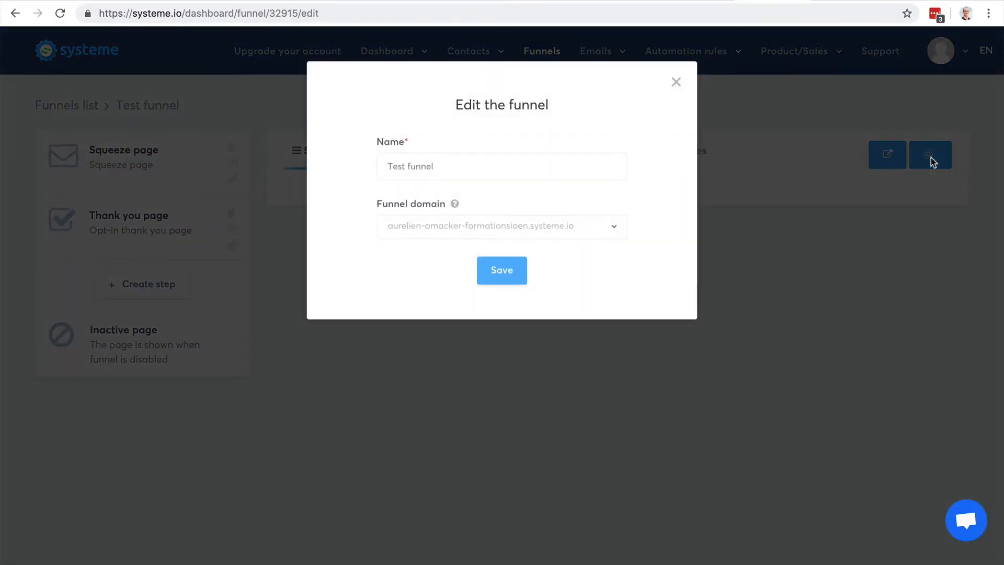
click(600, 234)
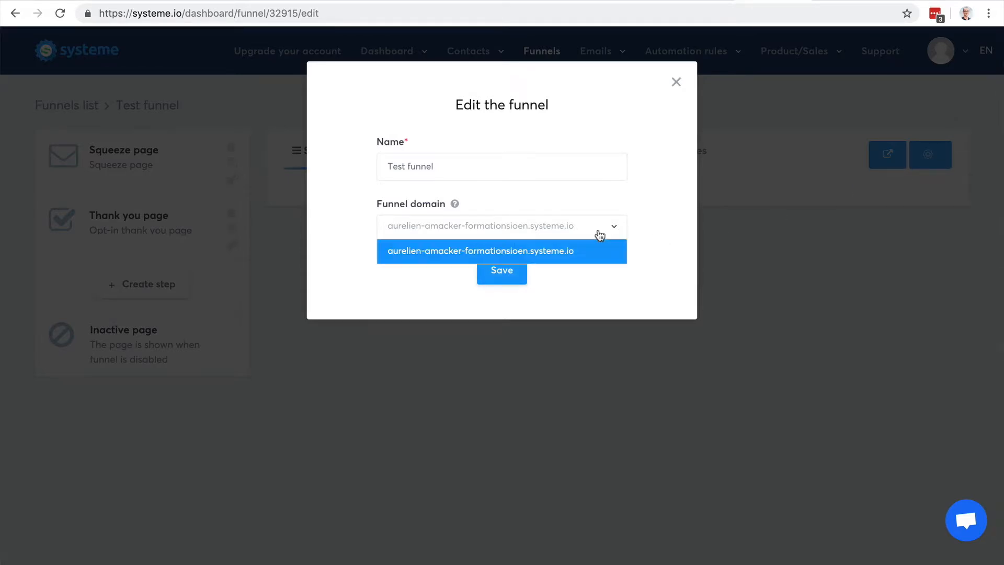
click(654, 225)
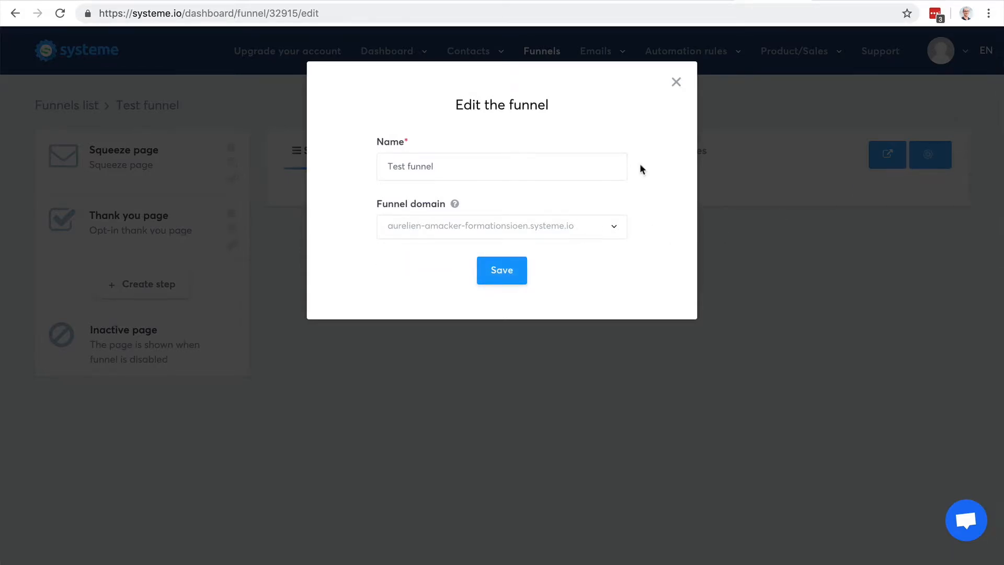
click(676, 84)
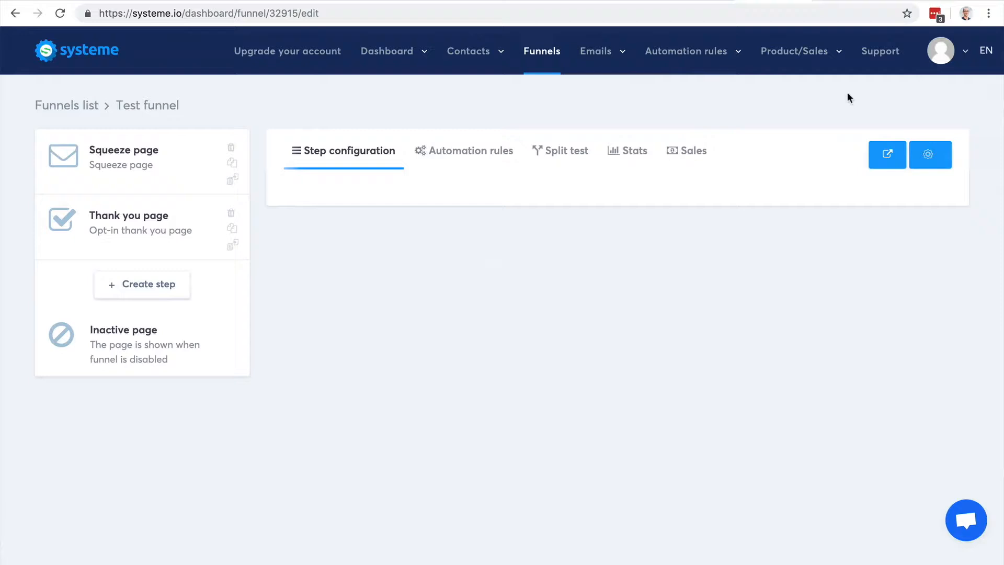
click(965, 52)
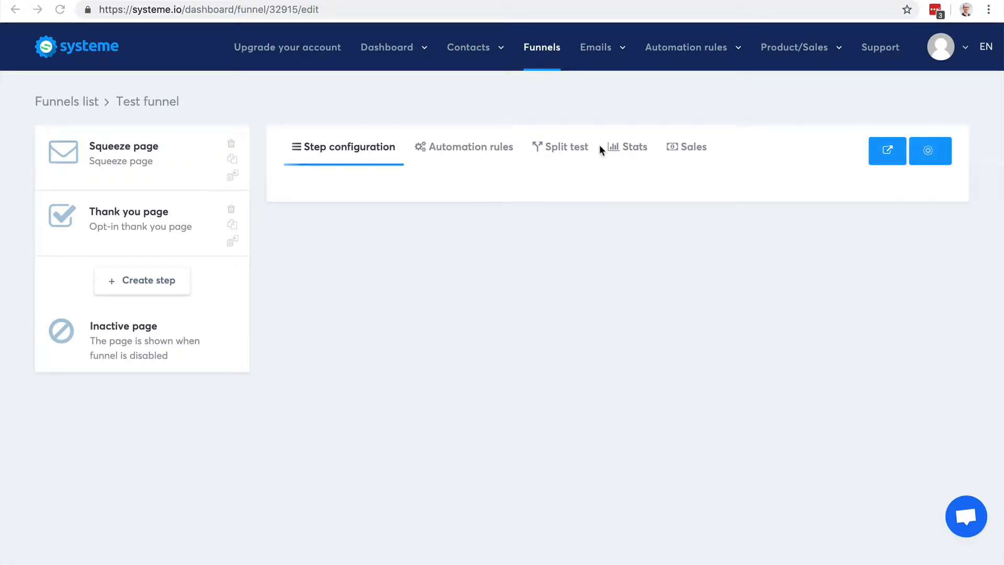
Create a new funnel named "List building" with the goal Build an audience and the currency U.S. Dollar.
click(545, 49)
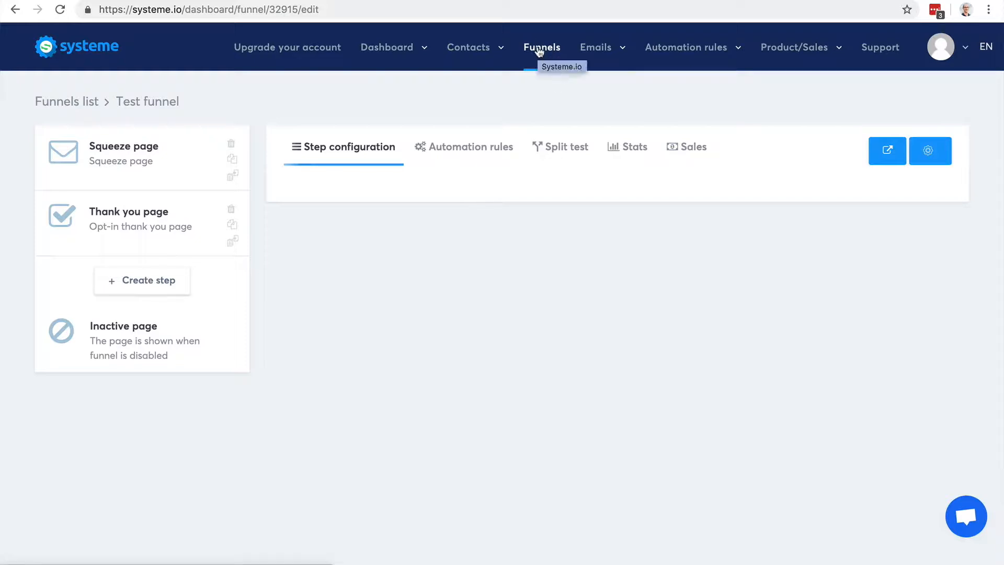
click(539, 50)
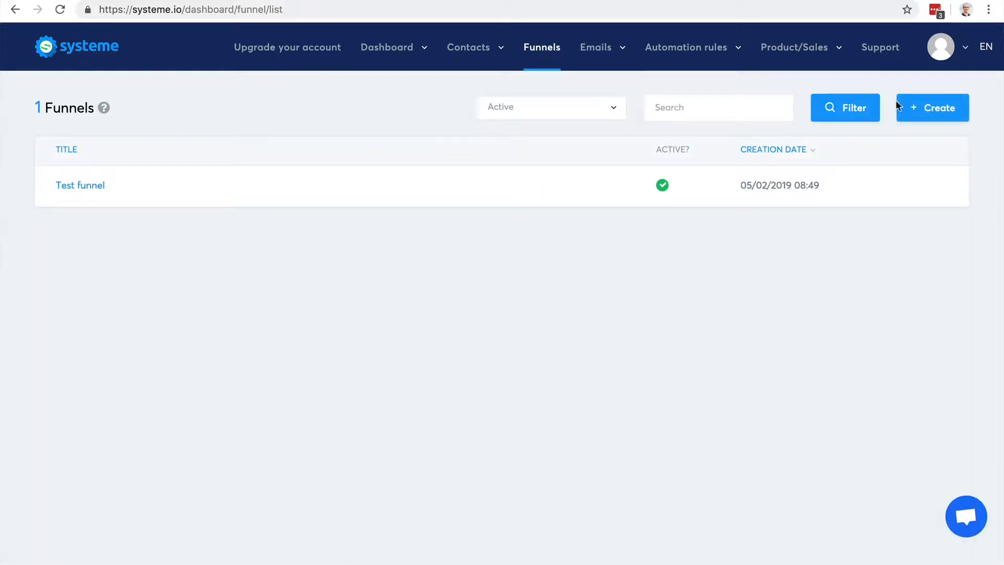
click(941, 109)
click(363, 153)
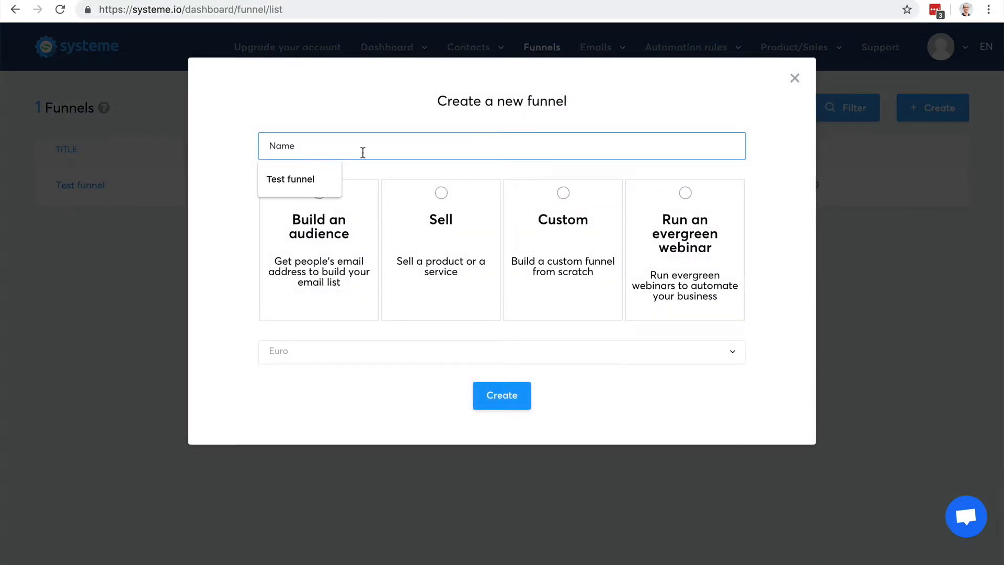
text(List building)
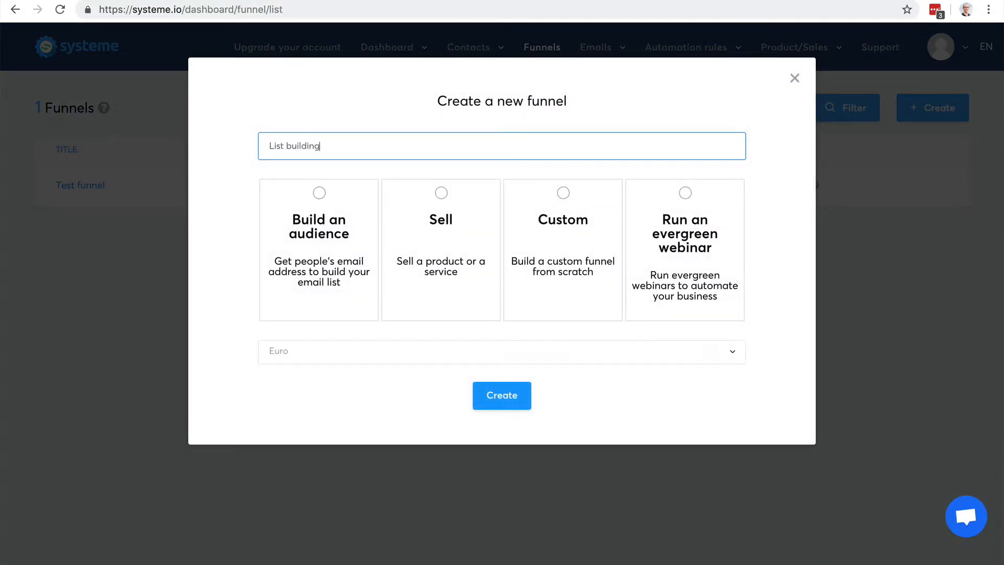
click(319, 194)
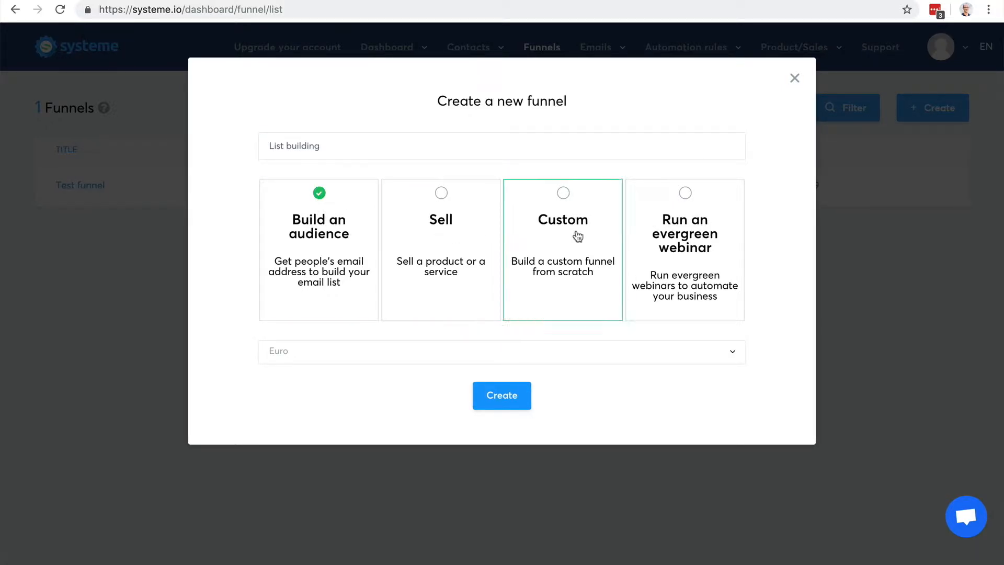
click(685, 360)
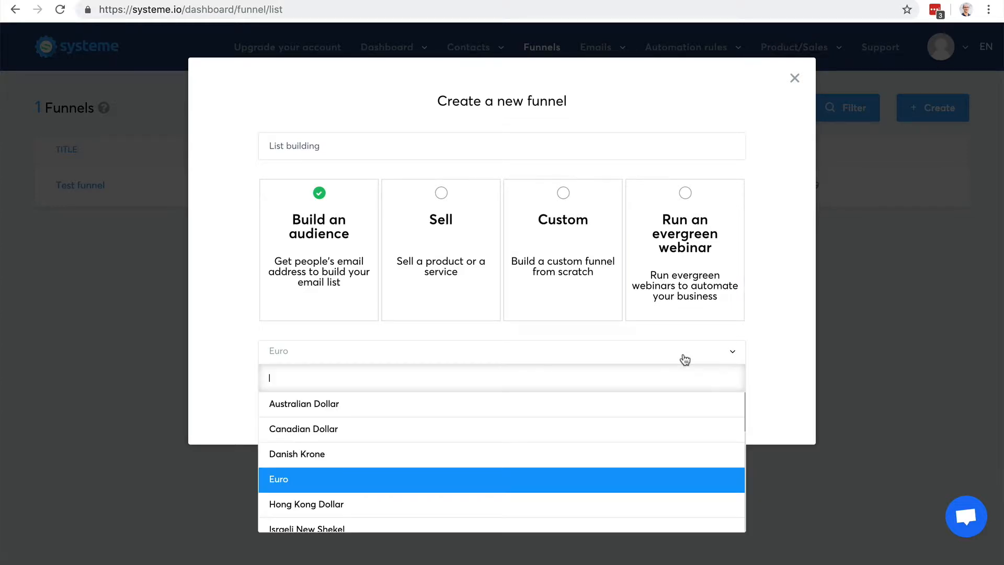
text(U.S)
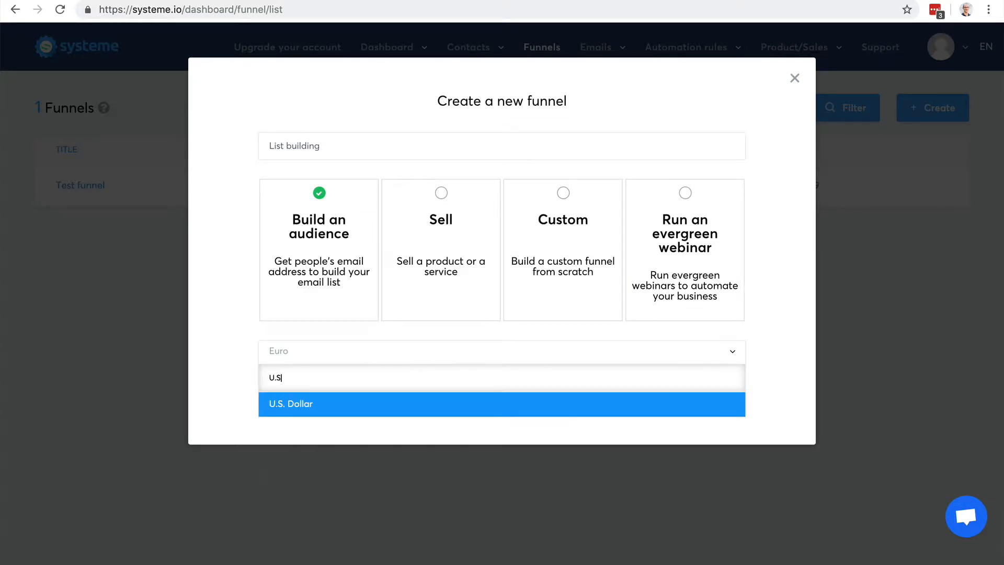
key(Return)
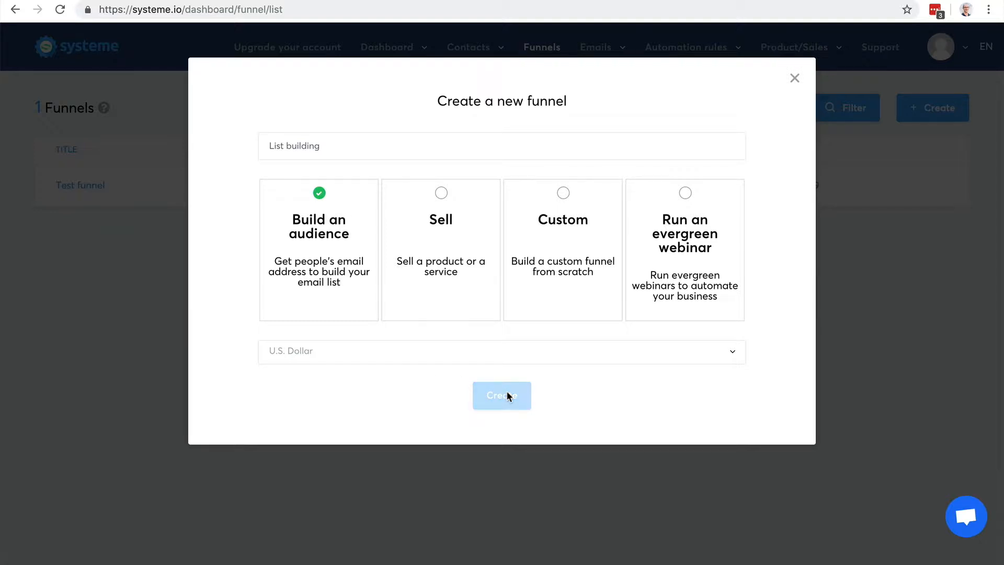
click(507, 393)
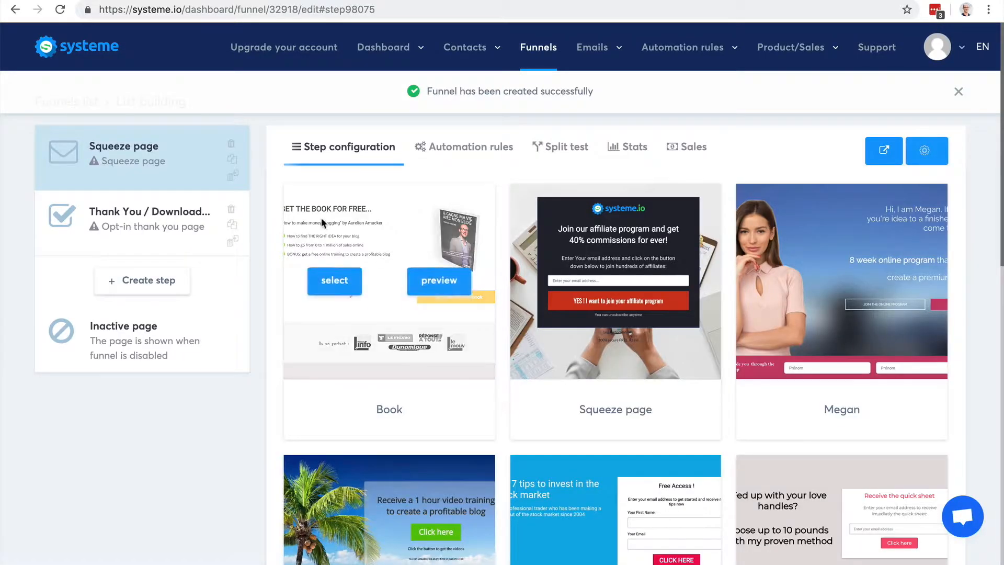
Browse the squeeze page templates and select one for the List building funnel's squeeze page.
scroll(941, 240, down, 5)
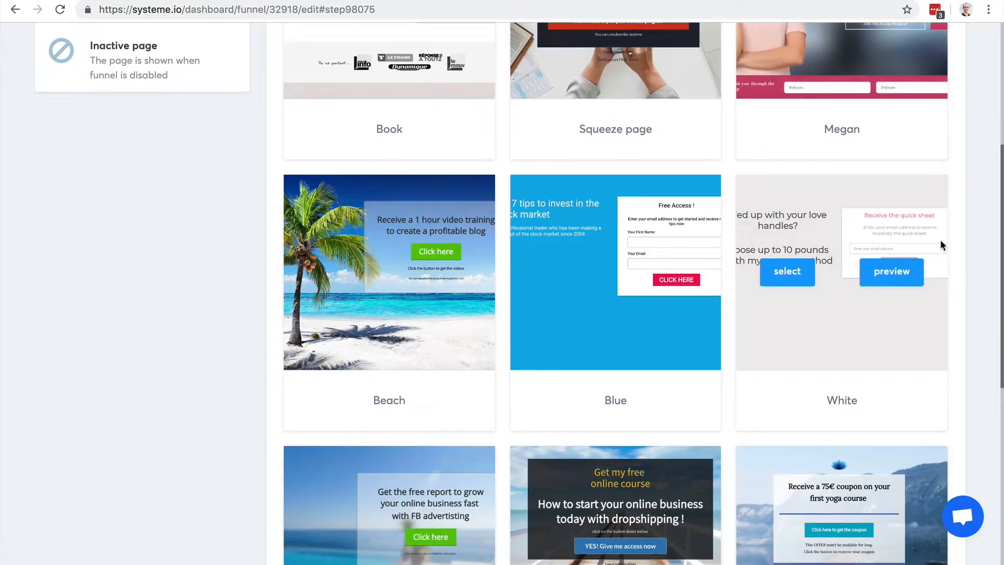
mouse_move(321, 277)
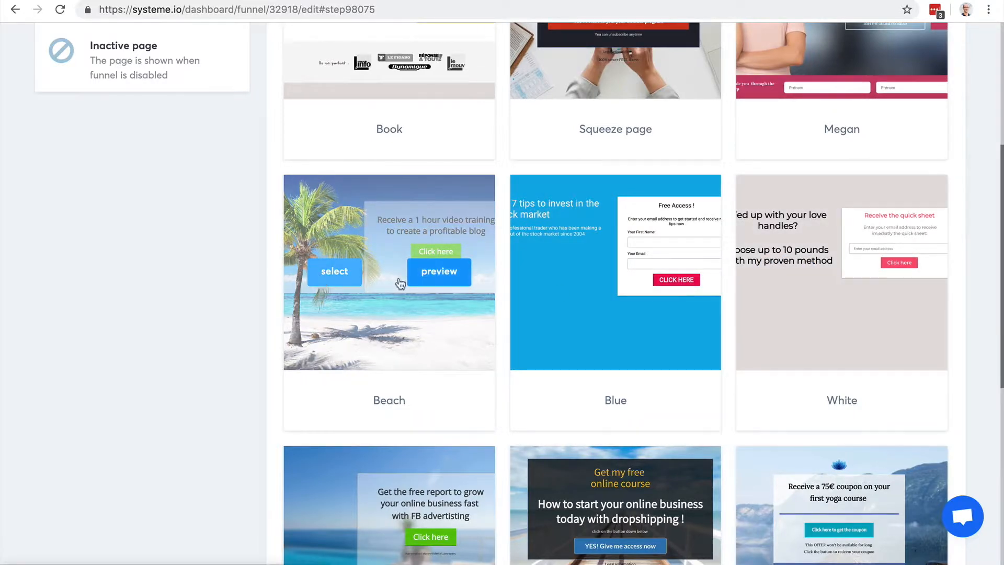
scroll(652, 291, down, 4)
mouse_move(634, 331)
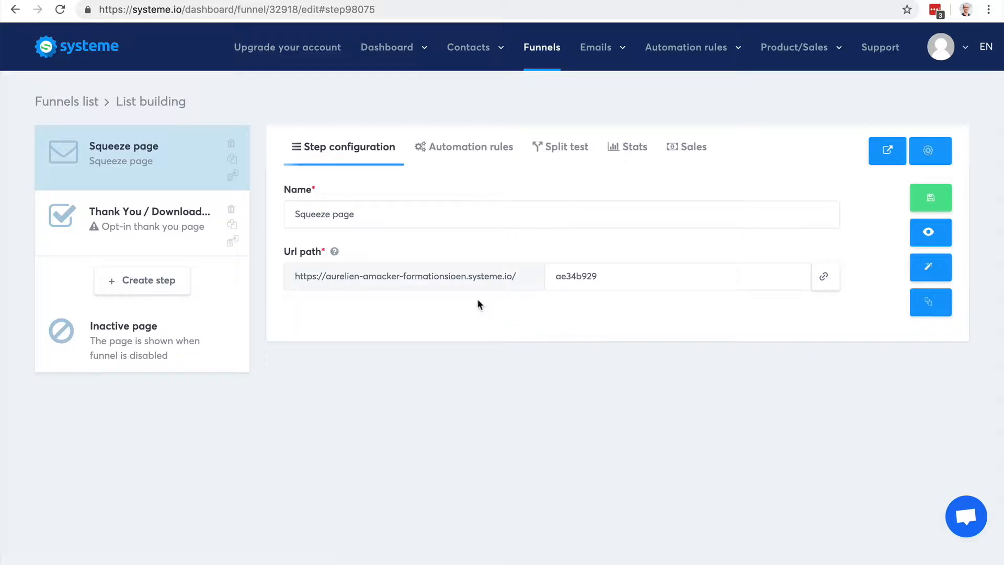
Apply the "Opt-in thank you page" template to the Thank You / Download Page step.
click(163, 230)
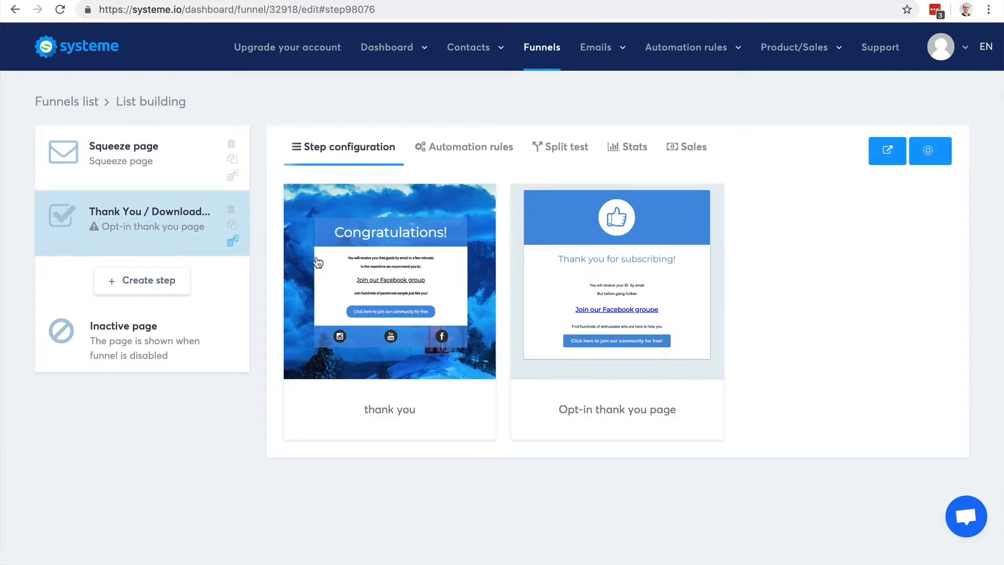
mouse_move(577, 316)
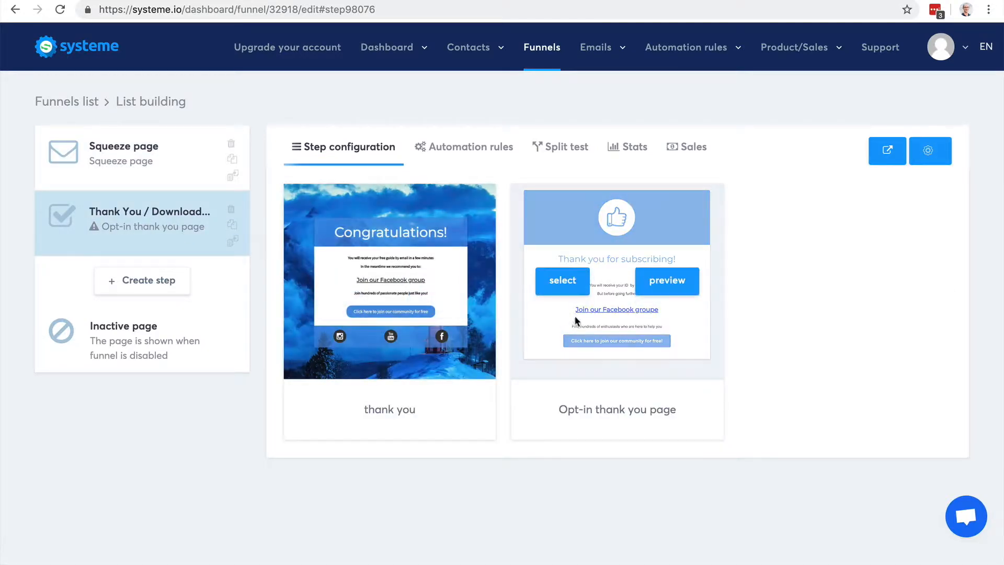
click(564, 287)
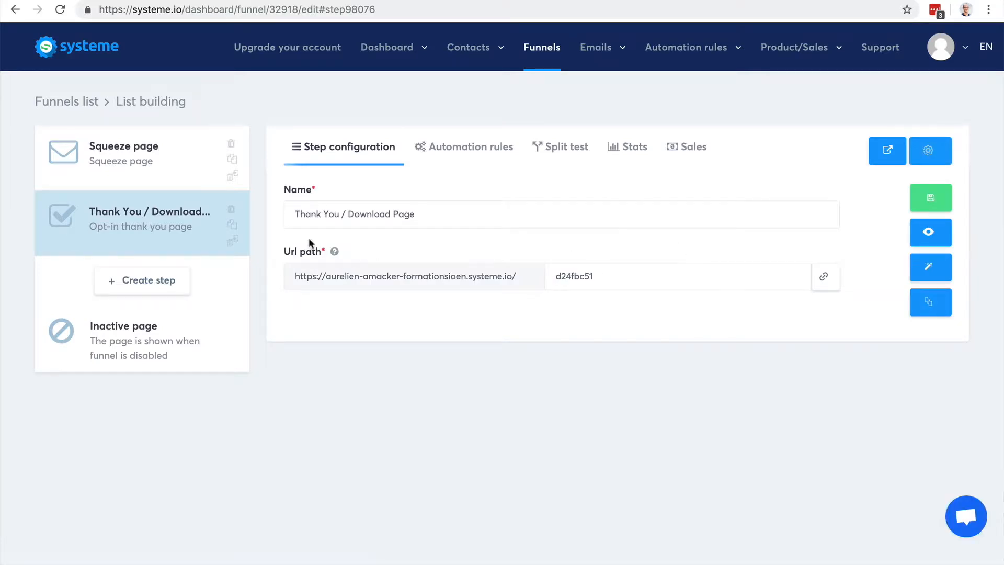
Add an action to the squeeze page's form-subscribed rule that tags contacts with Blog-leads, and save the rule.
click(165, 171)
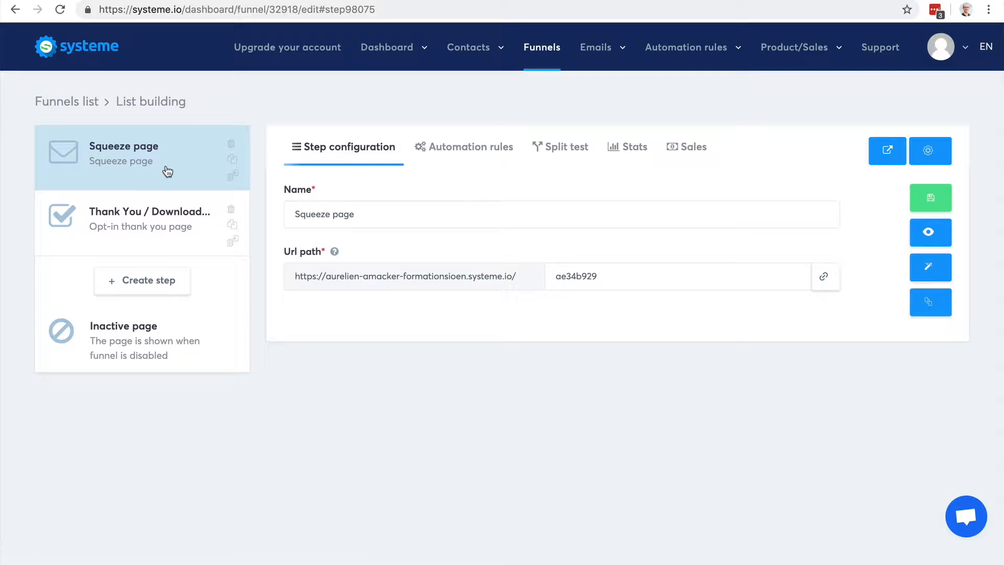
click(456, 148)
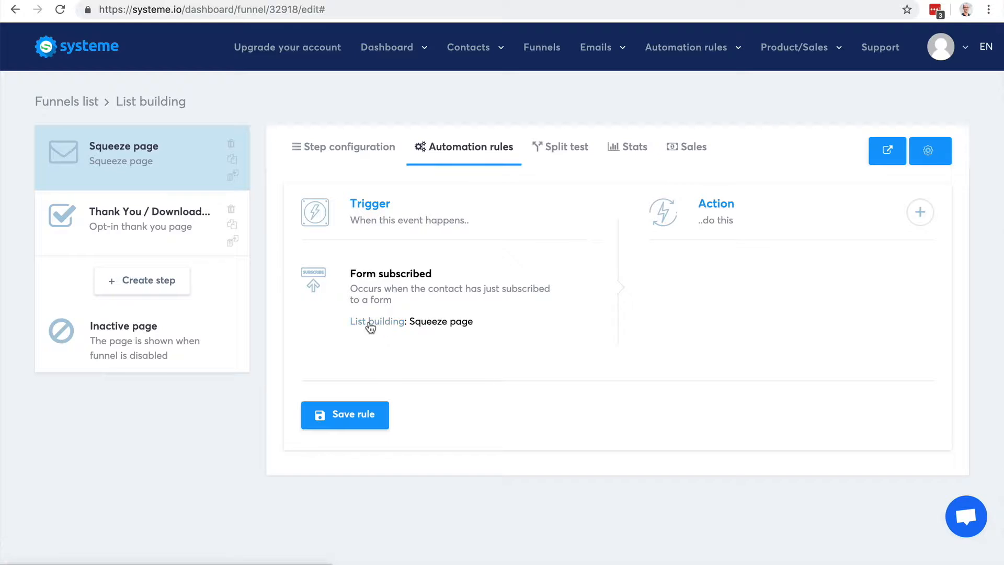
click(919, 213)
scroll(537, 213, down, 1)
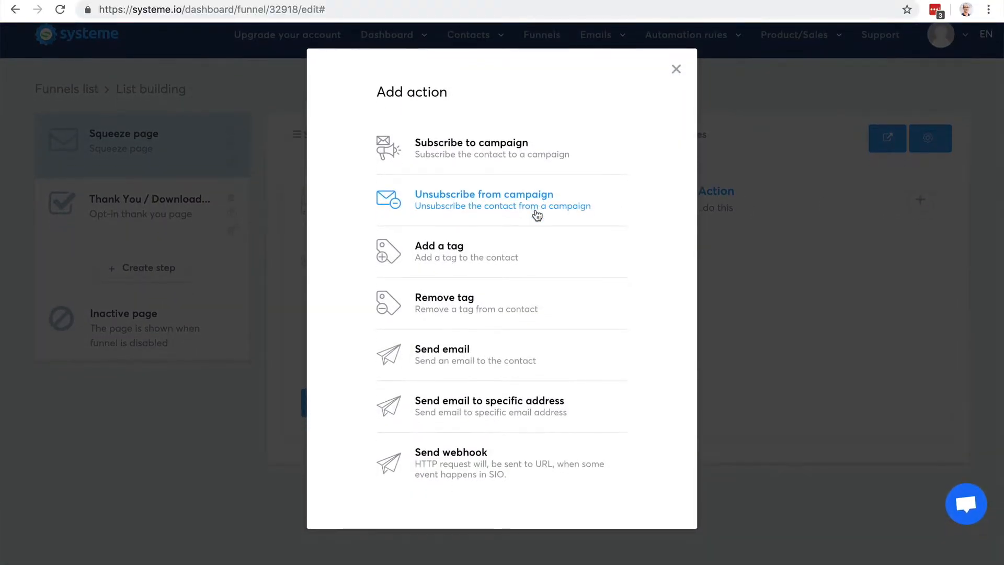
scroll(471, 157, up, 1)
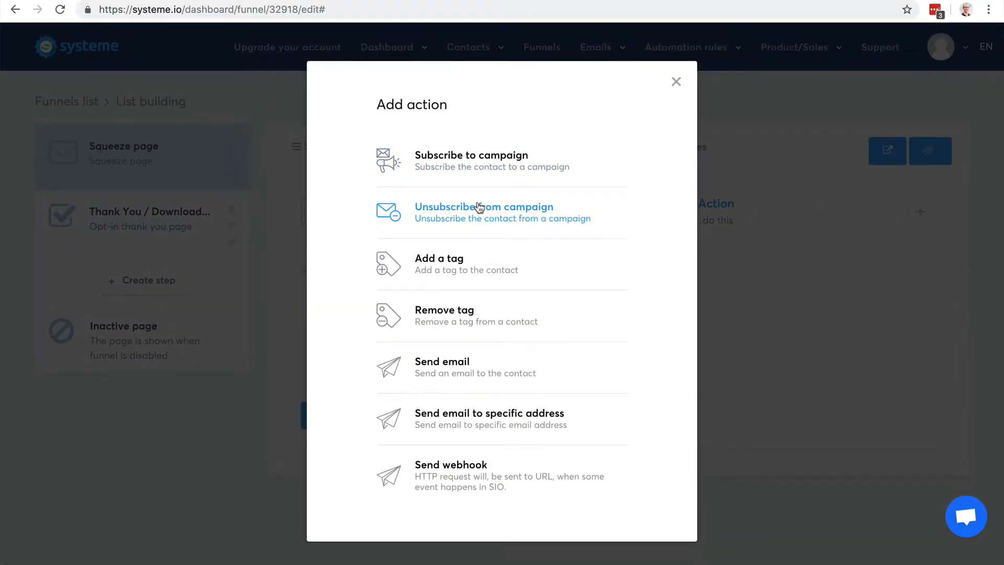
click(450, 265)
click(795, 342)
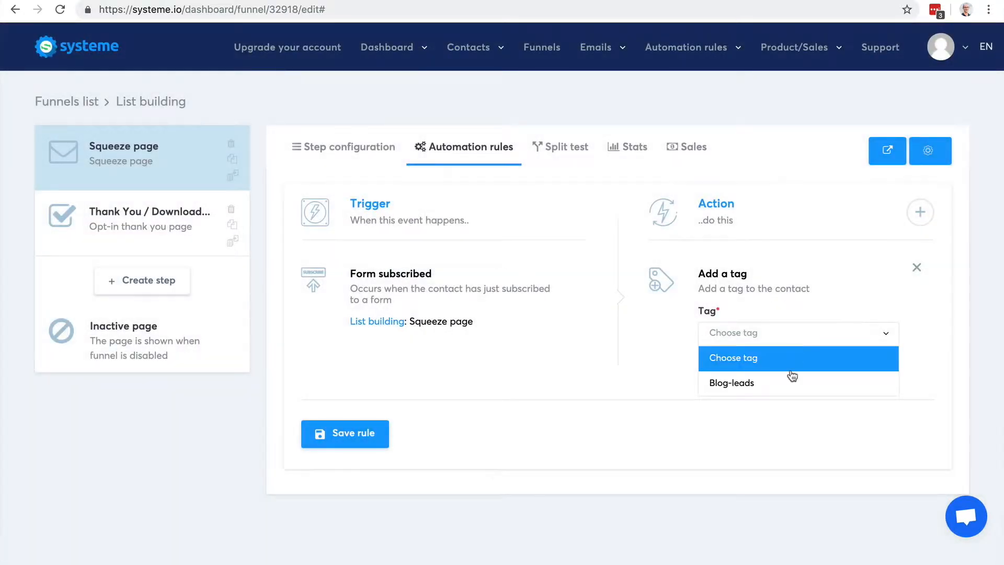
click(789, 381)
click(375, 431)
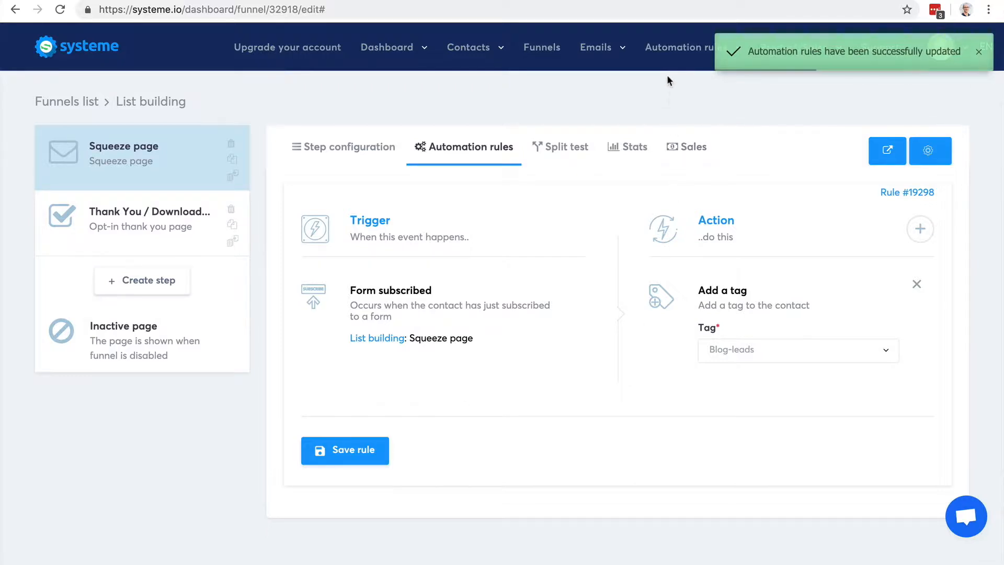
Check the list of automation rules for the saved List building squeeze page rule, and return to the List building funnel.
mouse_move(669, 58)
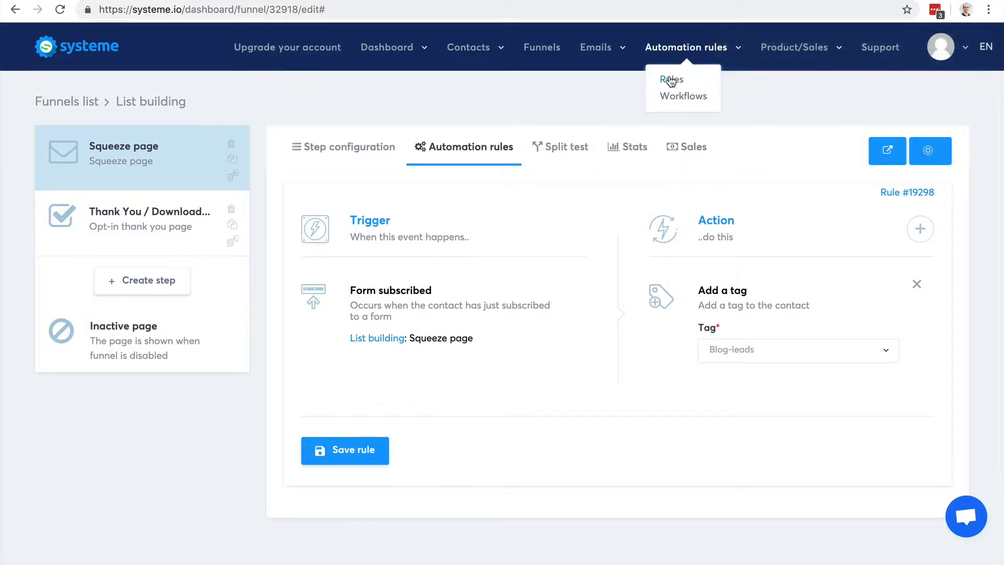
click(671, 81)
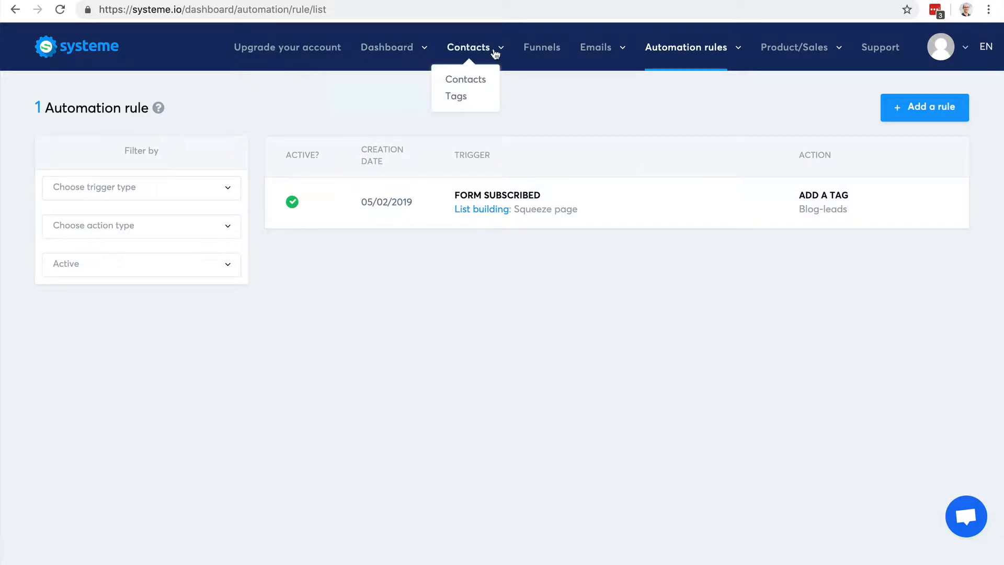
click(15, 11)
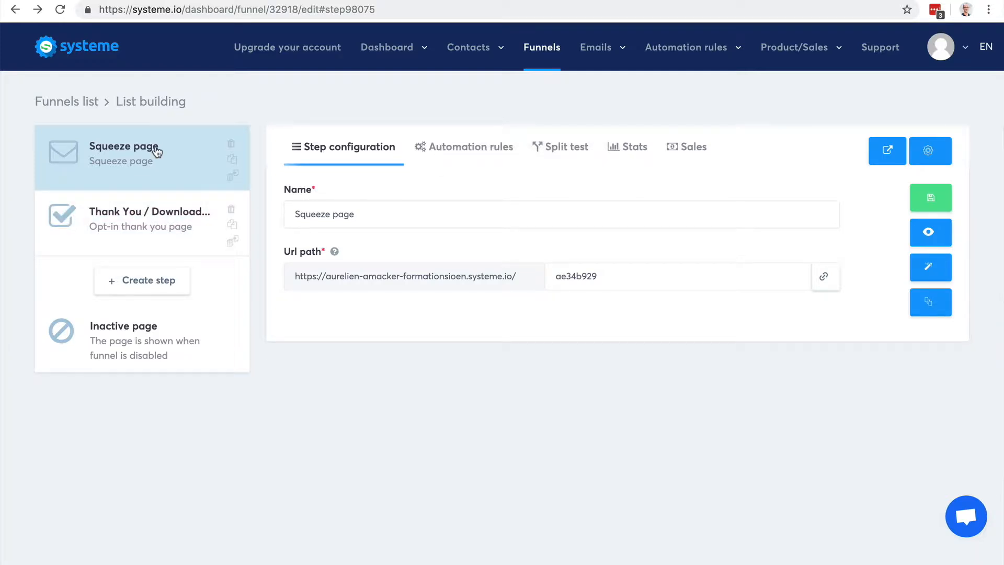
Create a funnel step named "Optin form" with the type Inline form, and apply the Green template to it.
click(144, 278)
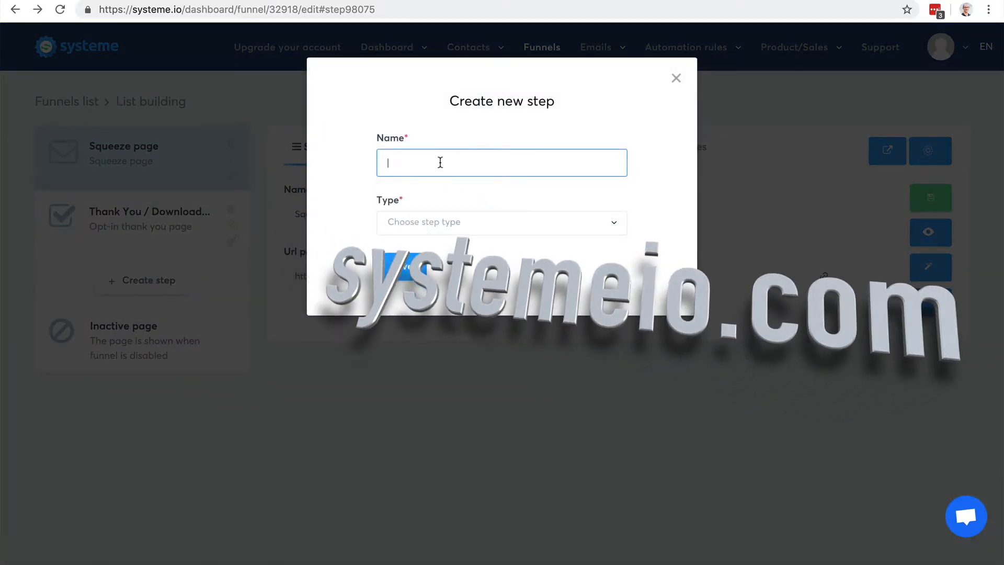
text(Opt)
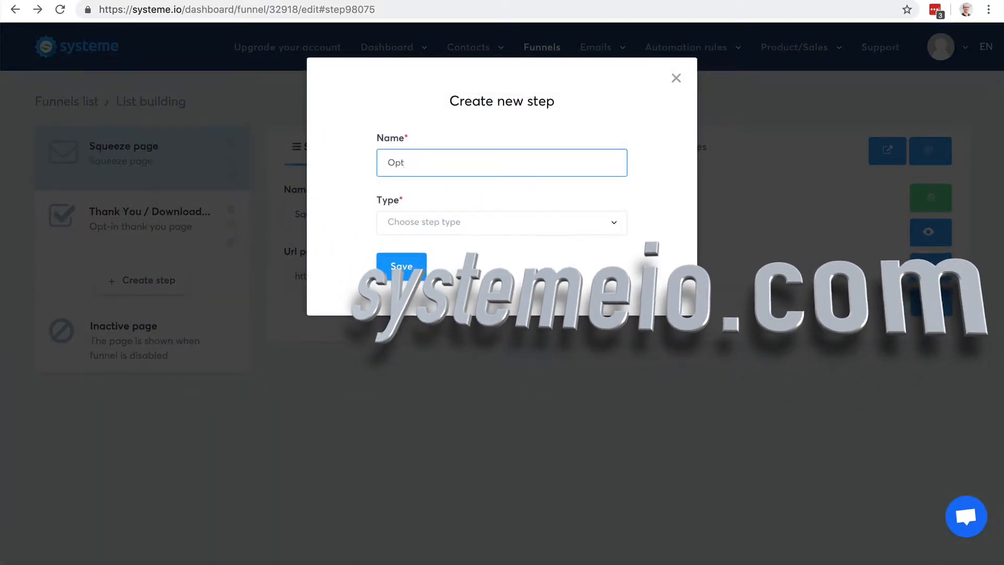
text(in form)
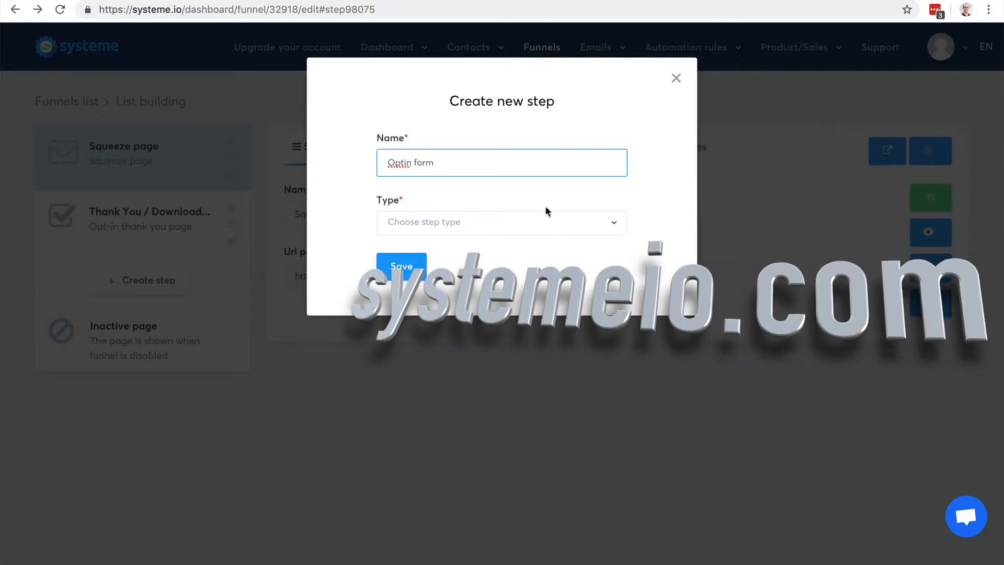
click(574, 225)
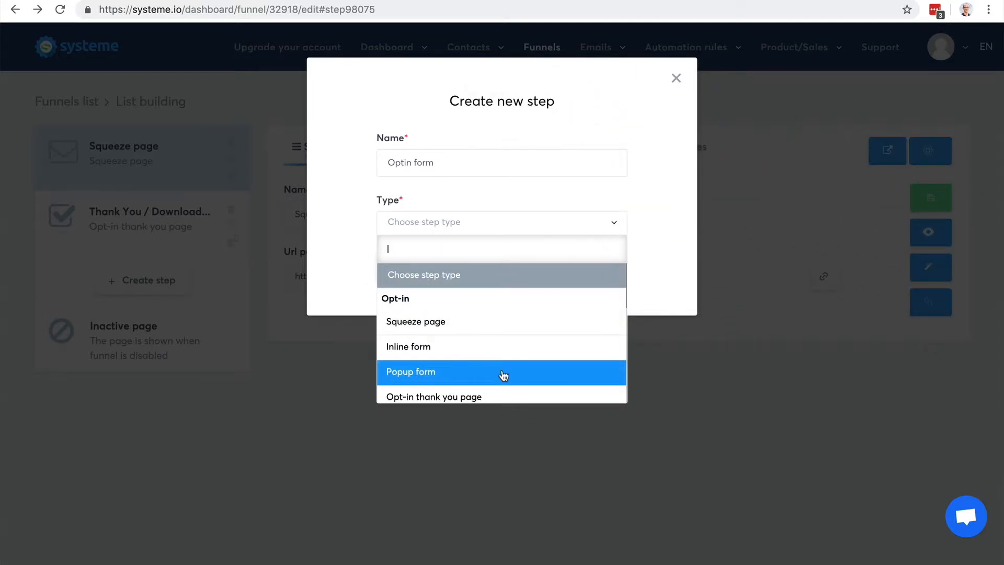
click(503, 352)
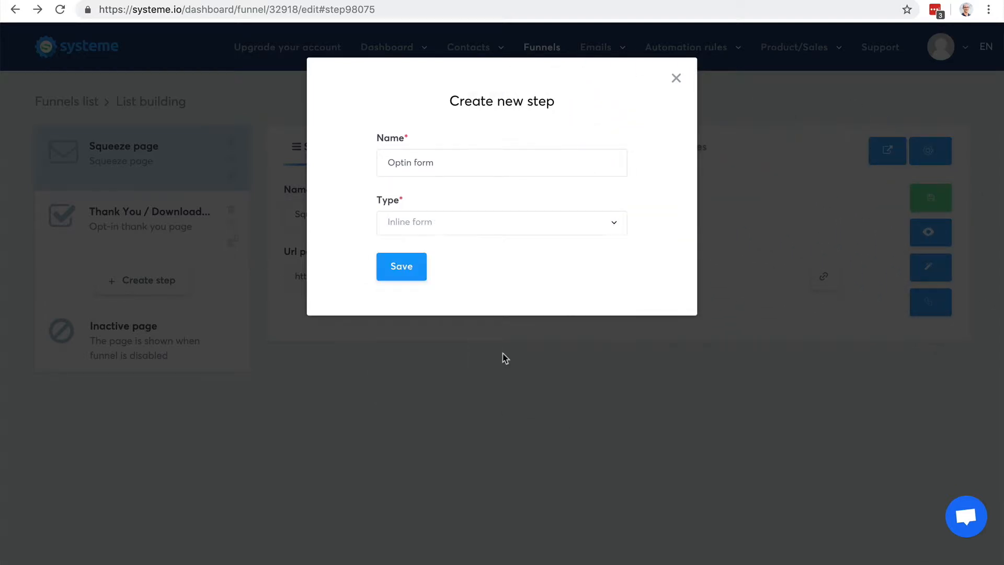
click(400, 267)
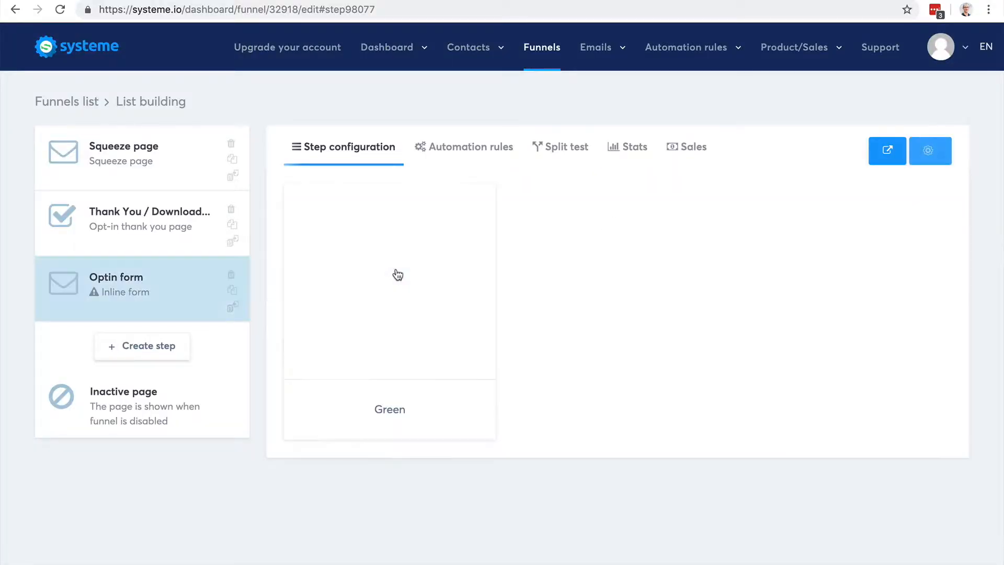
mouse_move(397, 275)
click(337, 288)
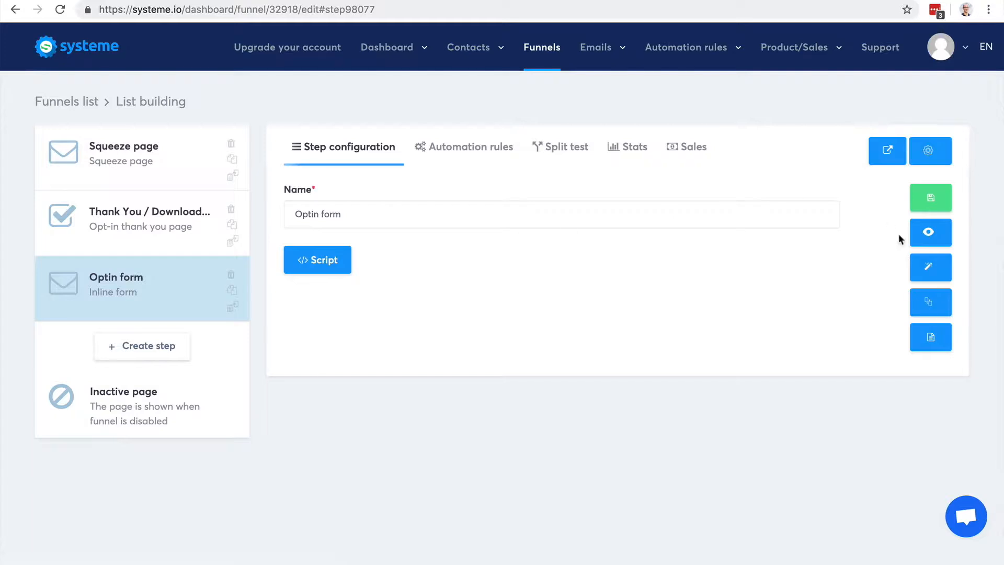
Open the Optin form in the page editor and center the "Receive my tips by email" headline.
click(931, 273)
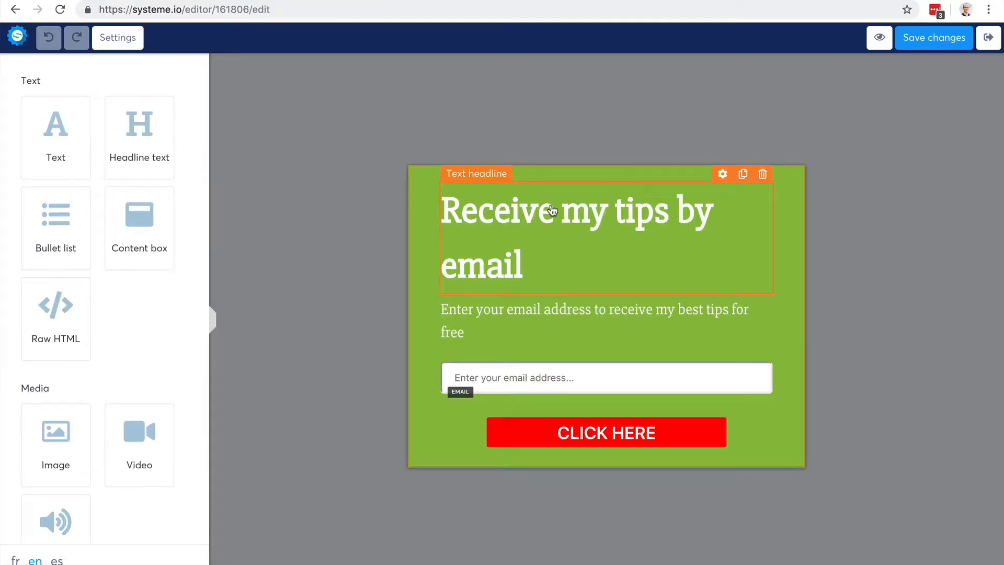
click(553, 210)
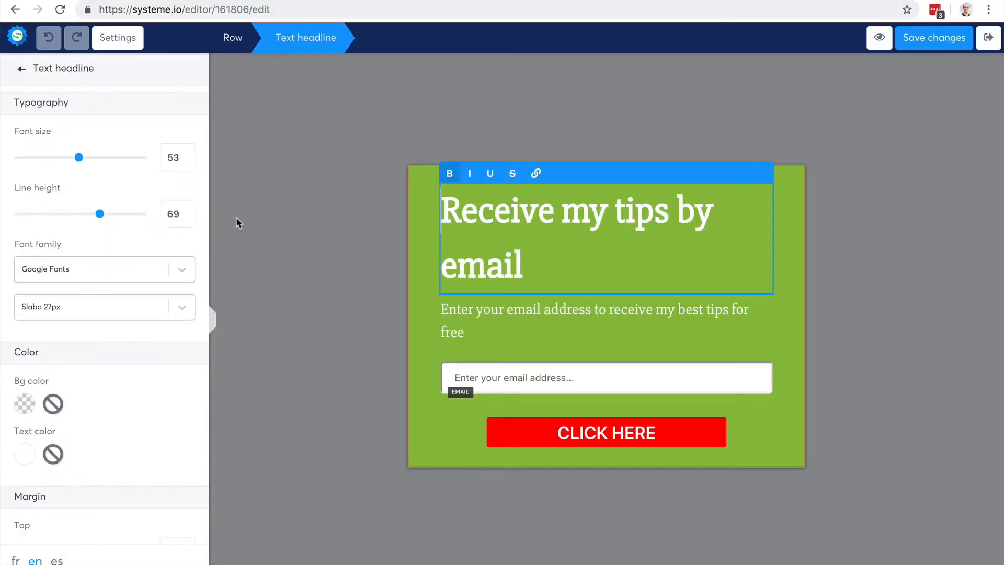
scroll(92, 281, down, 6)
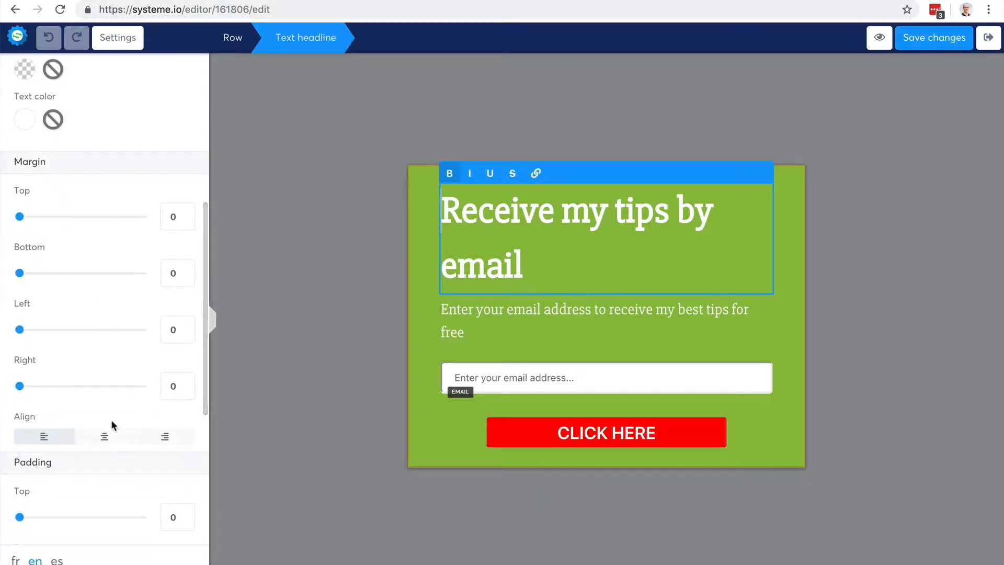
click(104, 436)
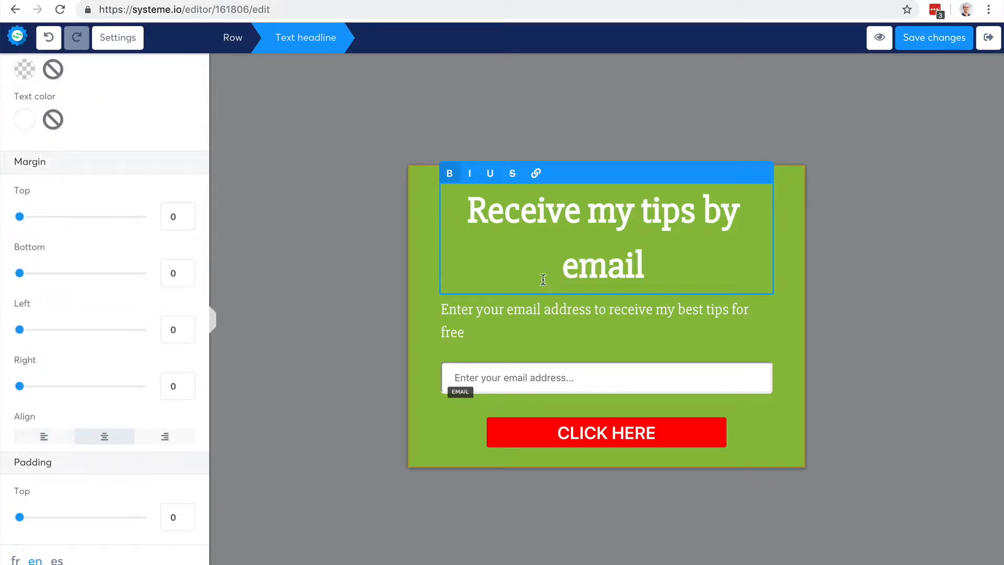
click(416, 217)
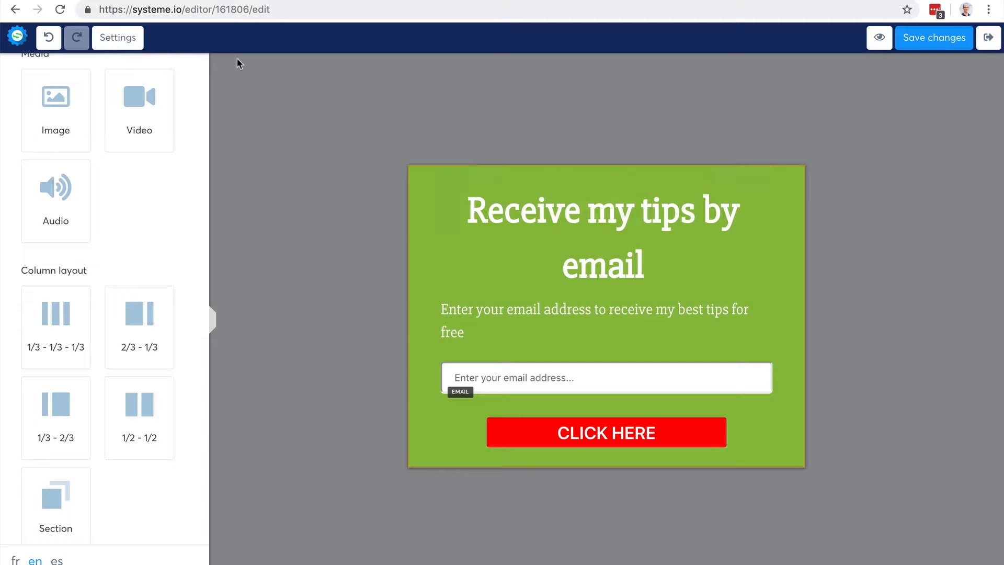
Look through the form's general settings and the headline's settings.
click(111, 40)
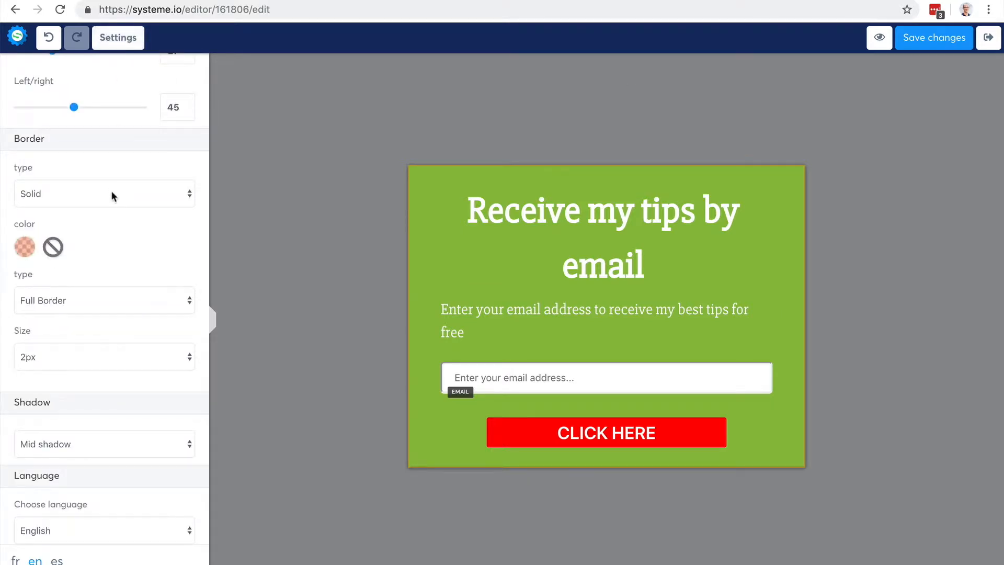
scroll(111, 191, down, 1)
scroll(102, 379, up, 1)
click(125, 41)
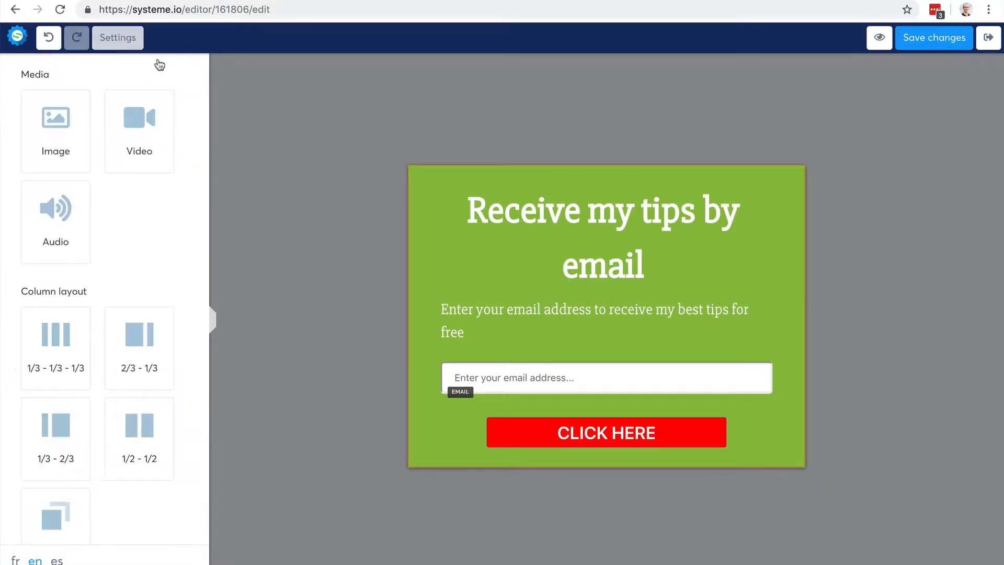
click(516, 205)
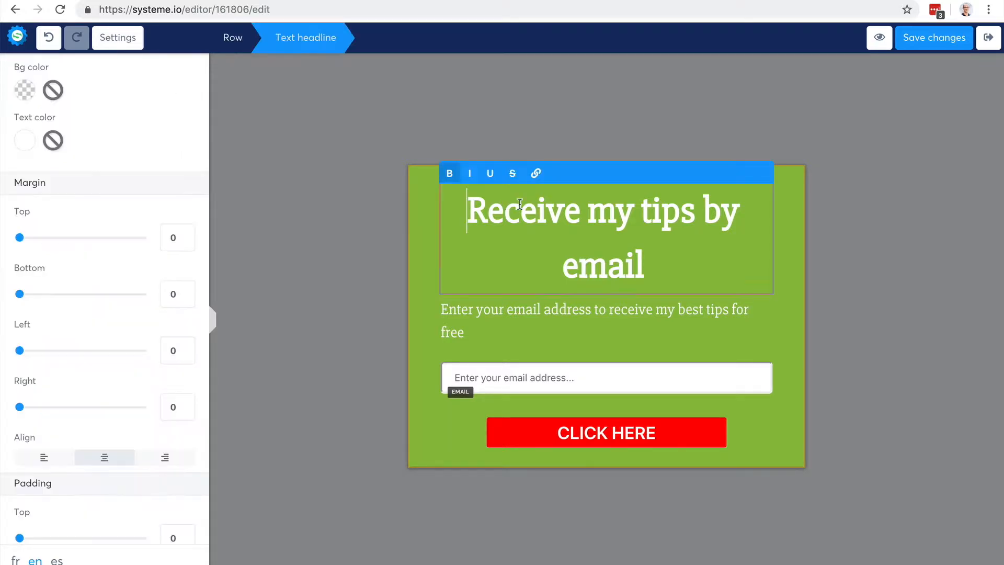
click(425, 196)
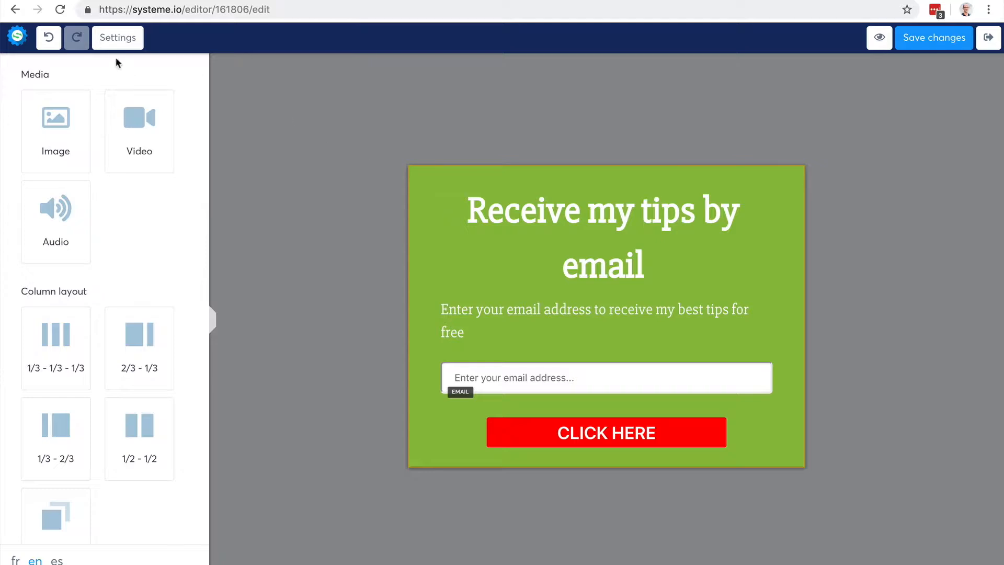
Set the color of the form's solid border to dark grey.
click(110, 37)
click(25, 247)
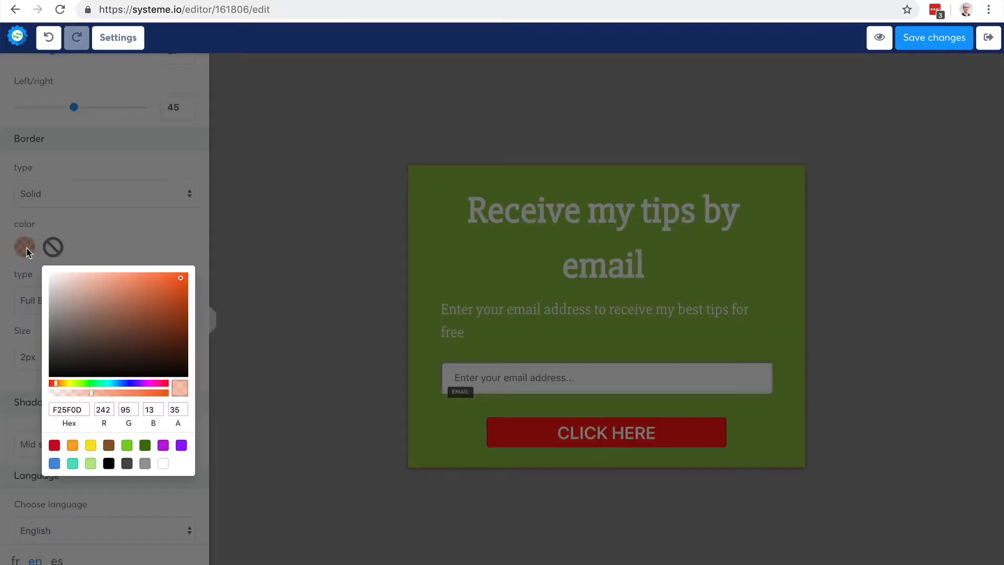
click(129, 312)
click(142, 305)
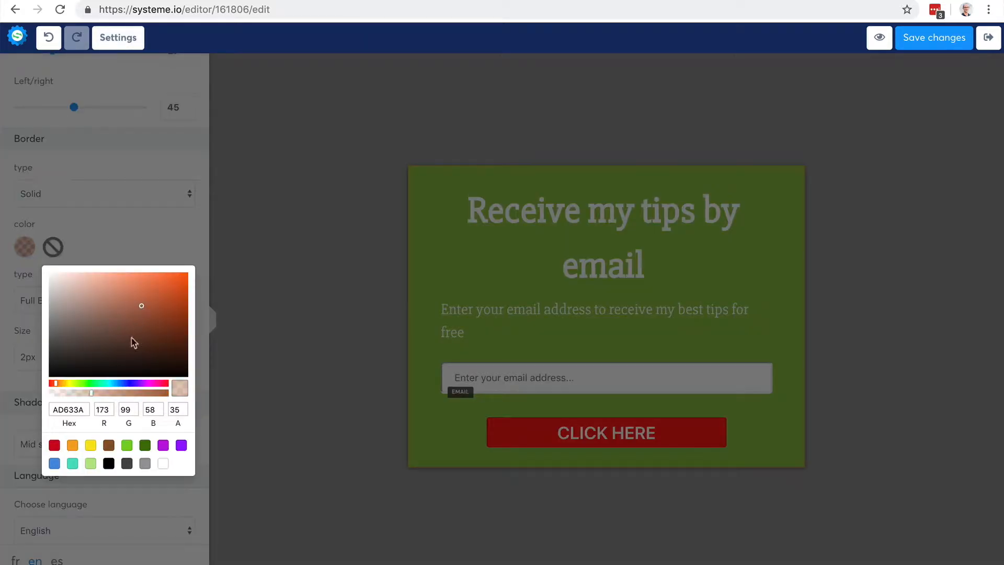
click(163, 465)
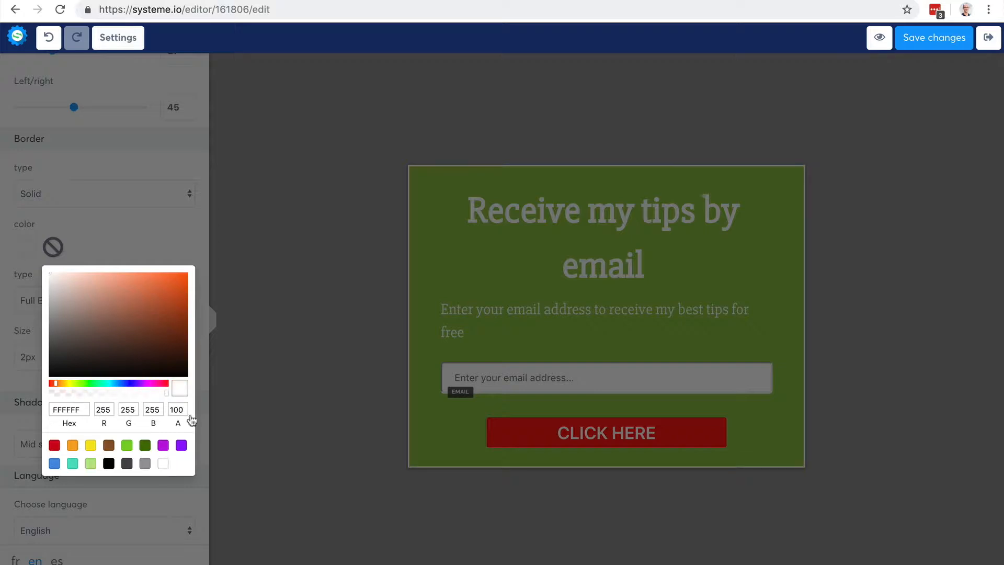
click(307, 226)
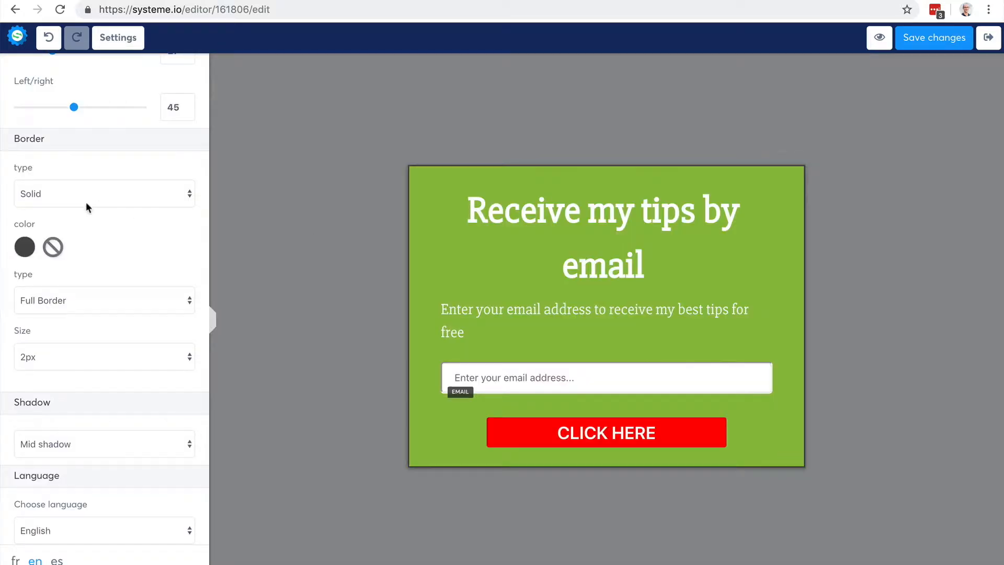
Set the form's background color to white.
scroll(54, 158, up, 4)
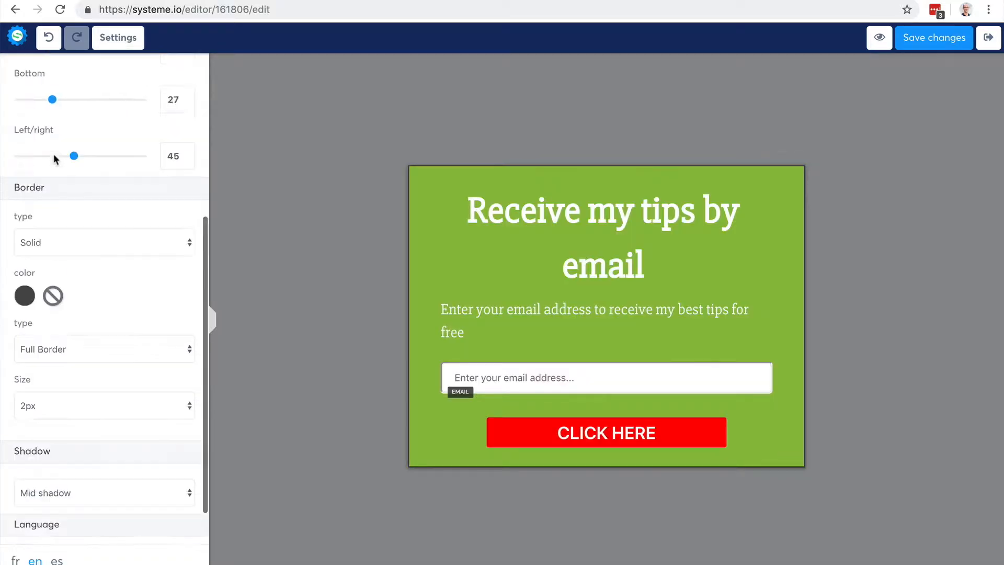
click(21, 140)
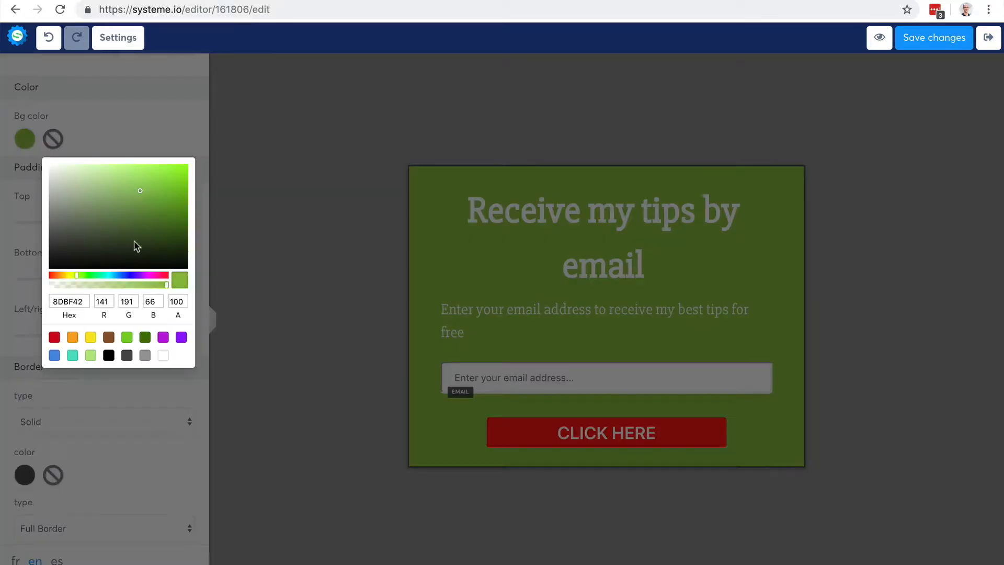
click(164, 357)
click(268, 196)
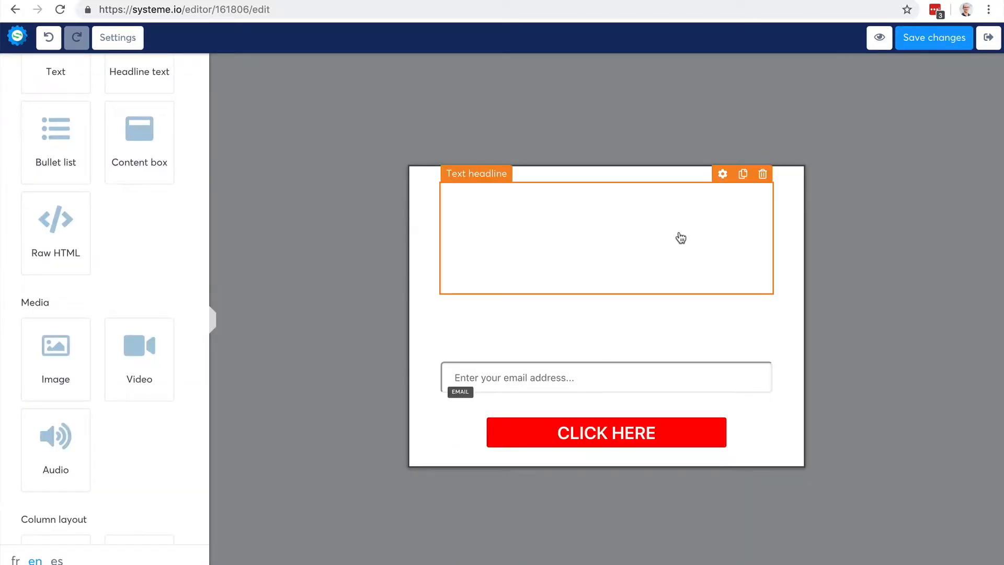
Set the text color of the "Receive my tips by email" headline to dark grey 4A4A4A.
click(679, 232)
triple_click(679, 232)
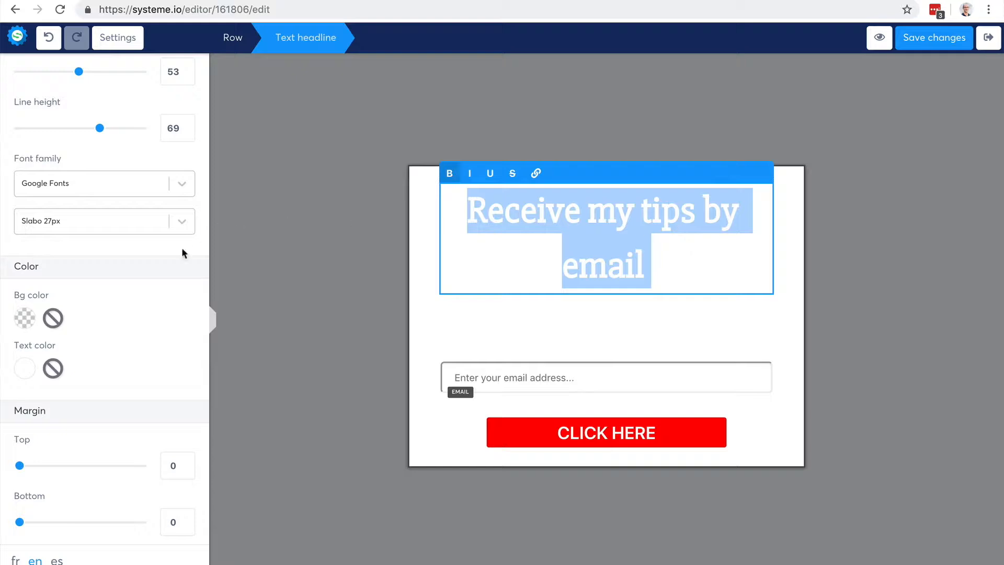
scroll(149, 268, down, 6)
scroll(148, 269, up, 5)
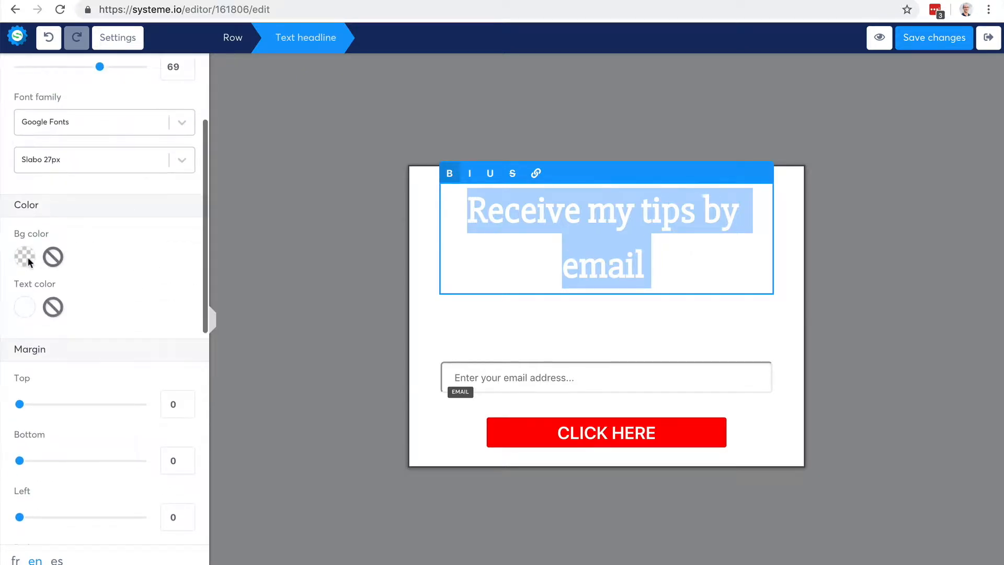
click(25, 306)
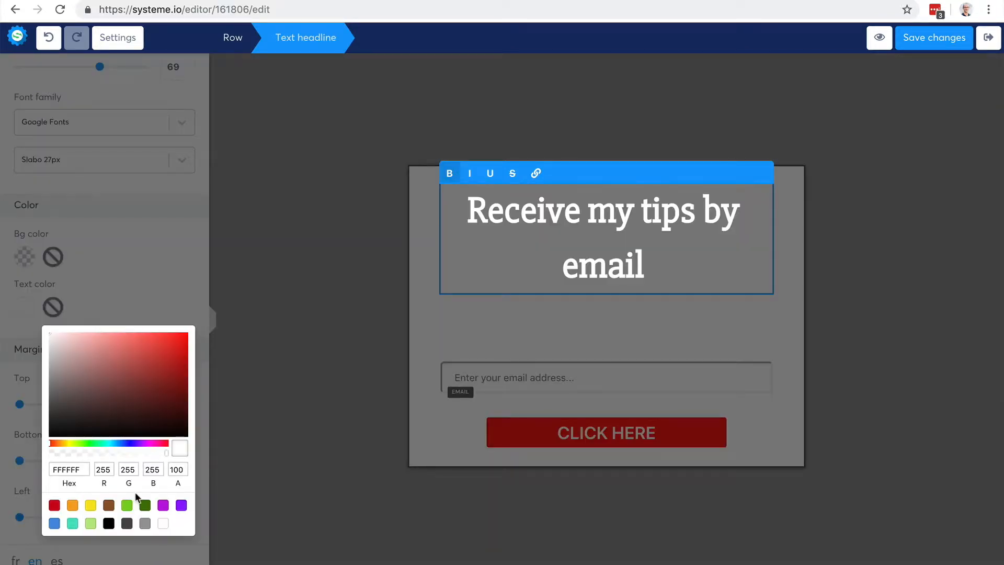
click(127, 523)
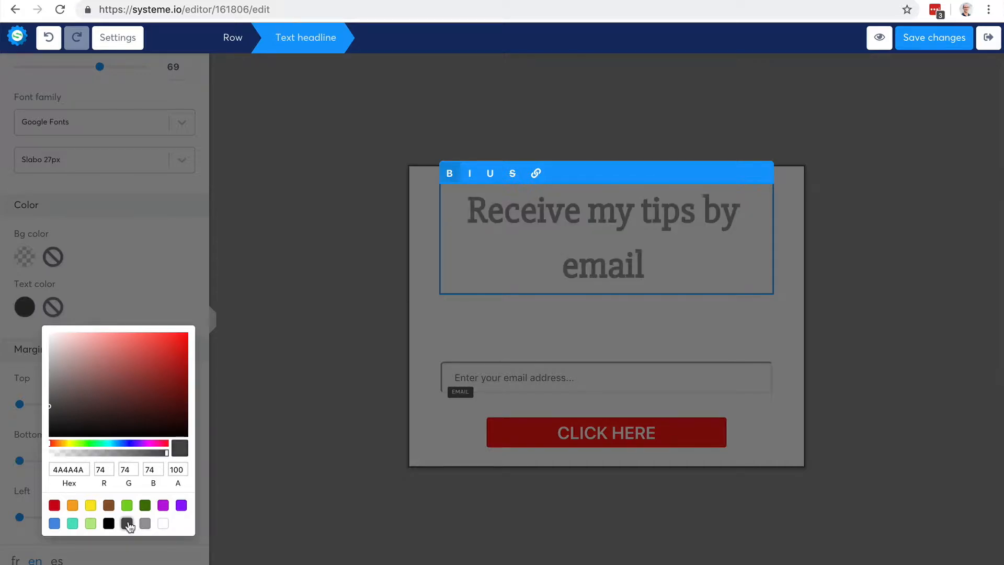
click(308, 335)
Center the description text between the headline and the email field.
click(578, 320)
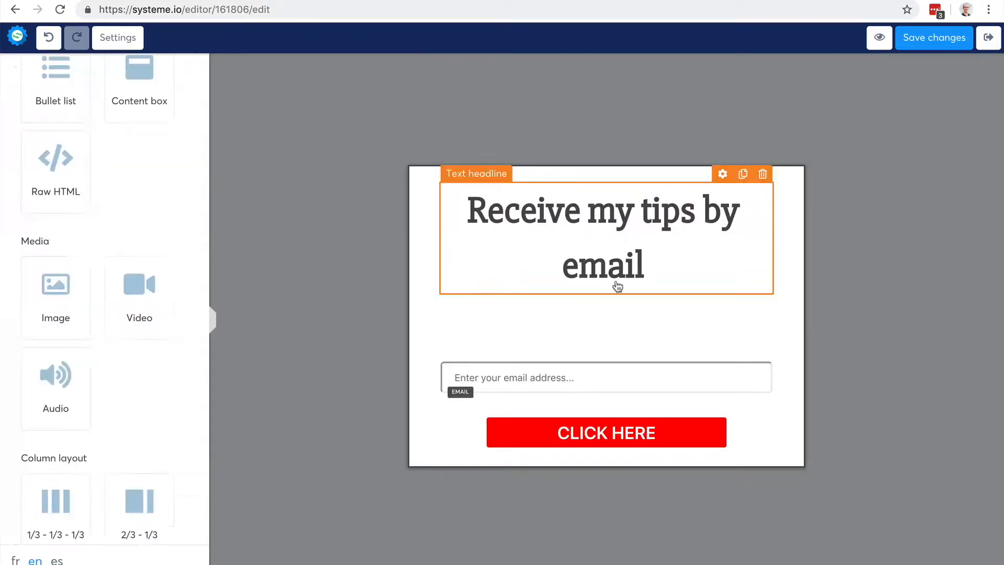
click(628, 324)
key(ctrl+a)
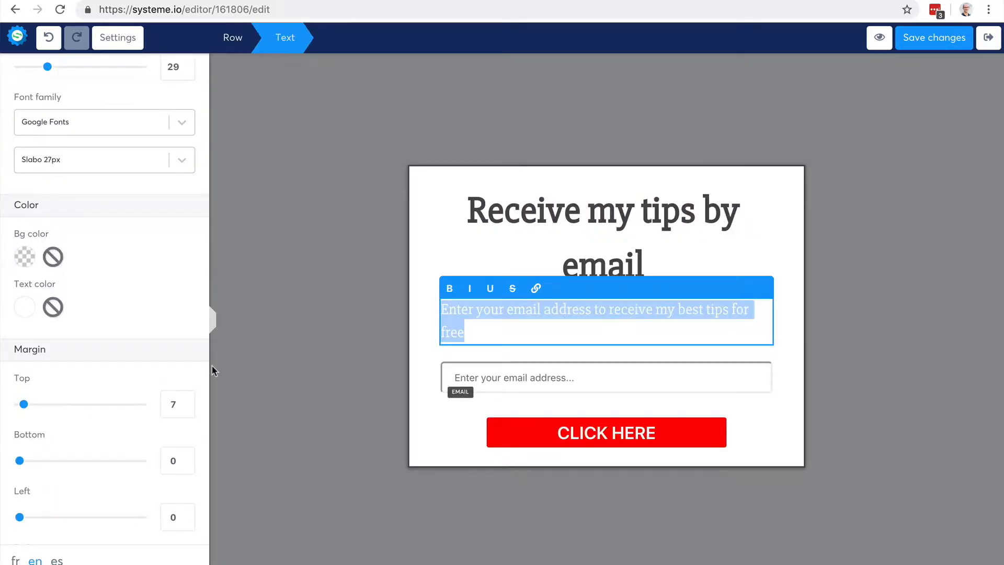
scroll(91, 347, down, 6)
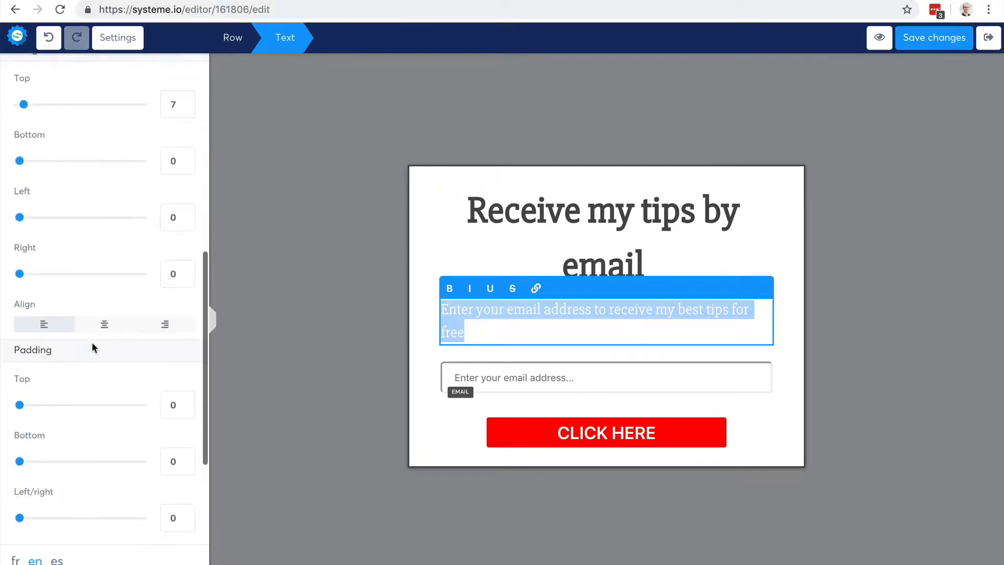
click(103, 327)
Set the text color of the description above the email field to dark grey 4A4A4A.
scroll(101, 334, down, 3)
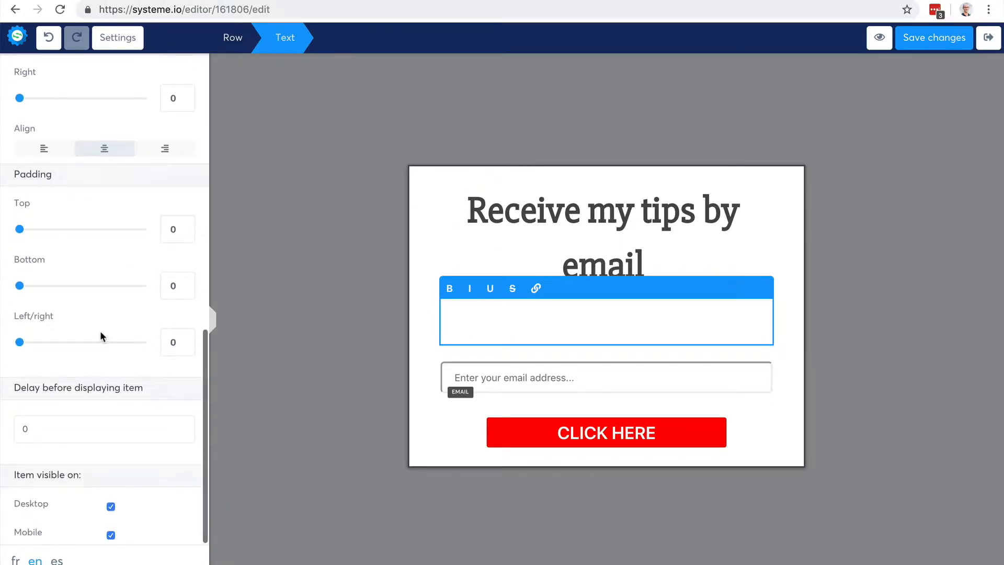
scroll(101, 336, up, 7)
click(29, 289)
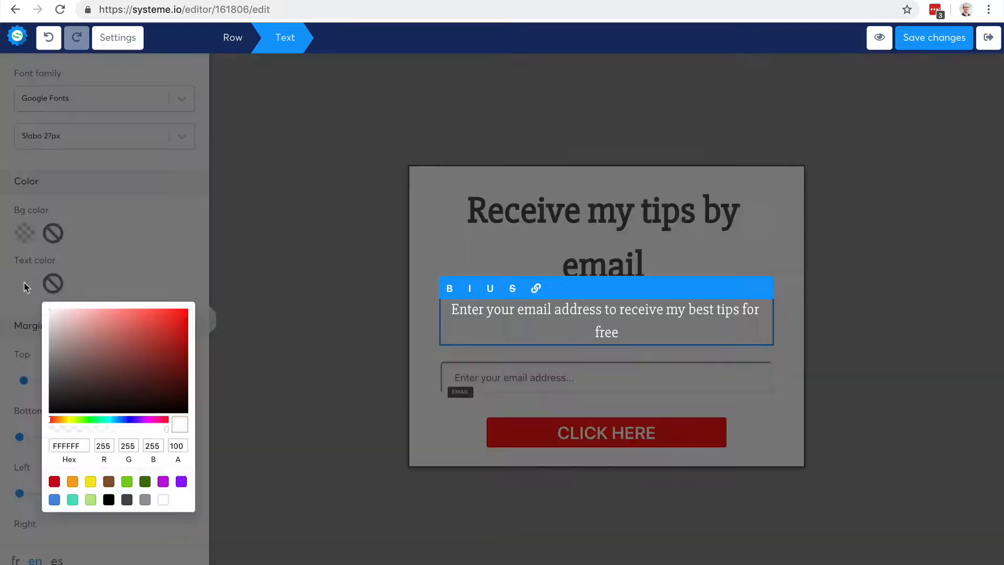
click(126, 500)
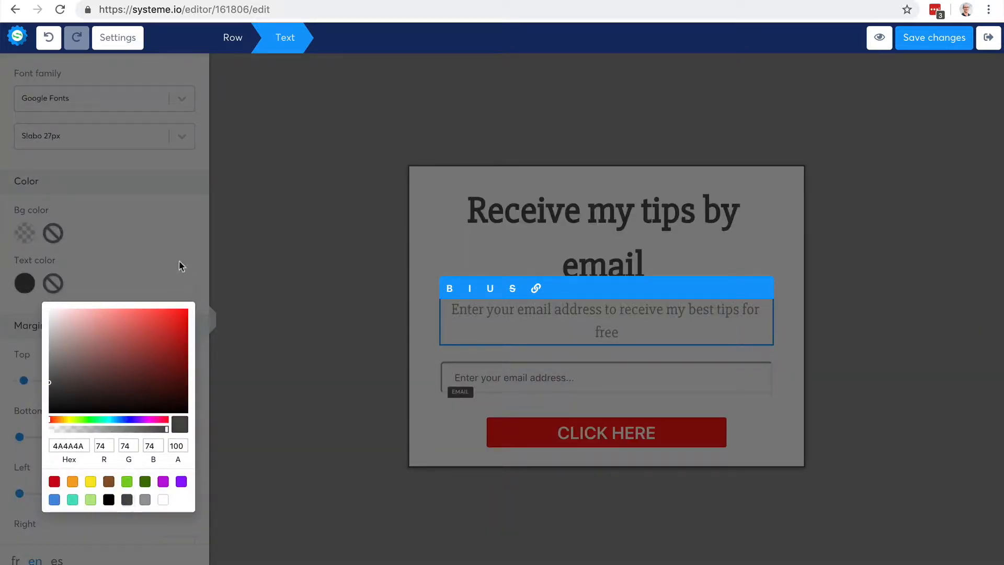
click(179, 266)
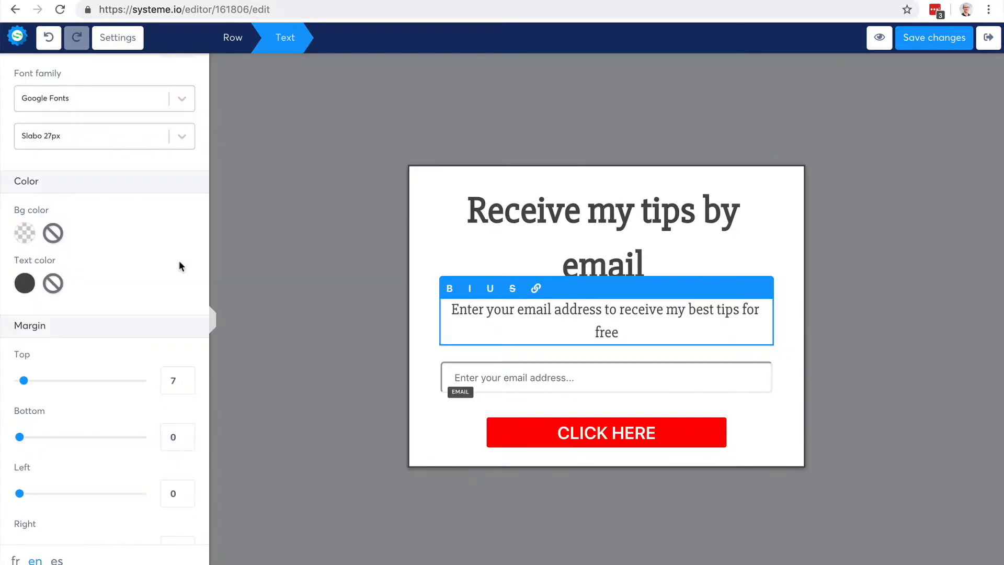
click(358, 293)
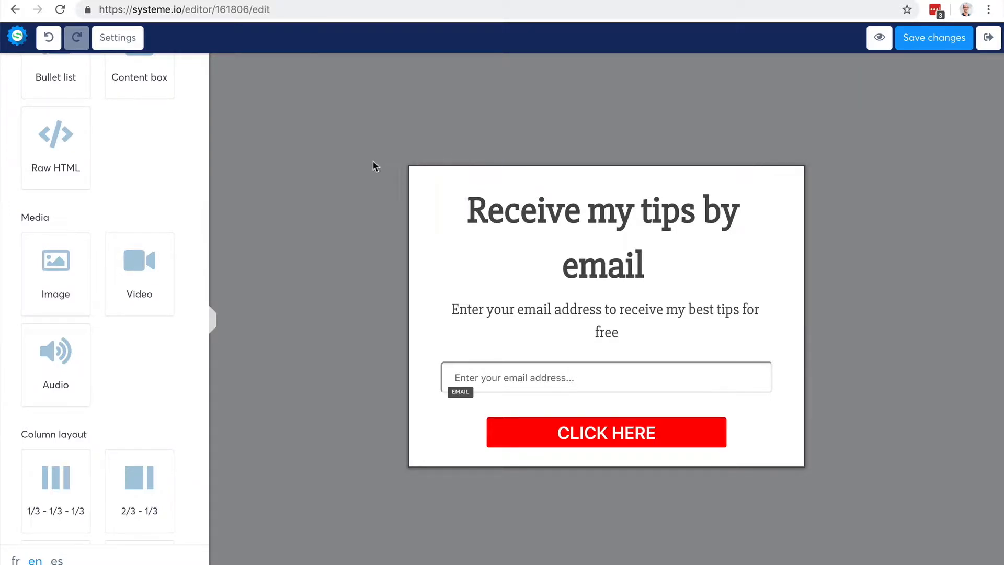
Place an image and a video between the headline and the description text.
scroll(109, 199, up, 3)
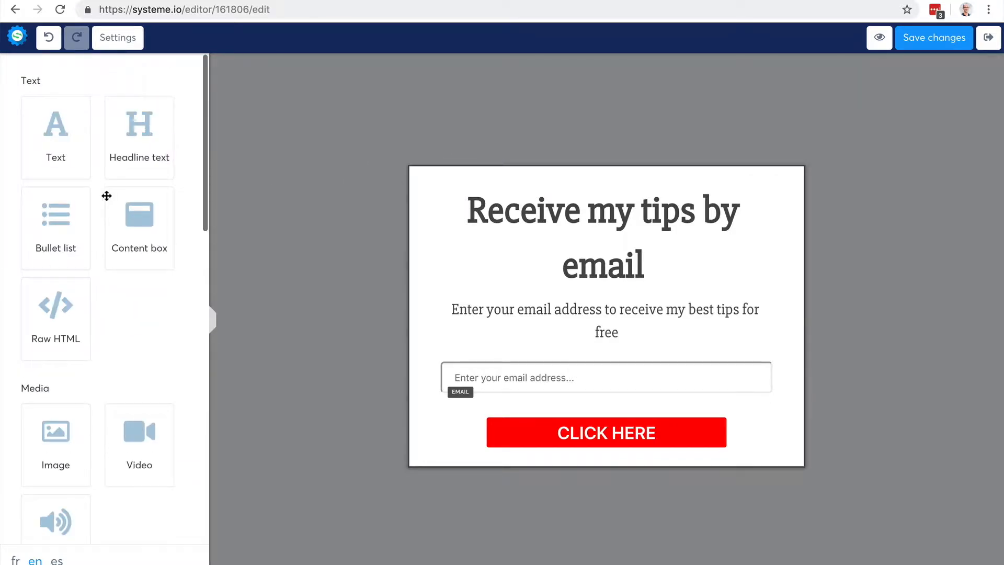
scroll(119, 276, down, 2)
scroll(119, 276, down, 2)
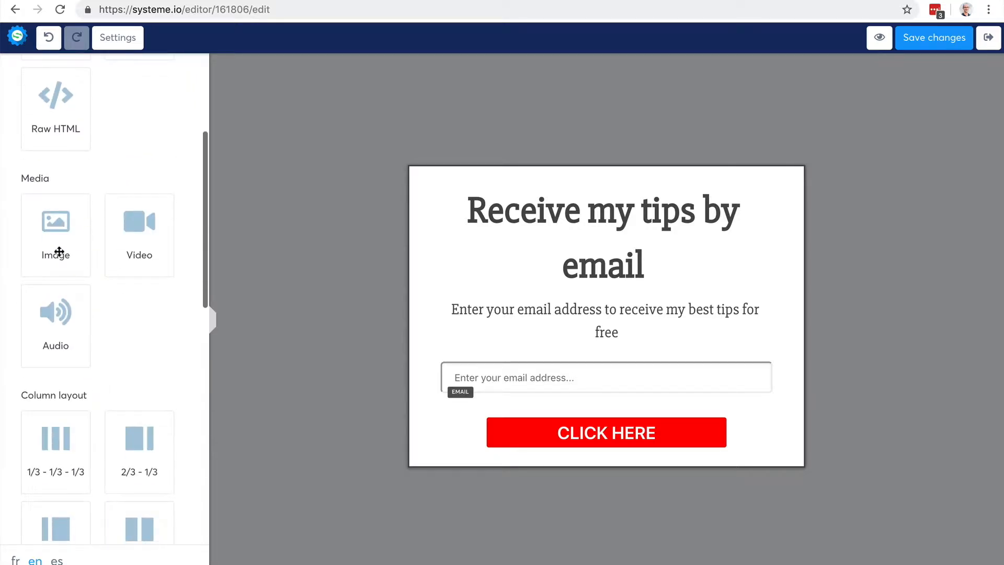
drag(54, 253, 579, 289)
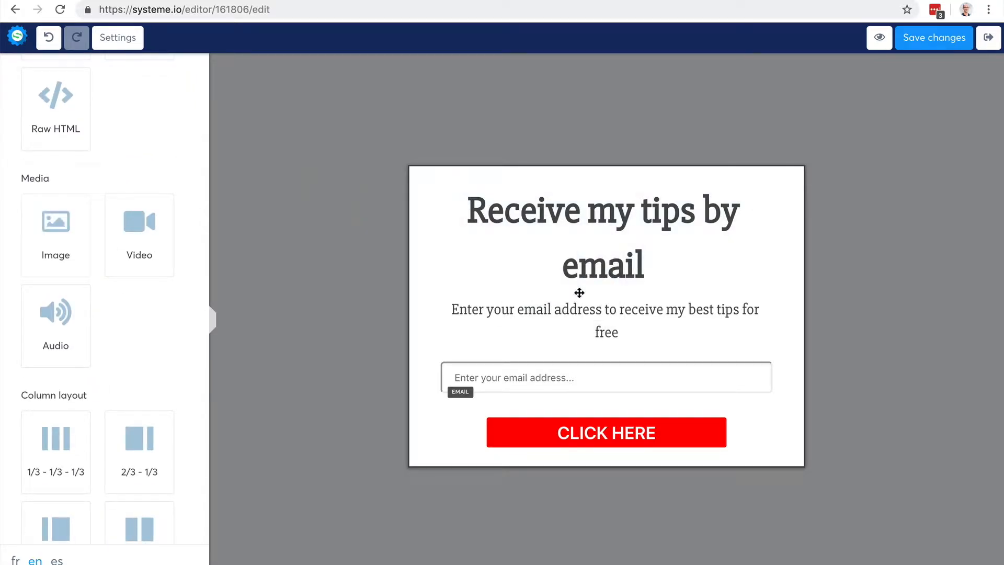
drag(87, 244, 571, 280)
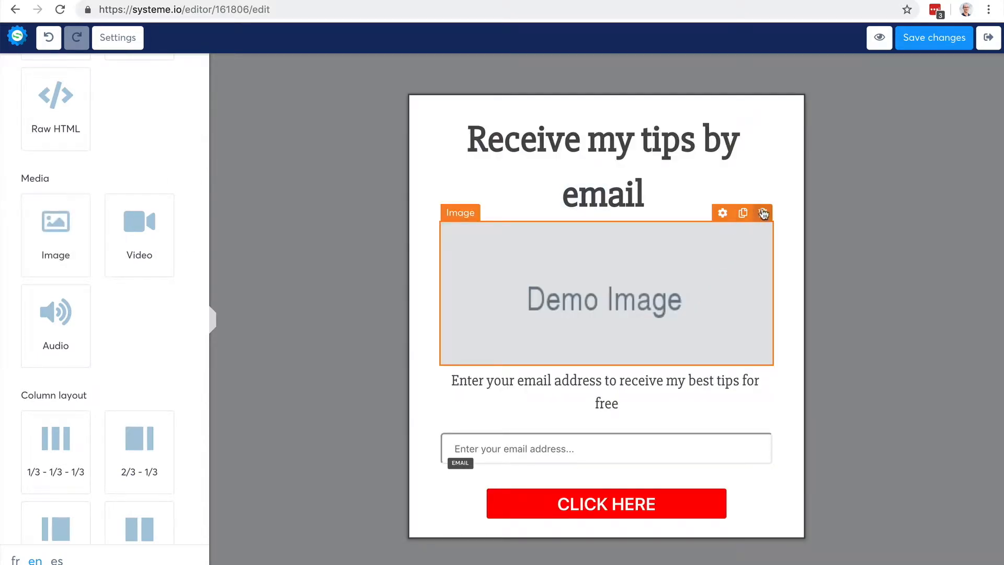
drag(133, 227, 615, 207)
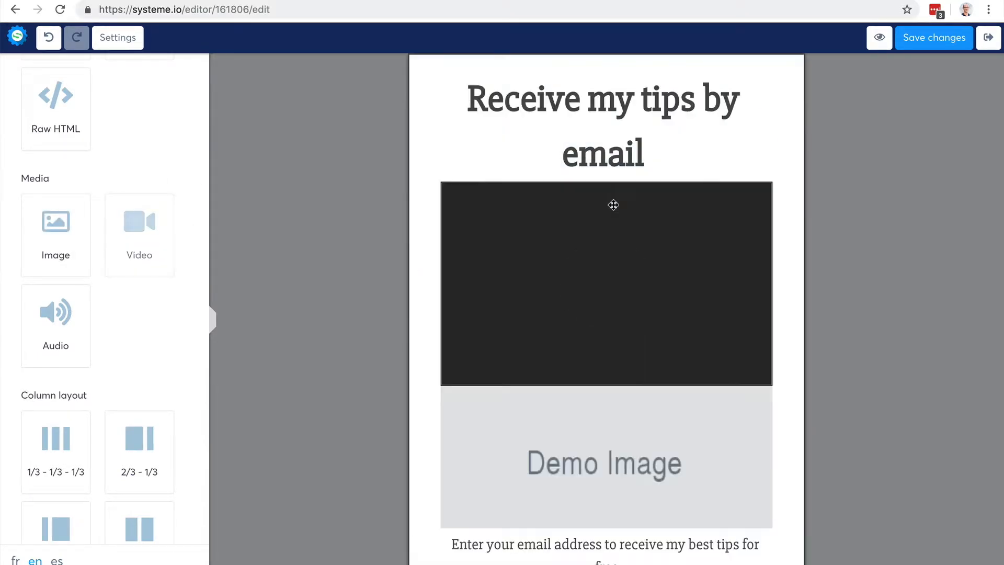
Delete the video and the demo image from the form.
click(761, 173)
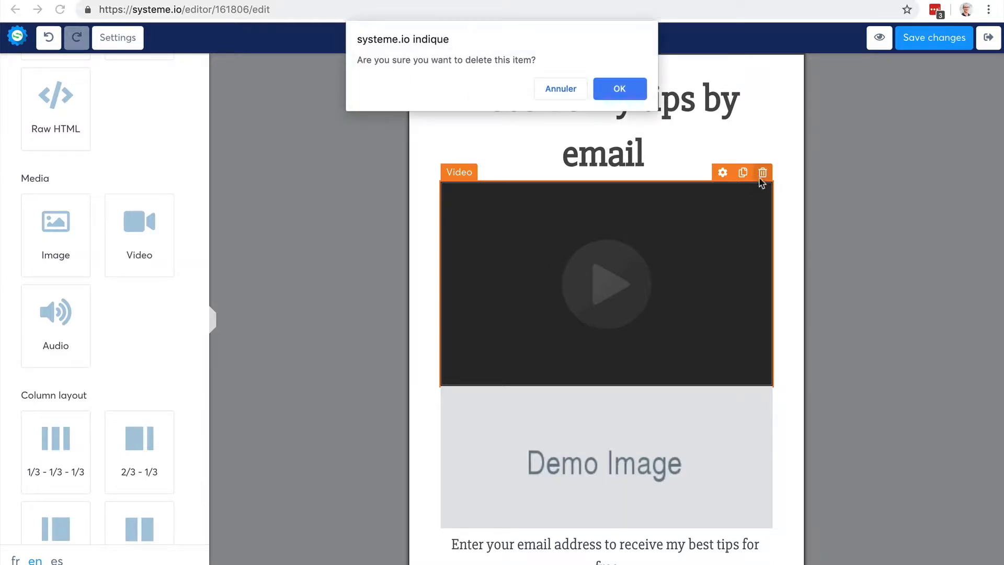
click(627, 90)
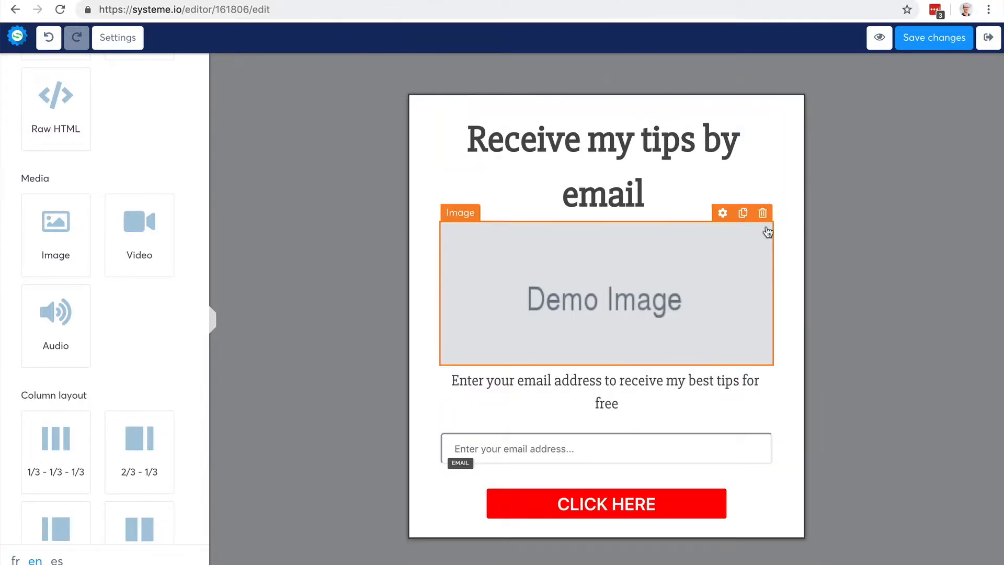
click(762, 212)
click(620, 90)
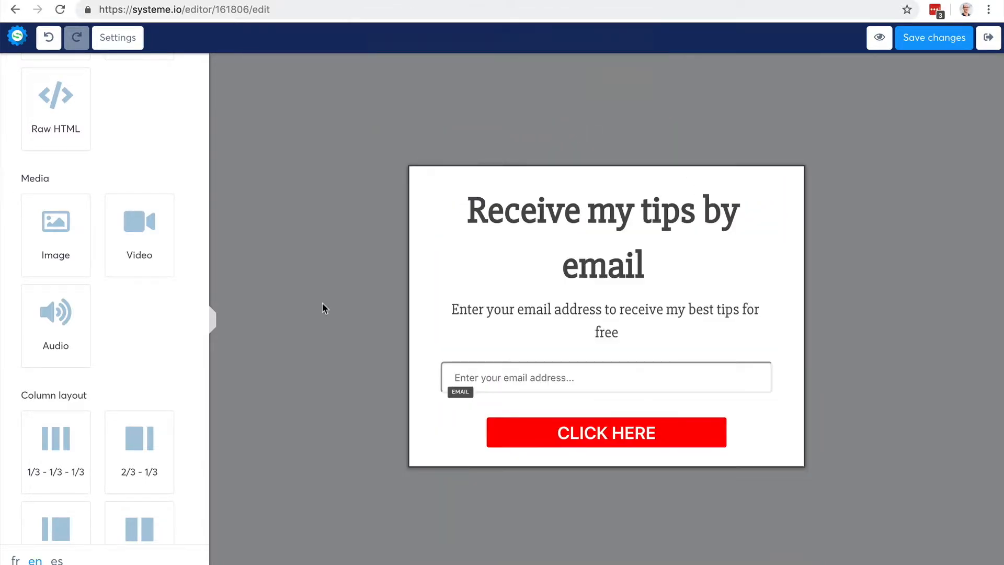
Insert a 1/3 - 1/3 - 1/3 column row between the headline and the description text.
scroll(61, 355, down, 4)
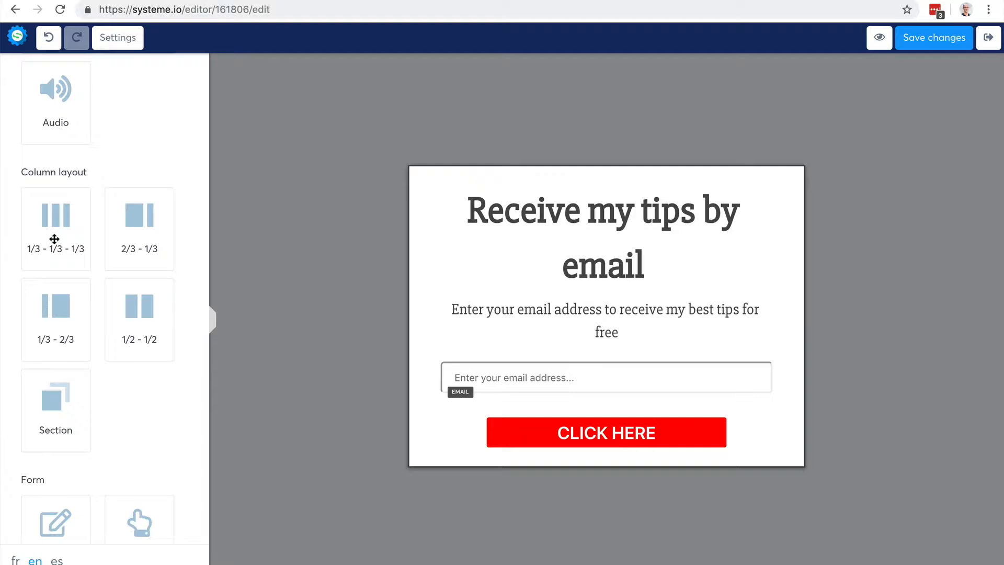
drag(54, 239, 533, 293)
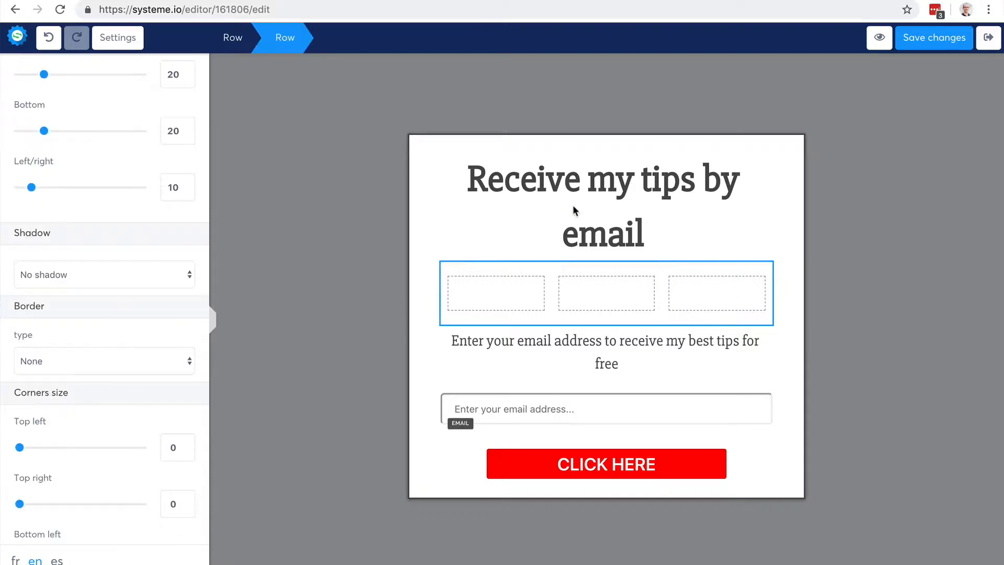
click(584, 187)
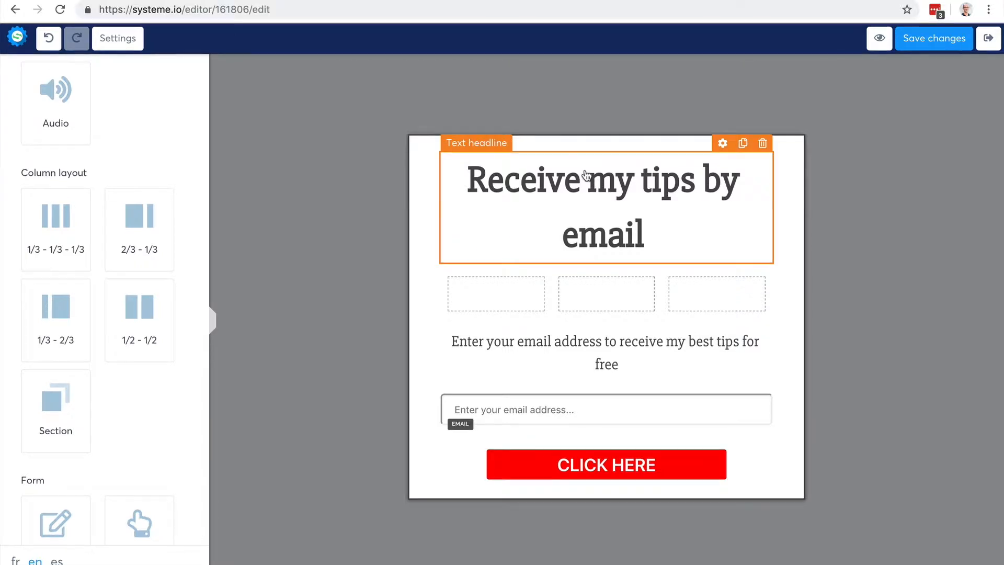
Move the headline into the first column of the three-column row and widen that column.
drag(586, 180, 469, 289)
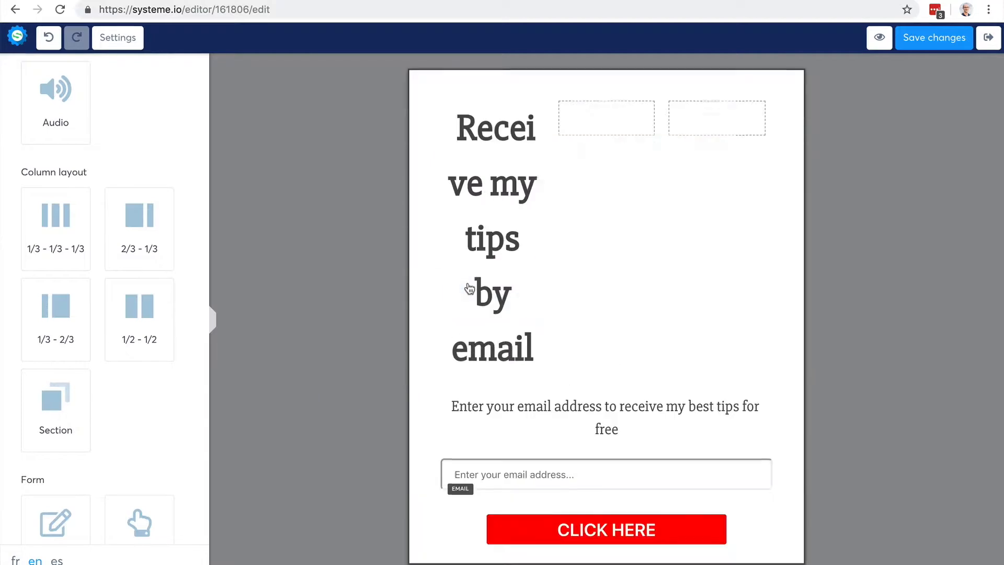
drag(554, 244, 630, 245)
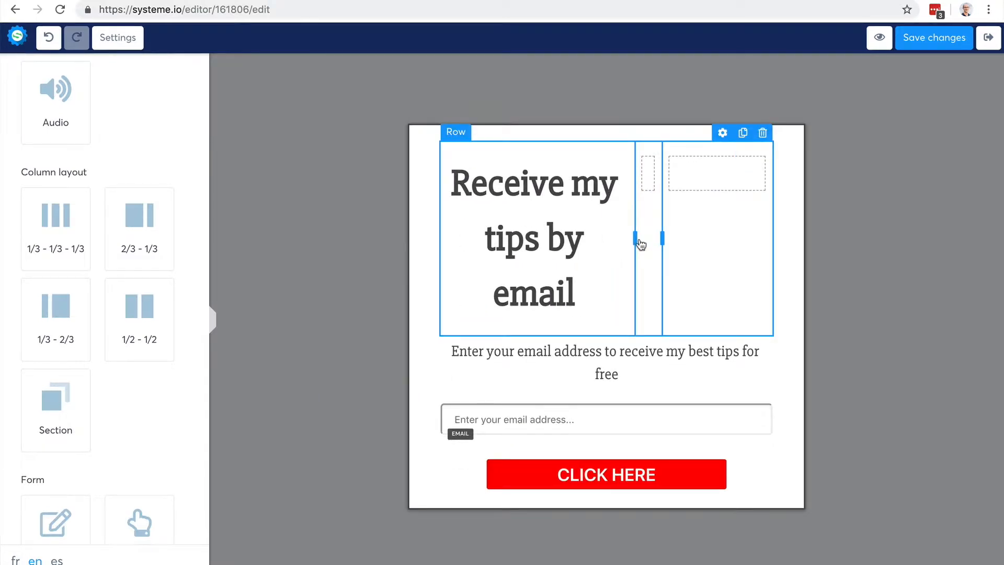
click(728, 190)
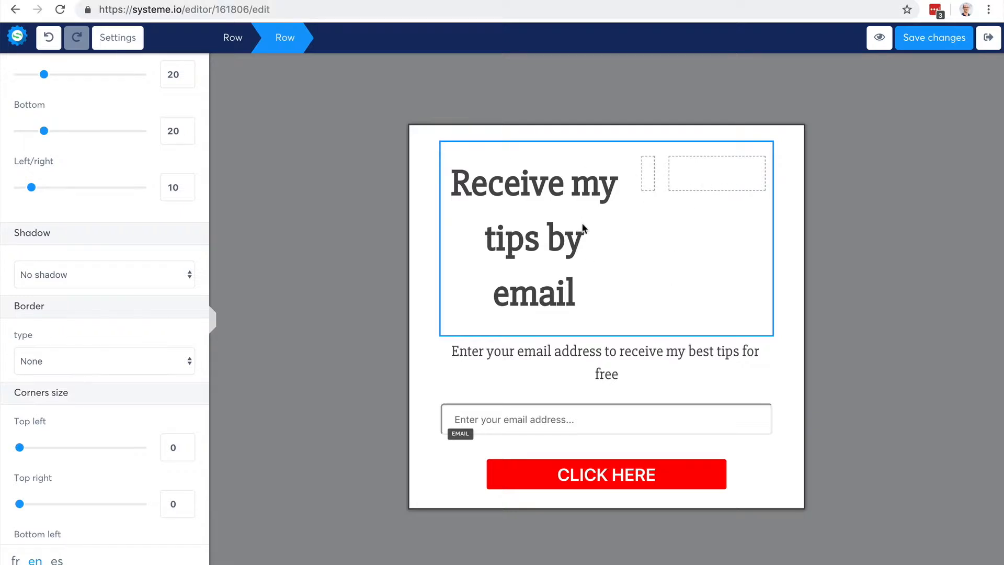
click(756, 226)
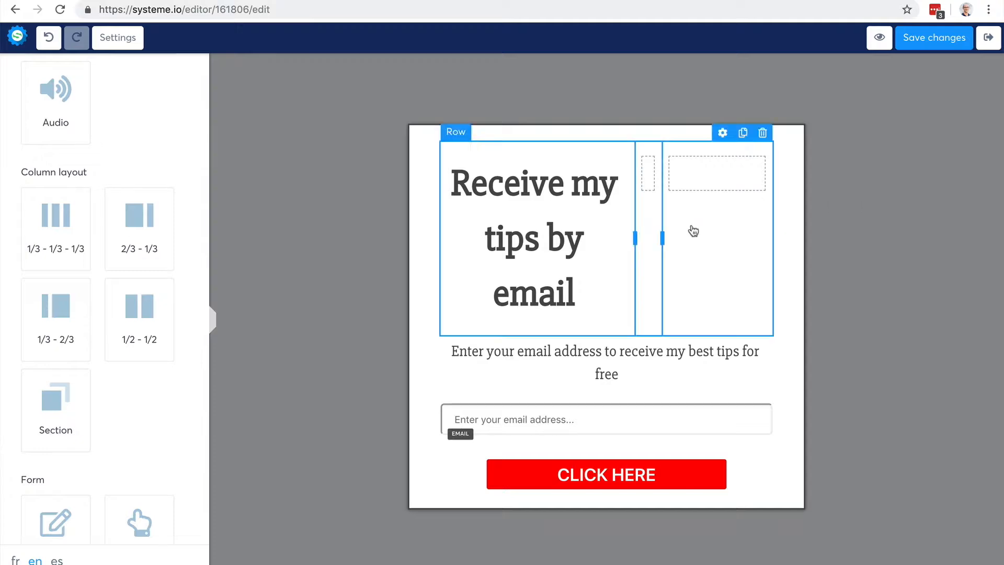
mouse_move(662, 237)
mouse_down()
mouse_move(708, 241)
mouse_move(661, 238)
mouse_up()
click(468, 249)
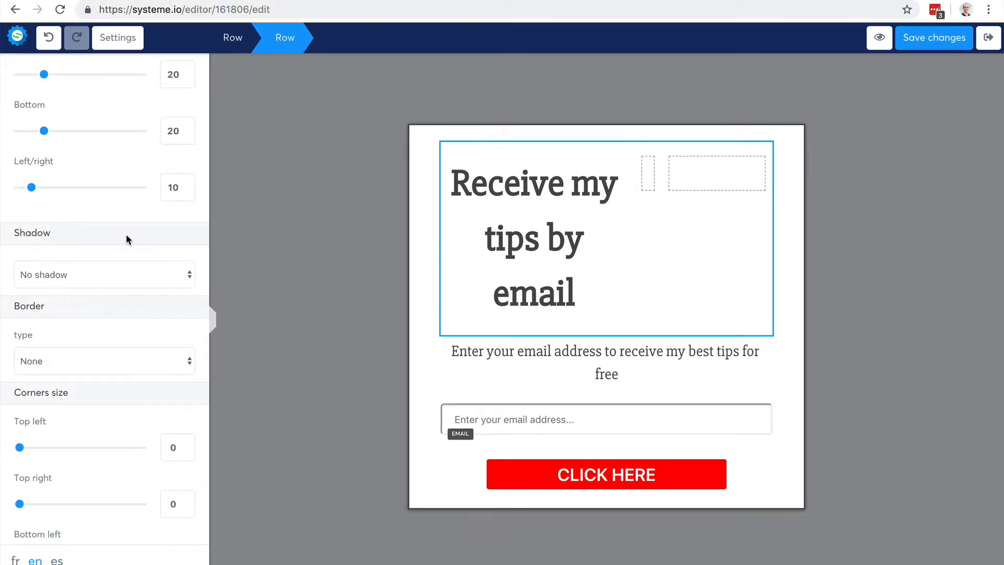
Place a video in the third column of the headline row.
scroll(127, 239, up, 8)
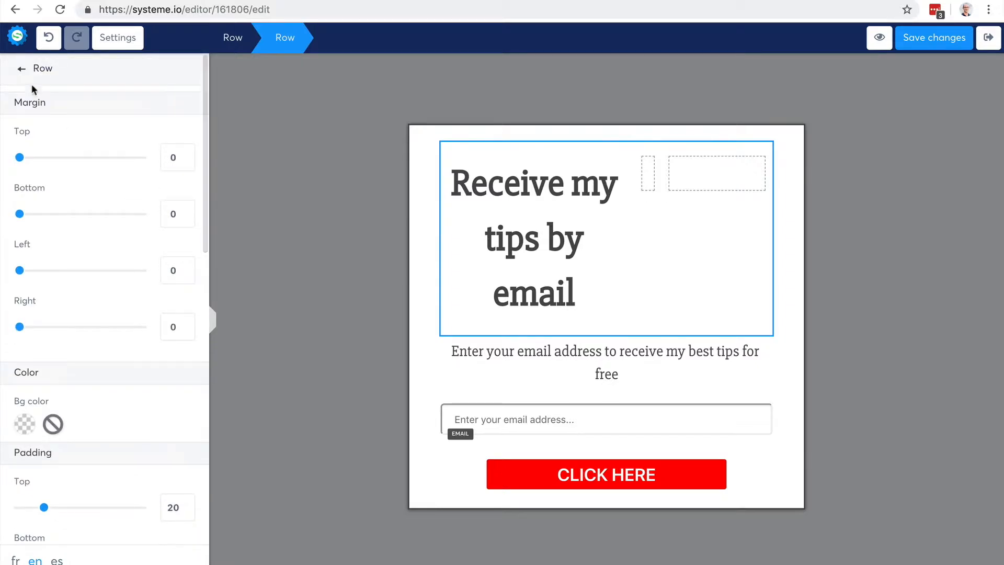
click(22, 71)
scroll(131, 270, down, 3)
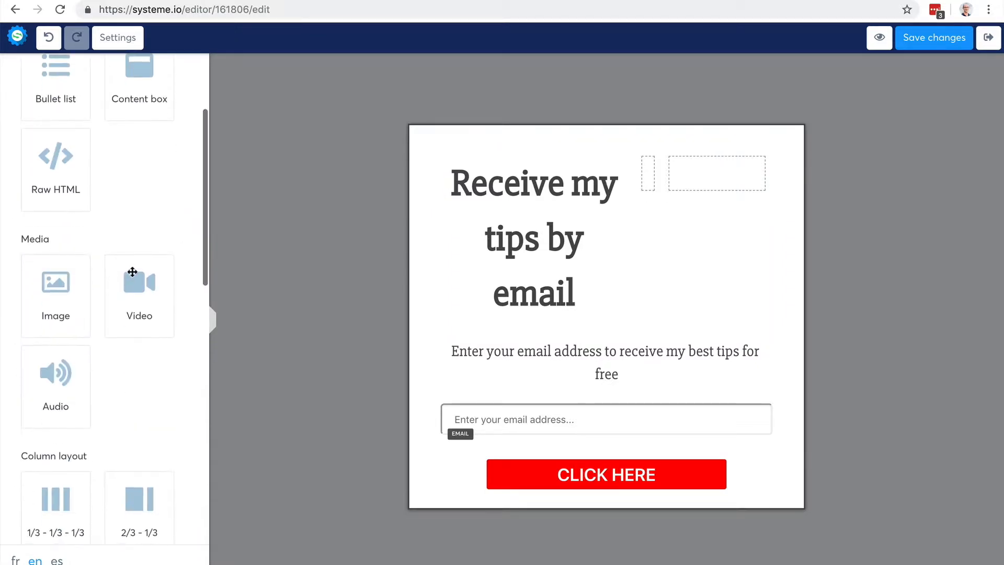
drag(126, 300, 696, 187)
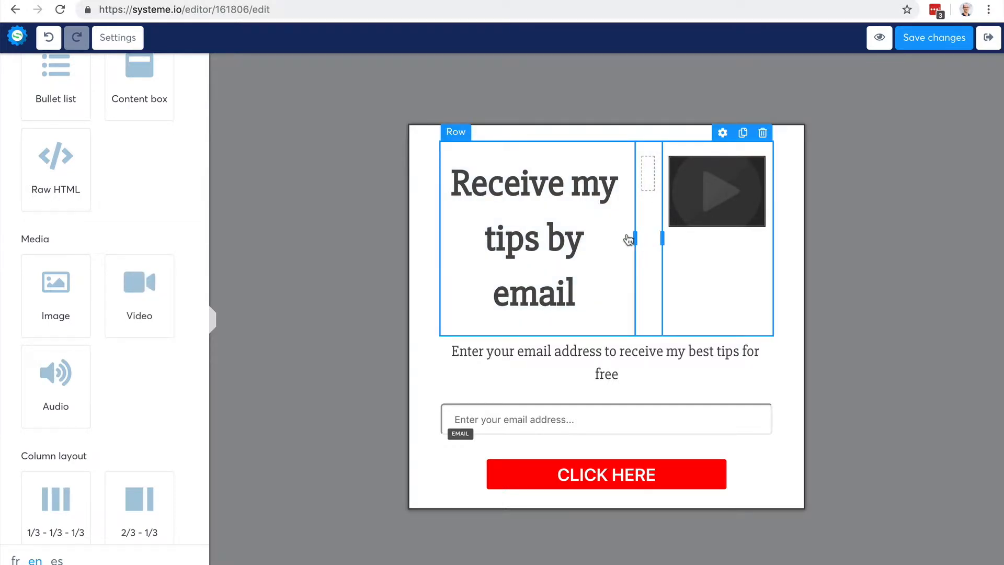
Narrow the headline column and widen the video column by shifting the row's column dividers.
click(636, 259)
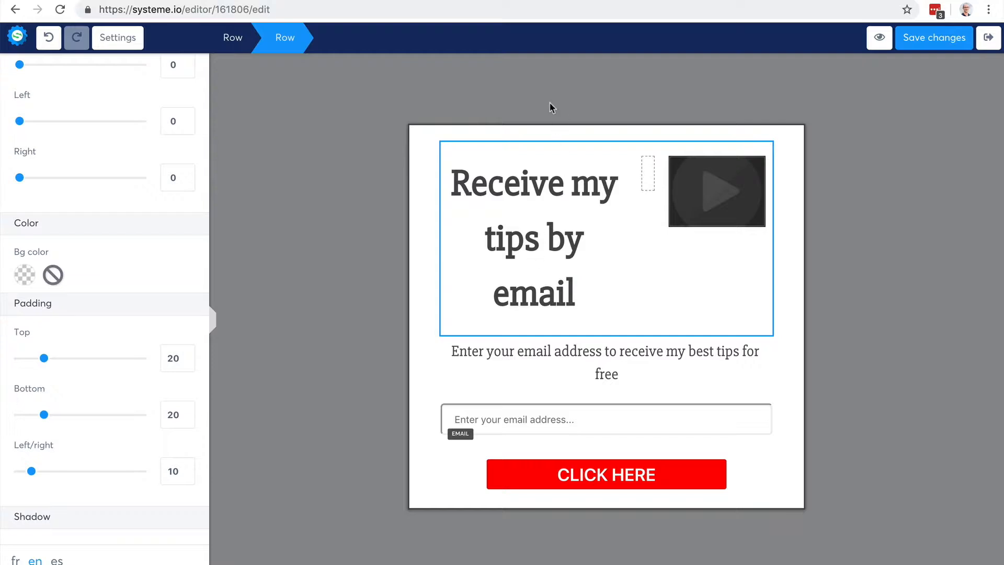
click(599, 289)
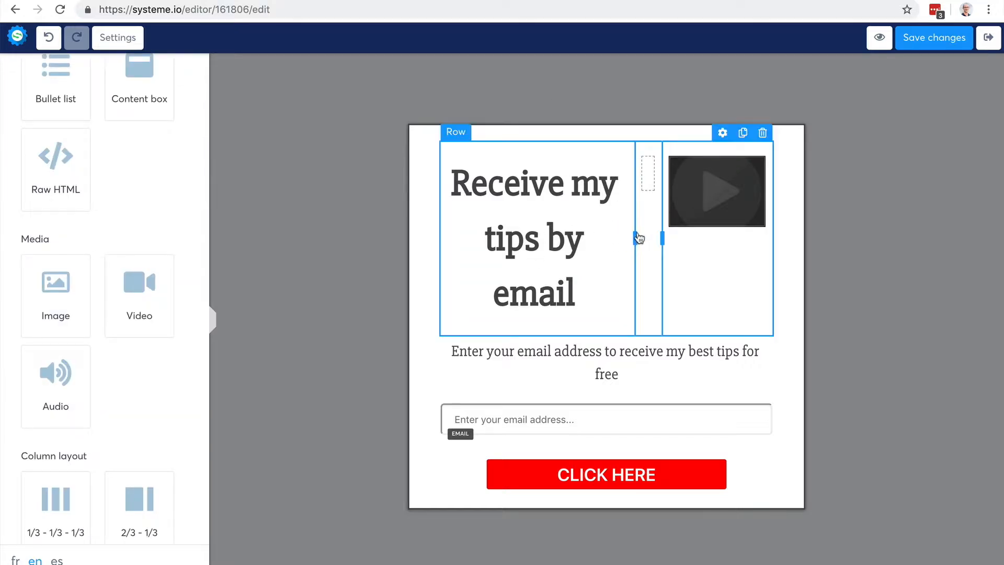
drag(633, 233, 593, 240)
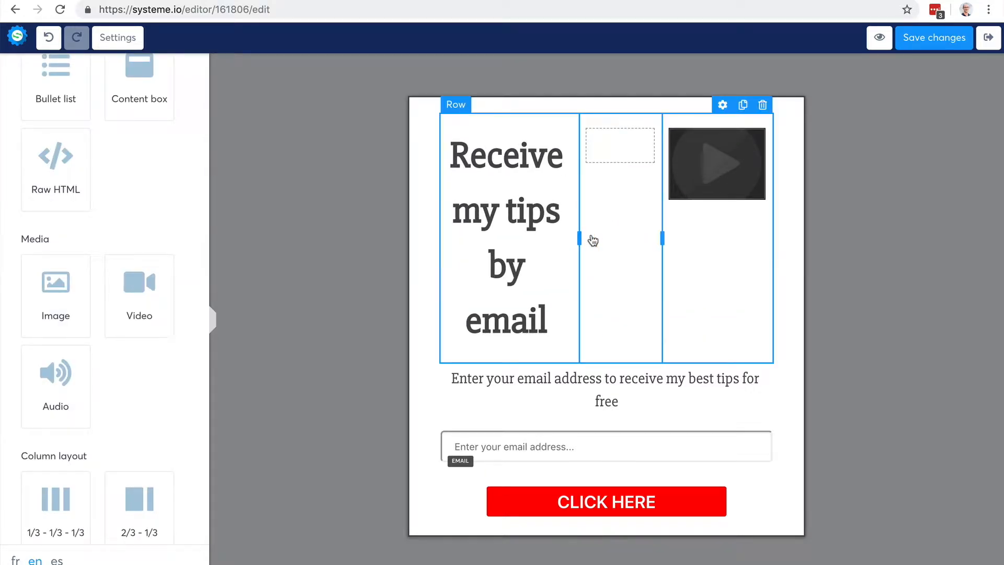
click(637, 240)
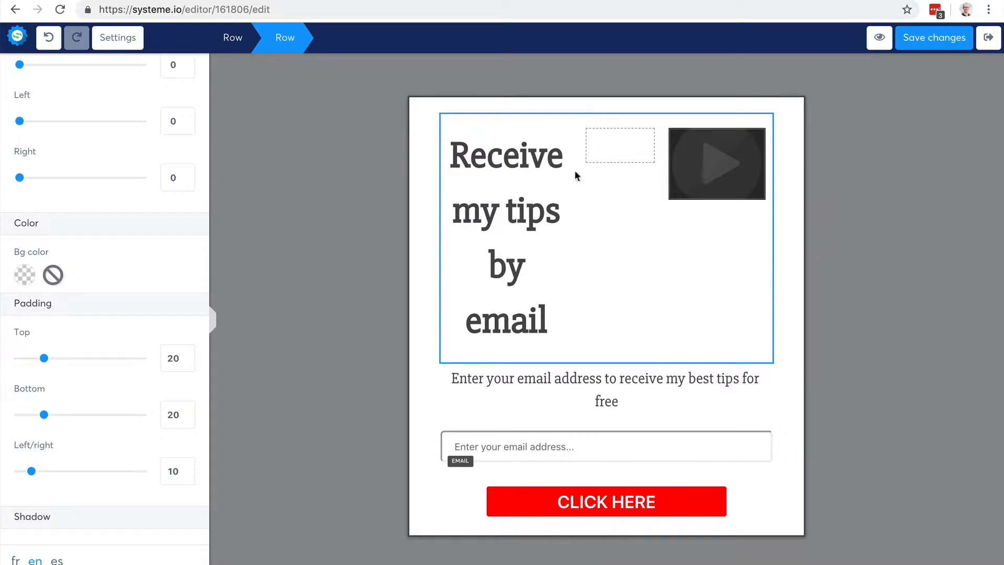
click(541, 80)
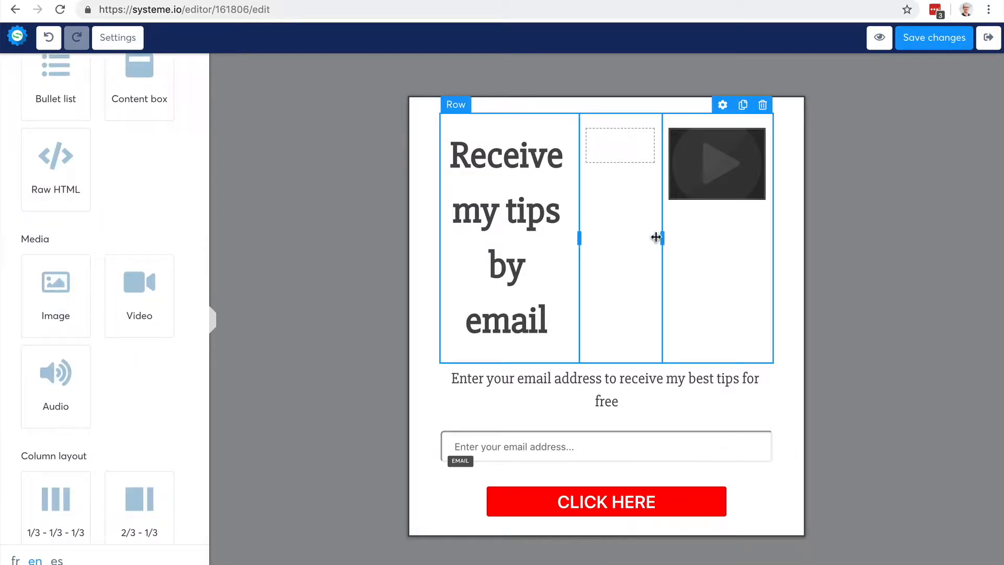
drag(658, 238, 598, 241)
click(598, 242)
Increase the video's top margin so it sits lower beside the headline.
click(704, 189)
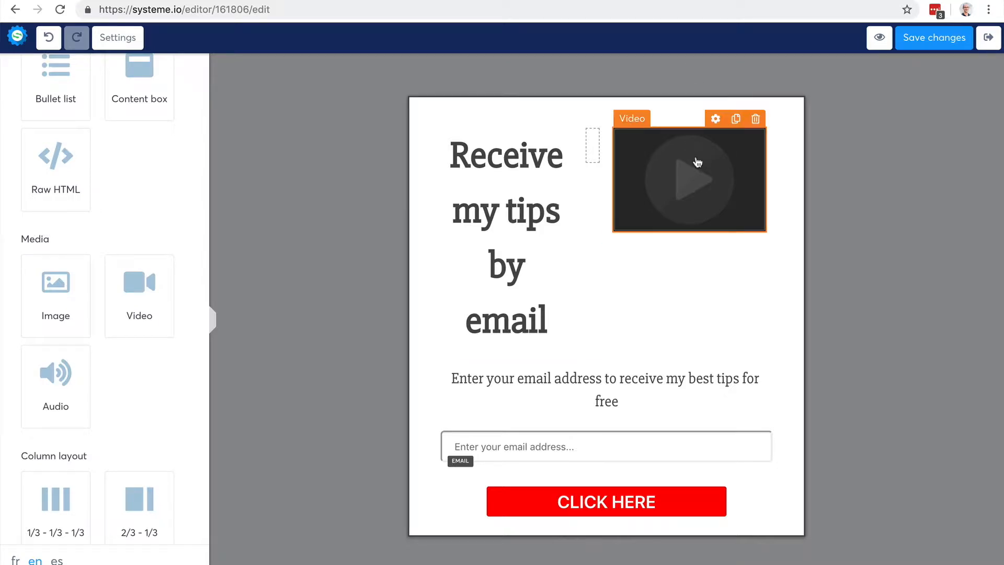
click(717, 121)
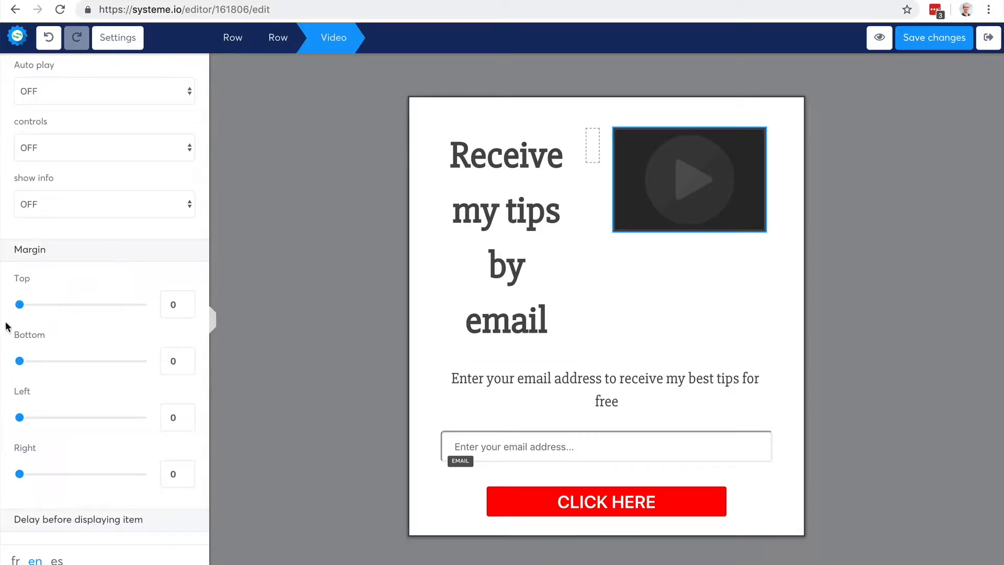
drag(19, 305, 71, 307)
Reduce the font size of the headline beside the video to 43.
click(507, 206)
click(506, 204)
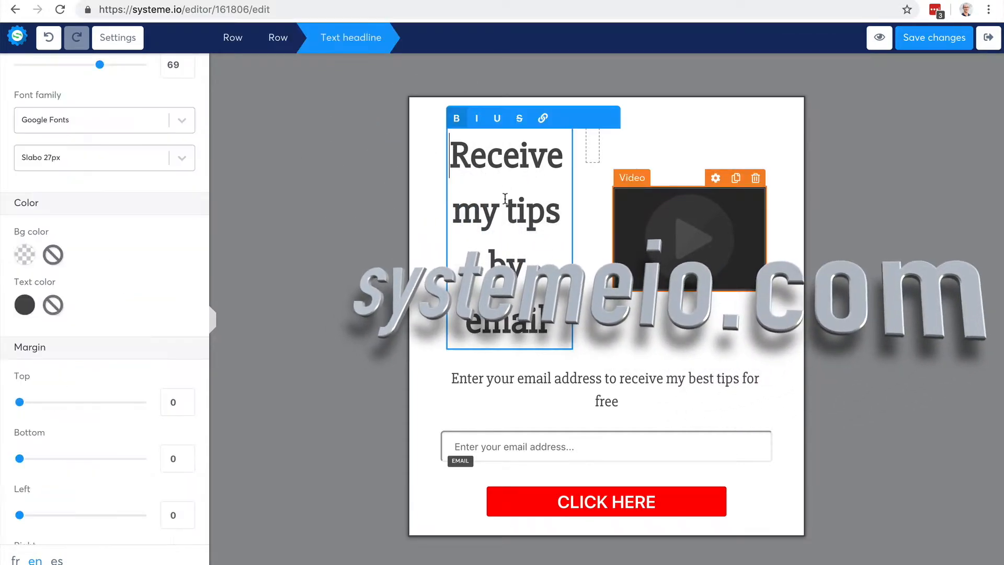
key(ctrl+a)
scroll(133, 355, down, 6)
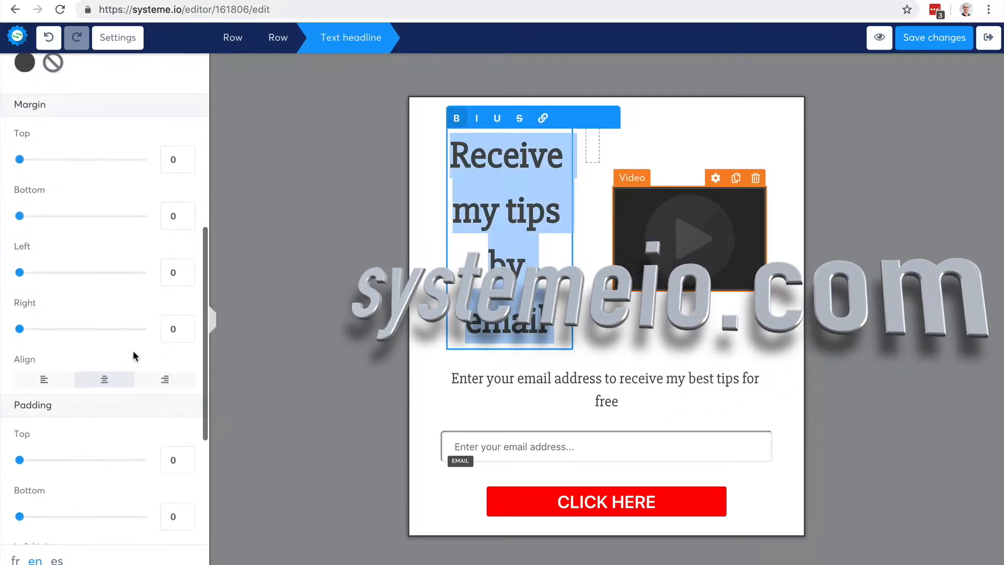
scroll(133, 351, down, 3)
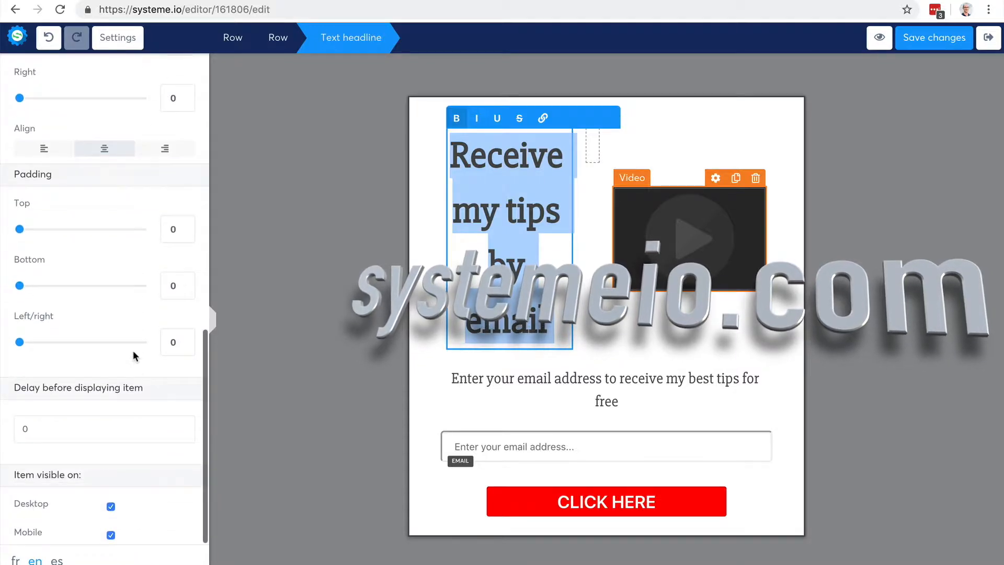
scroll(137, 356, up, 10)
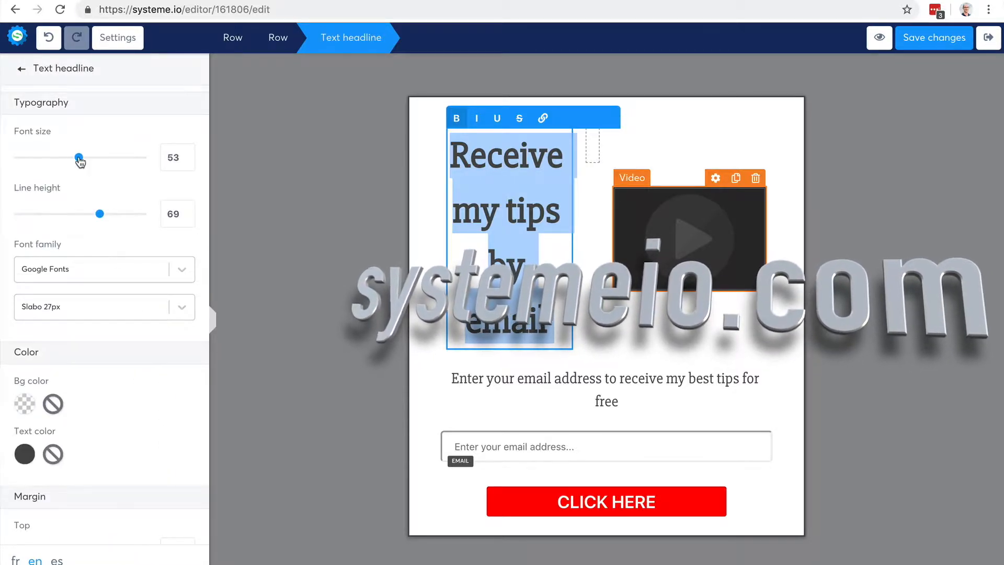
drag(78, 157, 67, 160)
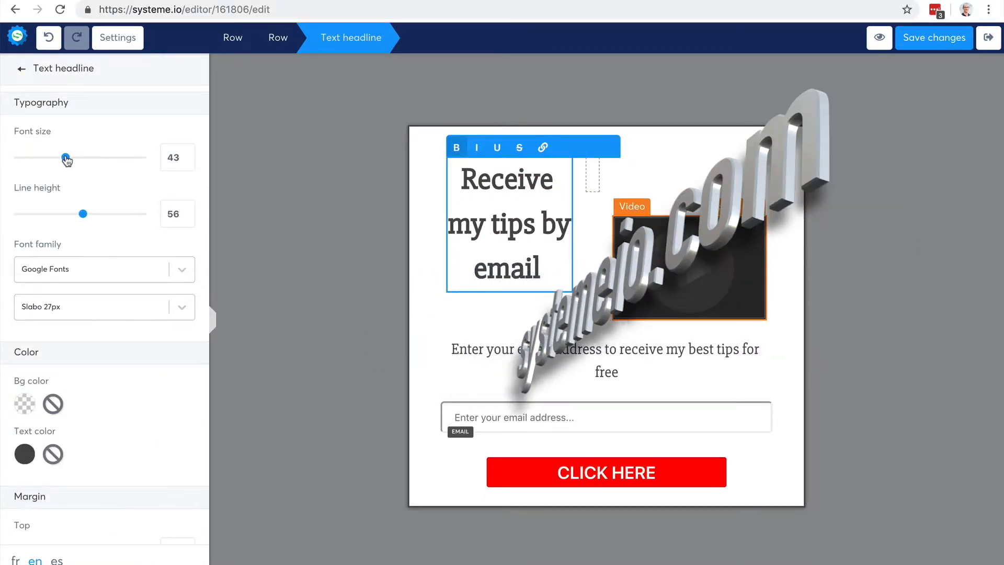
click(600, 238)
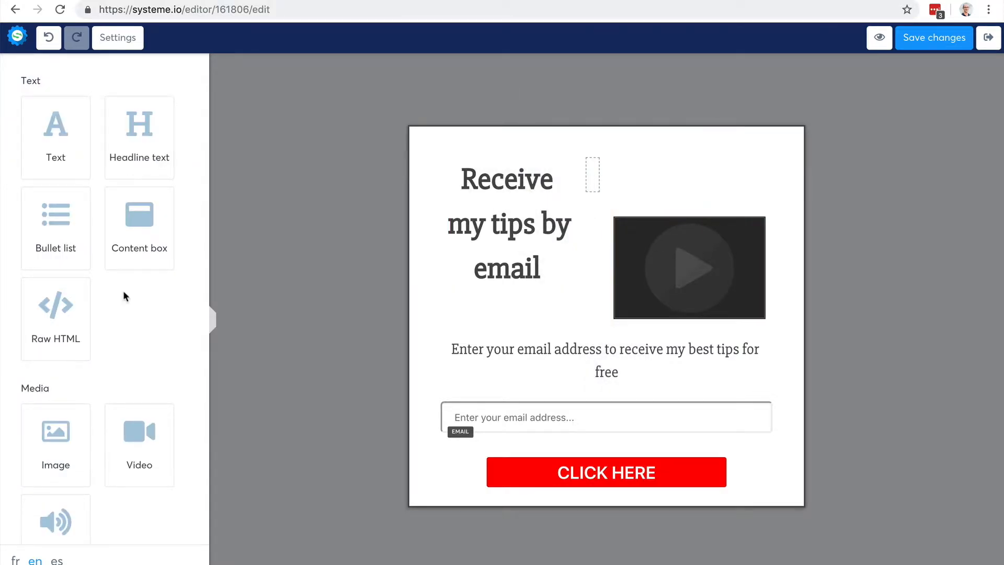
Try the headline's desktop visibility setting by disabling it and enabling it again.
scroll(94, 319, down, 15)
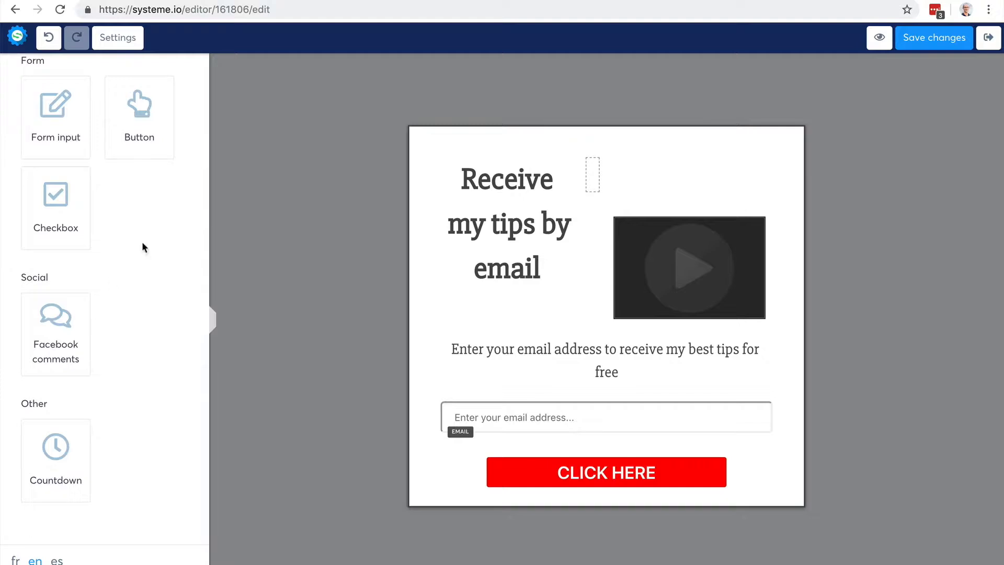
triple_click(511, 229)
click(531, 195)
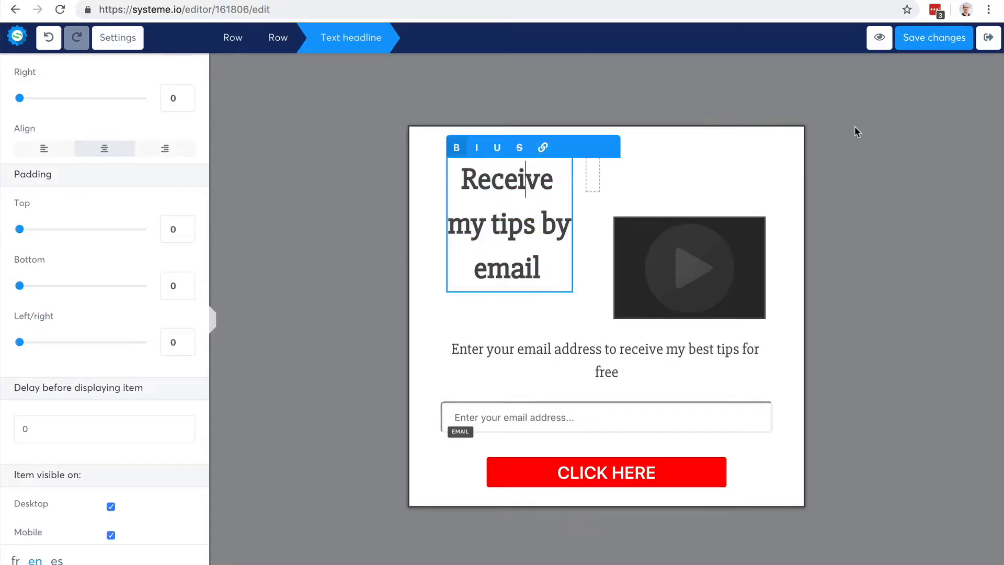
click(727, 108)
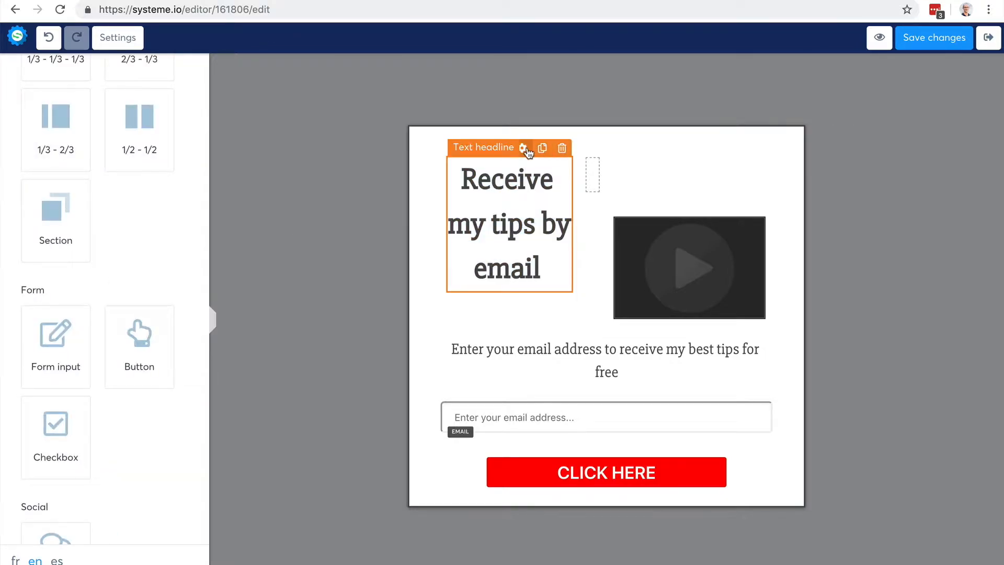
click(525, 179)
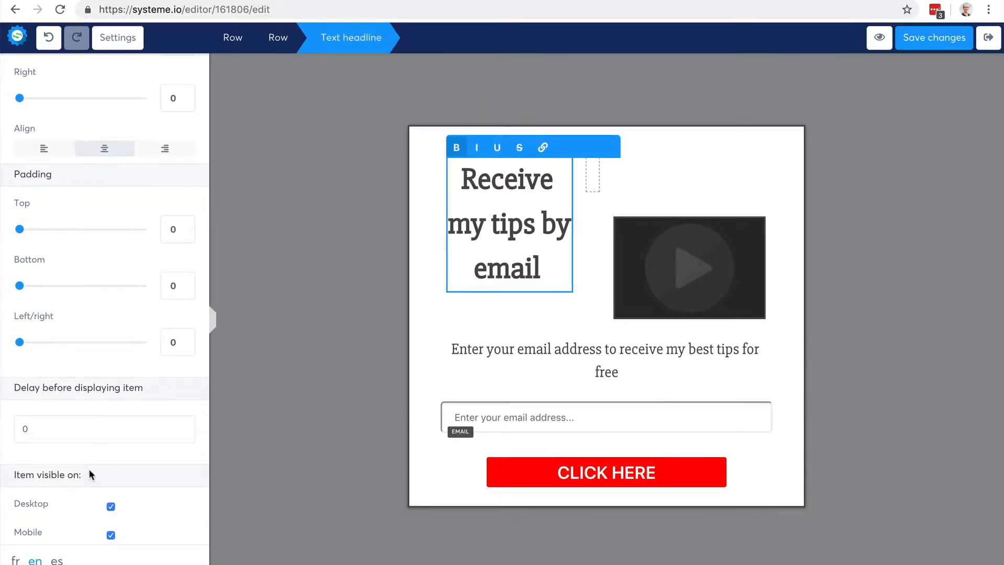
scroll(89, 470, up, 1)
scroll(92, 471, down, 1)
click(110, 507)
click(111, 507)
Leave the editor and create a Sell funnel named Sales funnel with U.S. Dollar as its currency.
click(993, 41)
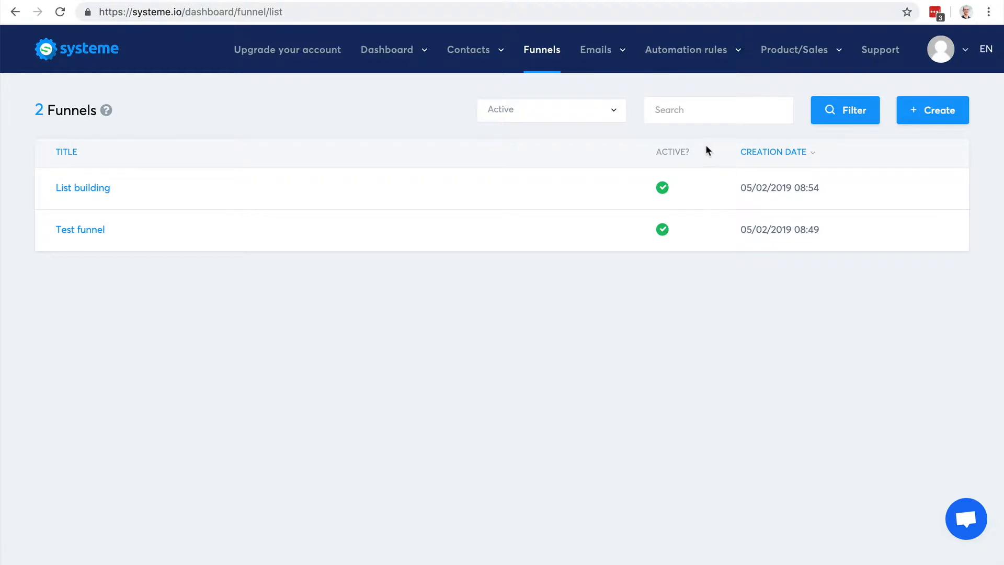
click(938, 111)
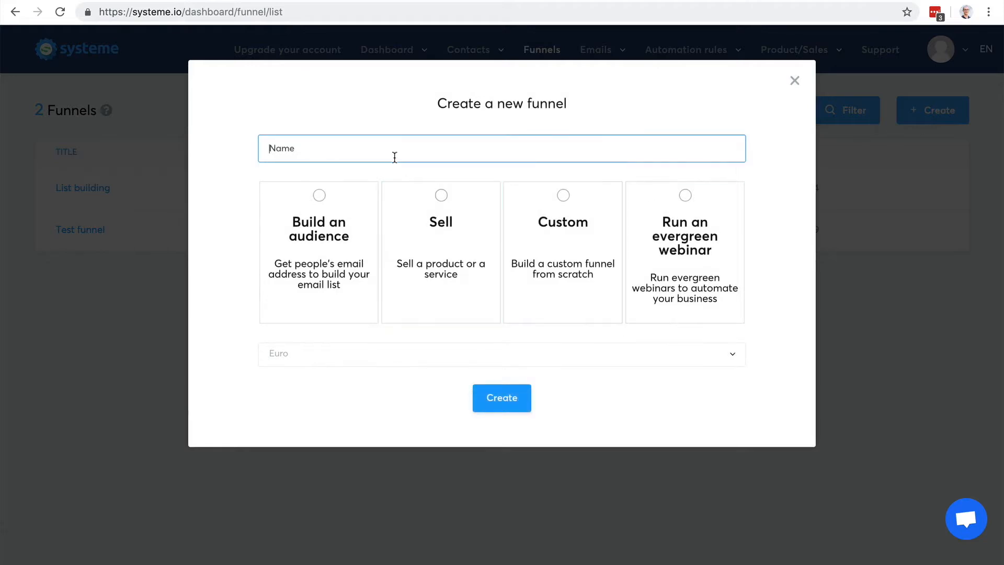
click(349, 147)
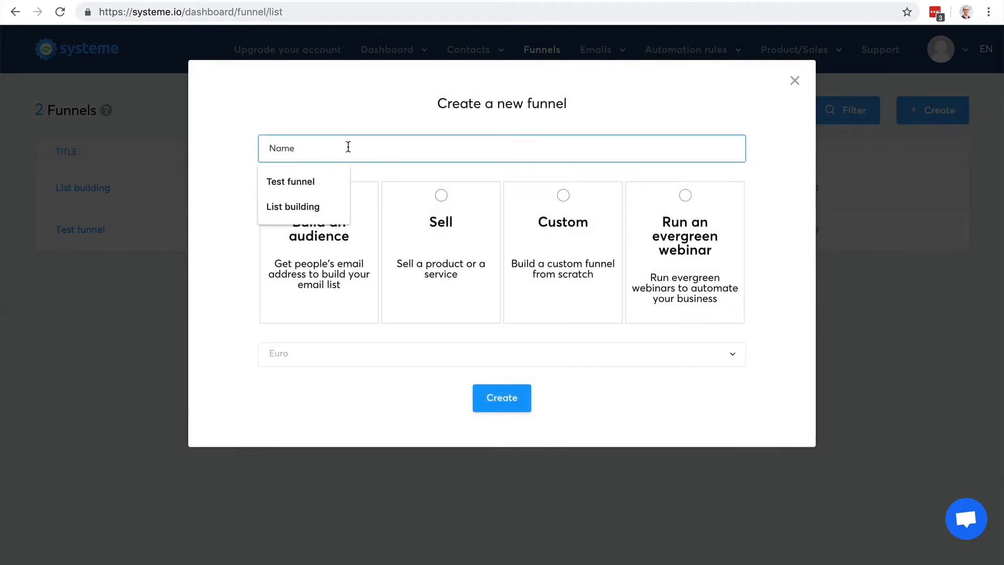
text(Sales funnel)
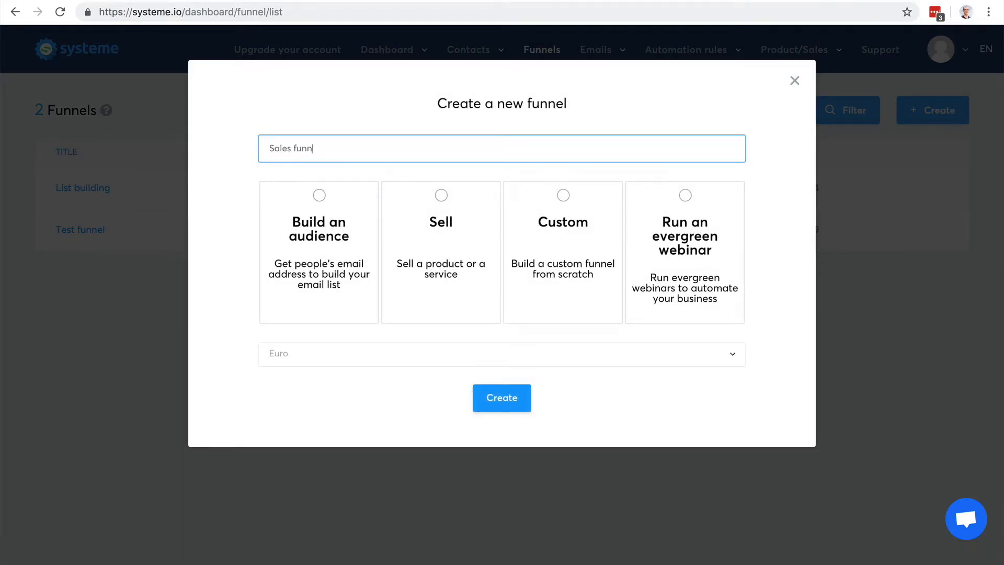
click(441, 196)
click(530, 360)
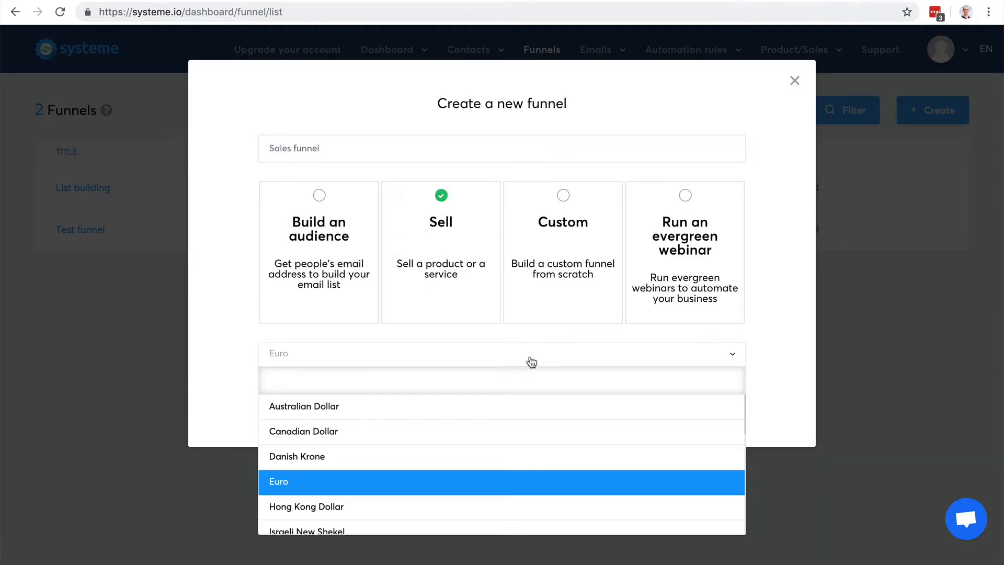
text(US)
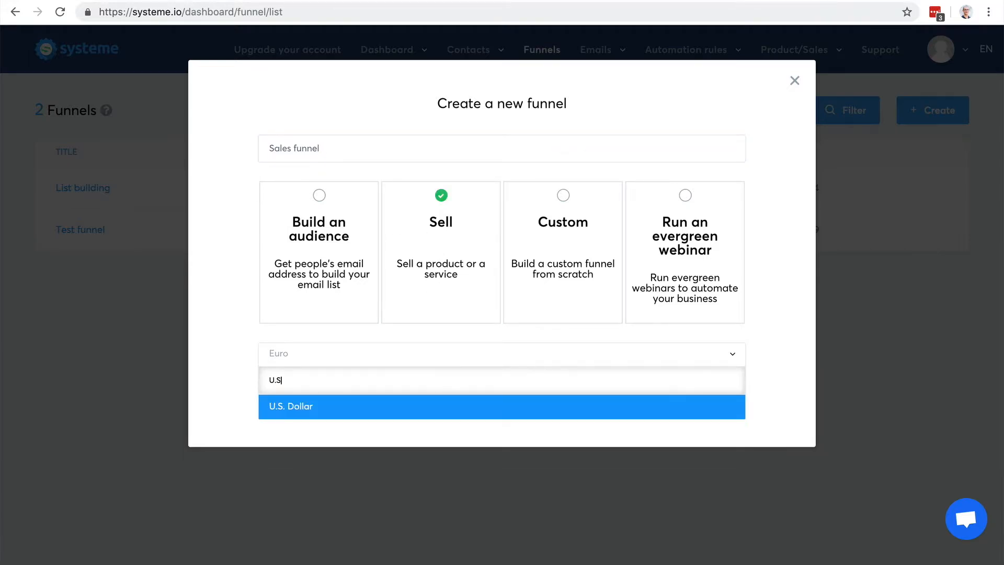
key(Return)
click(514, 402)
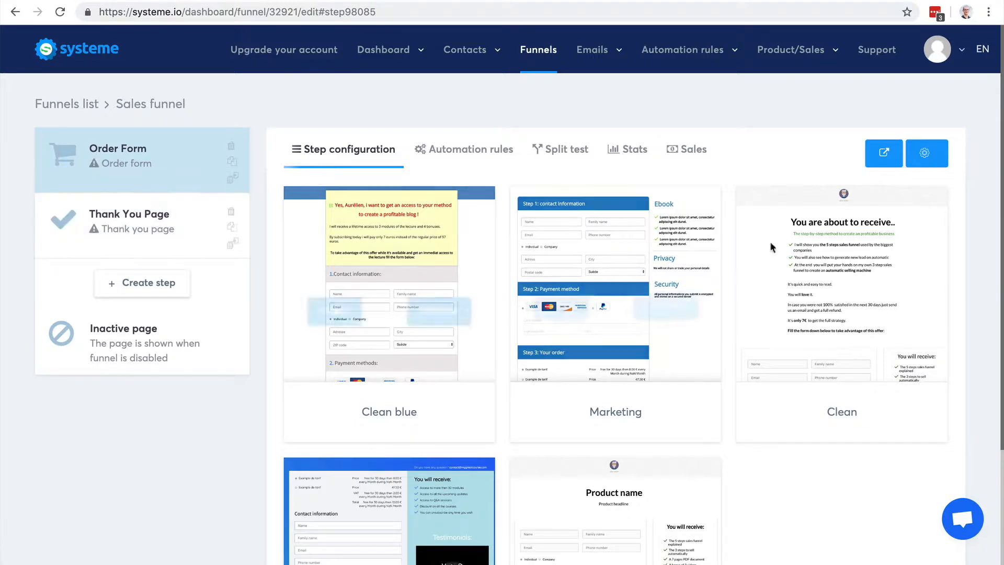
Choose the Clean template headed "Product name" for the Order Form step.
mouse_move(945, 258)
scroll(945, 259, down, 3)
scroll(945, 258, up, 3)
scroll(946, 259, down, 1)
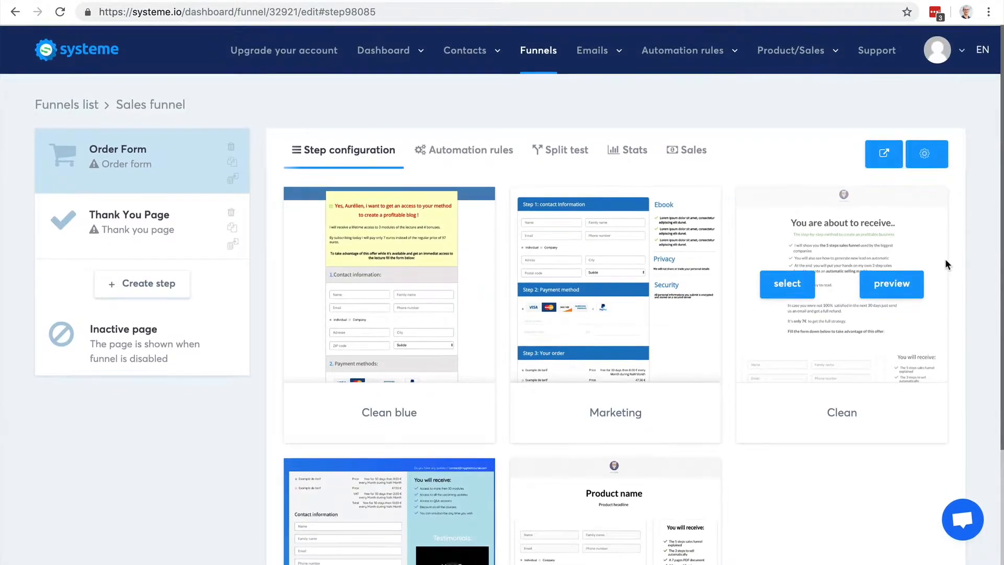
scroll(871, 372, down, 3)
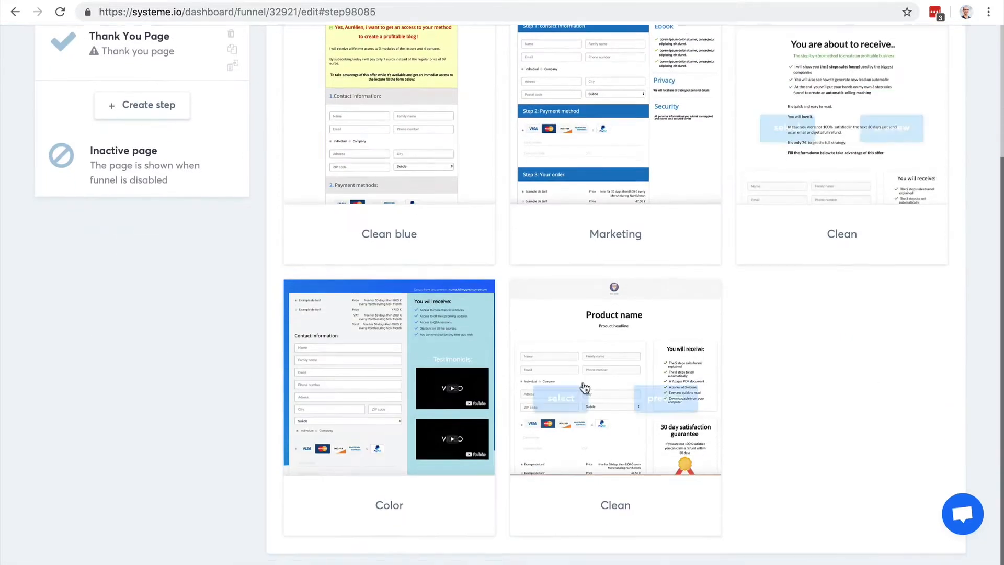
click(555, 384)
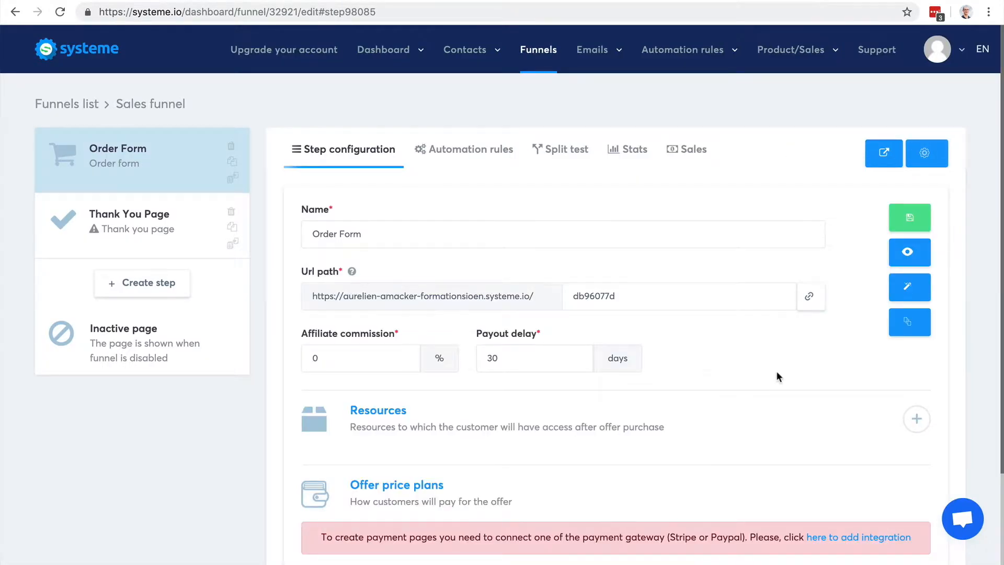
Examine the Order Form's resources, price plan and coupon sections, and locate the account's Payment gateways settings.
scroll(776, 372, down, 3)
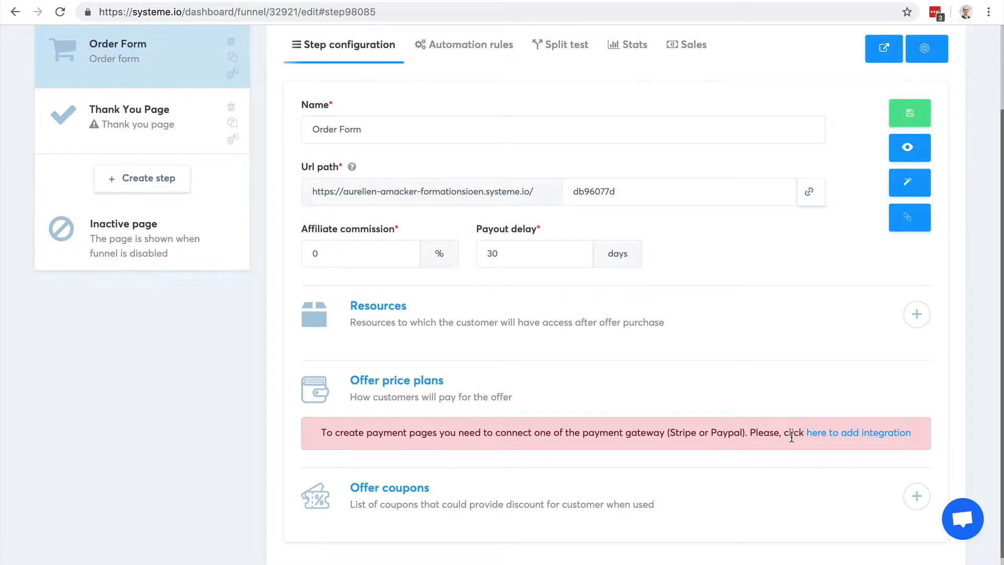
scroll(793, 419, up, 2)
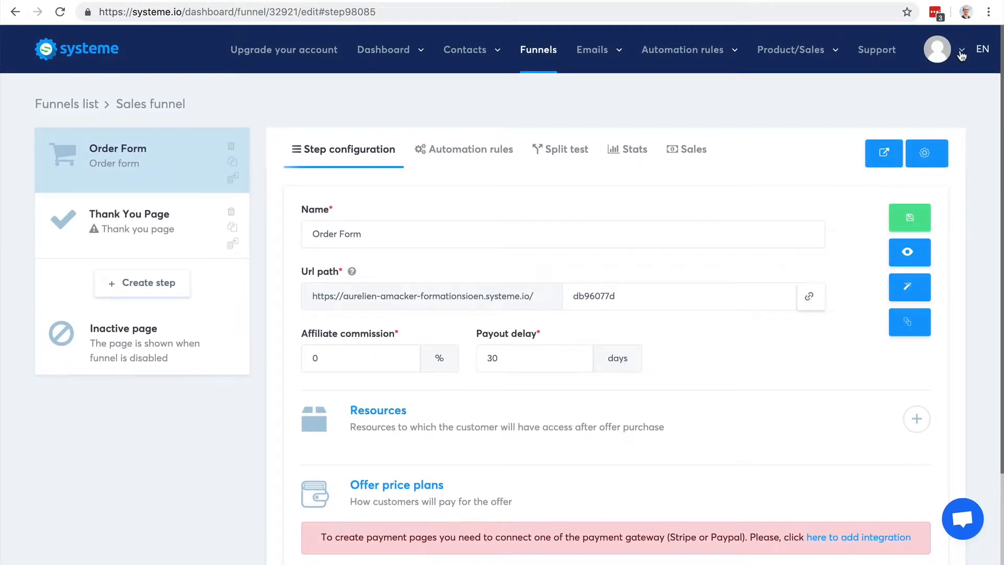
click(961, 53)
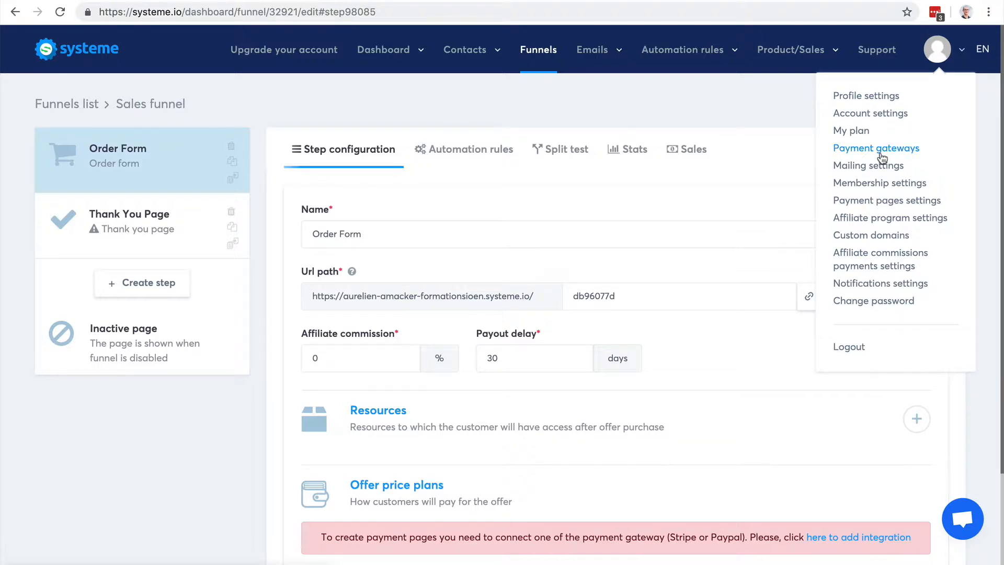
click(613, 111)
scroll(860, 228, down, 1)
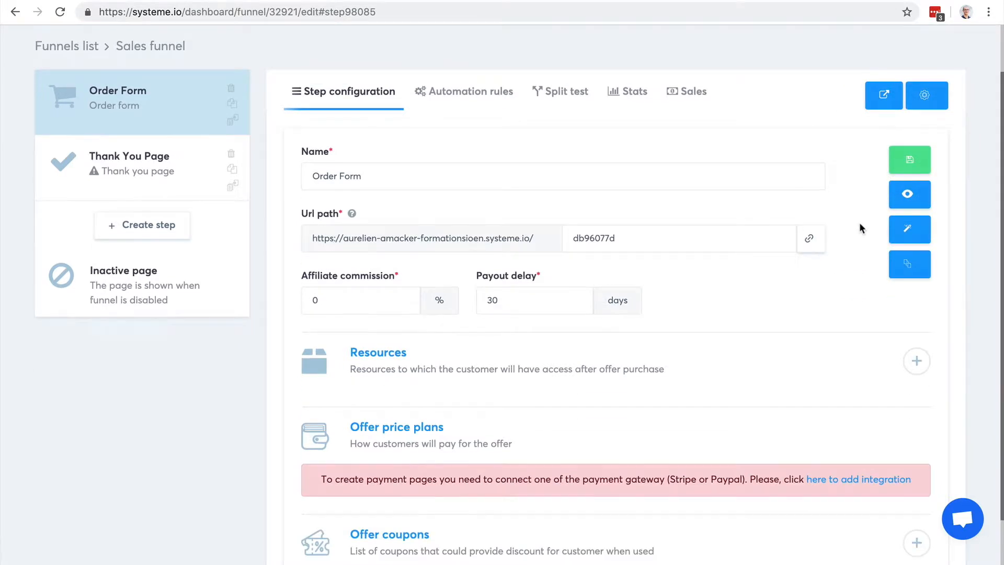
scroll(860, 228, down, 2)
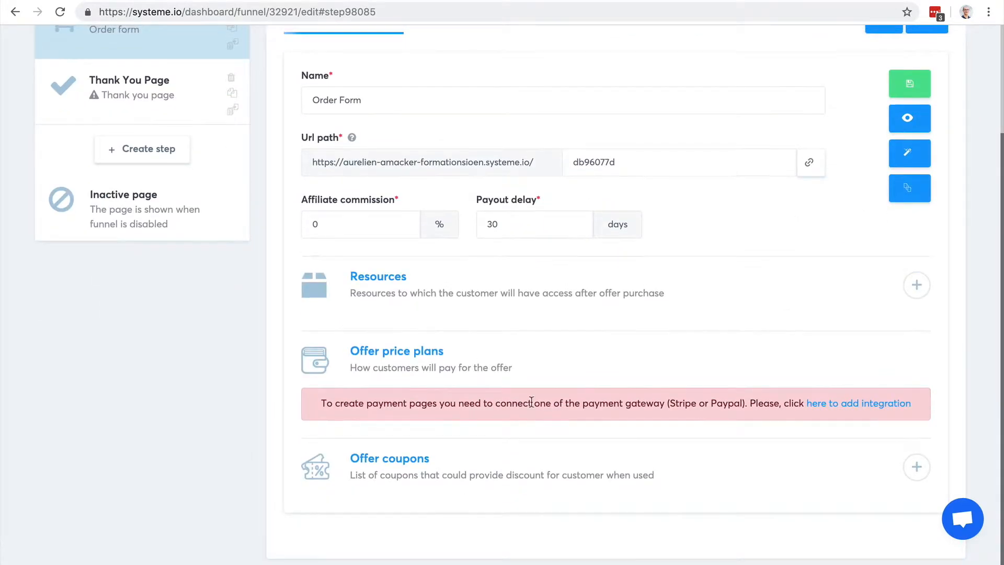
scroll(574, 346, up, 3)
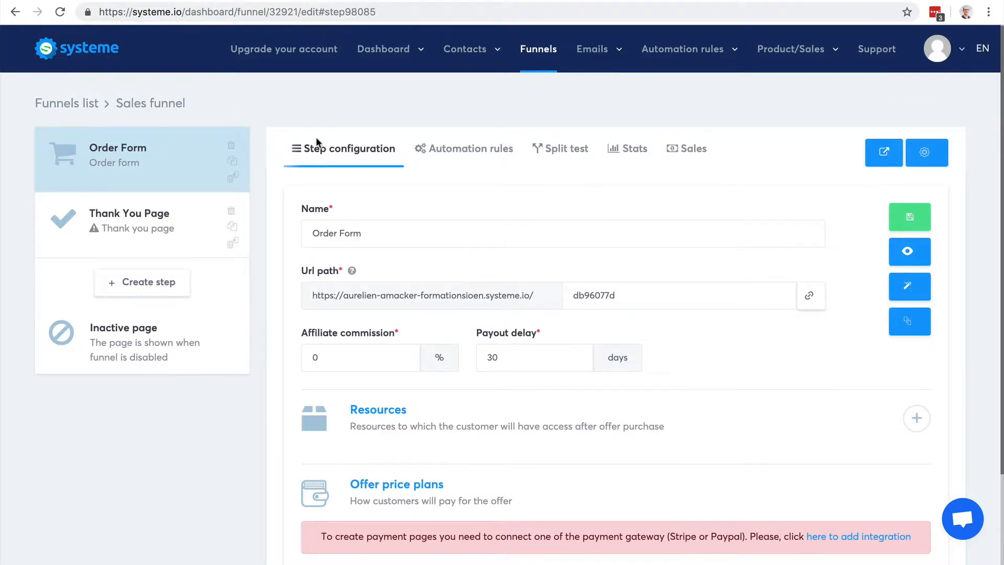
Add a funnel step named Sales page of type Sales page and place it before the Order Form.
click(132, 283)
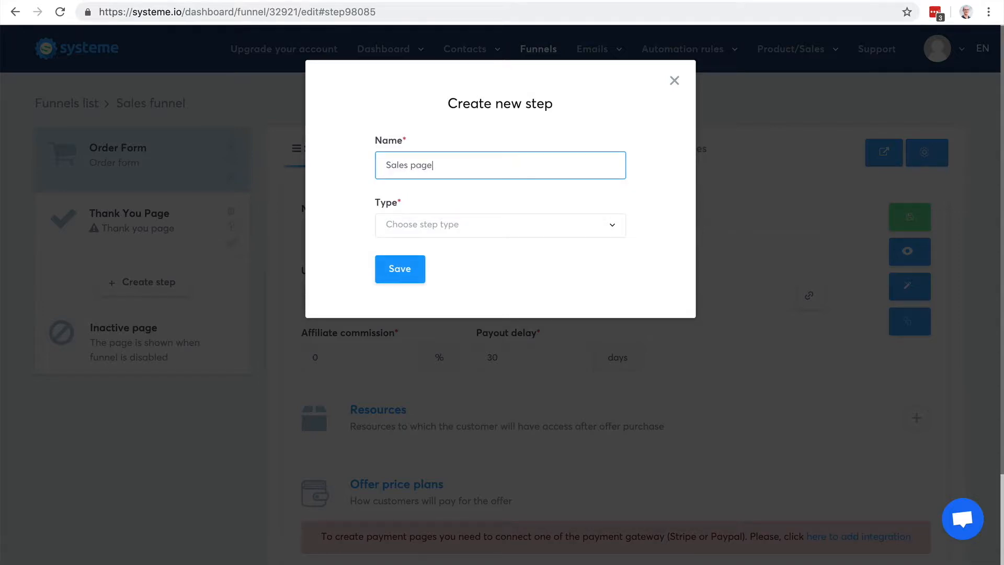
click(480, 231)
scroll(518, 350, down, 4)
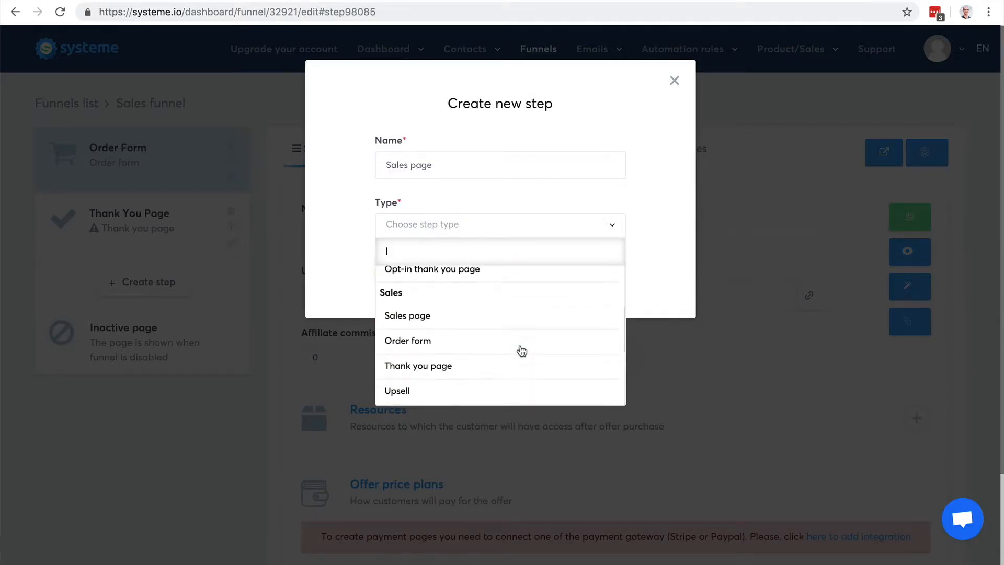
click(507, 316)
click(396, 281)
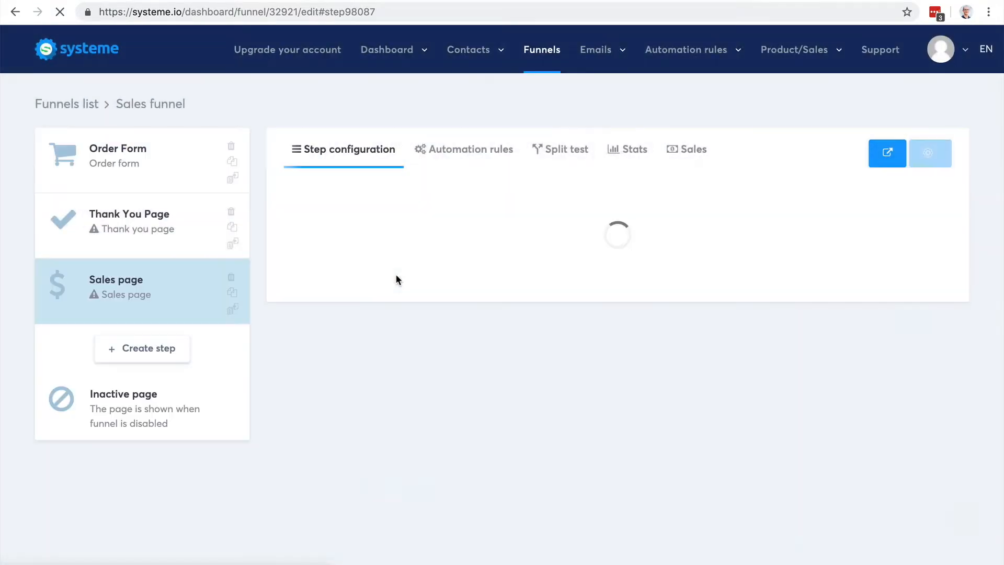
drag(168, 287, 149, 135)
Apply the Long sales page template to the Sales page step and save its configuration.
mouse_move(575, 287)
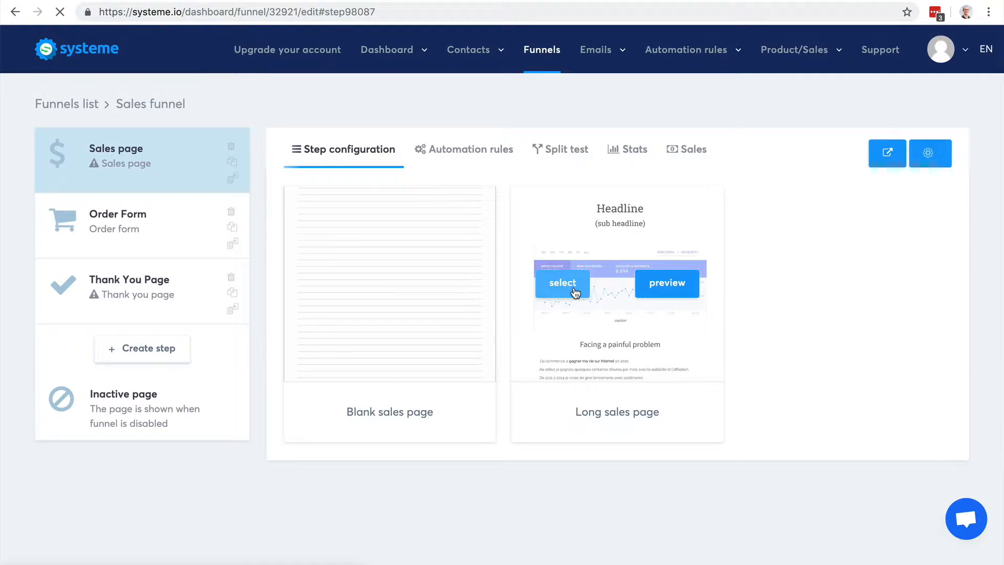
click(563, 283)
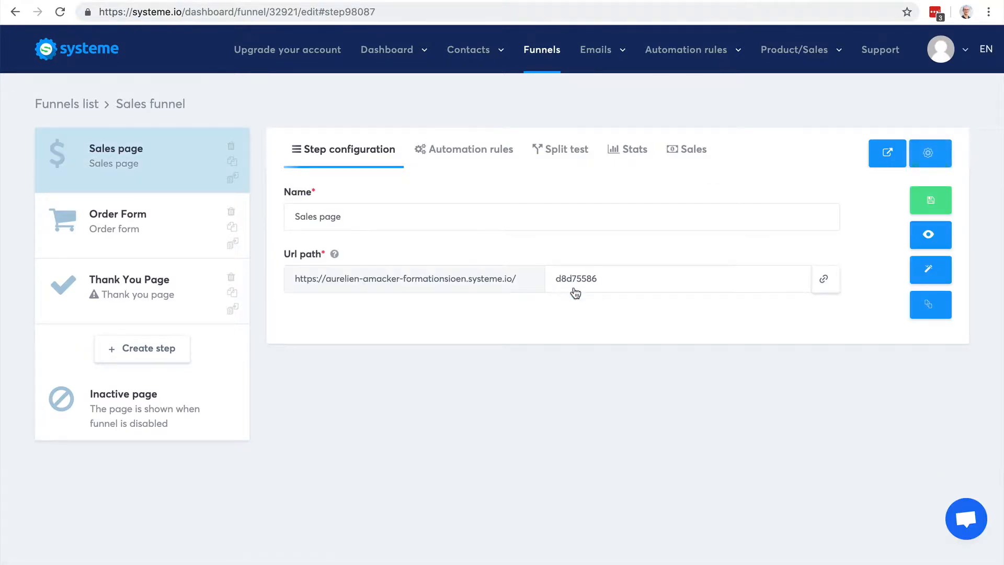
click(929, 206)
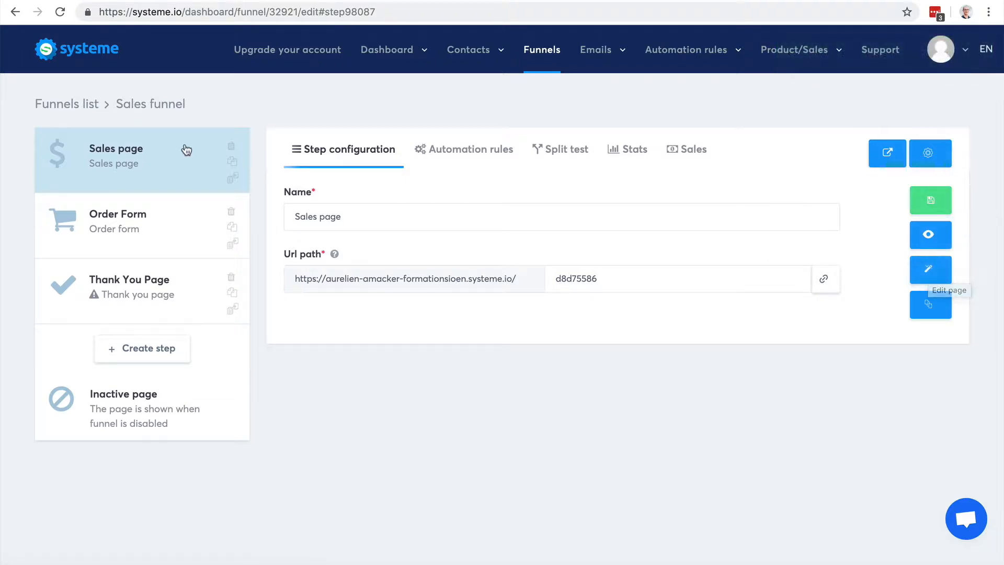
Open the Sales page in the page editor and set the Lifetime access offer's button action to Next step url.
click(934, 278)
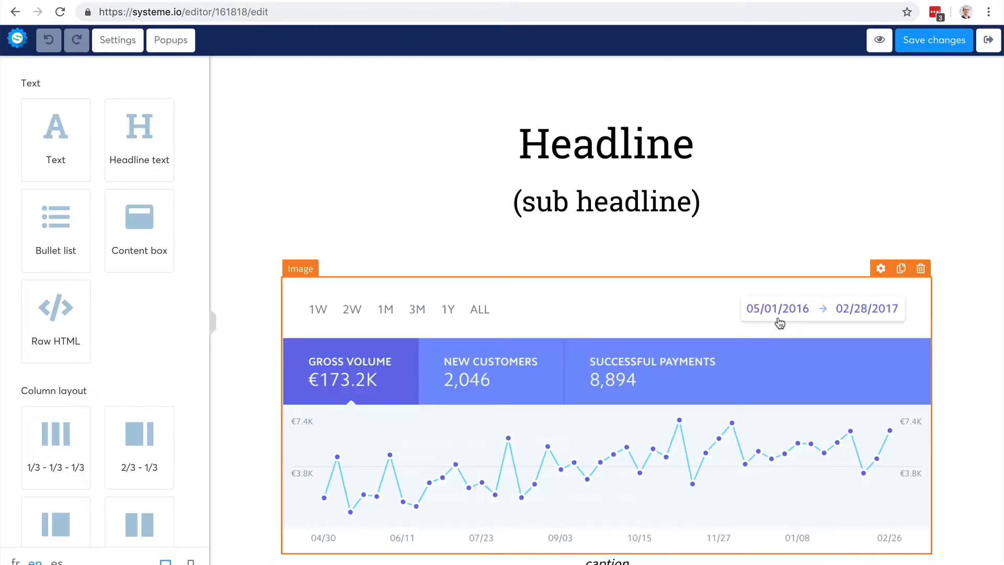
scroll(780, 262, down, 10)
scroll(779, 323, down, 20)
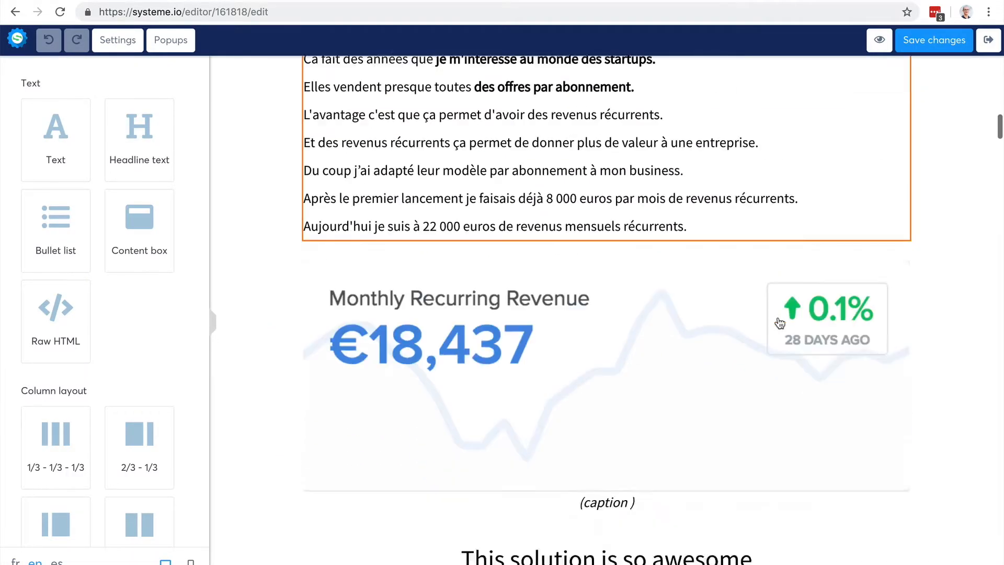
scroll(779, 324, down, 20)
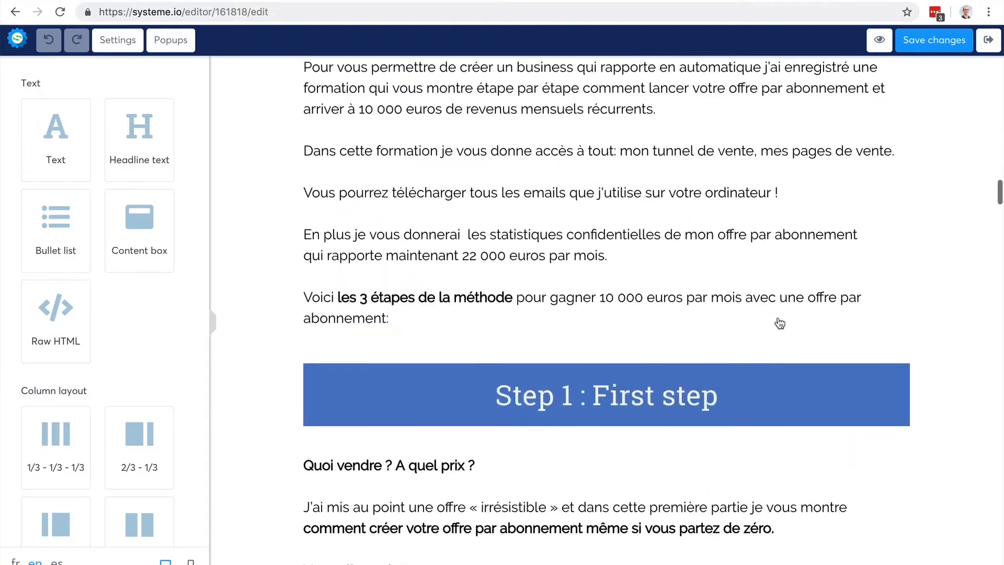
scroll(780, 323, down, 20)
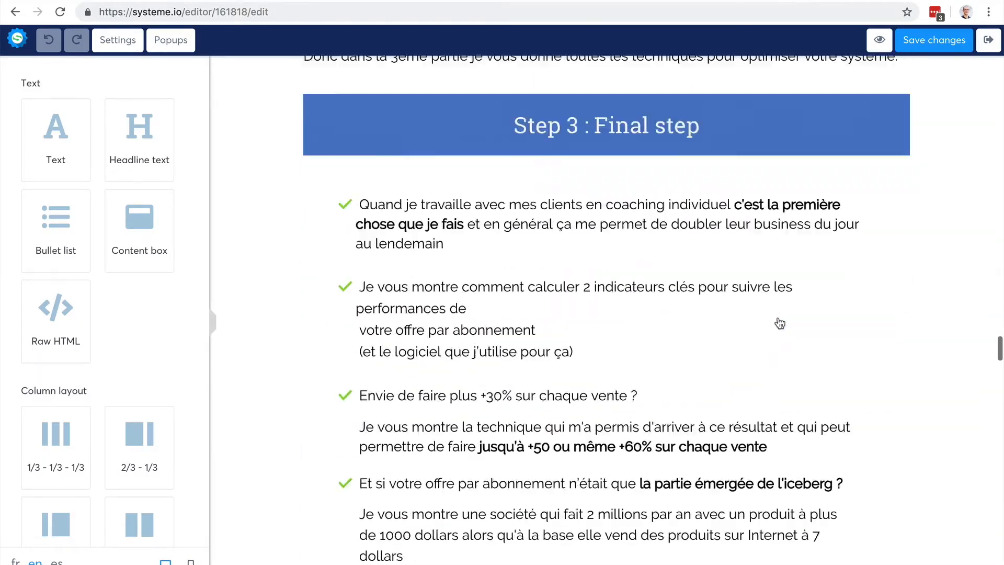
scroll(780, 323, down, 20)
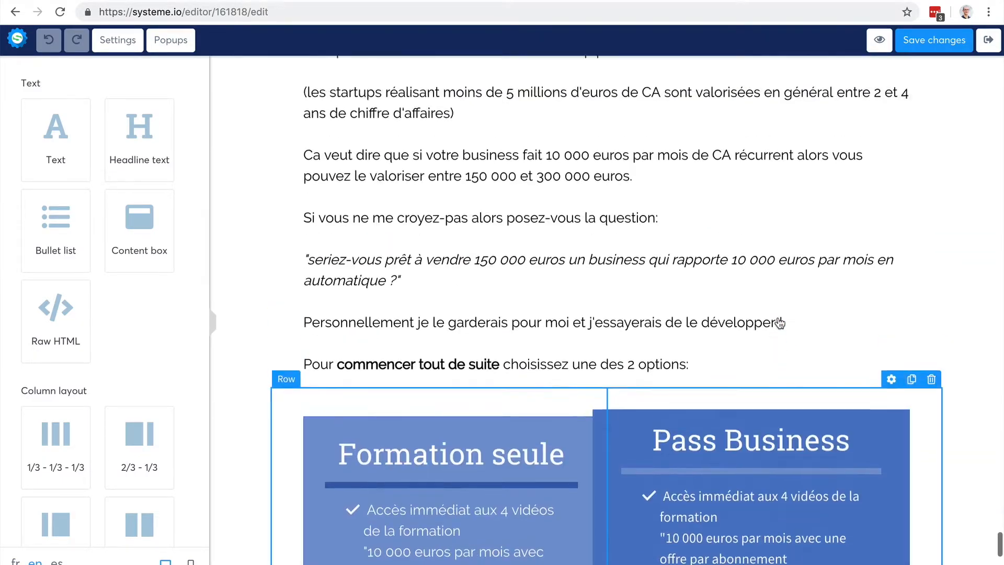
scroll(779, 323, up, 5)
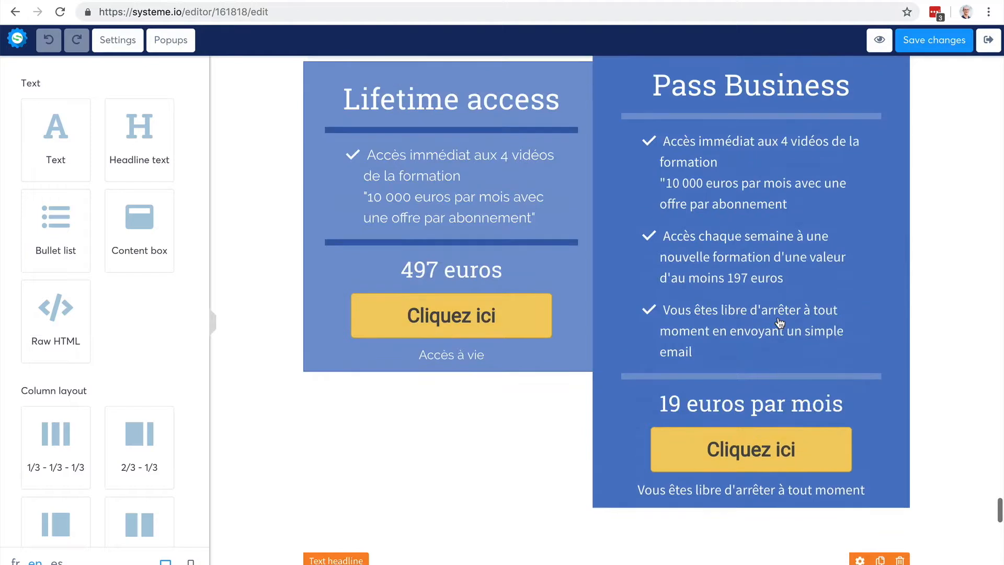
click(461, 314)
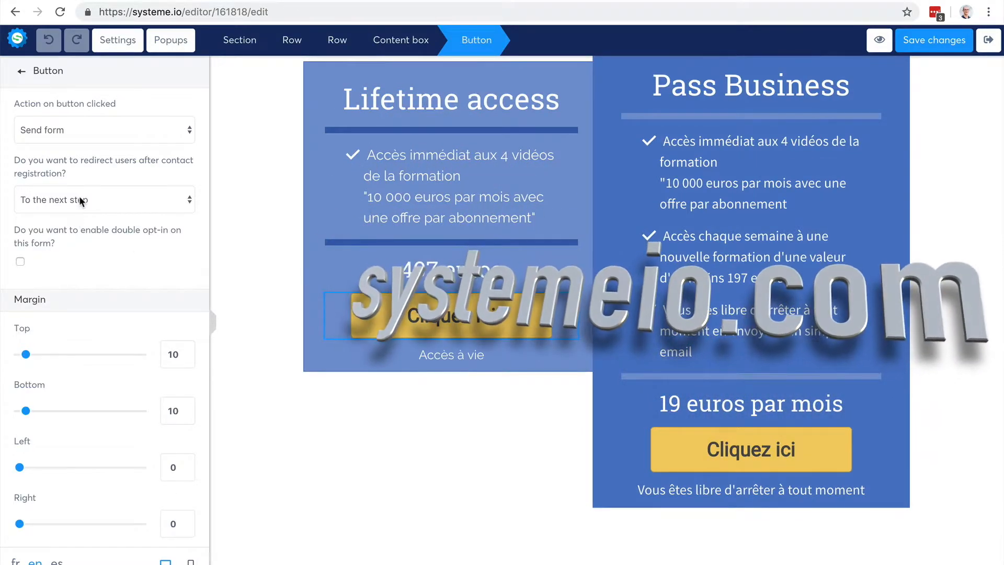
scroll(80, 198, down, 1)
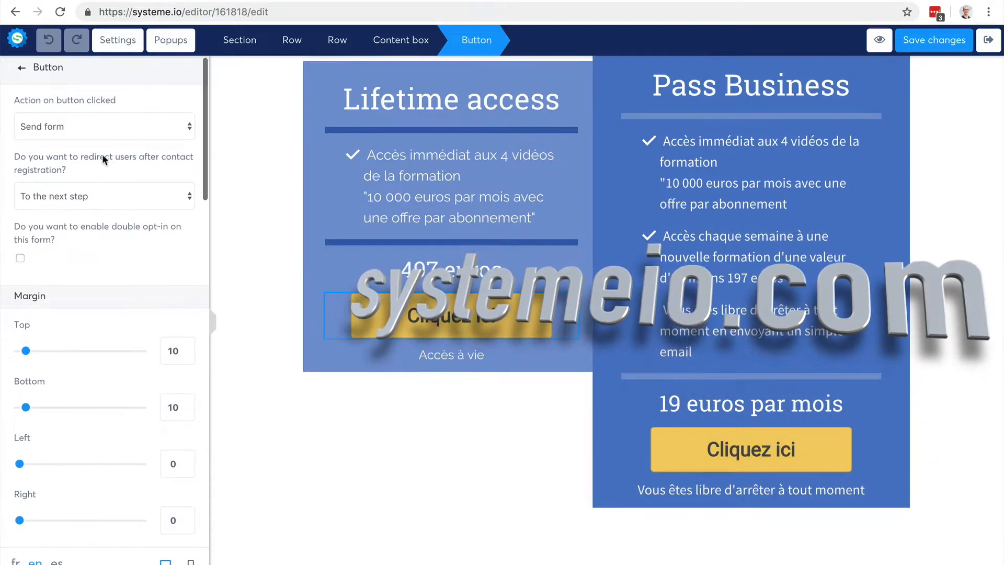
click(114, 127)
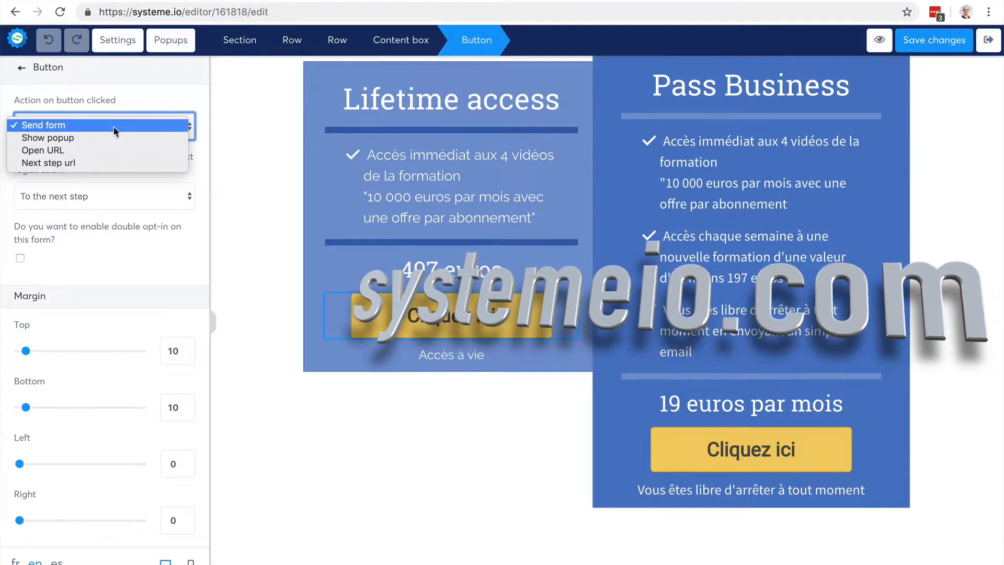
click(112, 157)
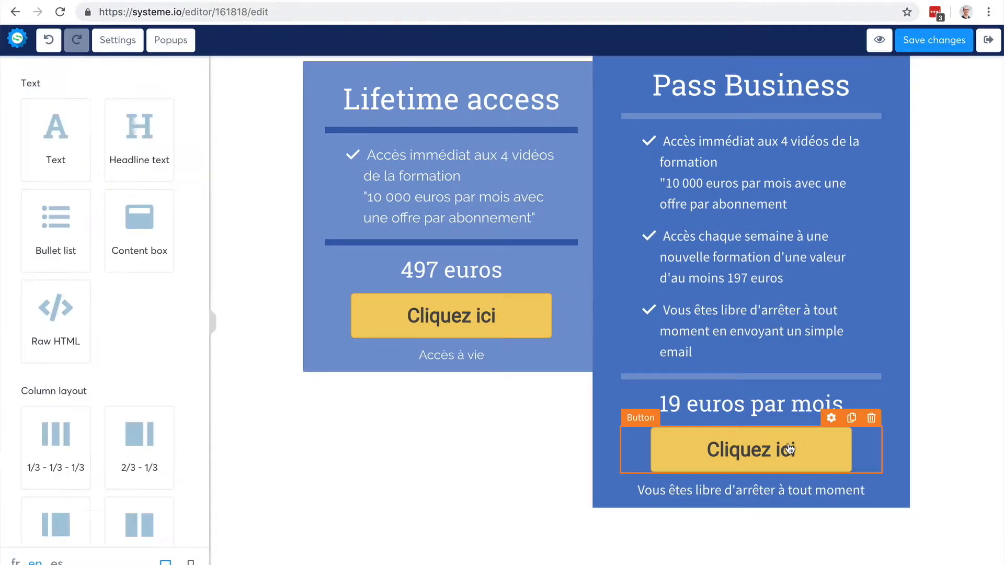
Set the button action of the Pass Business offer beside Lifetime access to Next step url.
click(784, 448)
click(121, 130)
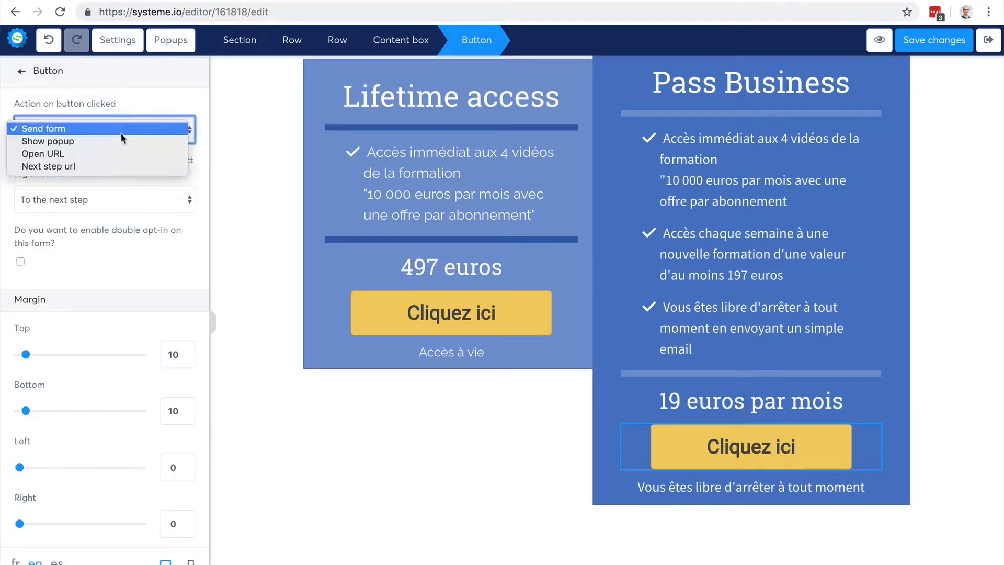
click(115, 162)
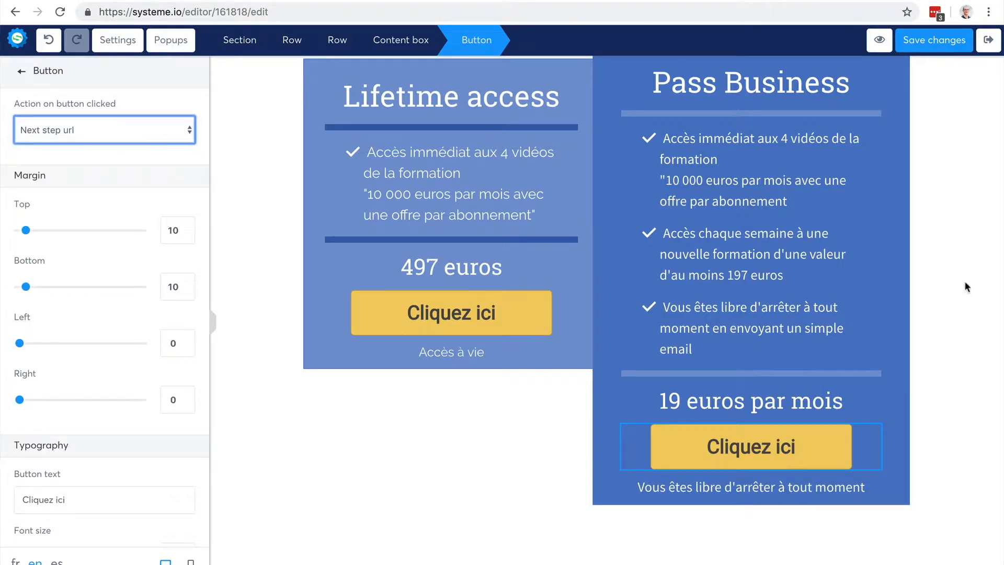
scroll(965, 283, down, 2)
scroll(964, 282, up, 2)
click(964, 282)
Set the button action of the Formation seule offer near the end of the sales page to Next step url.
scroll(964, 282, down, 3)
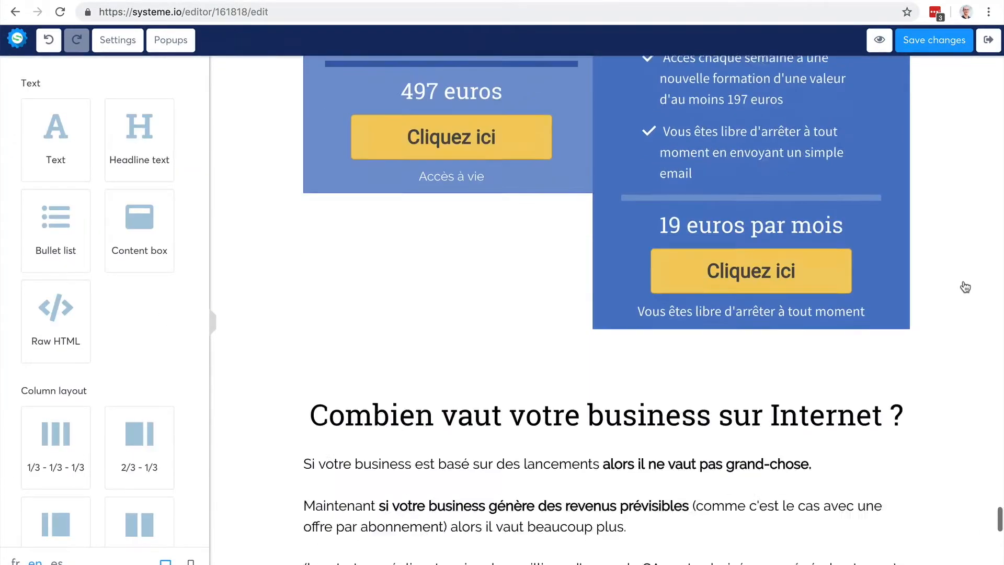
scroll(965, 287, down, 15)
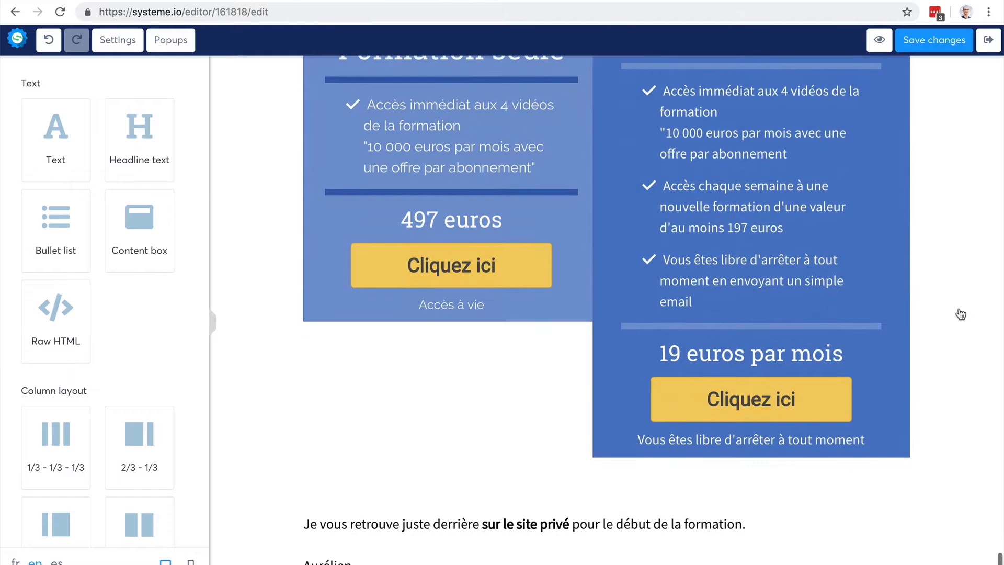
click(435, 266)
click(90, 128)
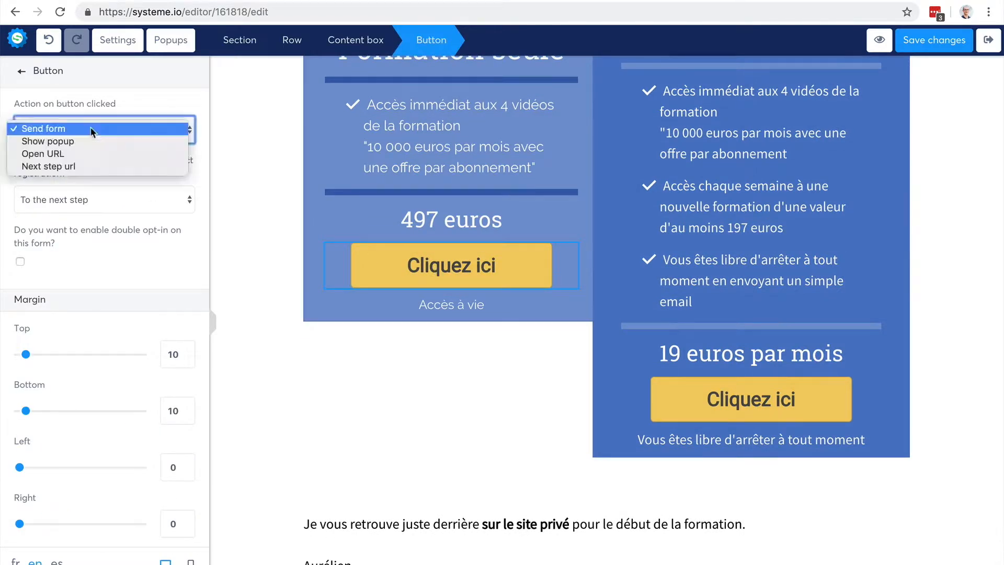
click(91, 163)
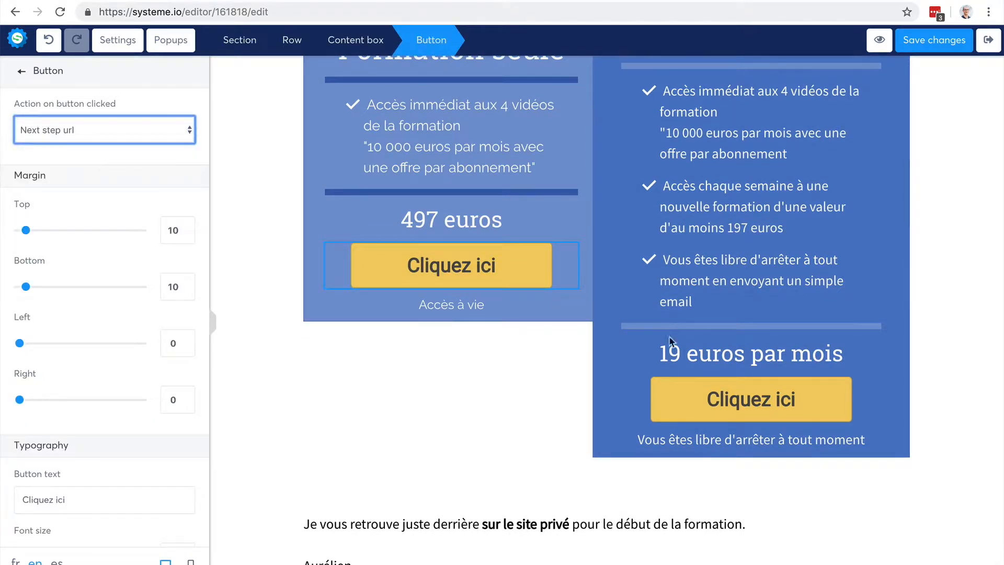
Set the button action of the Pass Business offer beside Formation seule to Next step url.
click(752, 401)
click(751, 401)
click(752, 401)
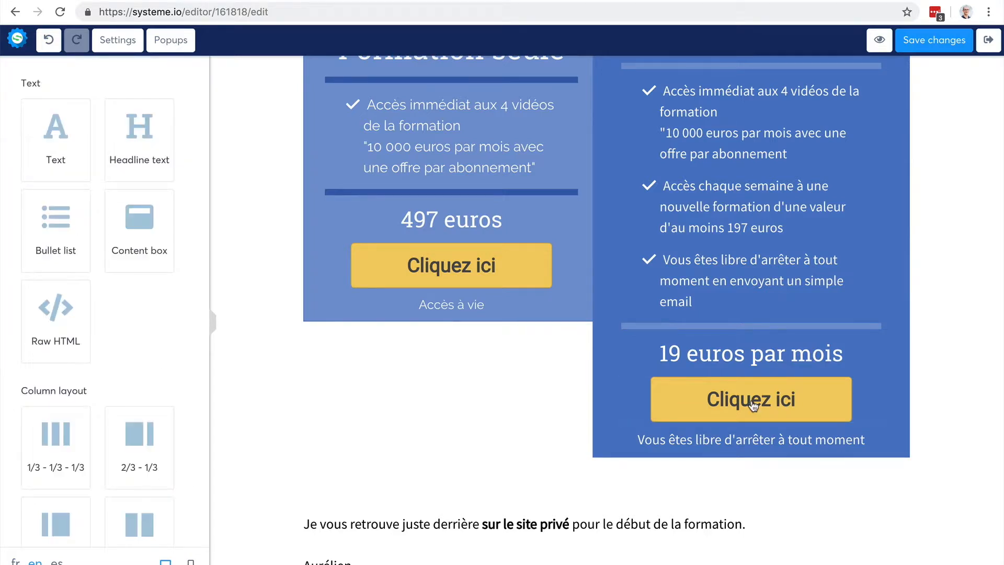
click(751, 401)
click(147, 131)
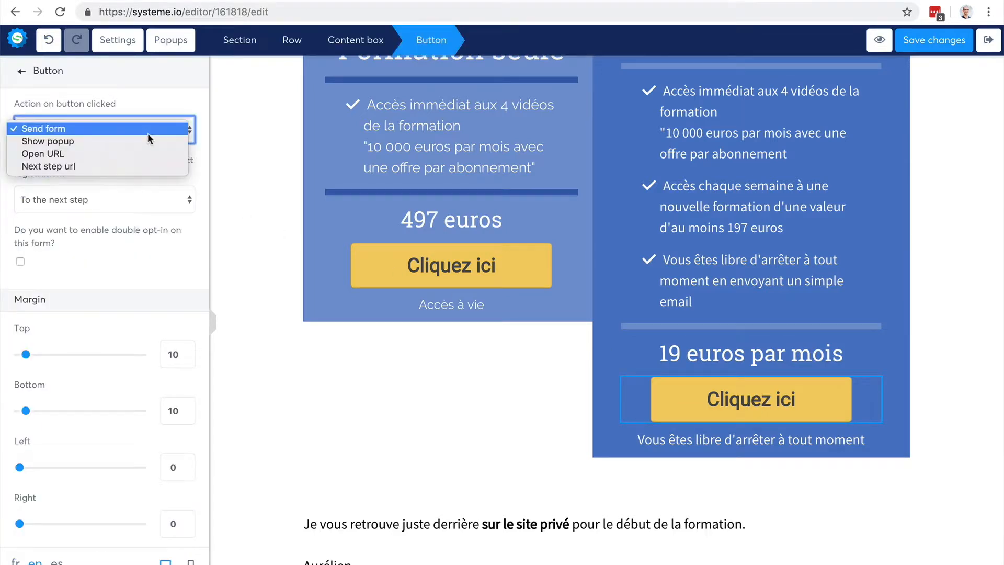
click(143, 171)
Save the sales page changes and exit the page editor.
click(938, 63)
click(934, 40)
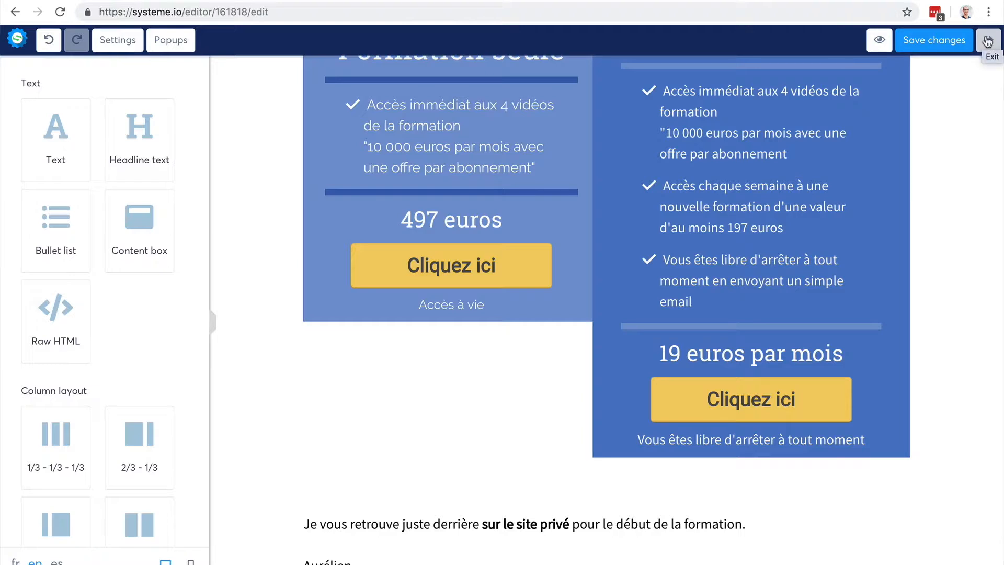
click(988, 42)
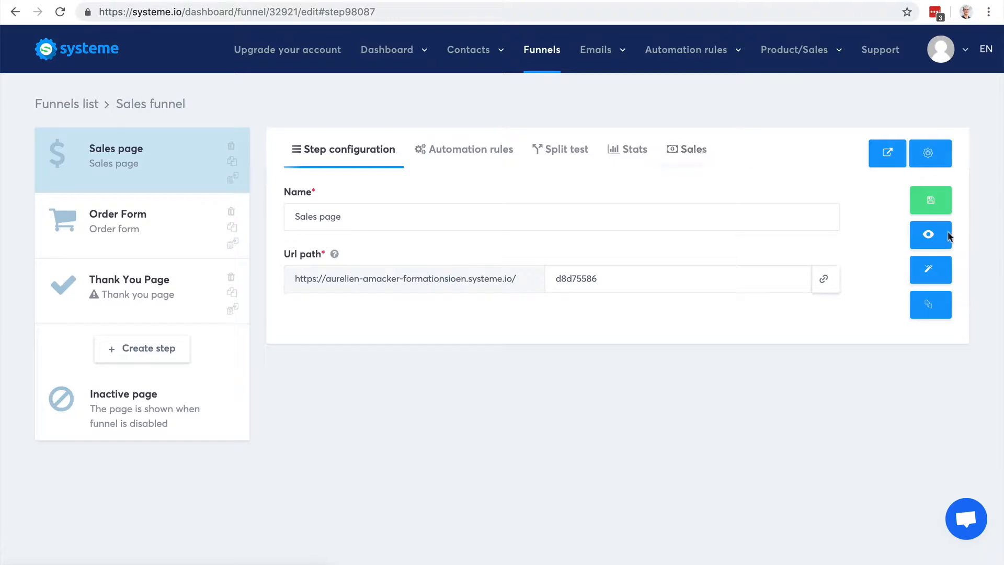
Preview the live sales page, follow the last Pass Business offer's button to the order form, and look the form over.
click(930, 234)
scroll(927, 307, down, 20)
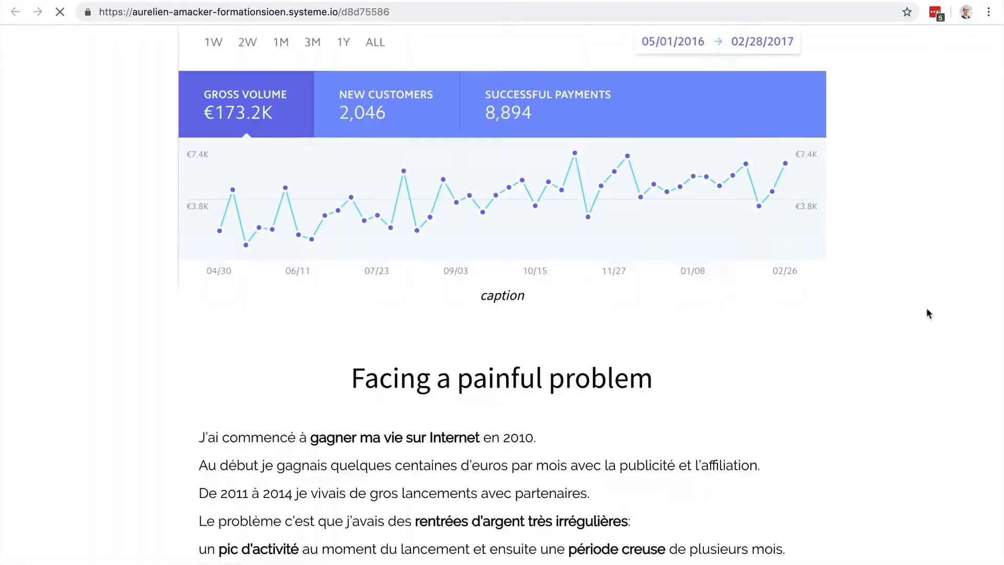
scroll(927, 309, down, 3)
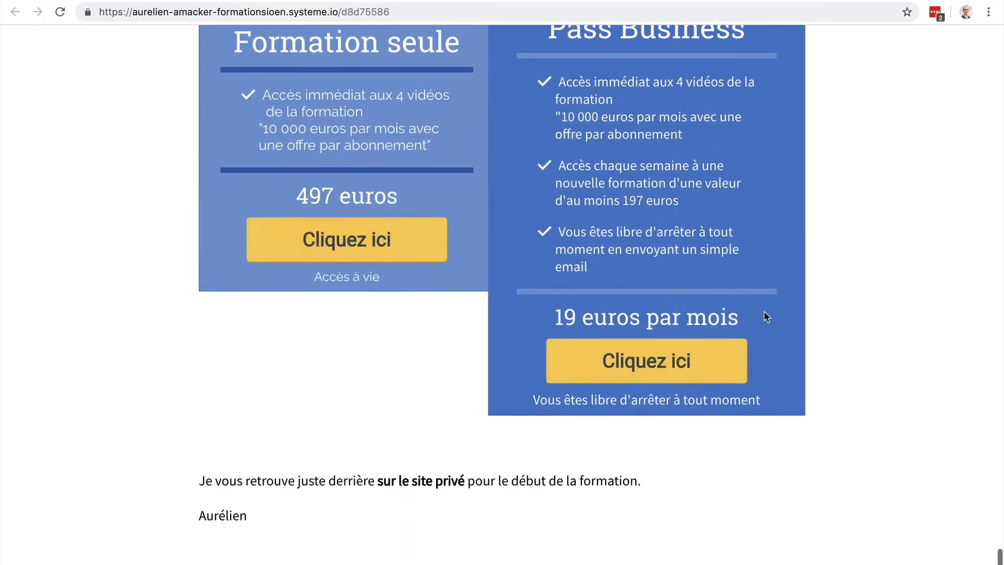
click(638, 366)
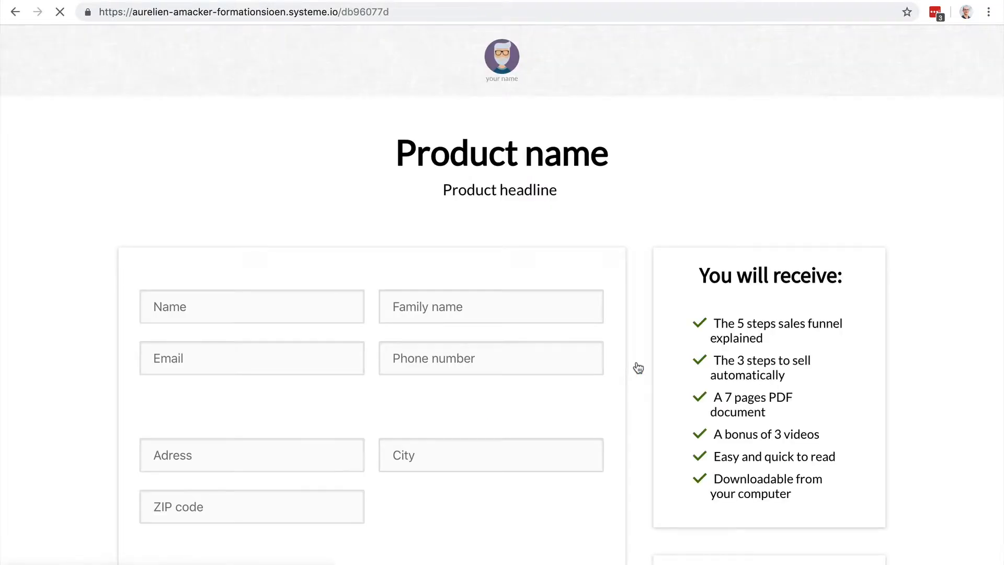
scroll(870, 233, down, 10)
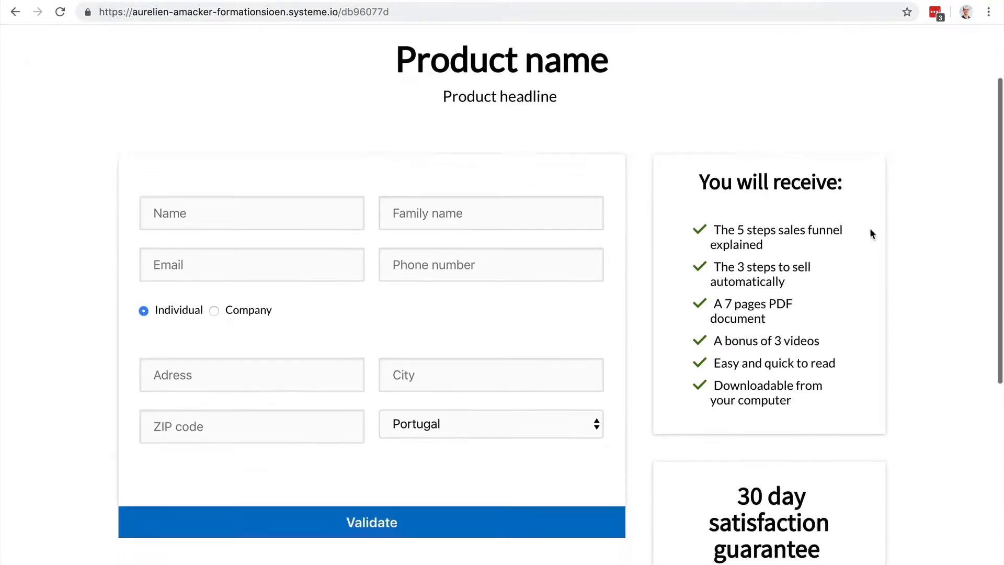
scroll(869, 225, up, 10)
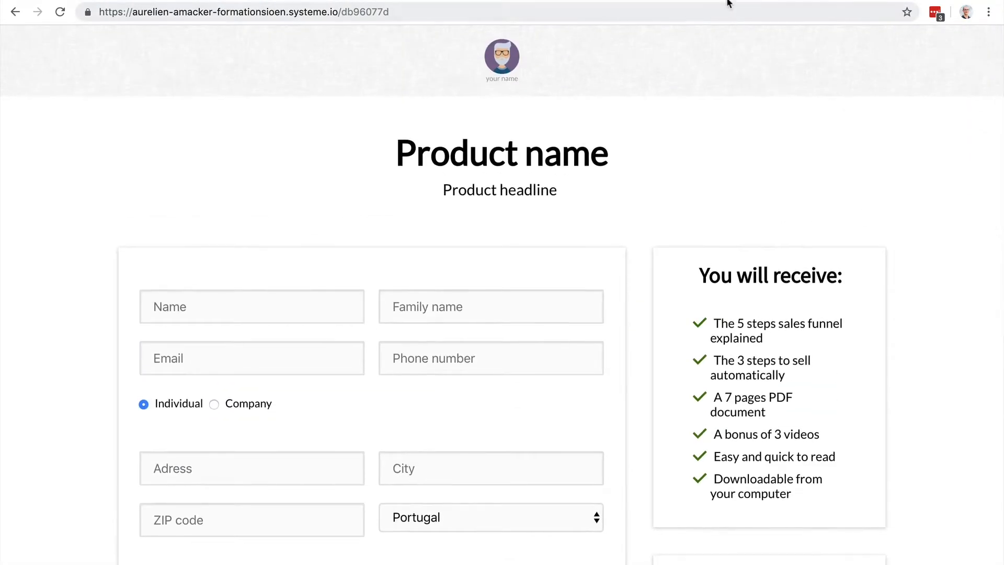
click(725, 1)
Open the Order Form in the page editor and delete its Intra-community VAT number and ZIP code fields.
click(148, 229)
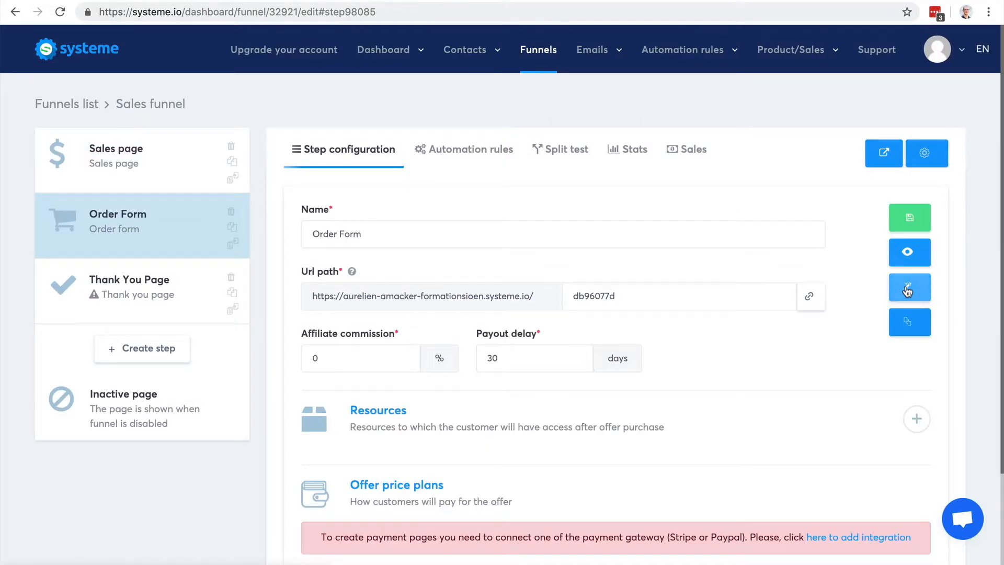
click(907, 291)
scroll(847, 243, down, 10)
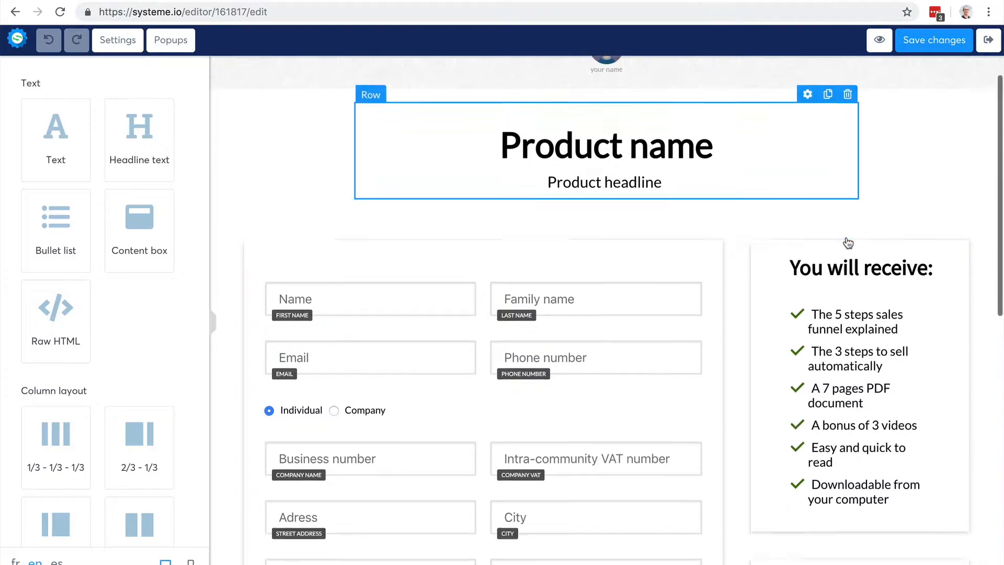
scroll(848, 242, up, 10)
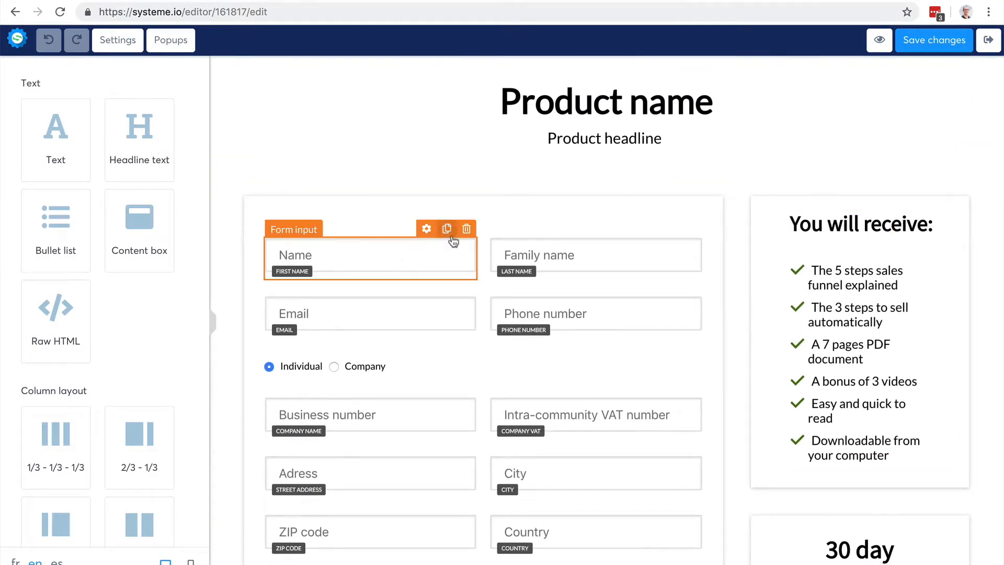
scroll(670, 366, down, 1)
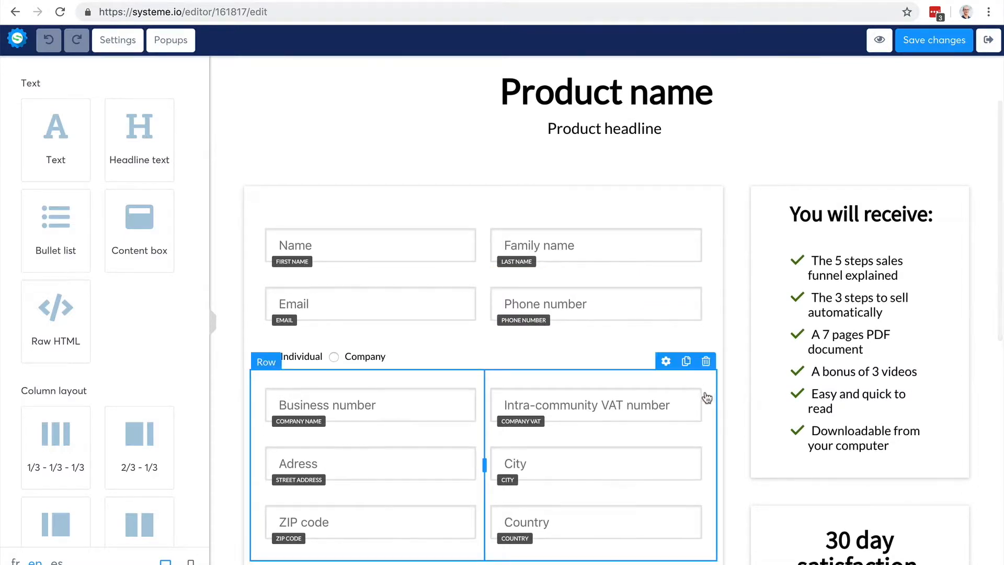
click(691, 379)
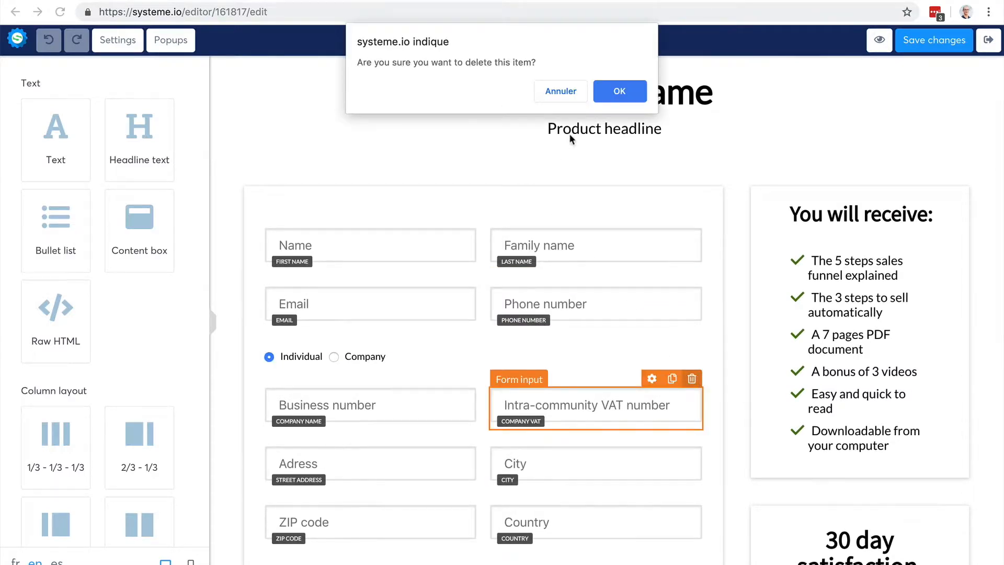
click(620, 91)
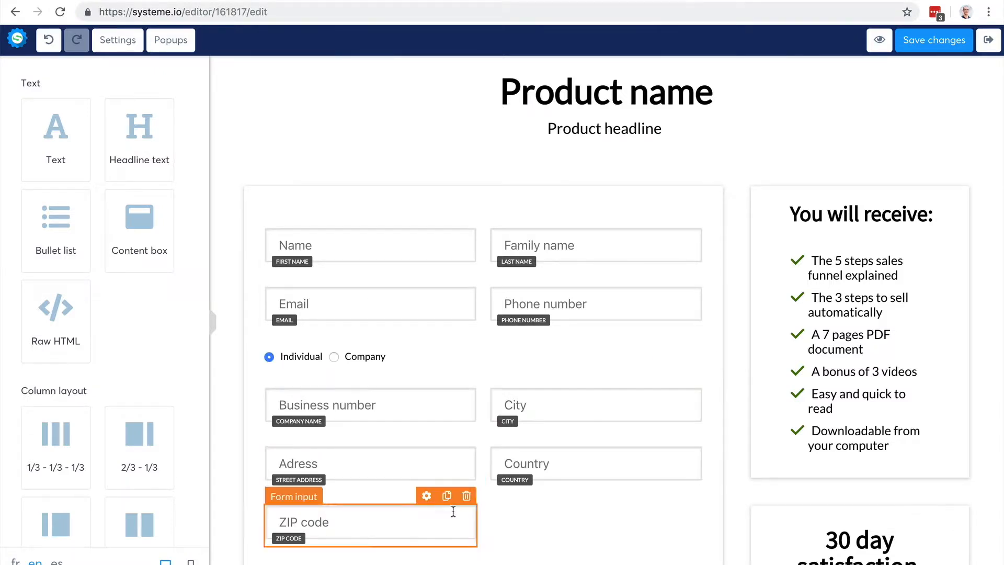
click(467, 496)
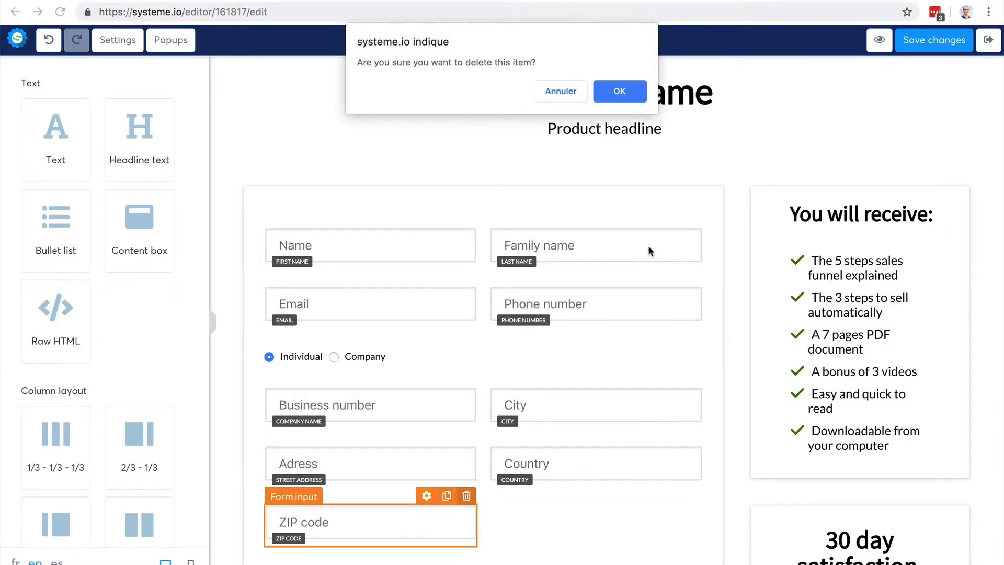
click(623, 103)
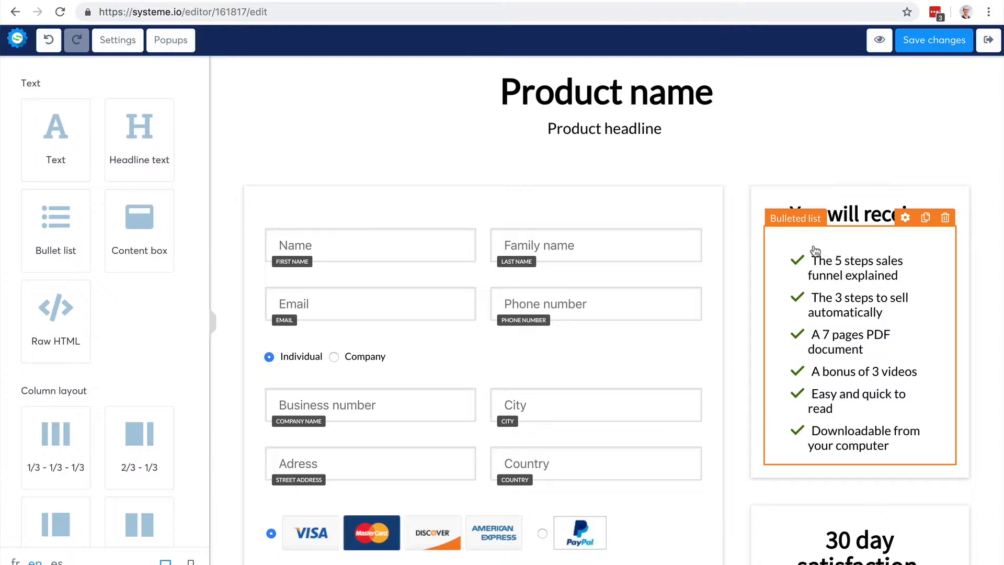
Review the order form's payment and price sections, then save the changes and exit the page editor.
scroll(897, 210, down, 8)
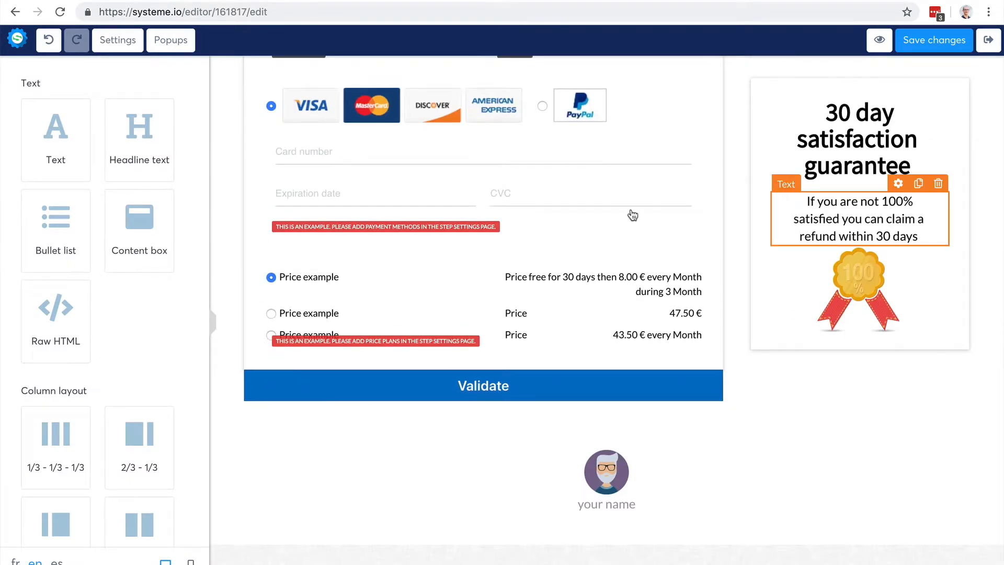
scroll(672, 220, down, 1)
scroll(374, 319, up, 8)
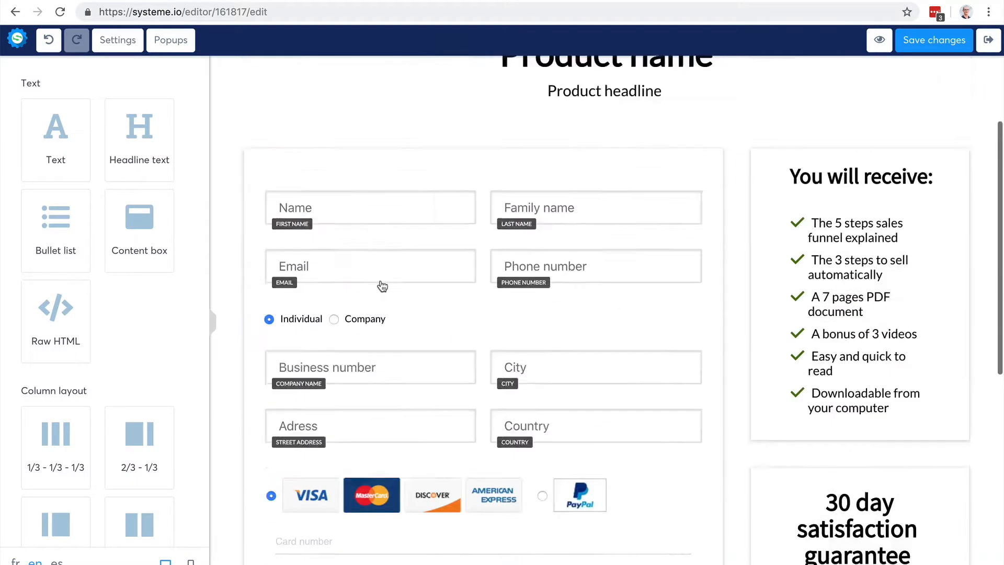
scroll(382, 285, up, 3)
click(927, 41)
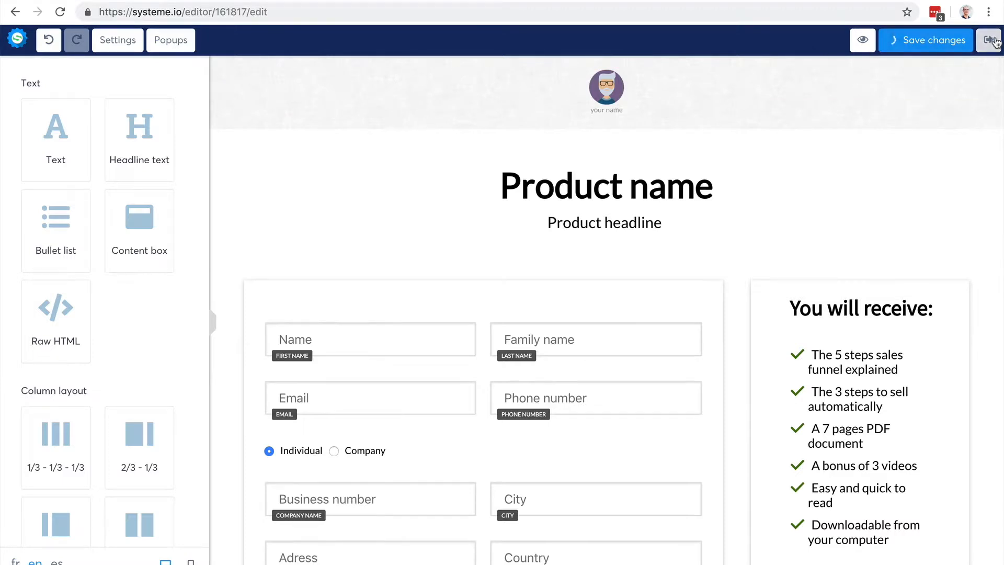
click(991, 40)
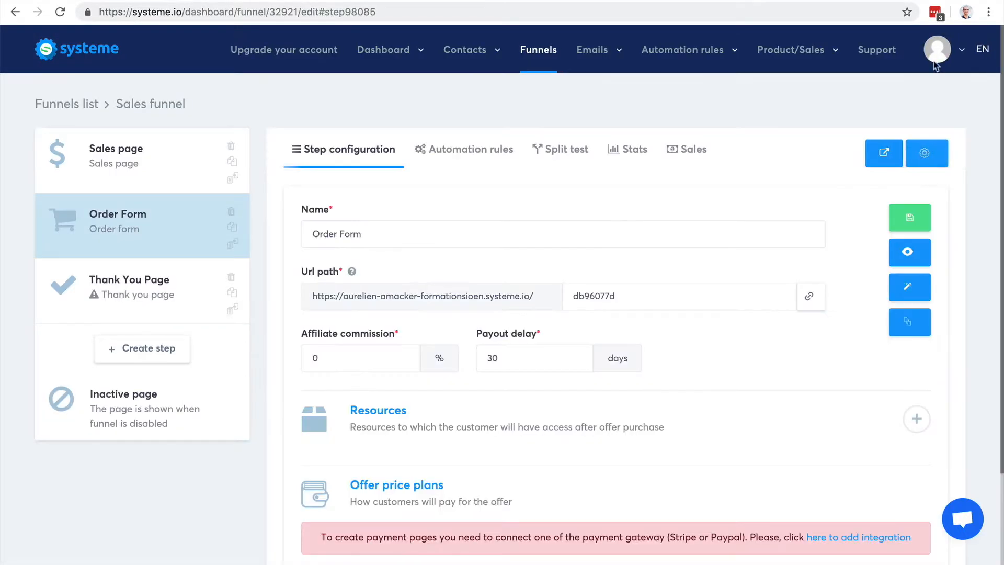
Apply the "Thank you page with order recap" template to the Thank You Page step and save its configuration.
click(219, 277)
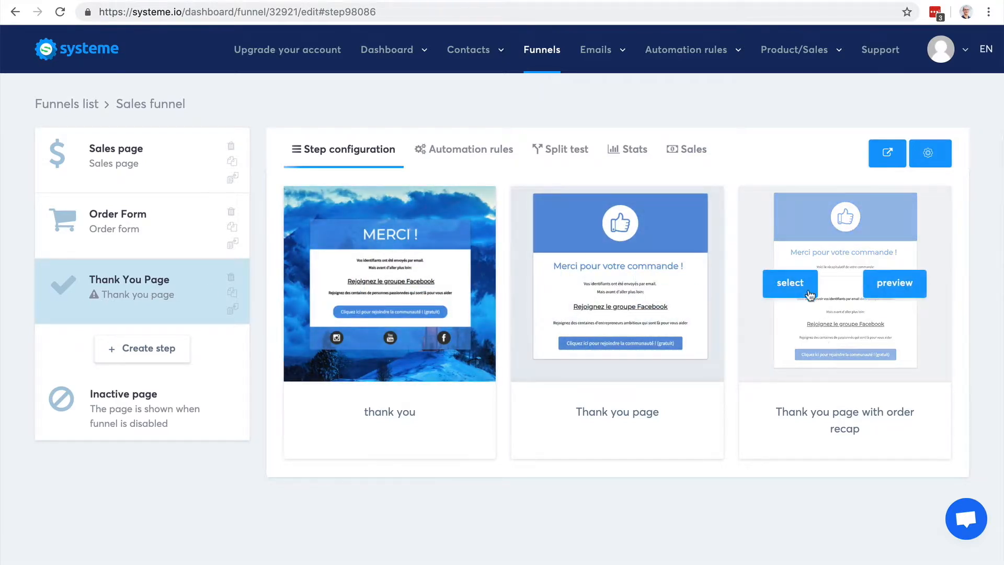
click(805, 289)
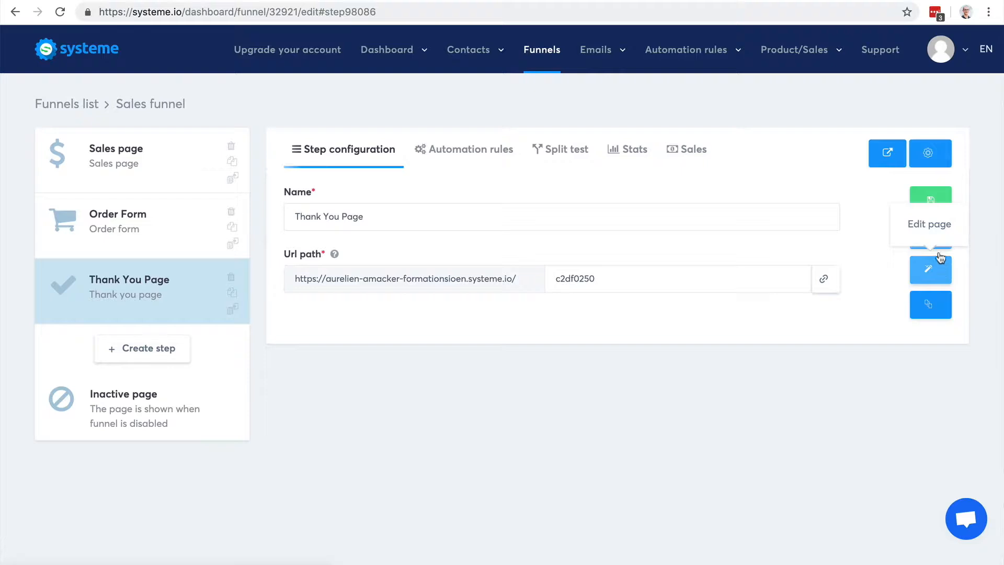
click(930, 198)
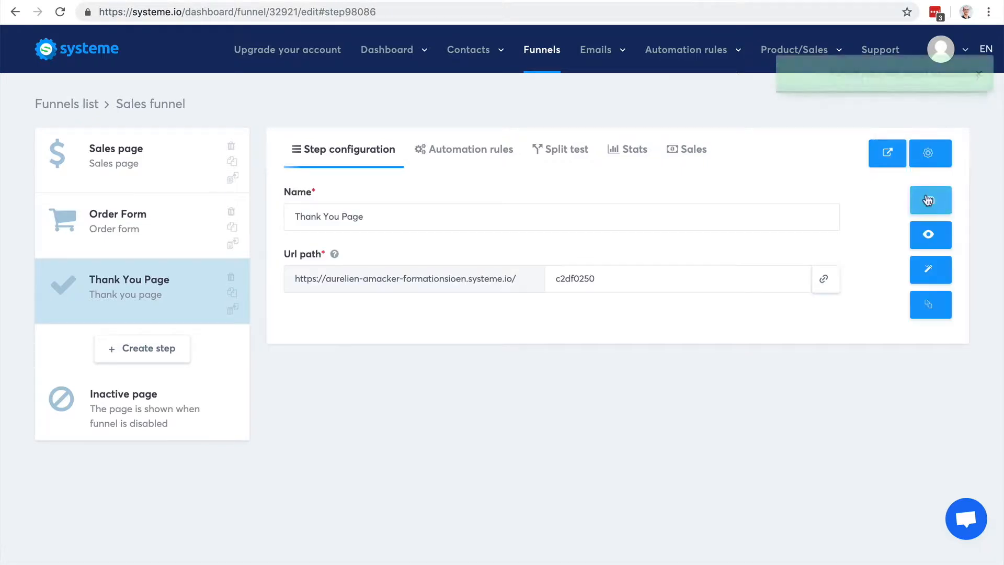
Add a funnel step named "Upsell 1" of type Upsell and choose a page template for it.
click(140, 351)
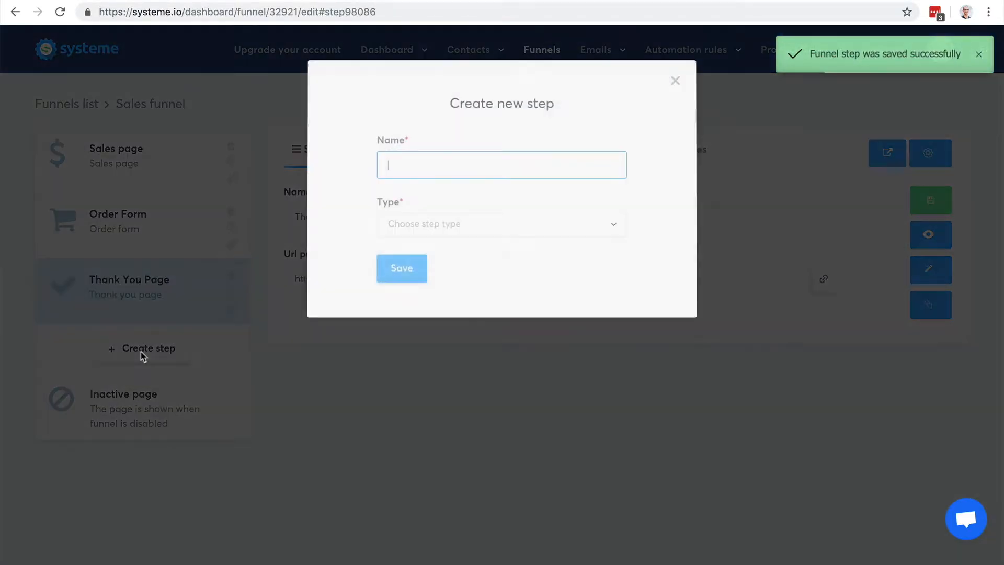
click(419, 167)
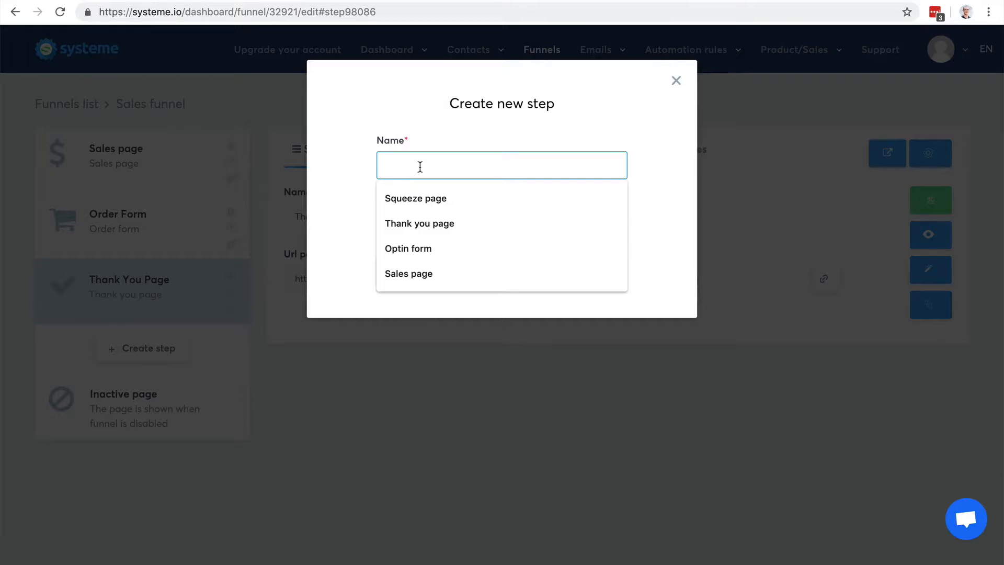
text(Upsell 1)
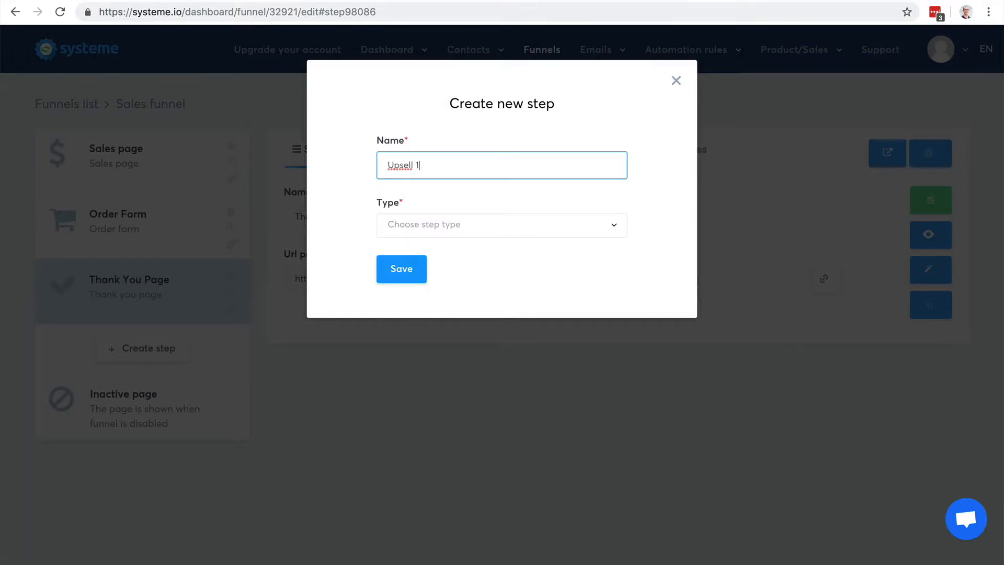
click(483, 225)
scroll(518, 326, down, 3)
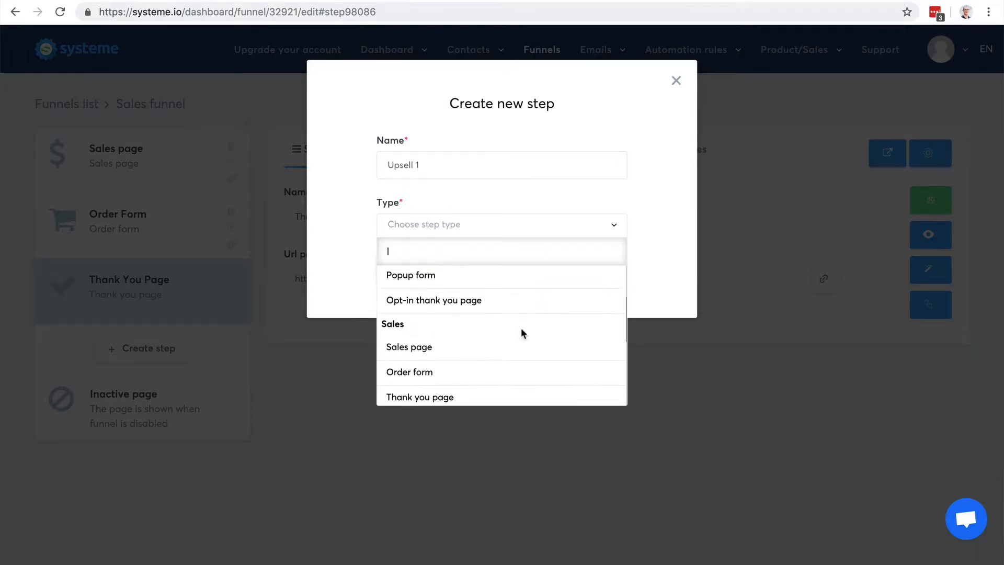
click(518, 358)
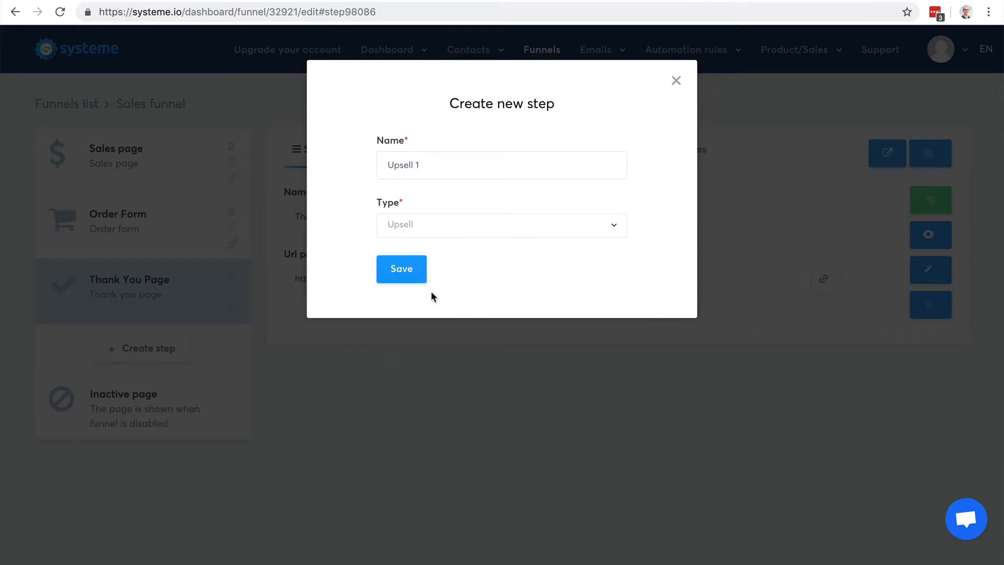
click(404, 270)
mouse_move(388, 368)
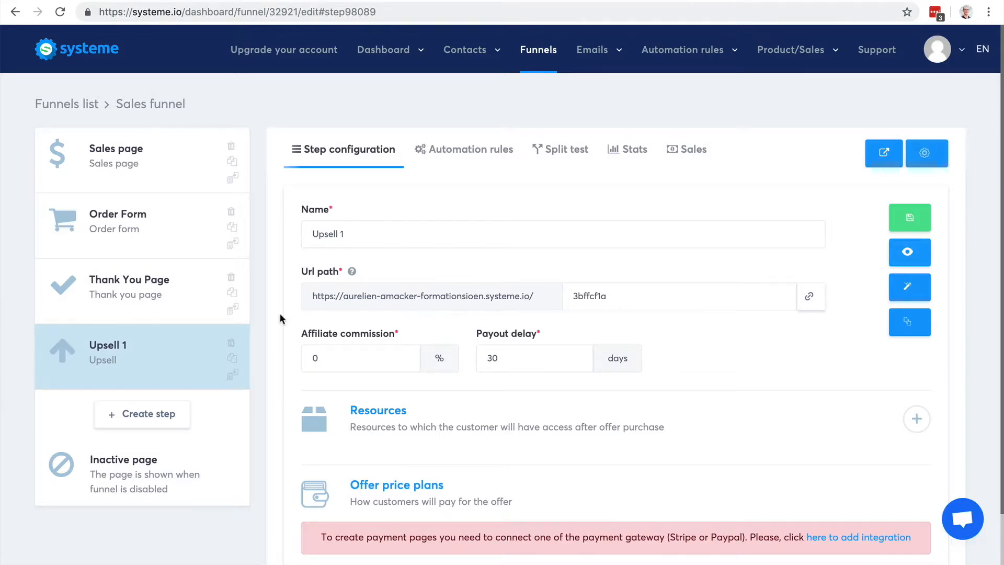
Add another funnel step named "Downsell" with the Downsell type.
click(150, 413)
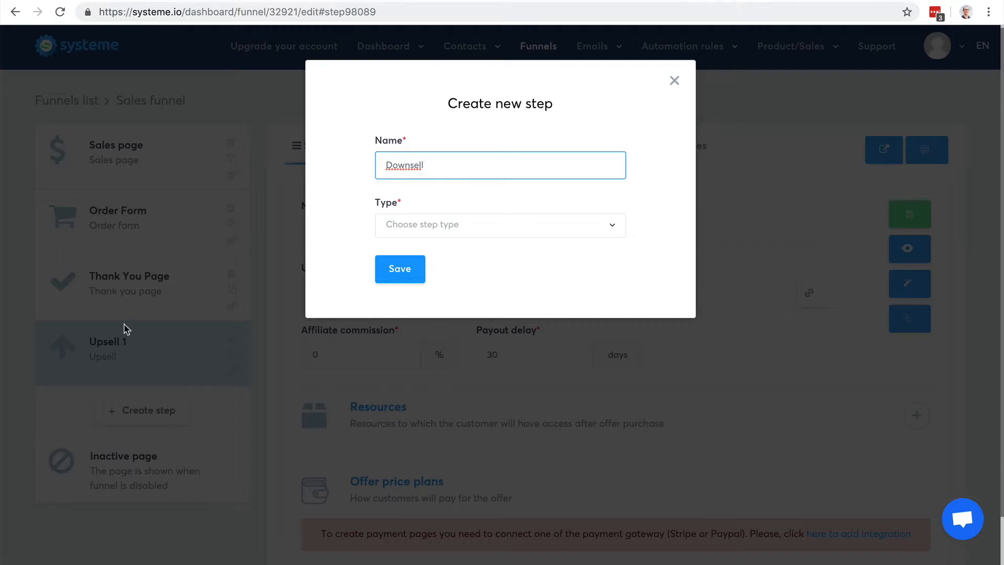
click(455, 235)
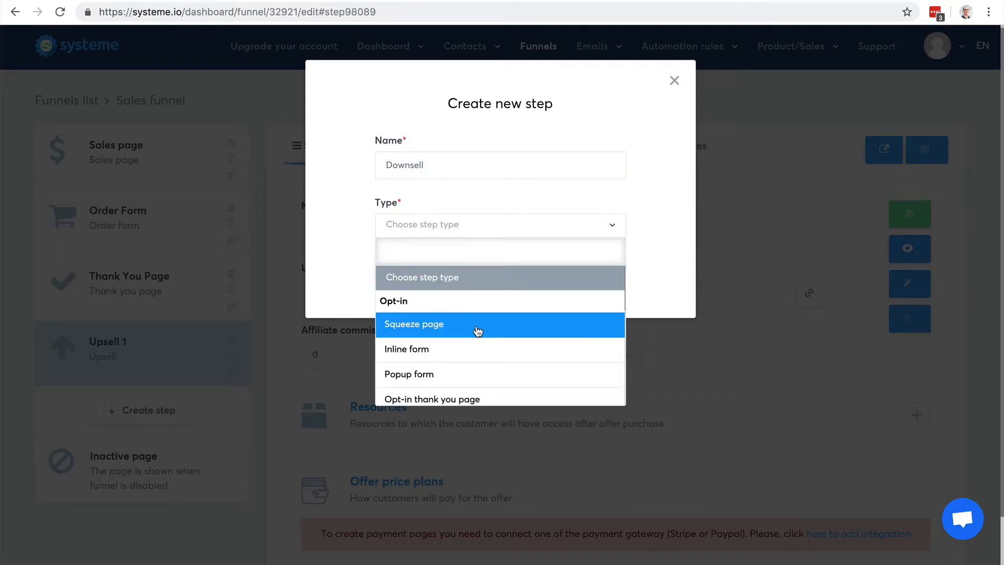
scroll(477, 329, down, 2)
scroll(475, 329, down, 3)
click(476, 348)
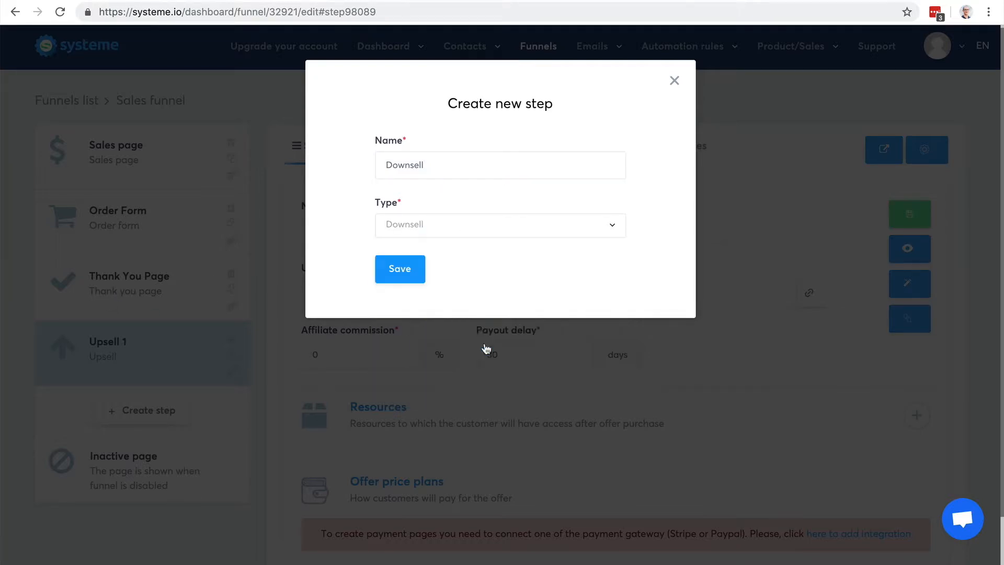
click(406, 271)
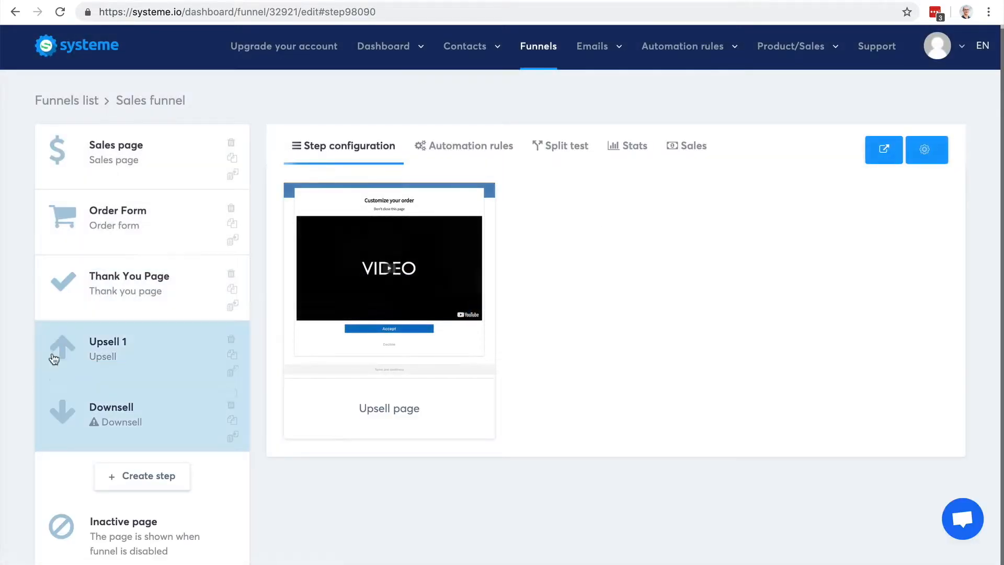
Reorder the funnel so the Thank You Page comes after the Downsell step.
scroll(12, 348, down, 1)
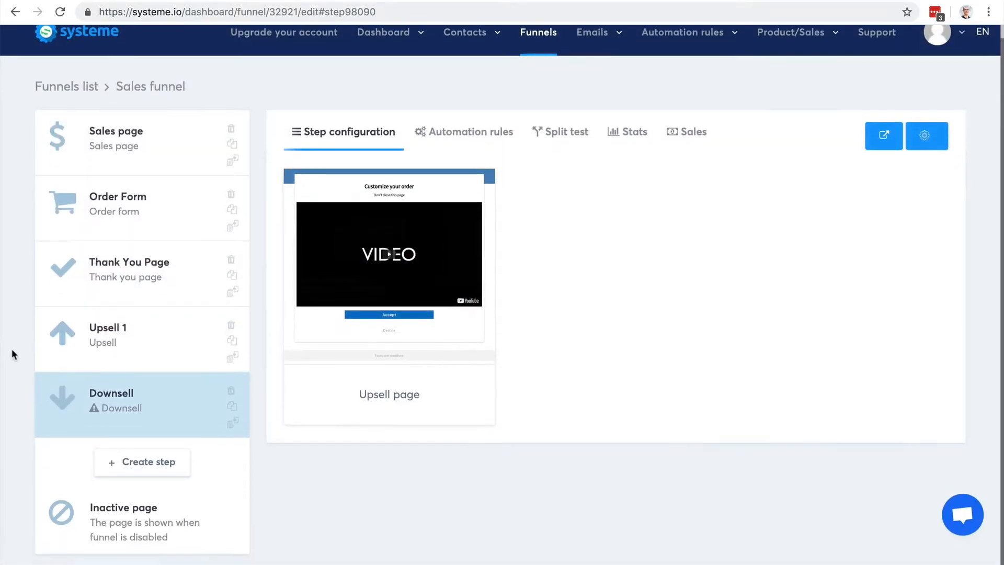
drag(105, 296, 106, 458)
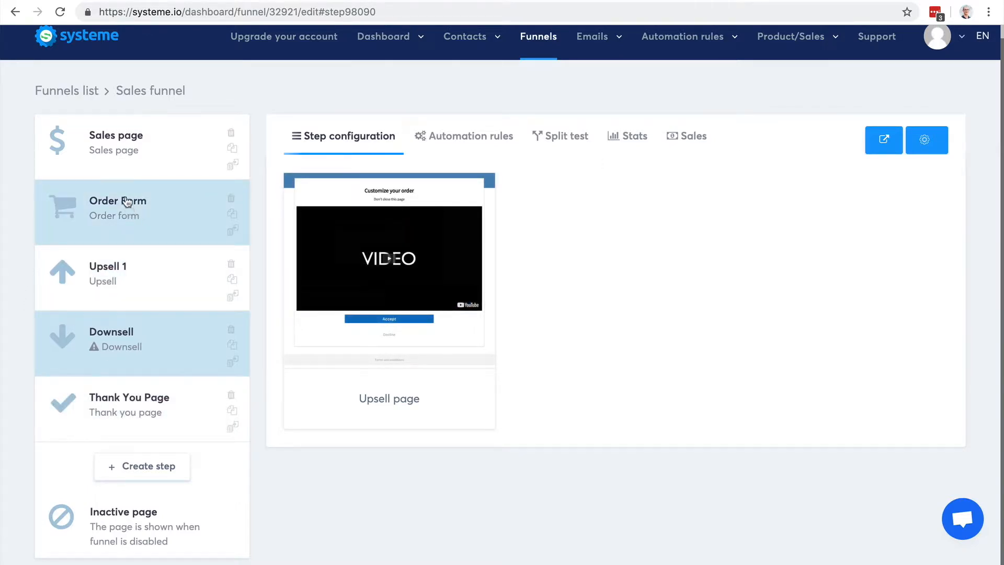
Review the Sales page, Order Form and Upsell 1 configurations, and examine the accept and decline buttons on the upsell page in the editor.
click(118, 155)
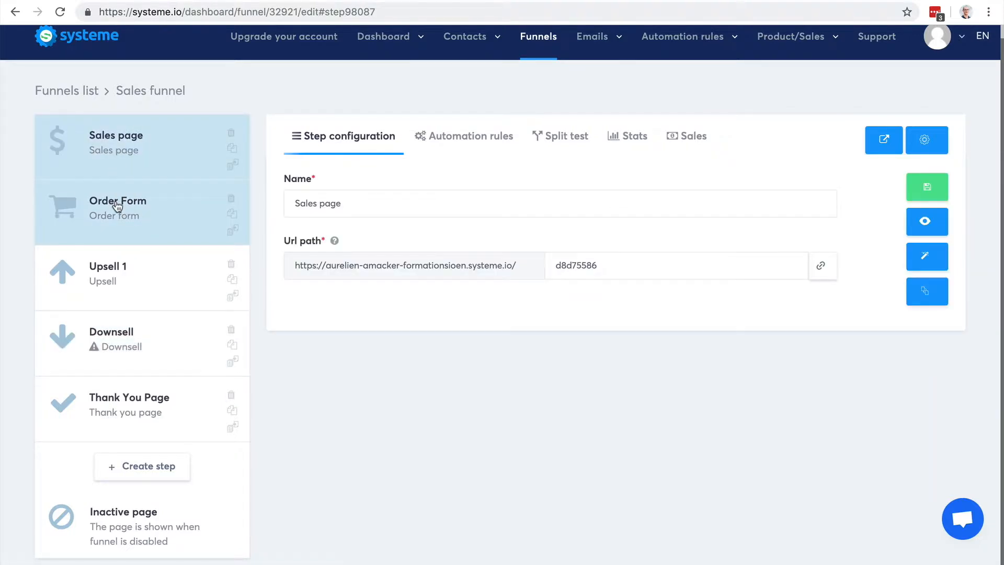
click(117, 206)
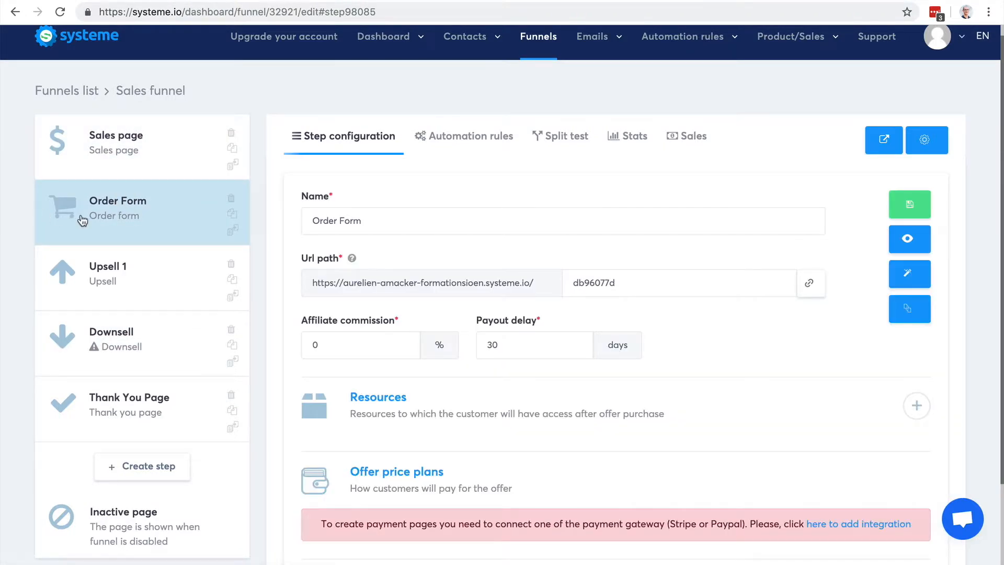
click(82, 269)
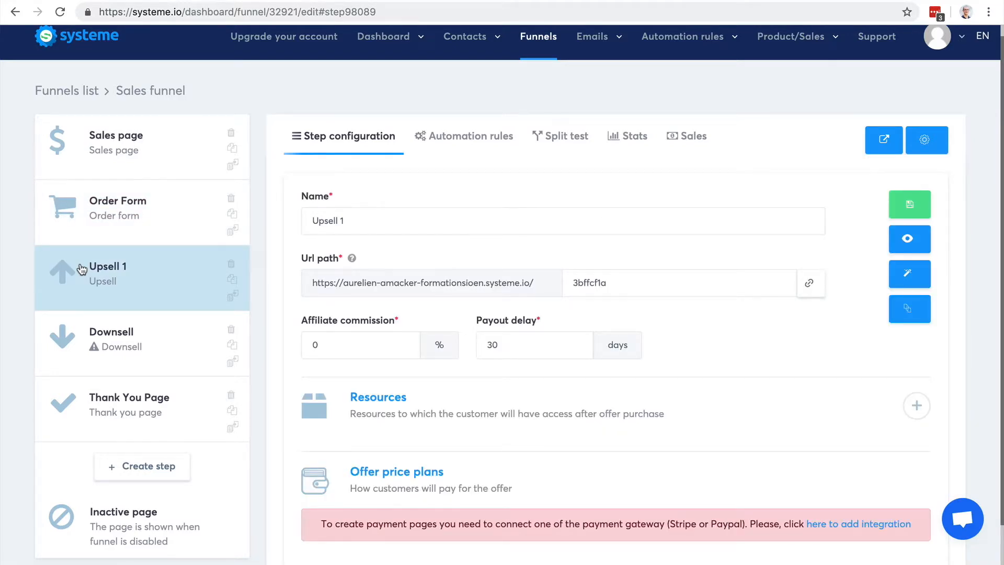
click(908, 274)
scroll(977, 328, down, 5)
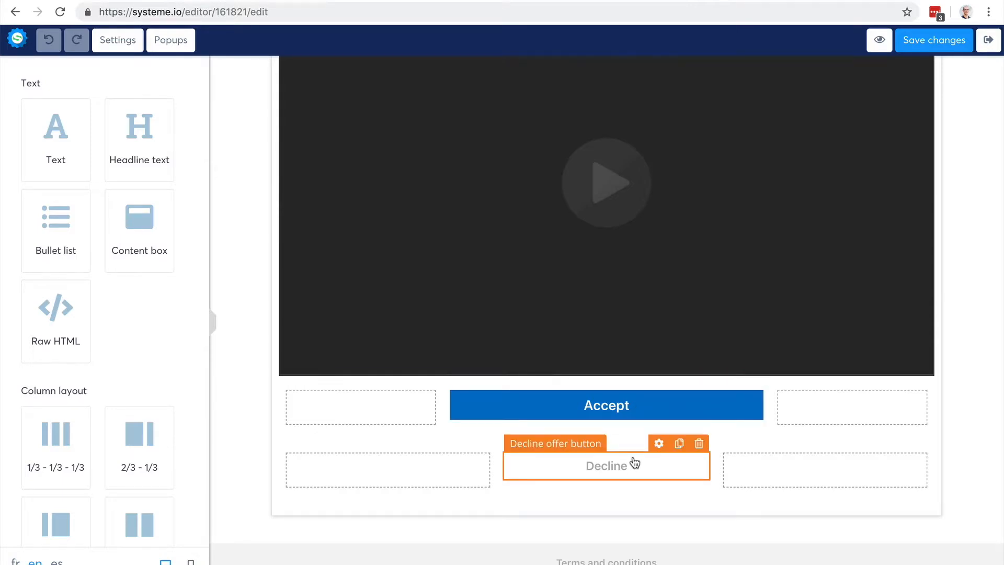
click(989, 41)
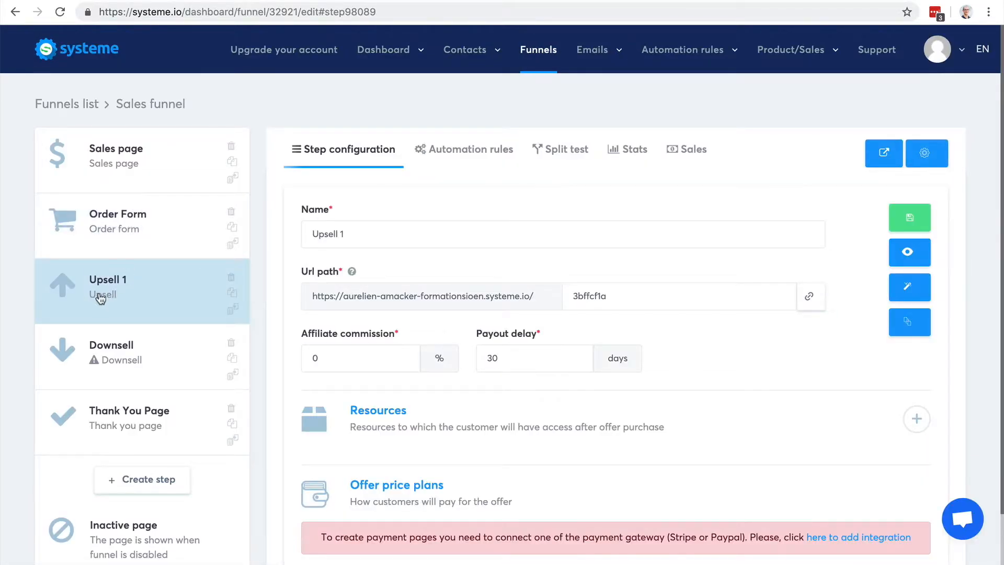
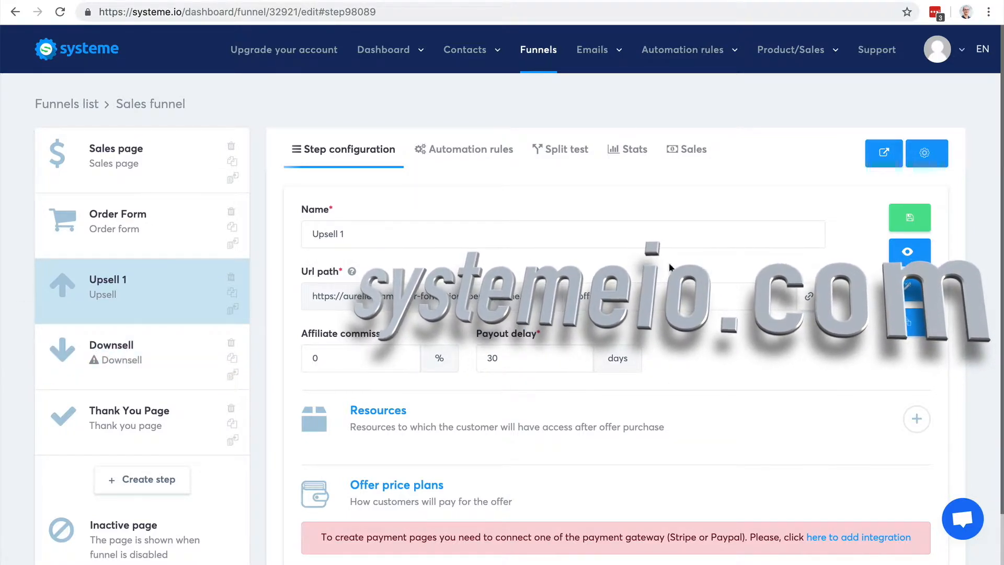
Add a resource of type Membership course to the Upsell 1 offer.
scroll(967, 330, down, 2)
scroll(967, 330, up, 2)
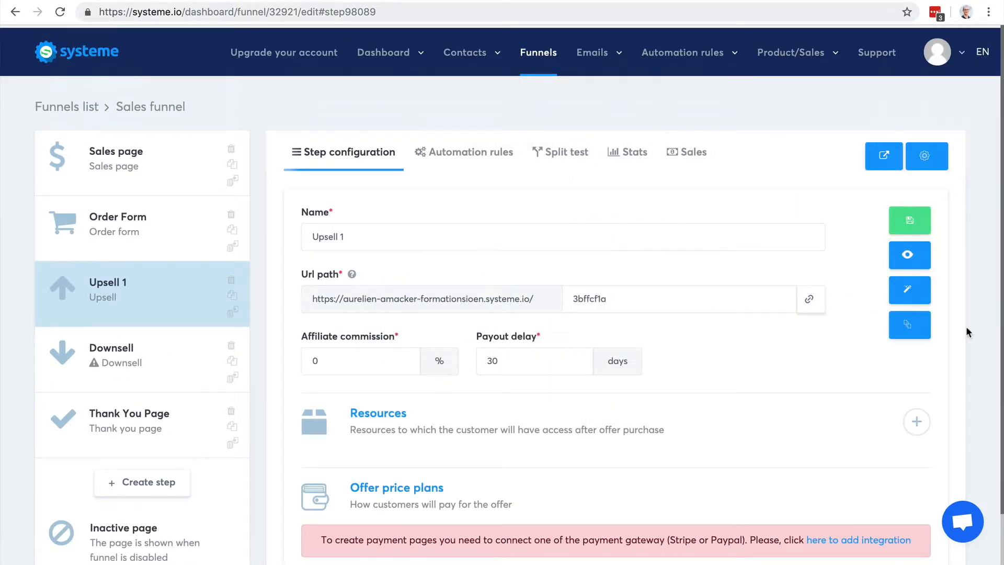
scroll(965, 332, down, 2)
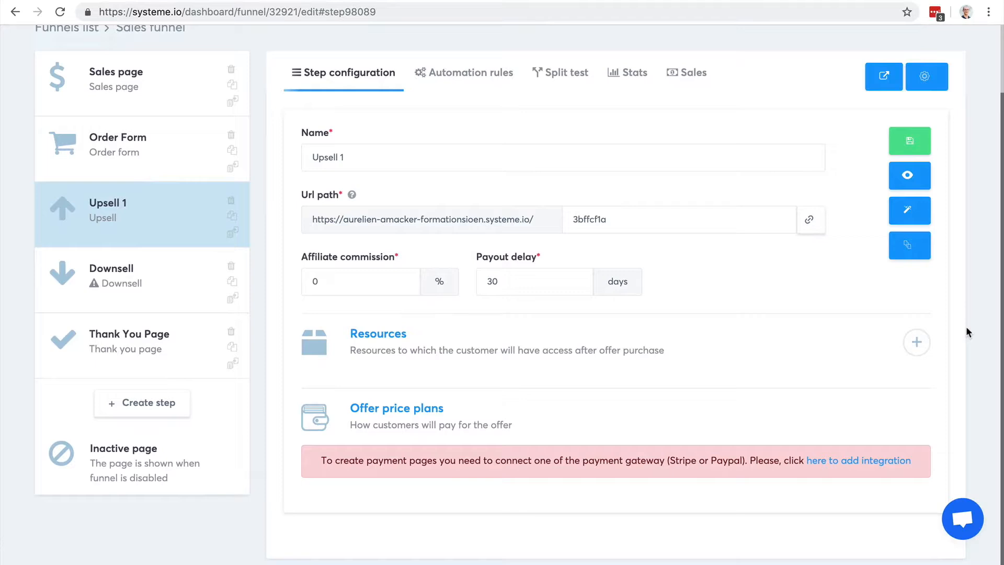
click(917, 343)
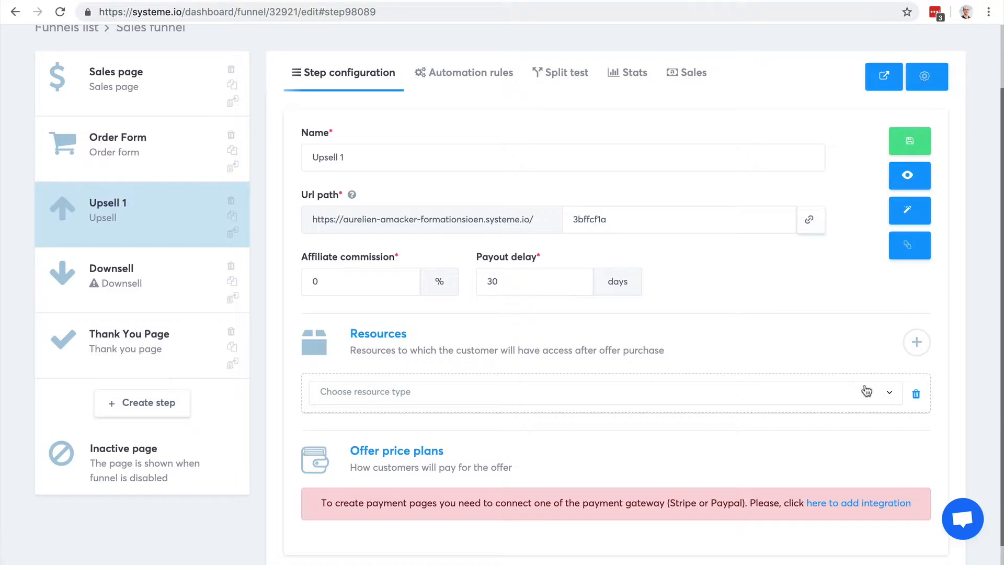
click(881, 396)
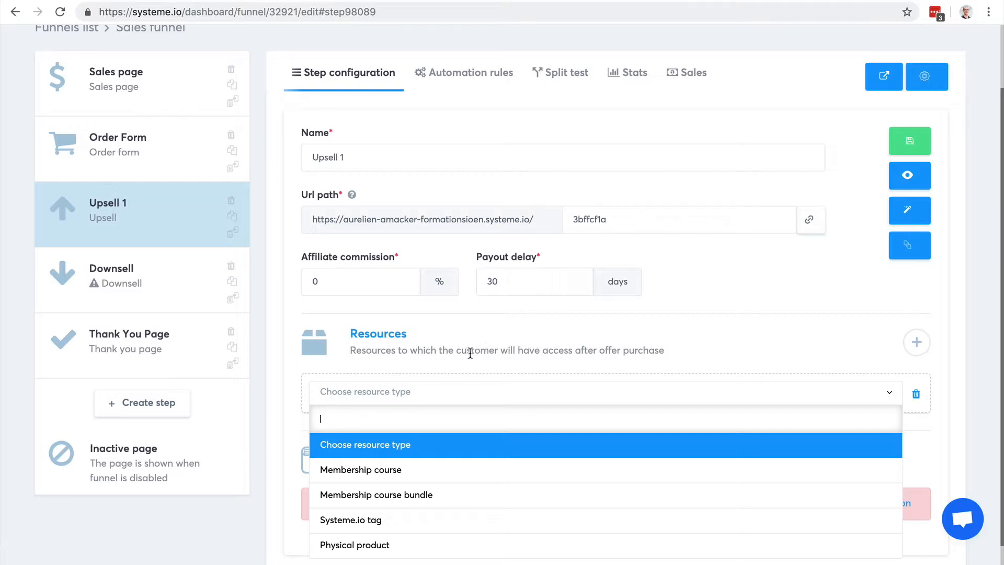
scroll(536, 339, down, 1)
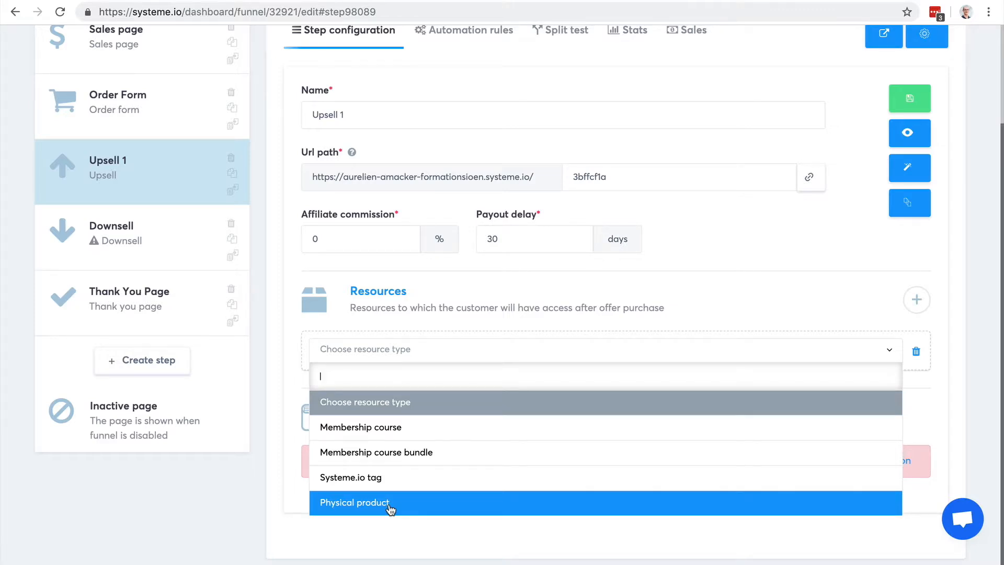
click(392, 427)
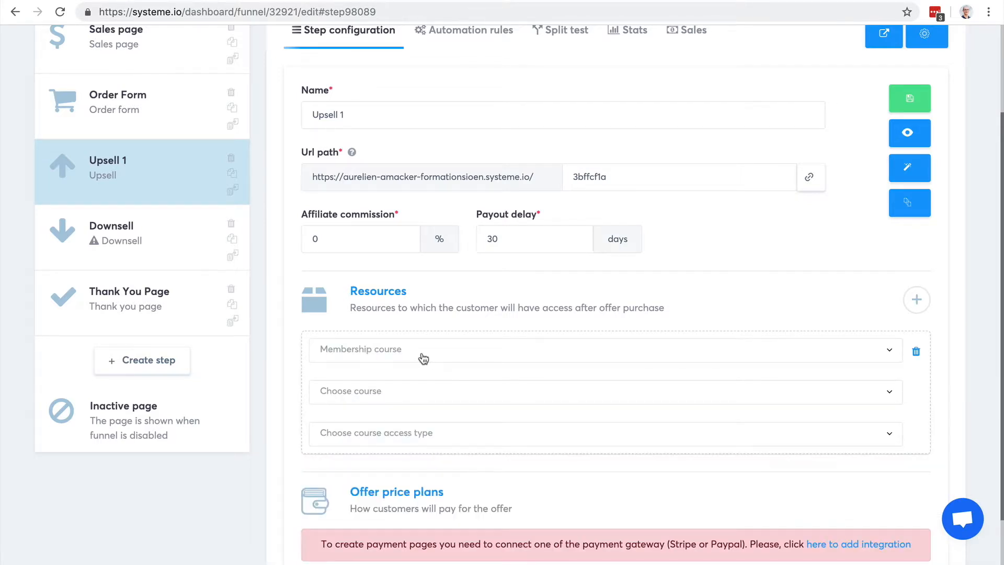
Check the course choices and course access types offered for the membership course resource.
click(419, 397)
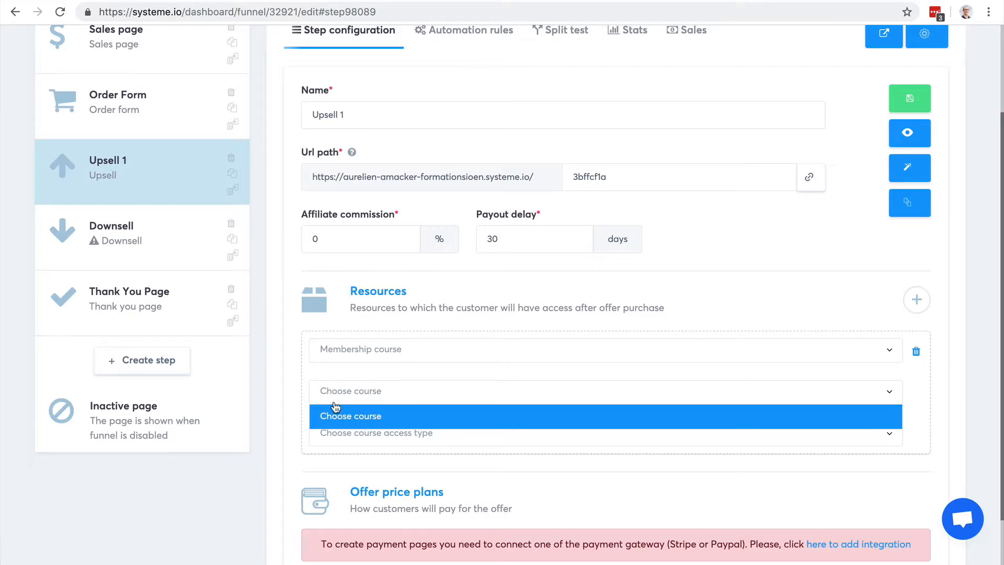
click(369, 416)
click(410, 436)
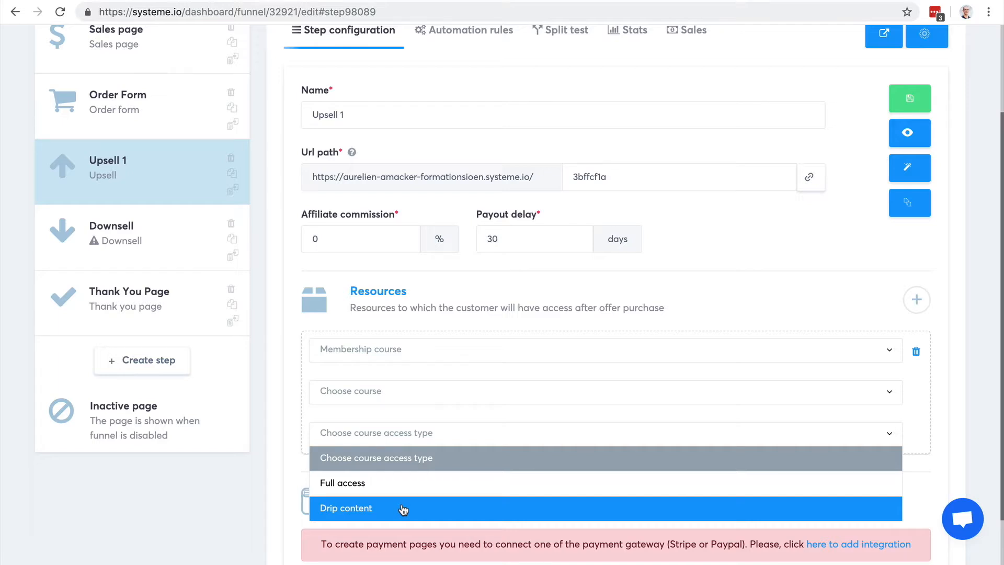
click(259, 473)
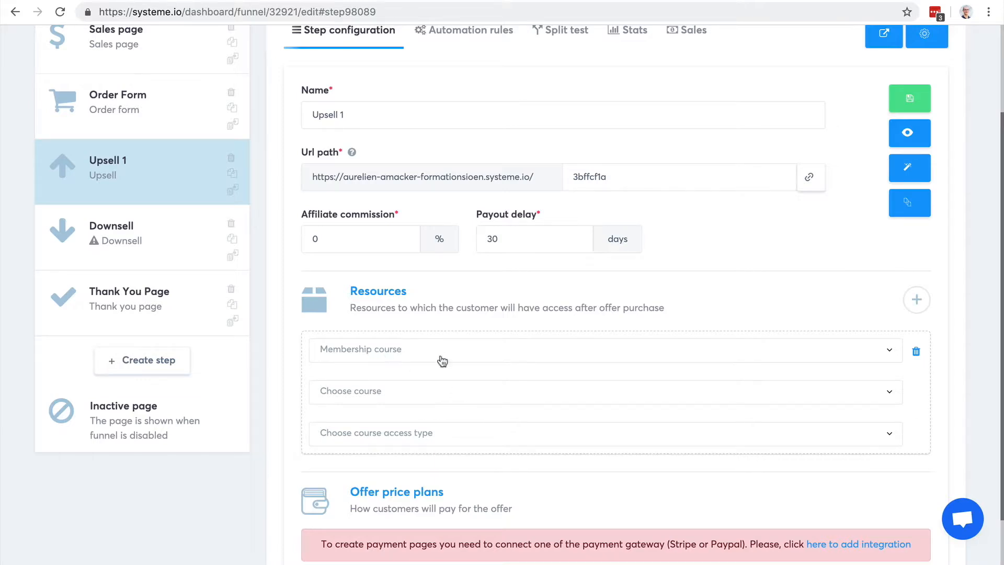
Add a second resource of type Systeme.io tag to Upsell 1 and assign it the Blog-leads tag.
click(917, 302)
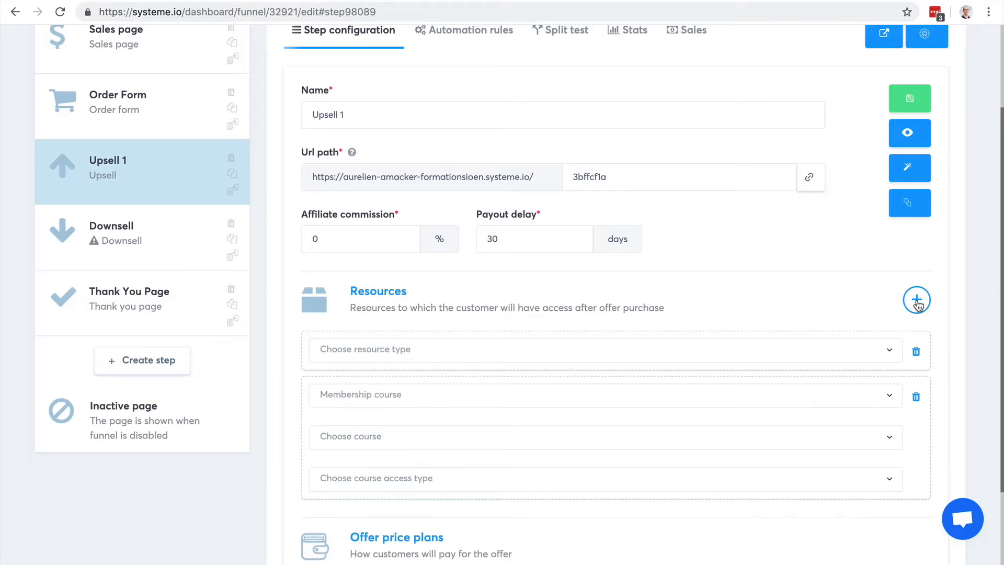
click(707, 349)
click(630, 475)
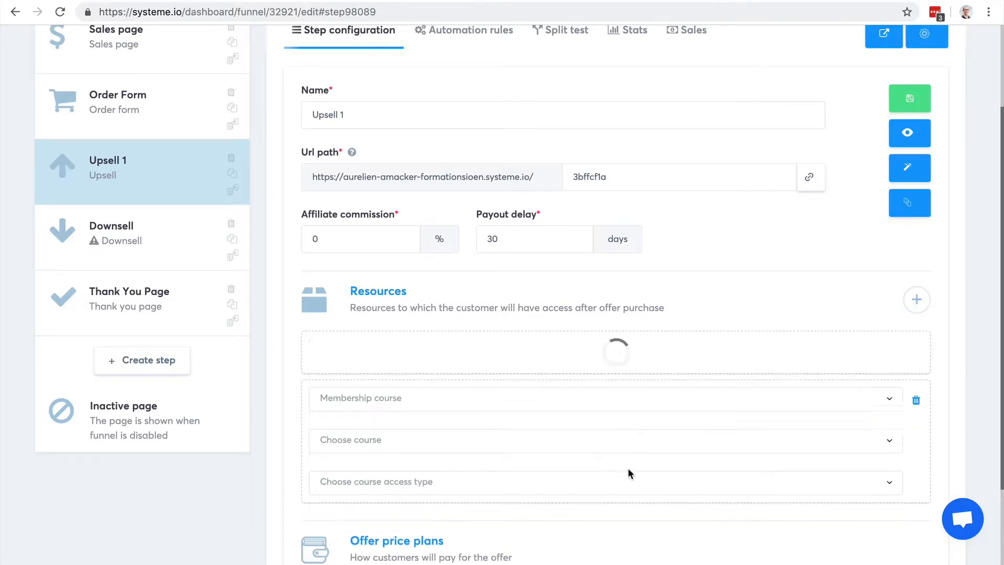
click(421, 395)
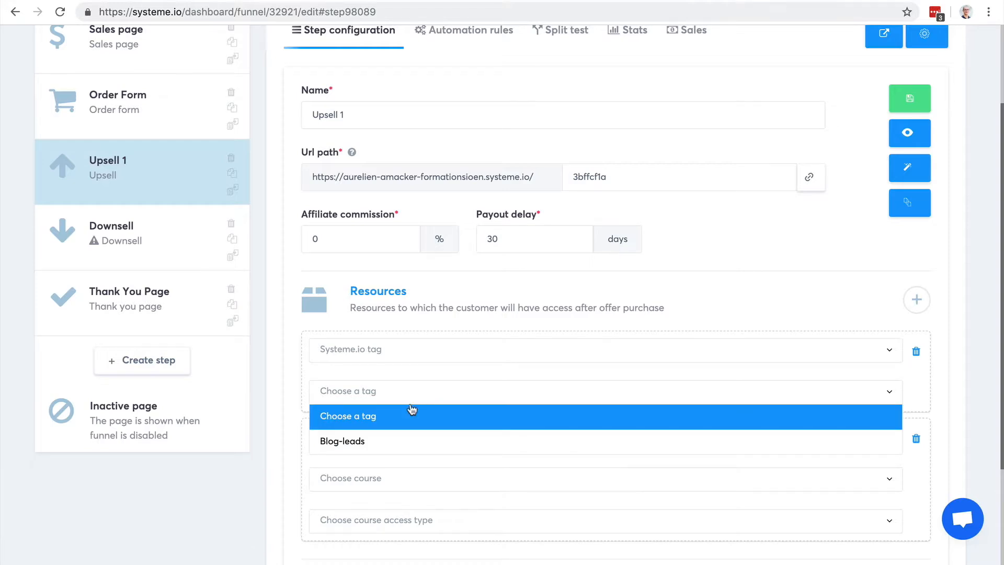
click(399, 443)
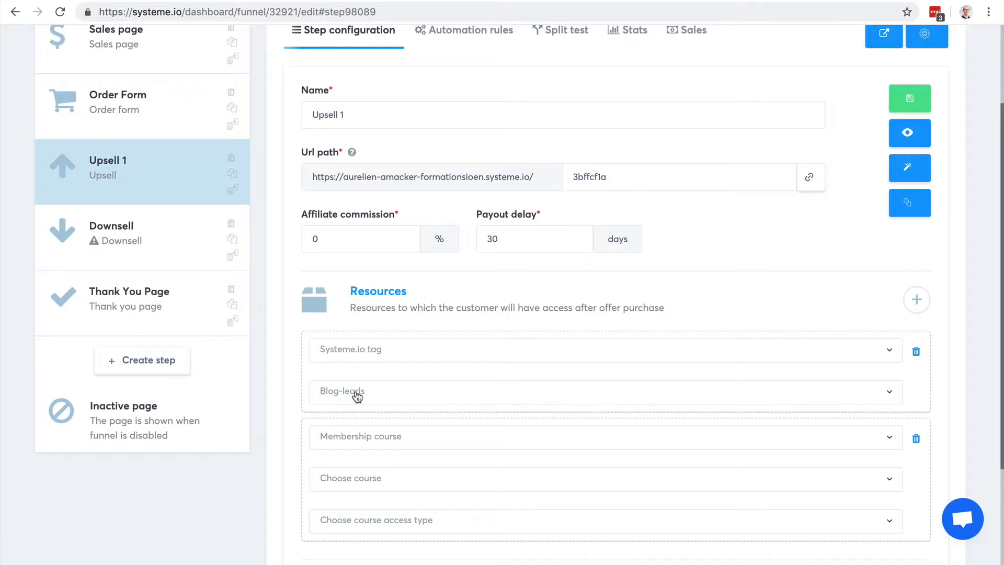
Go to the email newsletters and start creating a new newsletter.
scroll(494, 301, up, 3)
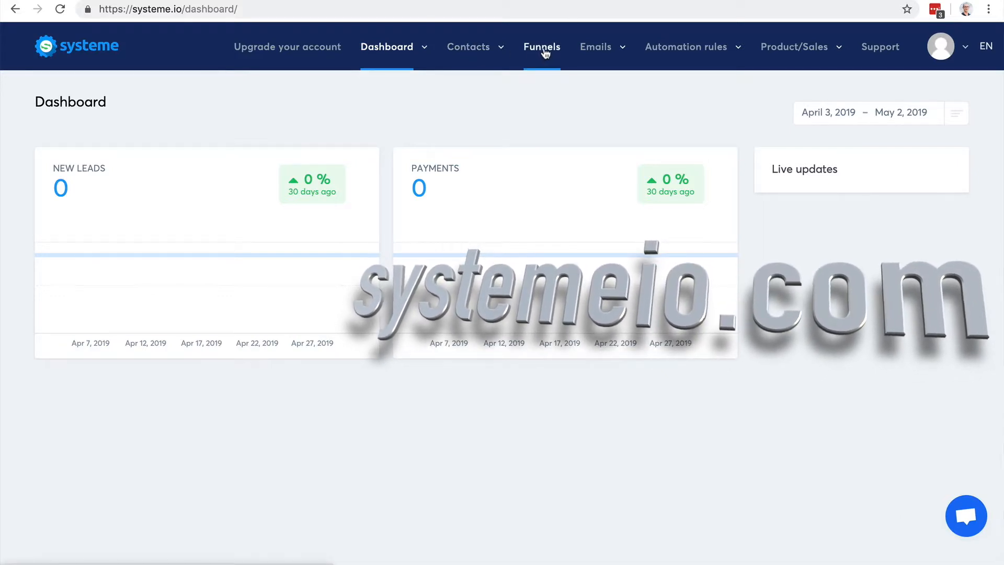
mouse_move(597, 53)
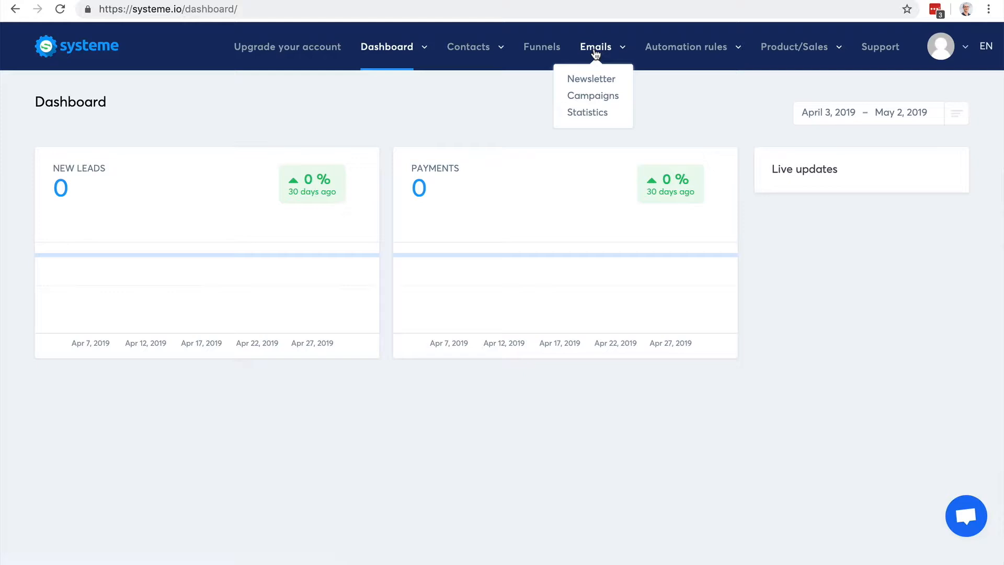
click(602, 81)
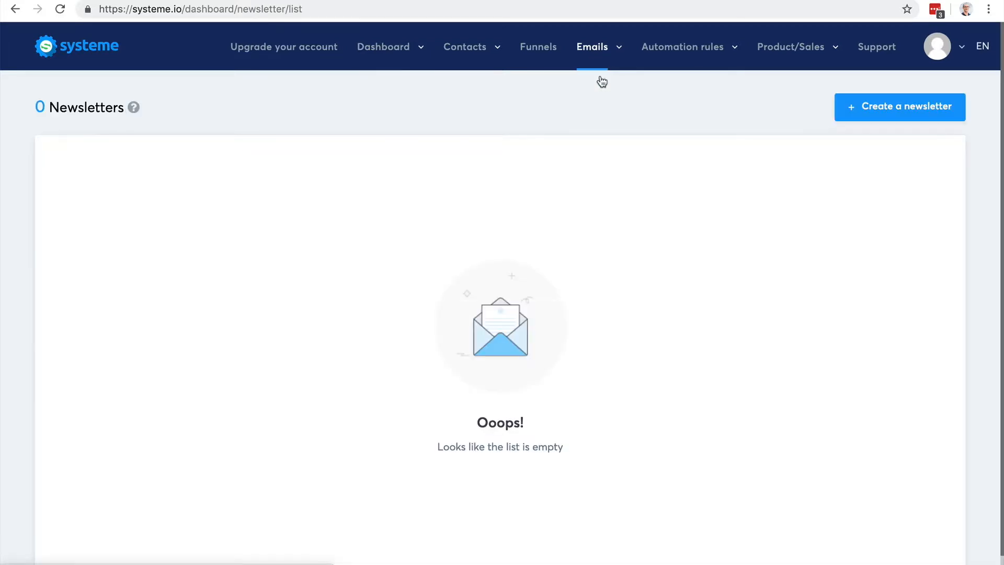
click(859, 105)
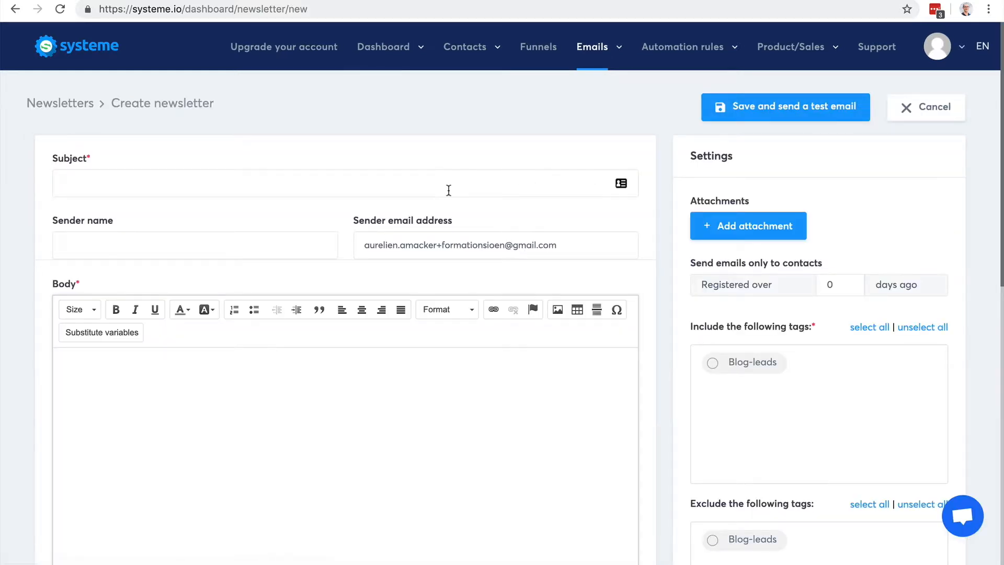
Set the newsletter's subject to "How can I help you?" and include contacts with the Blog-leads tag.
click(281, 182)
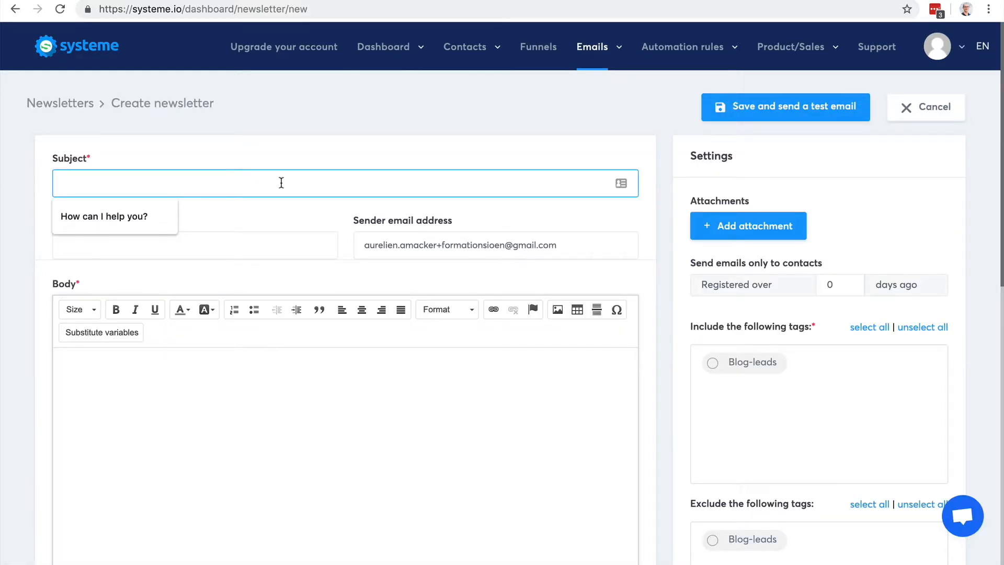
click(150, 218)
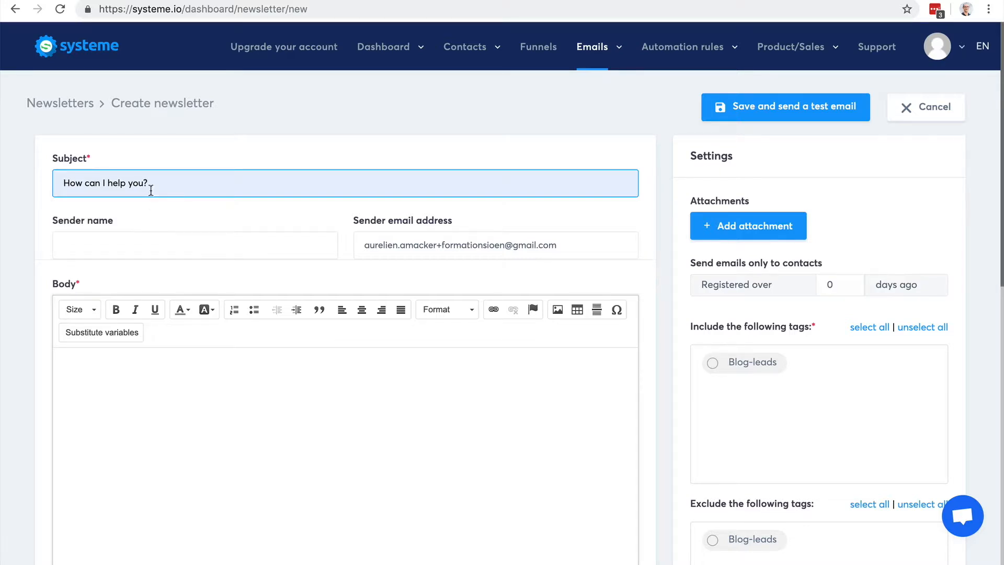
click(144, 247)
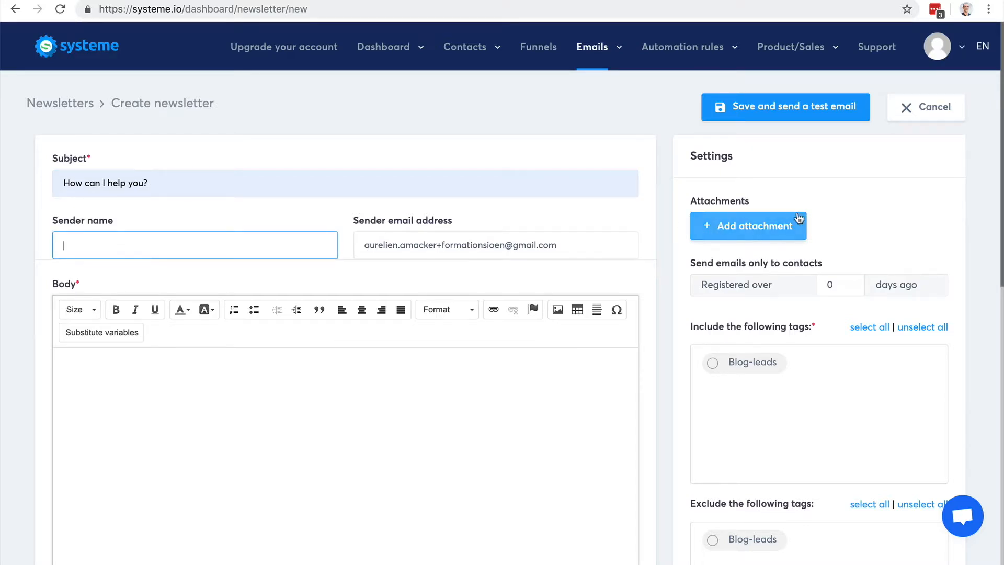
scroll(798, 214, down, 1)
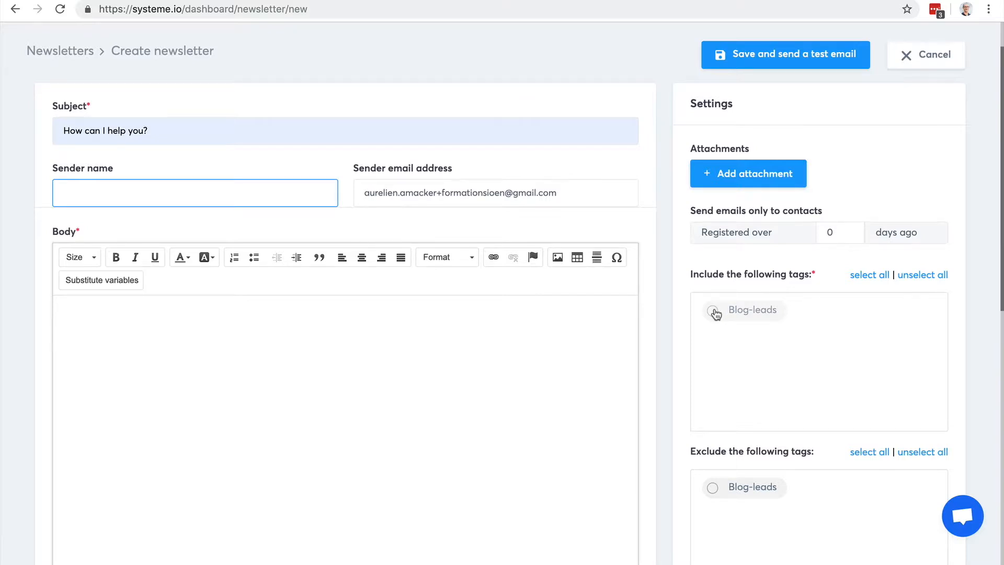
click(714, 311)
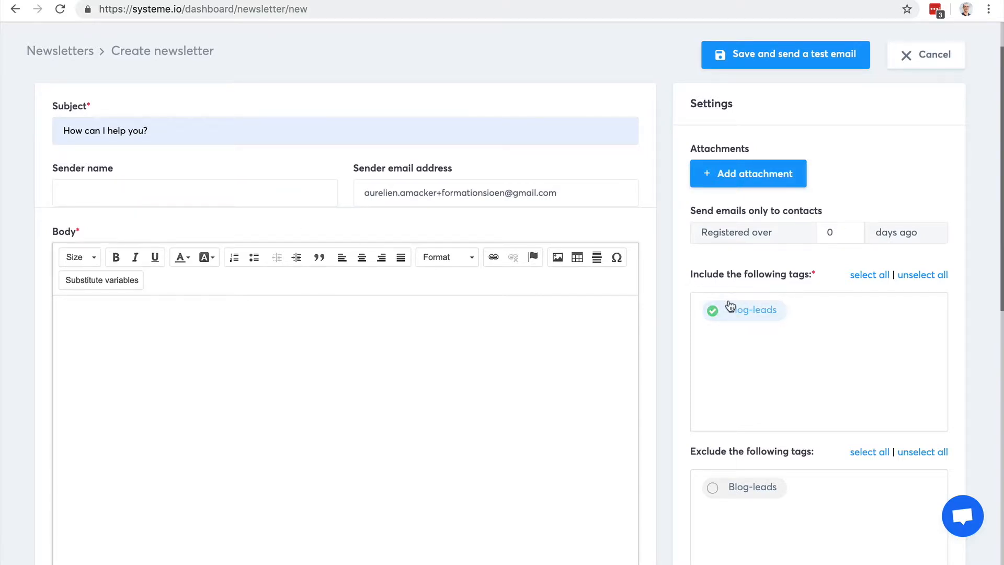
click(148, 194)
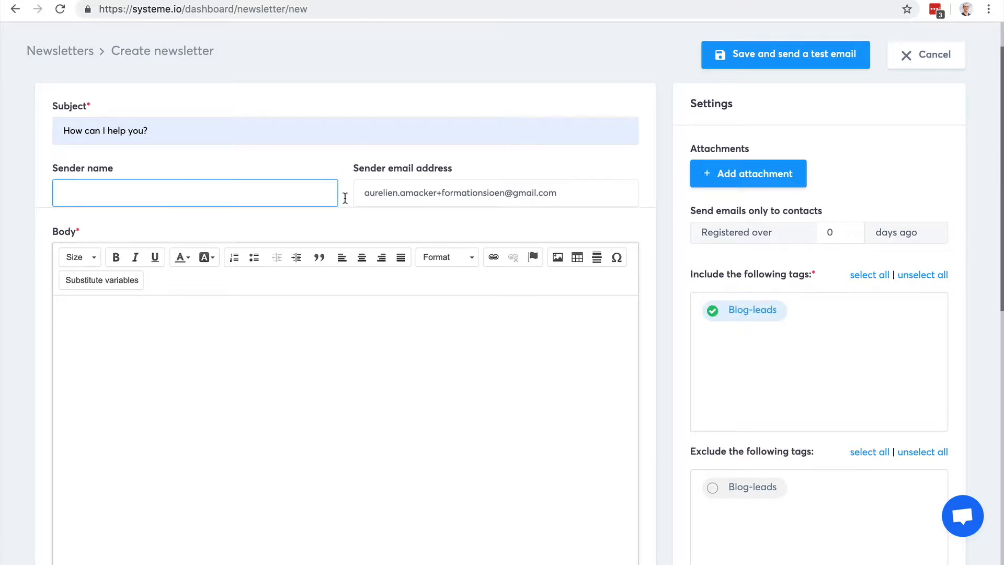
scroll(766, 242, up, 1)
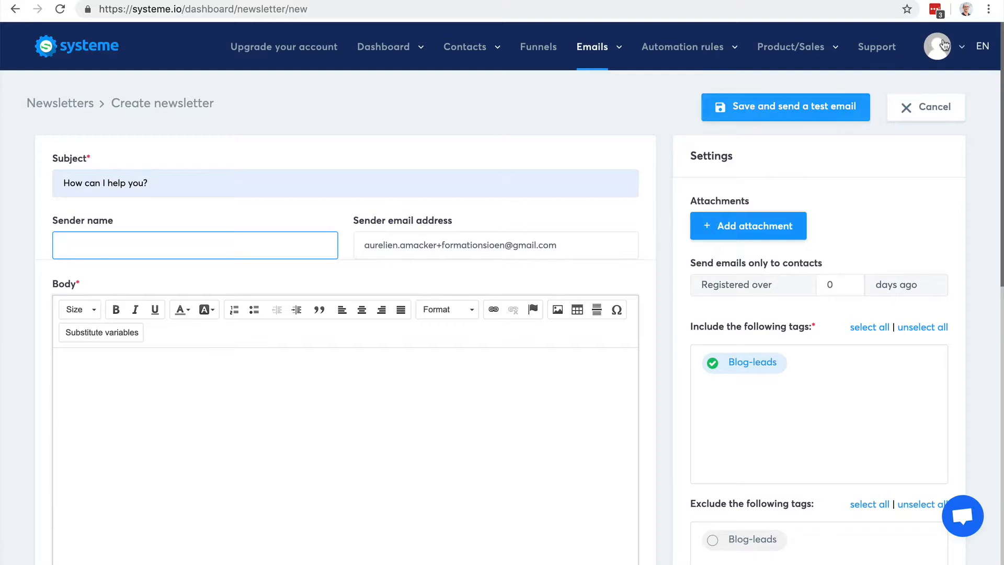
click(944, 52)
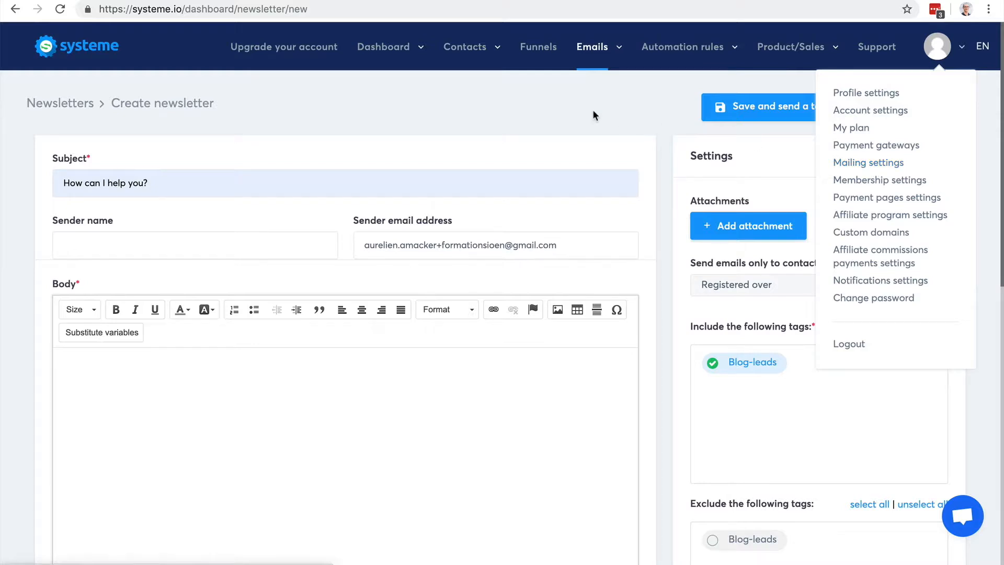
Write the newsletter body as "Hi there," followed directly by a new paragraph "I would like to...".
click(203, 425)
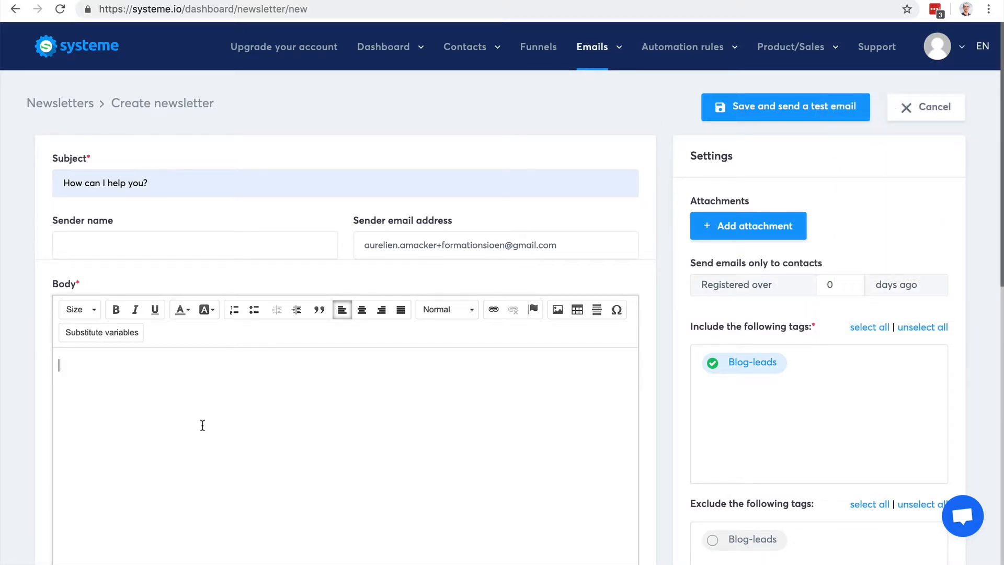
text(Hell)
key(BackSpace)
key(BackSpace)
key(BackSpace)
text(i there,  )
text(I would like to...)
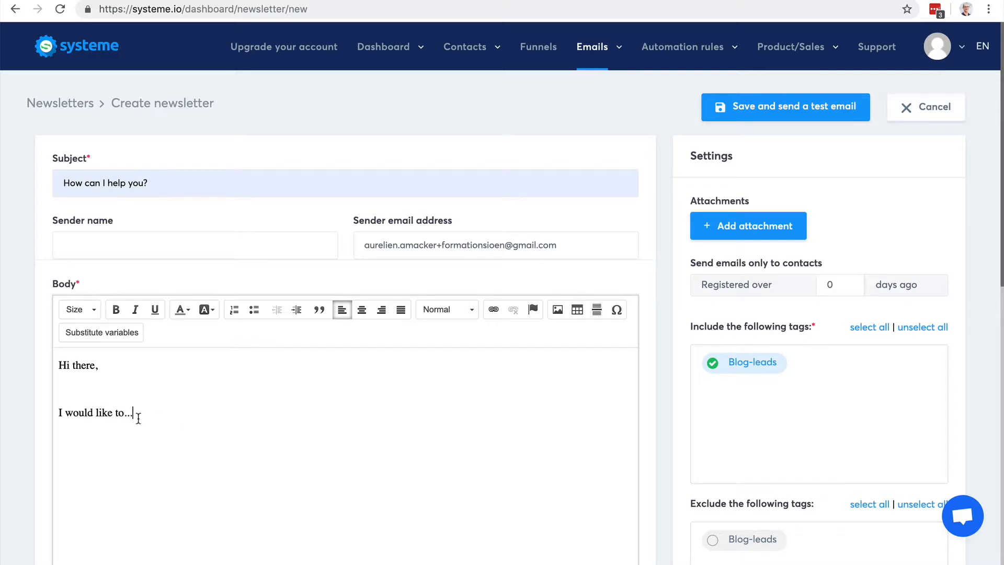
click(58, 413)
key(BackSpace)
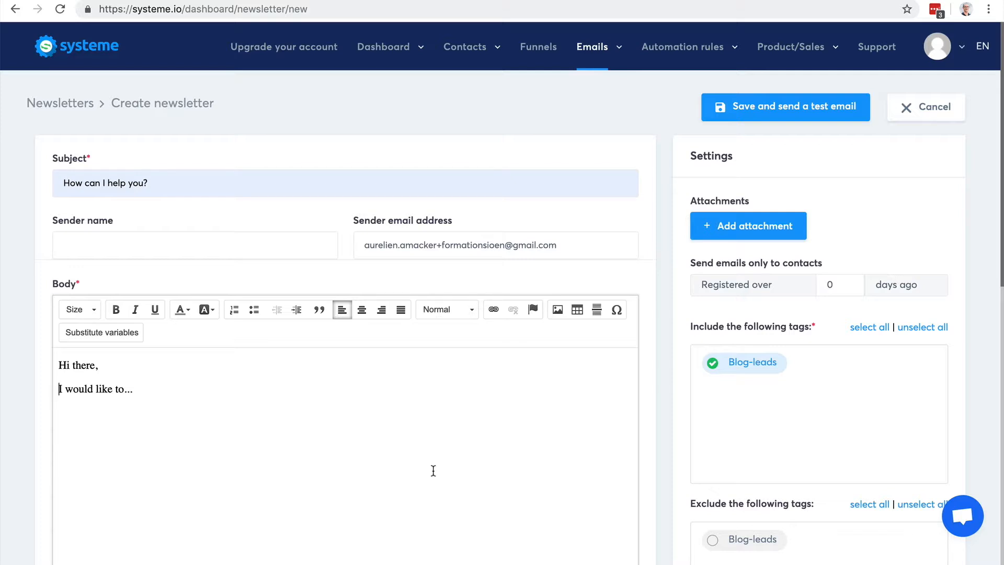
Examine the newsletter's footer area and the exclude-tags note.
drag(85, 389, 133, 390)
scroll(301, 405, down, 5)
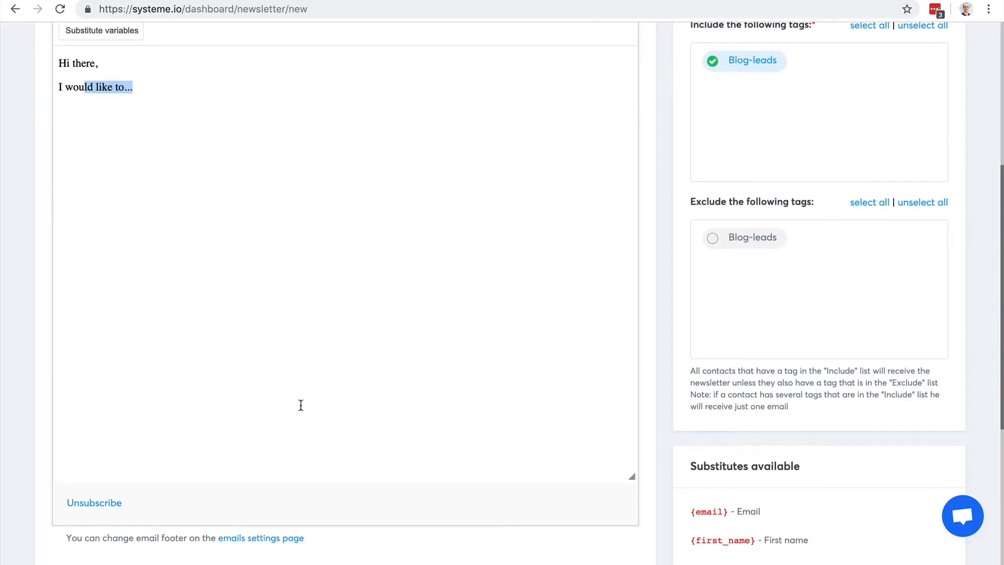
scroll(301, 405, down, 3)
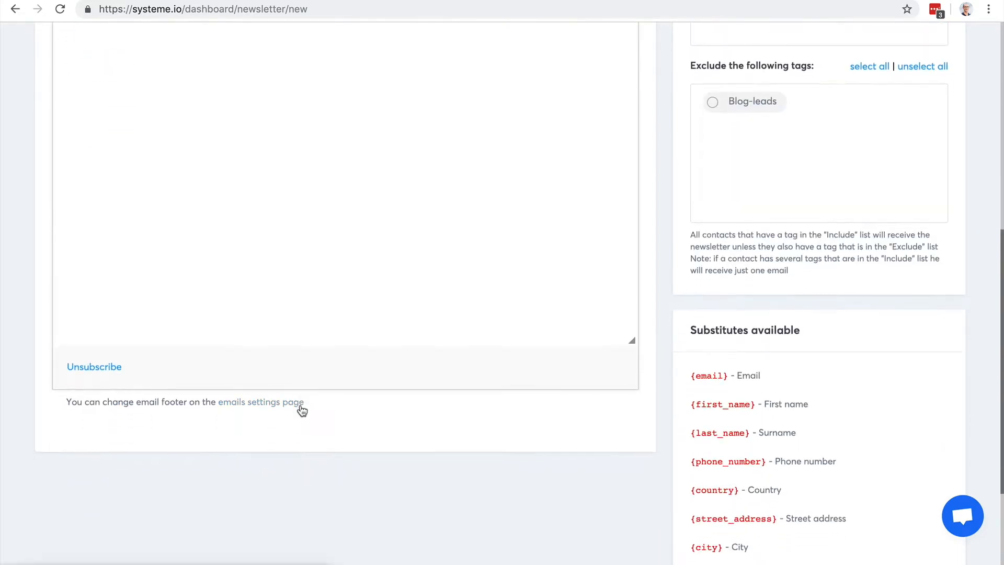
scroll(301, 405, up, 6)
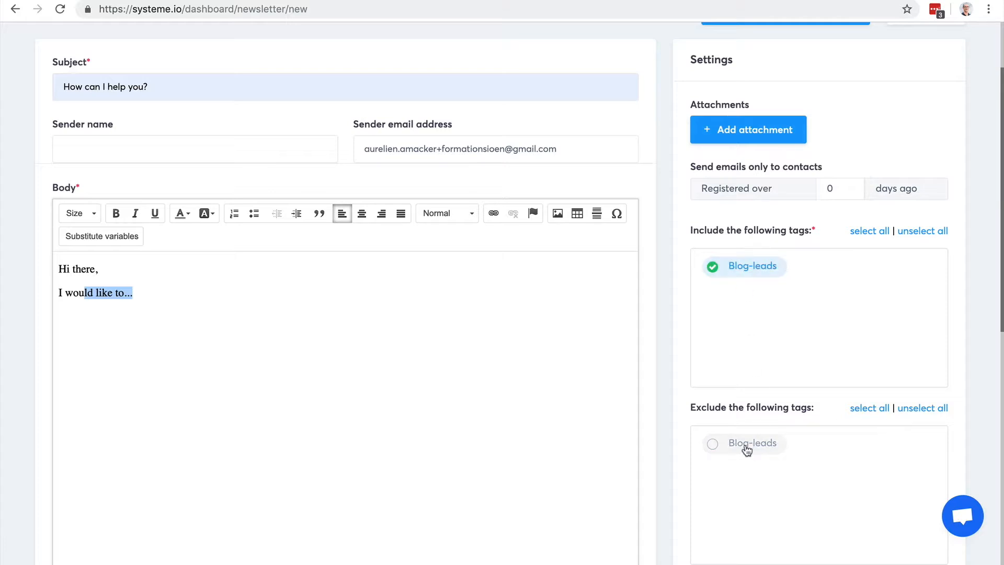
Limit the newsletter to contacts registered over 8 days ago.
scroll(848, 363, up, 3)
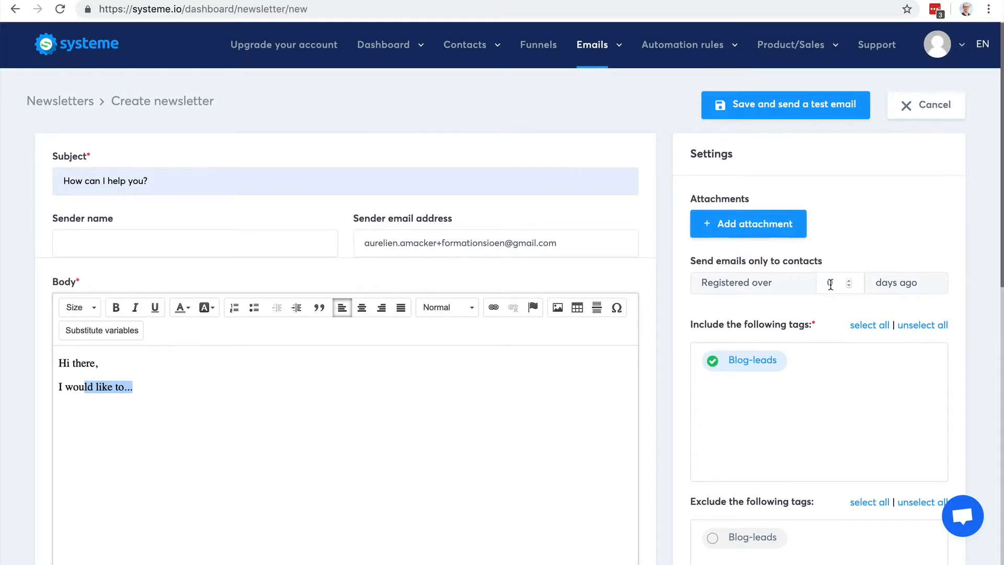
double_click(848, 281)
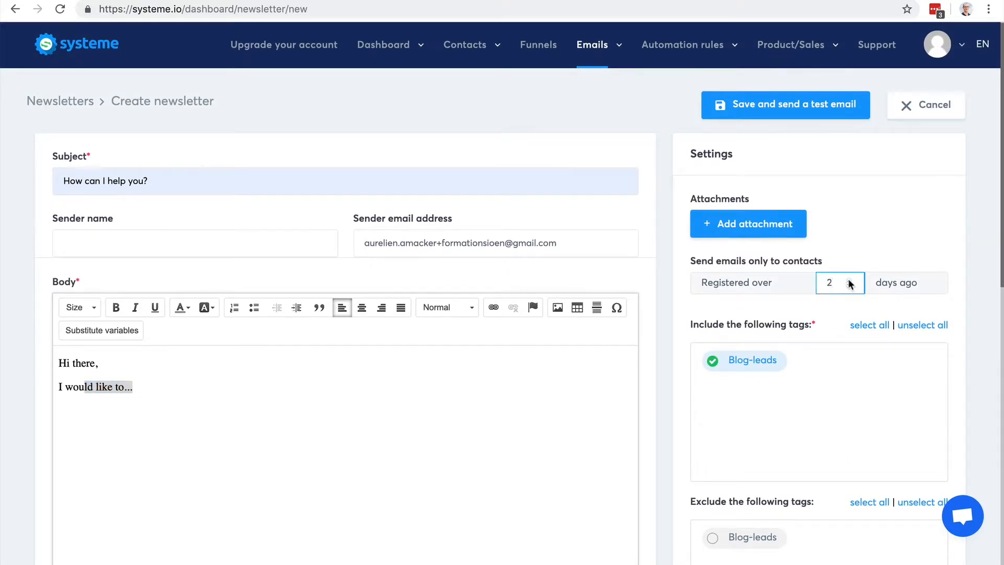
key(Up)
key(Up)
key(Up)
key(Up)
click(848, 280)
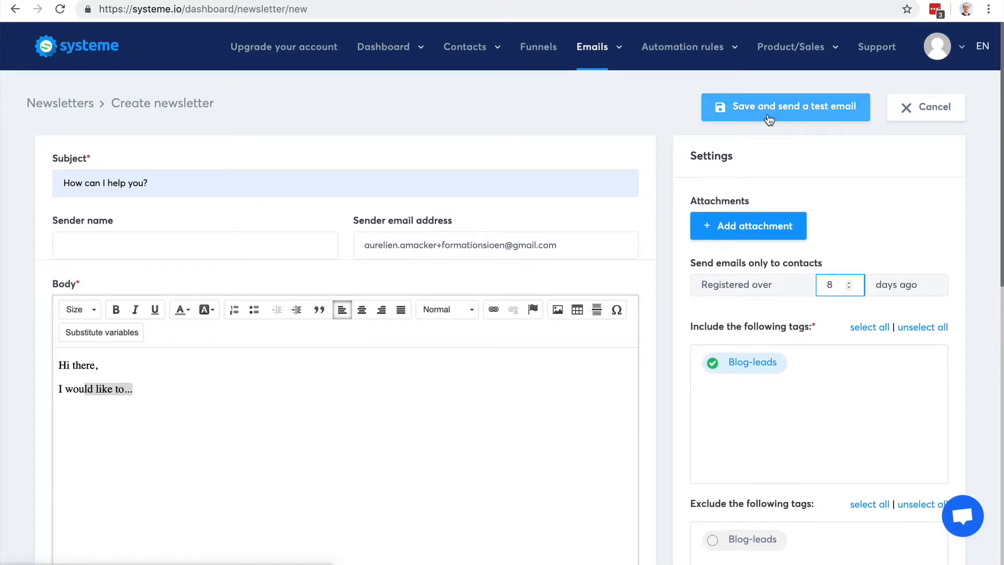
Create an email campaign named "5 day coaching course".
mouse_move(596, 53)
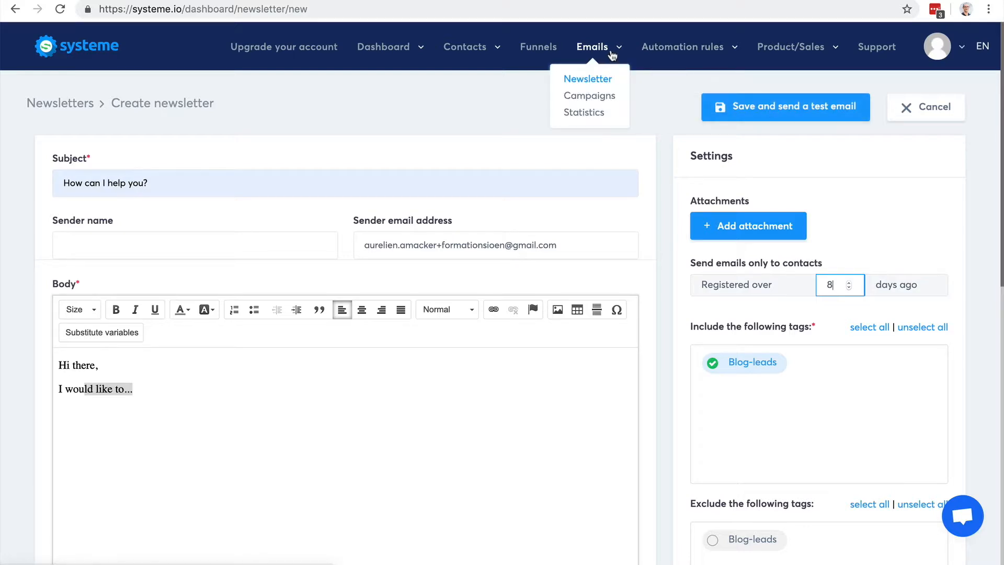
click(590, 97)
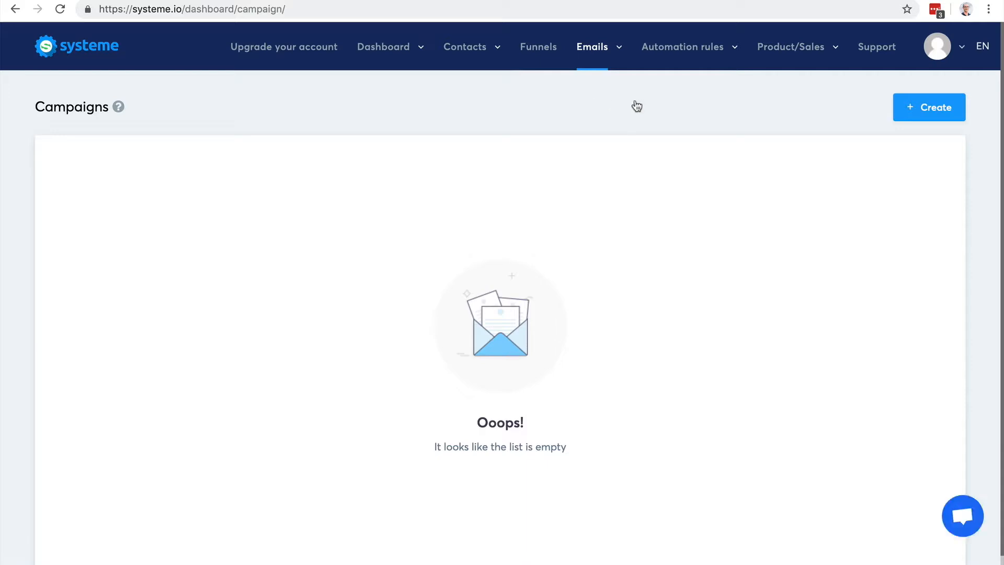
click(936, 108)
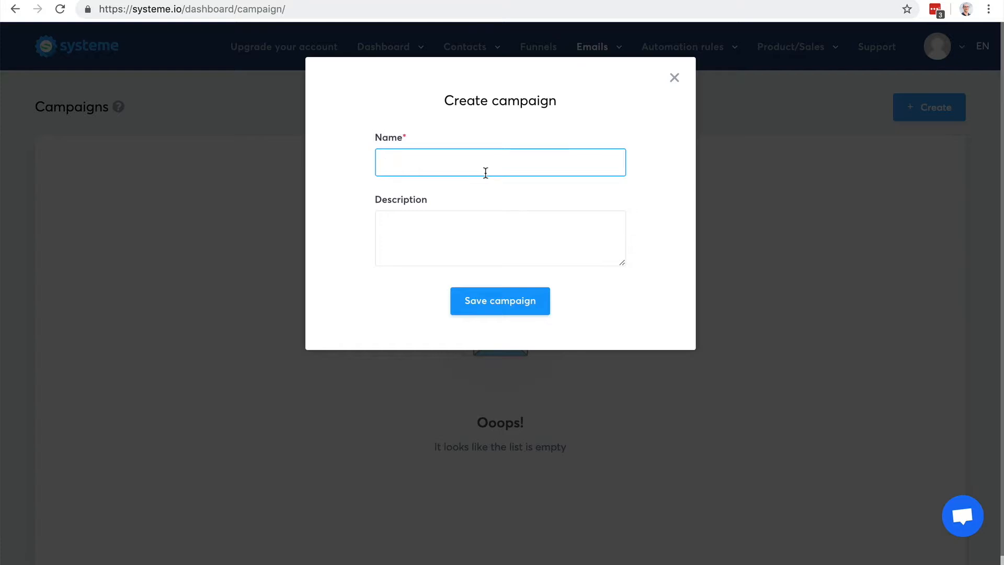
text(5 day coaching course)
click(516, 299)
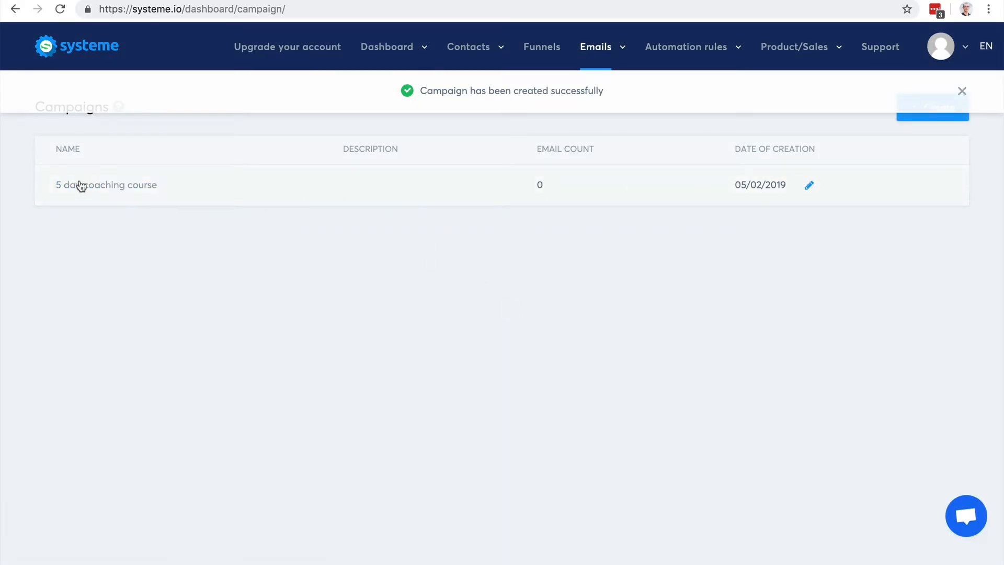
Add an email to the 5 day coaching course campaign with the subject "Here is your freebie".
click(81, 185)
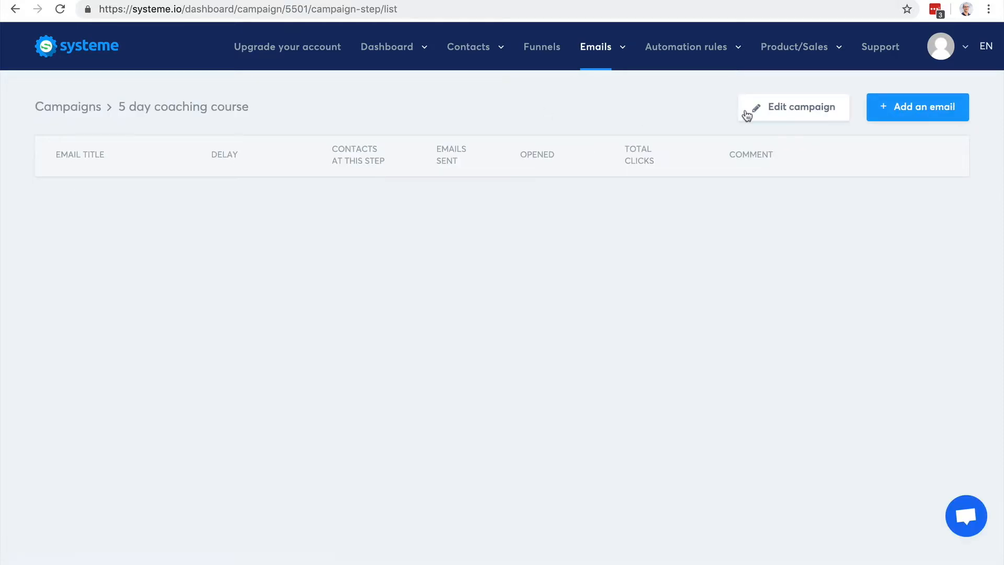
click(897, 108)
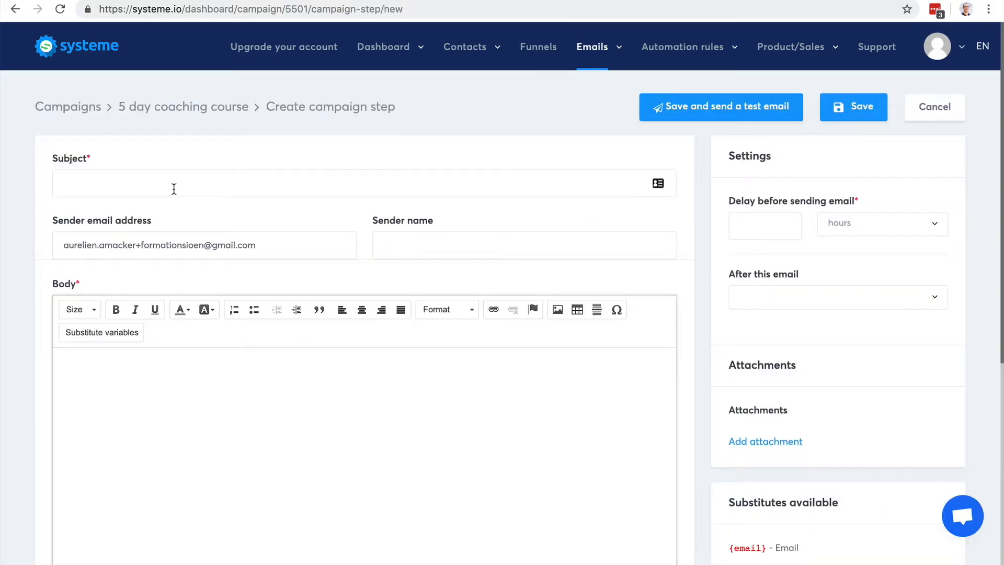
click(174, 189)
text(Here is )
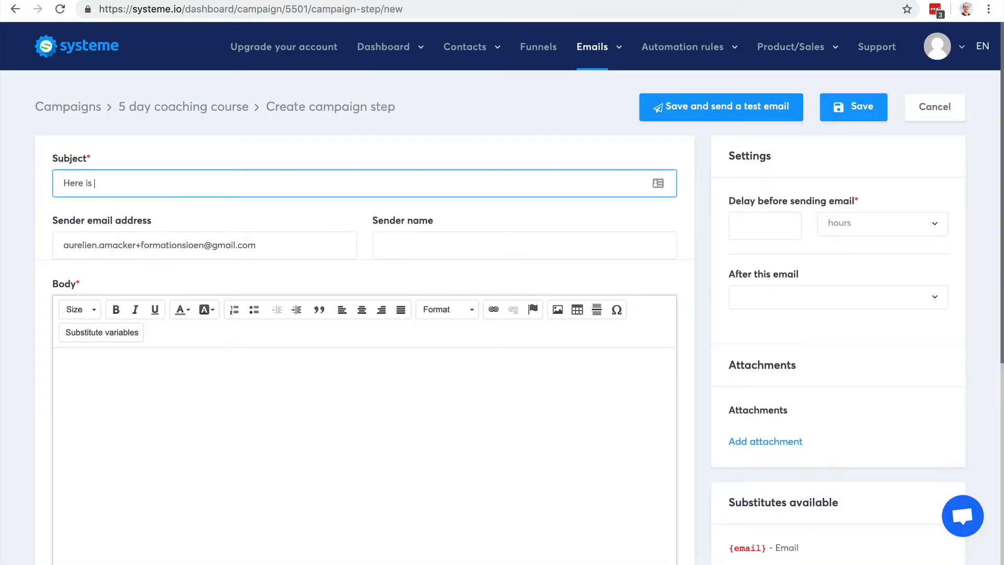
text(your freebie)
click(437, 246)
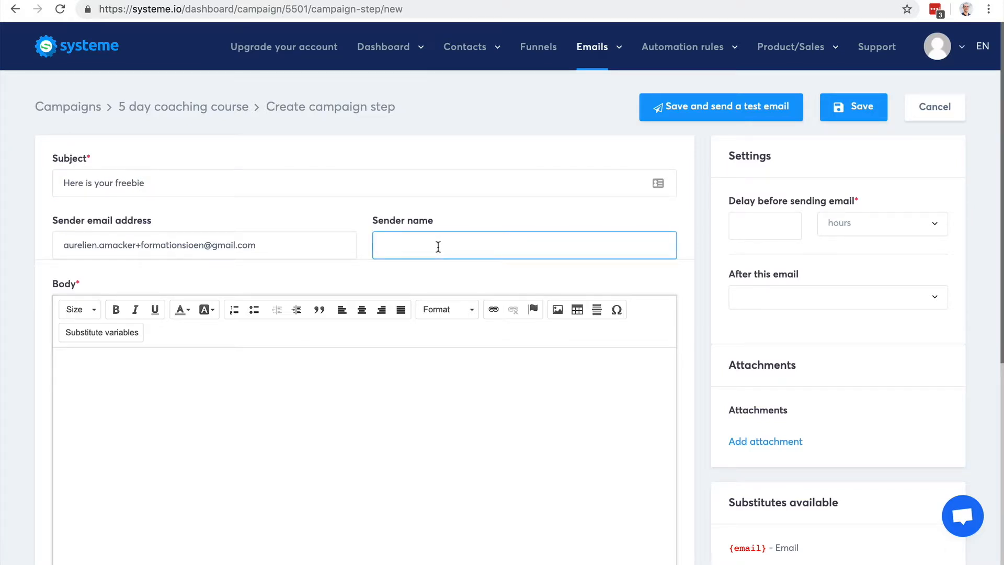
Set the delay before sending the campaign email to 0 hours.
click(754, 221)
text(0)
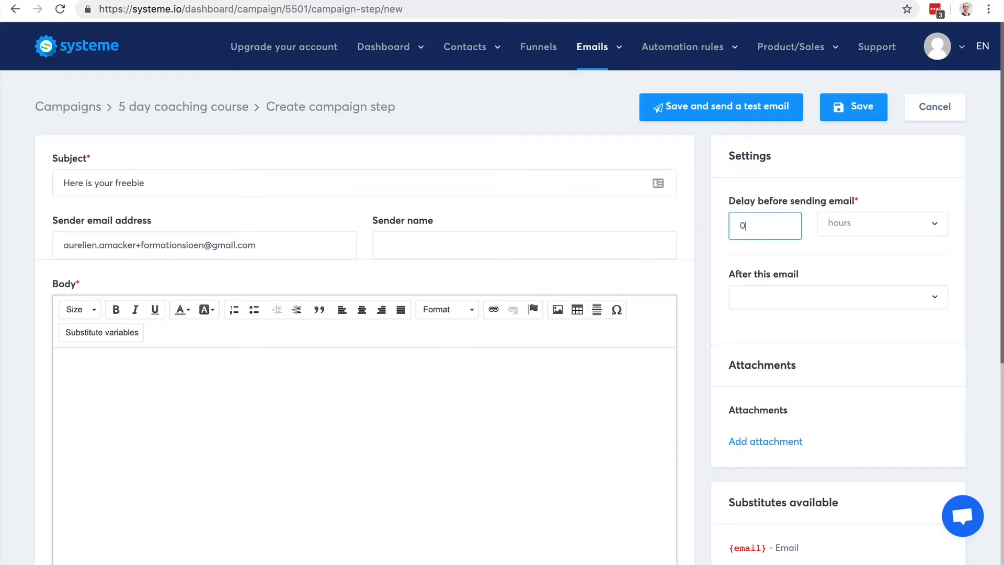
click(869, 226)
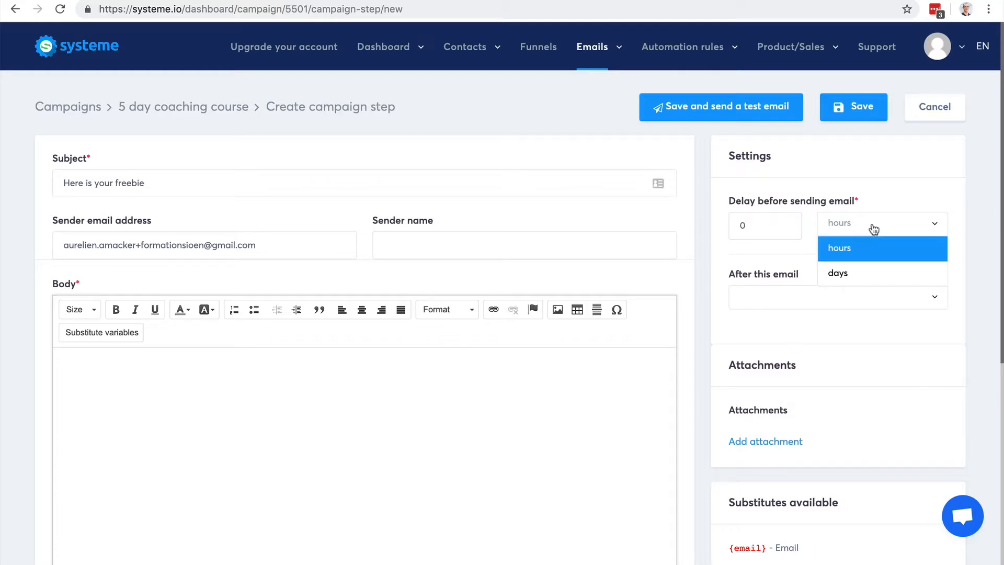
click(897, 184)
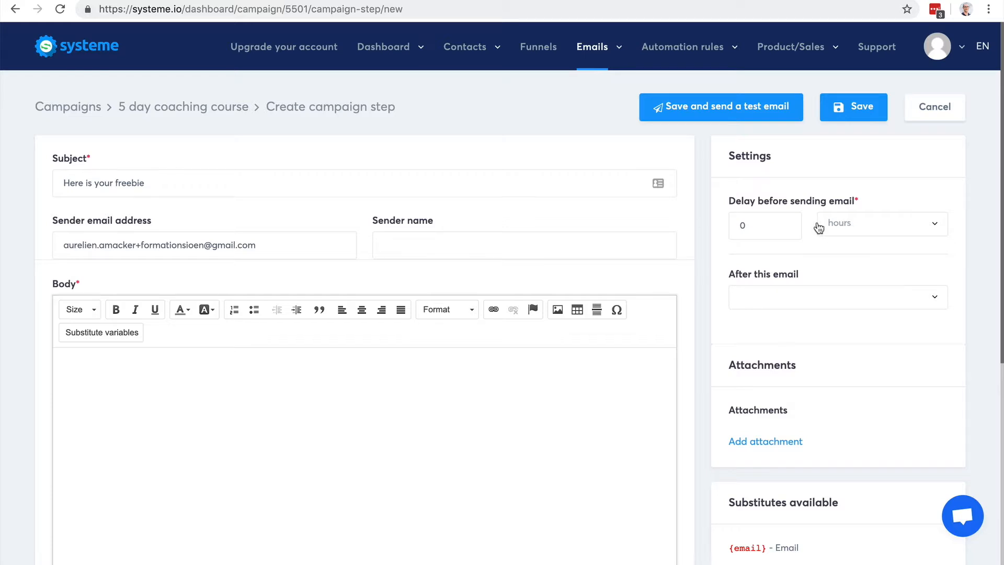
click(791, 298)
click(960, 285)
Enter "Hi" as the campaign email's body and try to save it and send a test email.
scroll(848, 384, down, 1)
scroll(847, 389, down, 1)
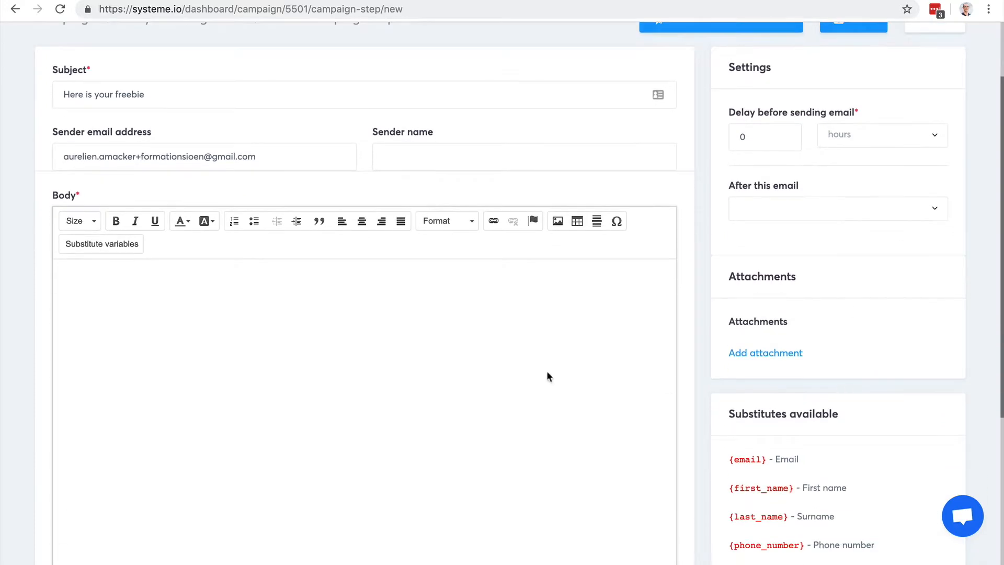
click(379, 353)
text(H)
key(BackSpace)
text(Hi)
scroll(747, 285, up, 2)
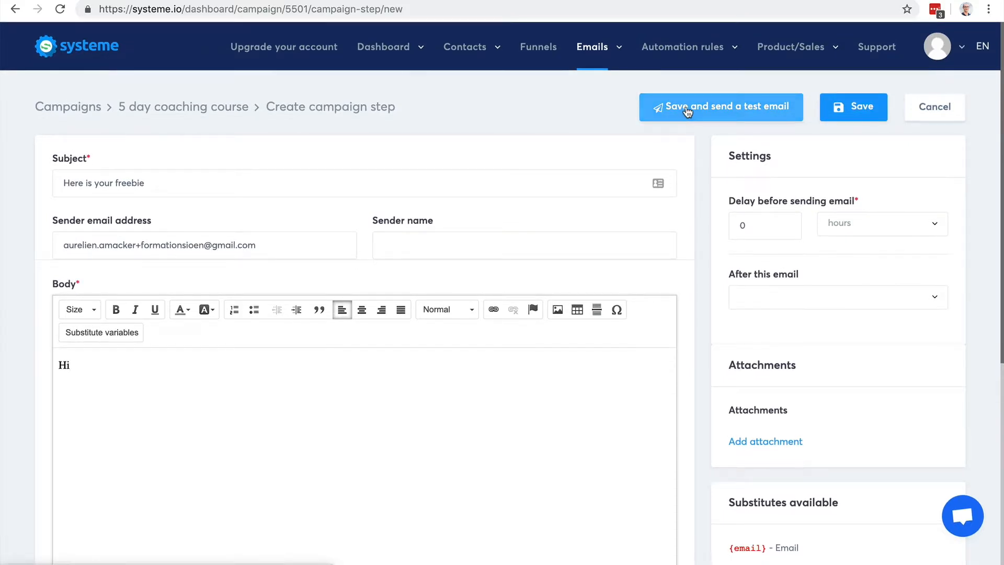
click(688, 109)
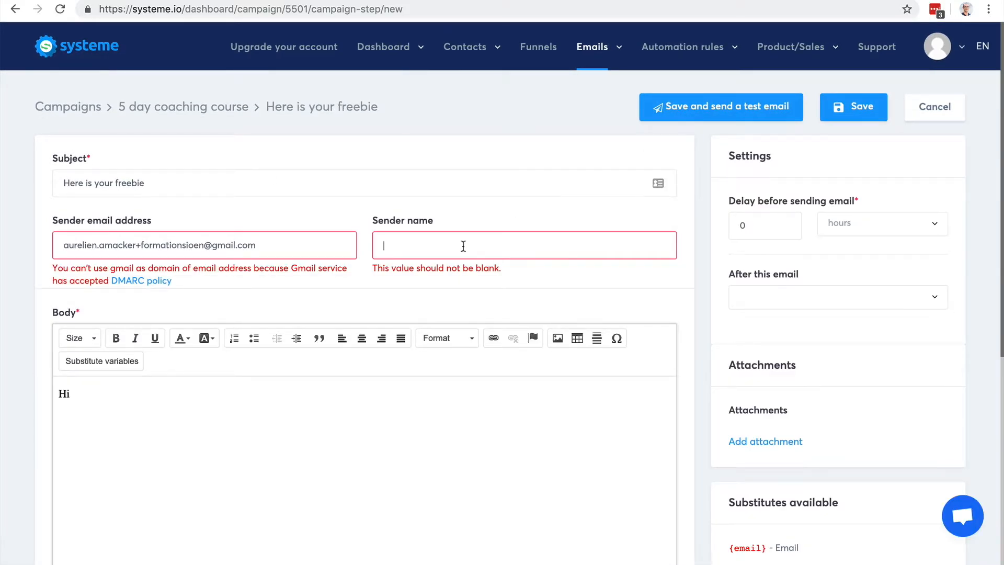
Examine the validation message about the sender email address and the DMARC policy.
drag(276, 244, 60, 238)
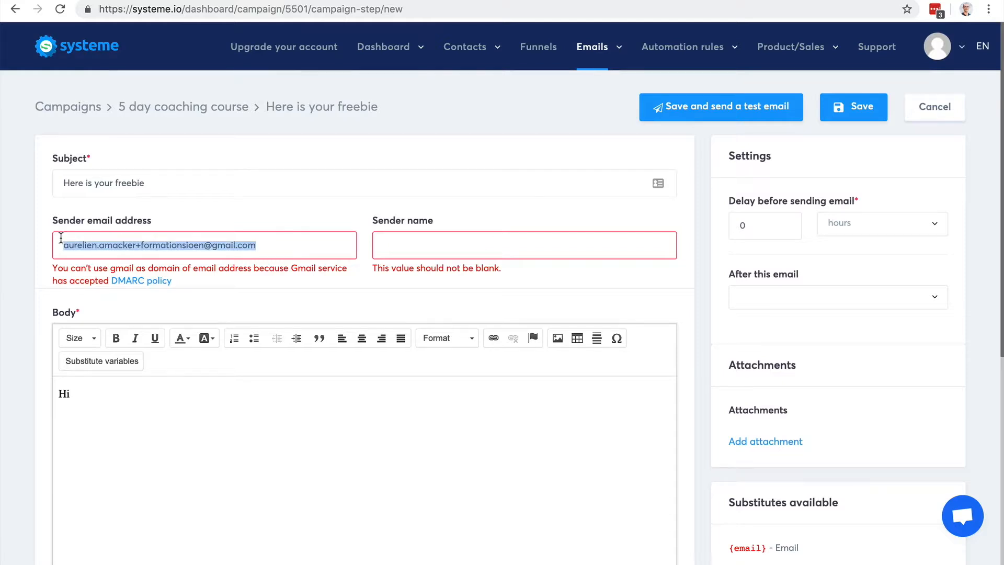
scroll(60, 238, down, 1)
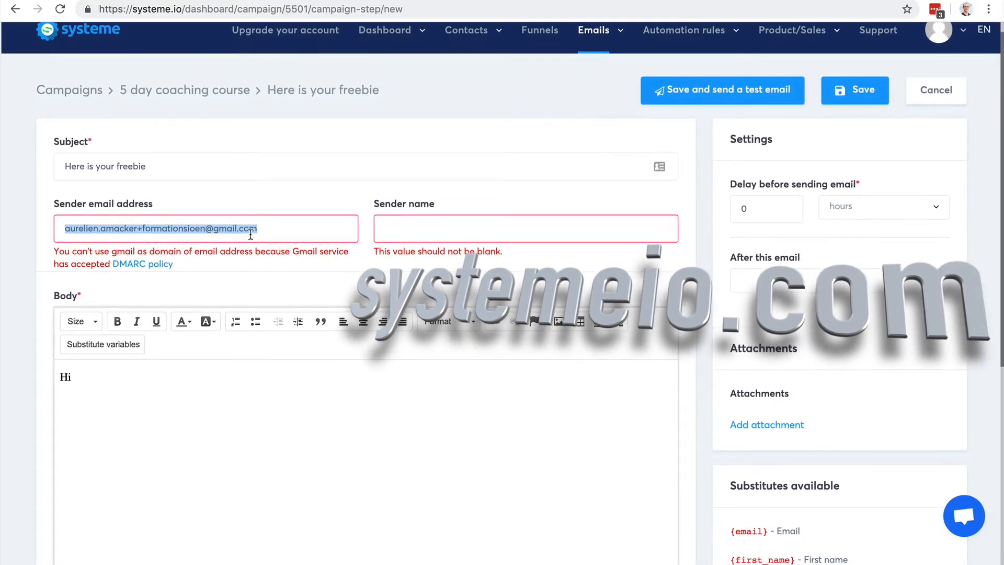
click(268, 233)
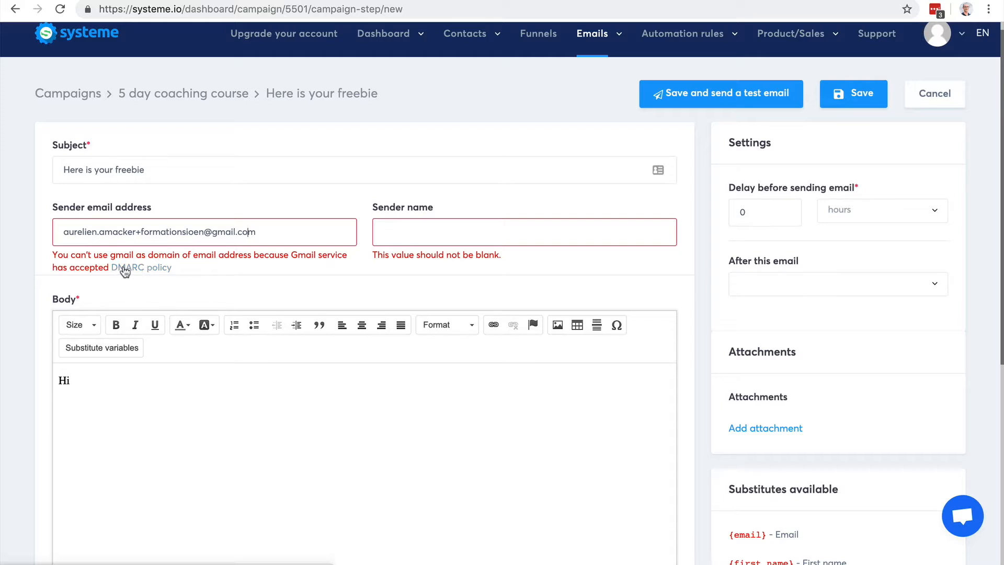
drag(291, 255, 309, 265)
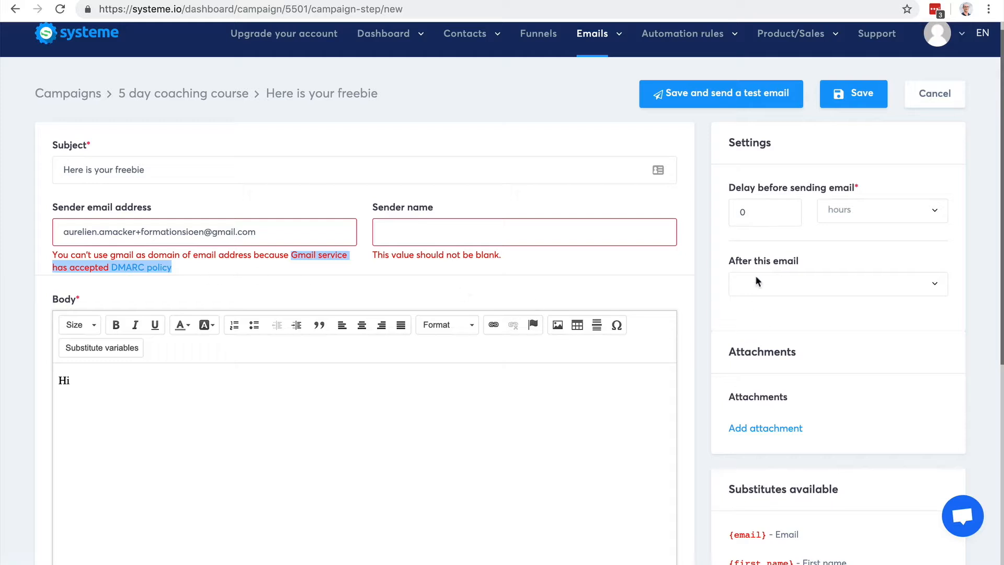
Highlight the part of the sender address error that mentions Gmail and the DMARC policy.
scroll(758, 251, up, 1)
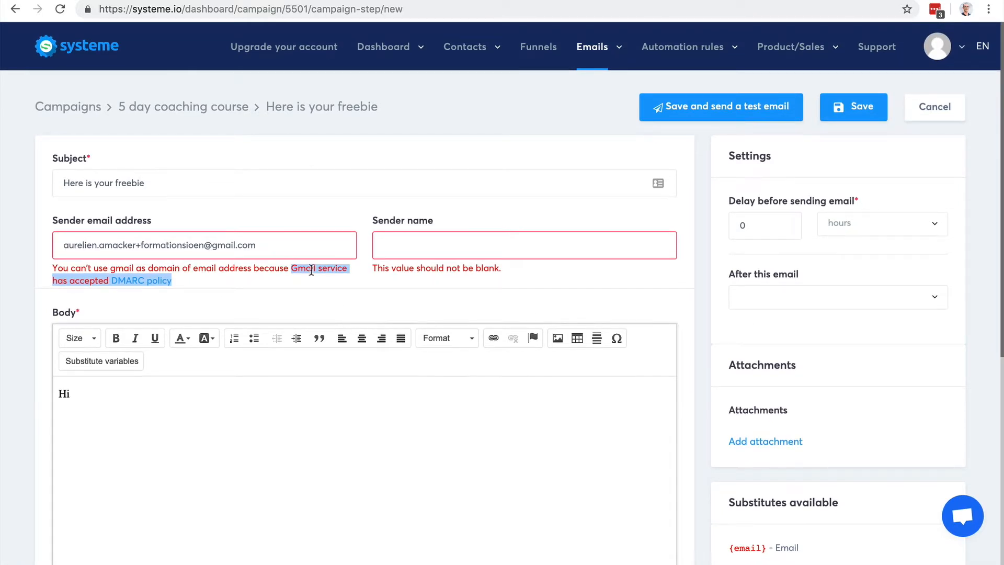
click(311, 270)
drag(291, 268, 152, 288)
Leave the unsaved campaign email, open the email statistics and examine the charts for sent, opened, spam and bounced emails.
mouse_move(583, 48)
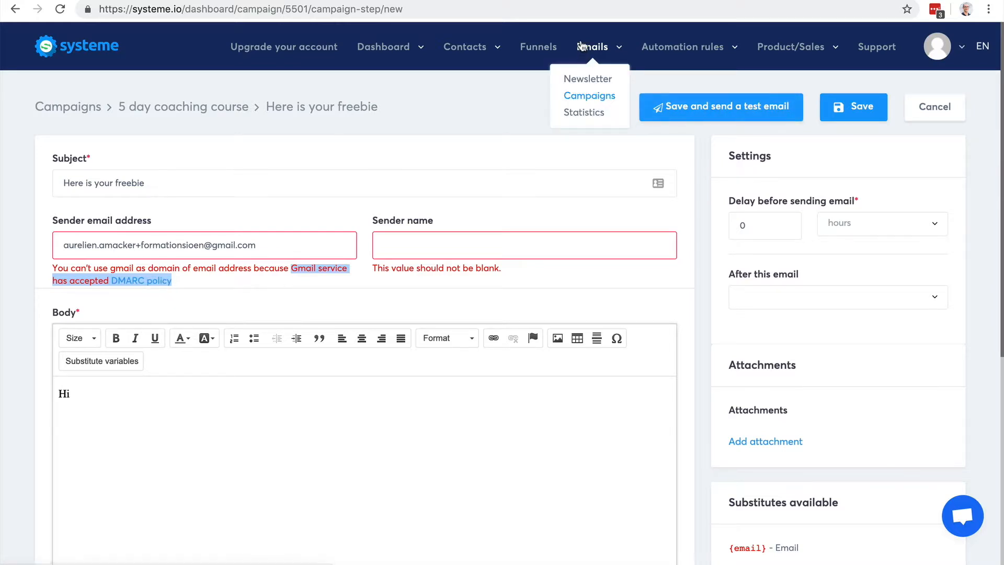
click(585, 98)
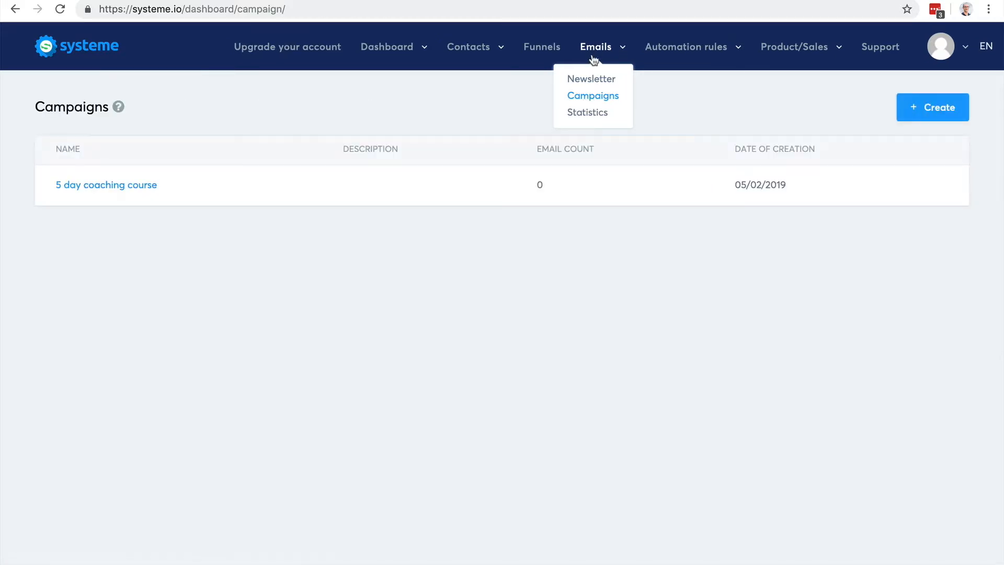
click(590, 113)
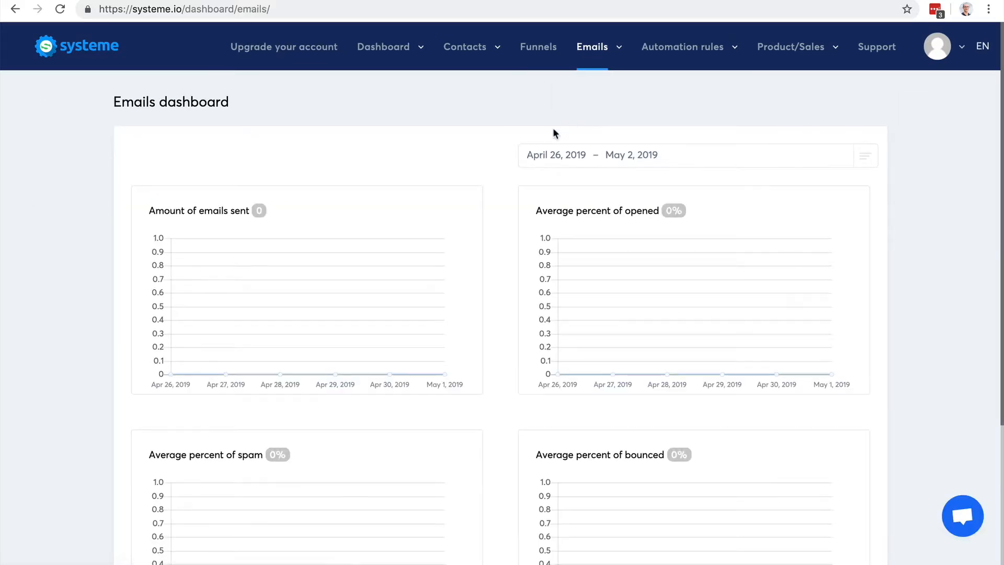
scroll(852, 221, down, 4)
scroll(858, 220, up, 4)
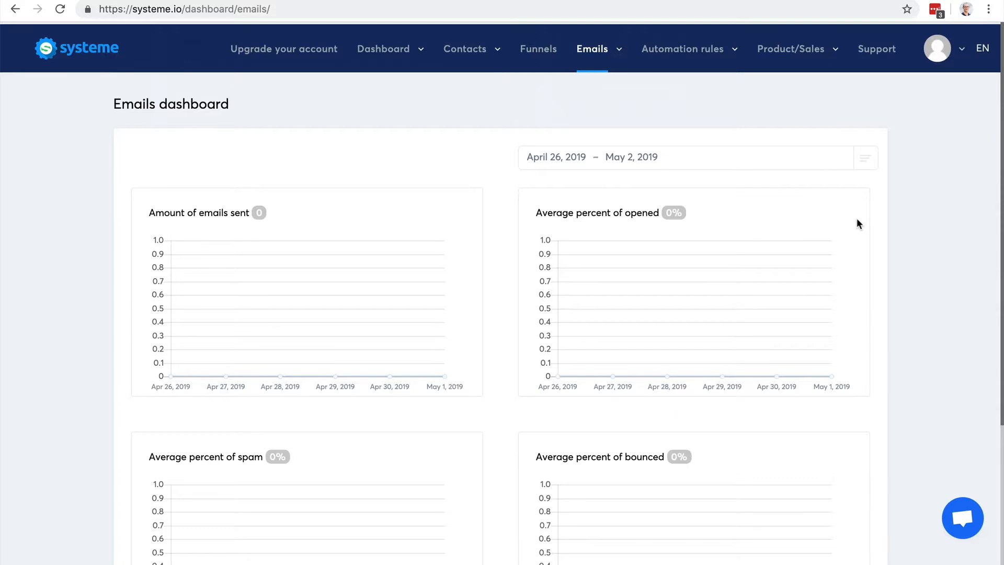
scroll(858, 220, down, 1)
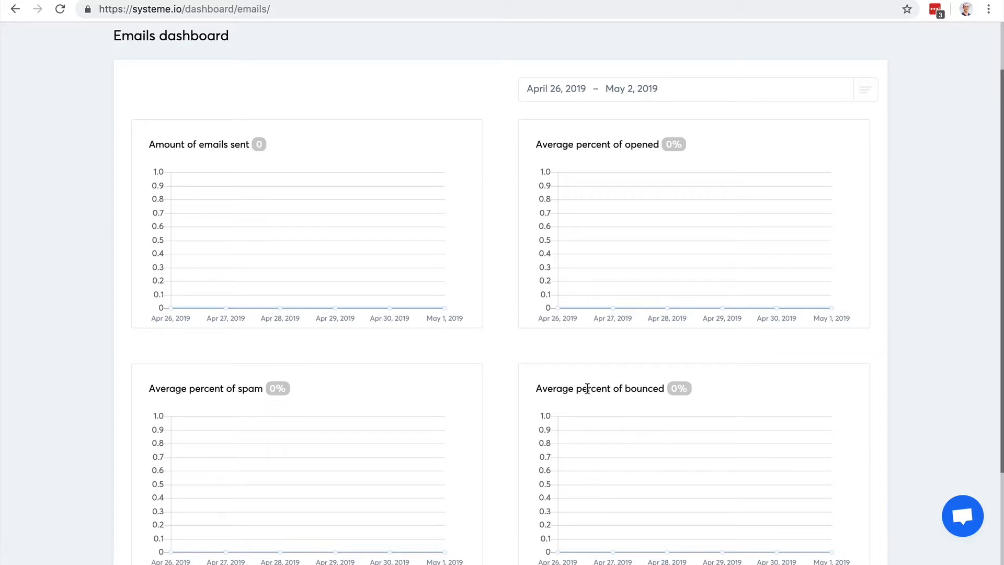
scroll(837, 377, up, 2)
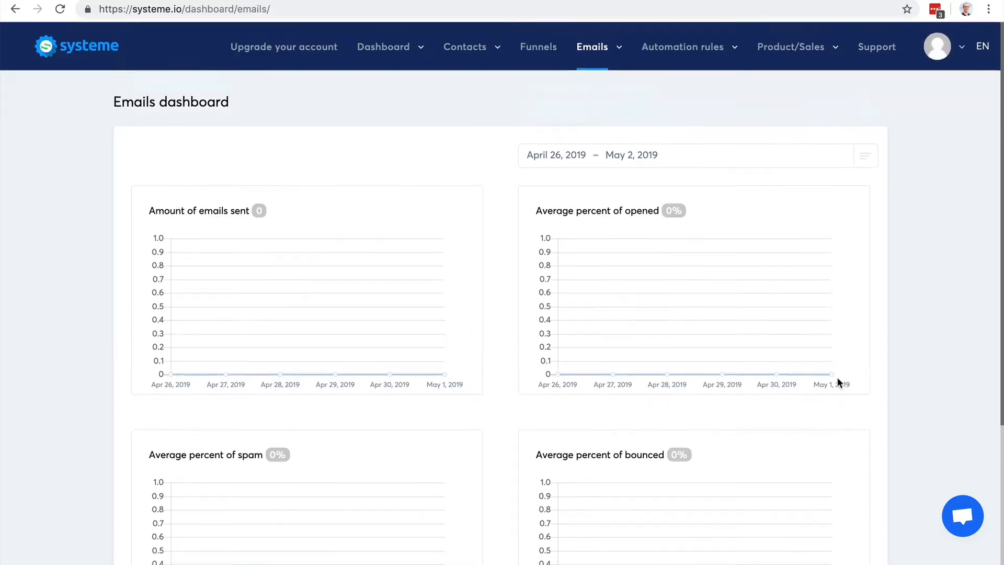
scroll(836, 377, down, 5)
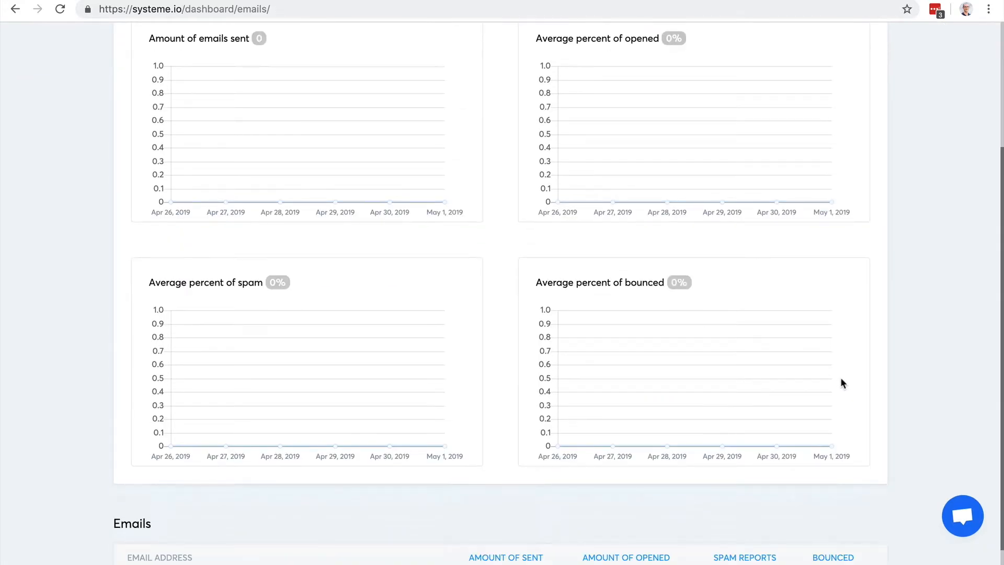
scroll(840, 376, up, 5)
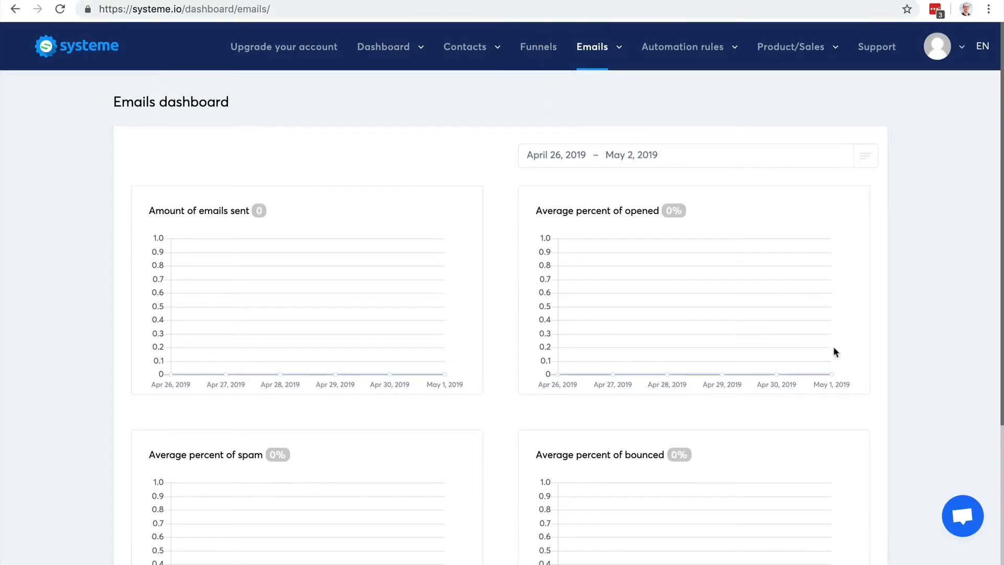
Open the list of automation rules.
mouse_move(584, 52)
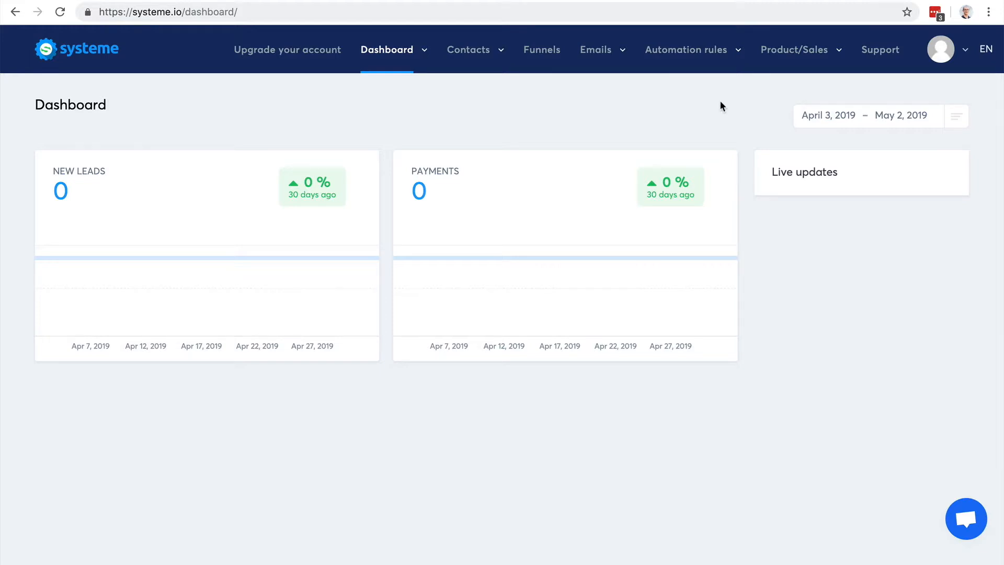
mouse_move(701, 56)
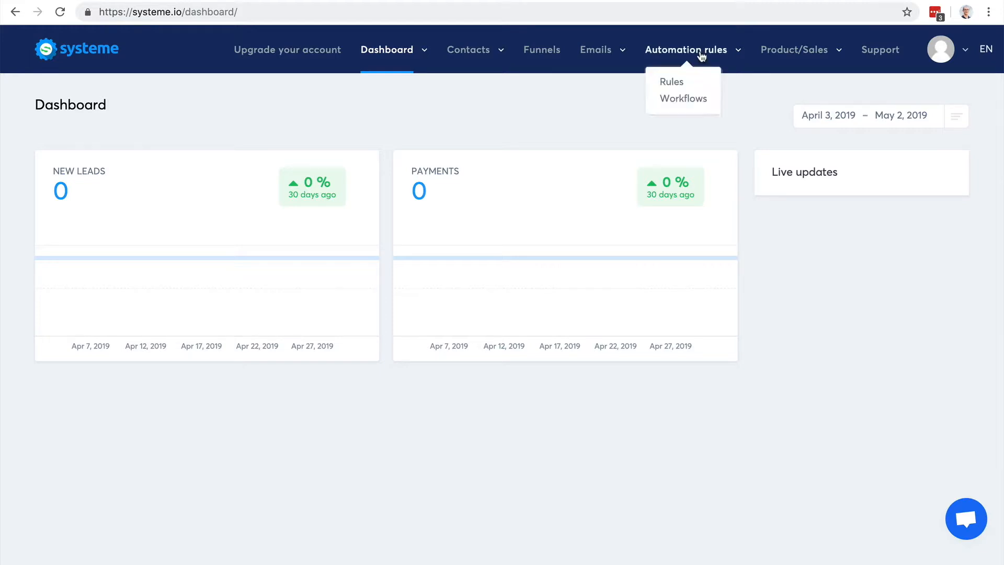
click(675, 84)
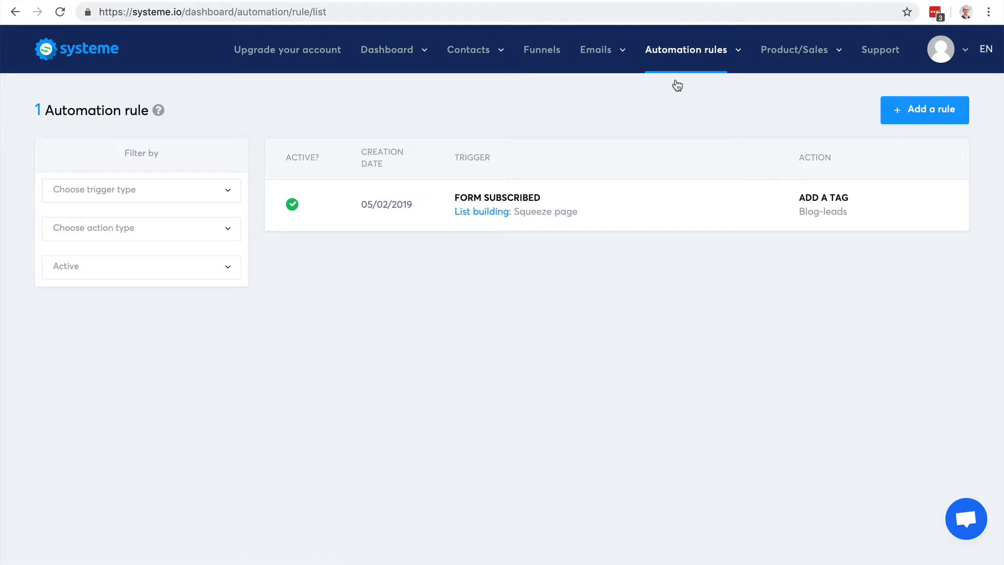
Filter the automation rules by the Tag added trigger with the Blog-leads tag, and reset the trigger filter.
click(165, 195)
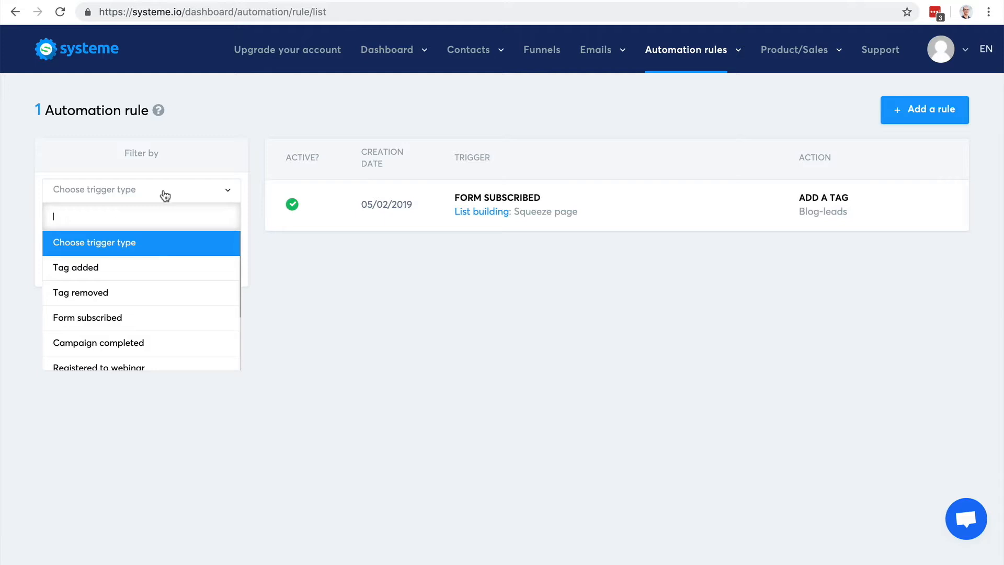
click(159, 267)
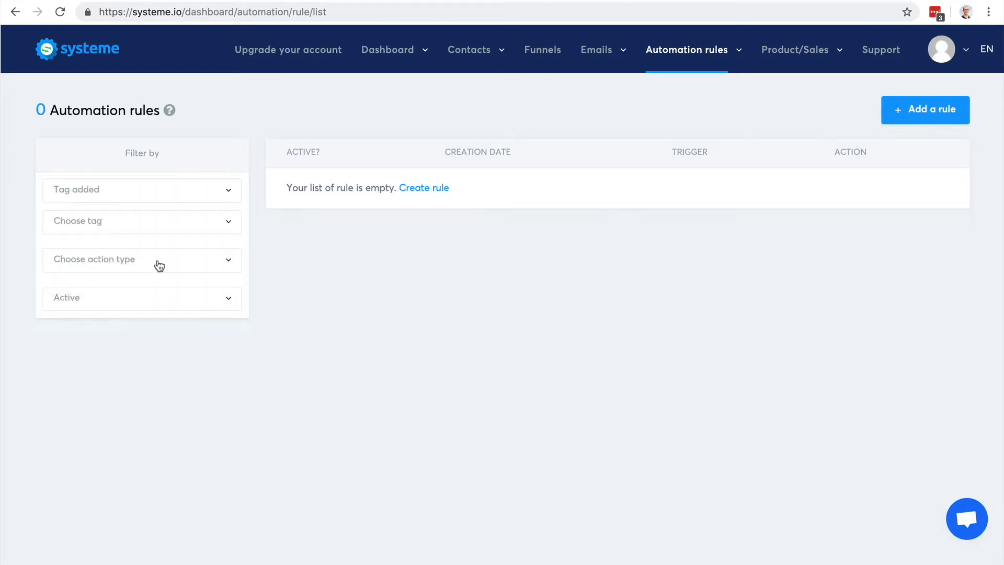
click(142, 228)
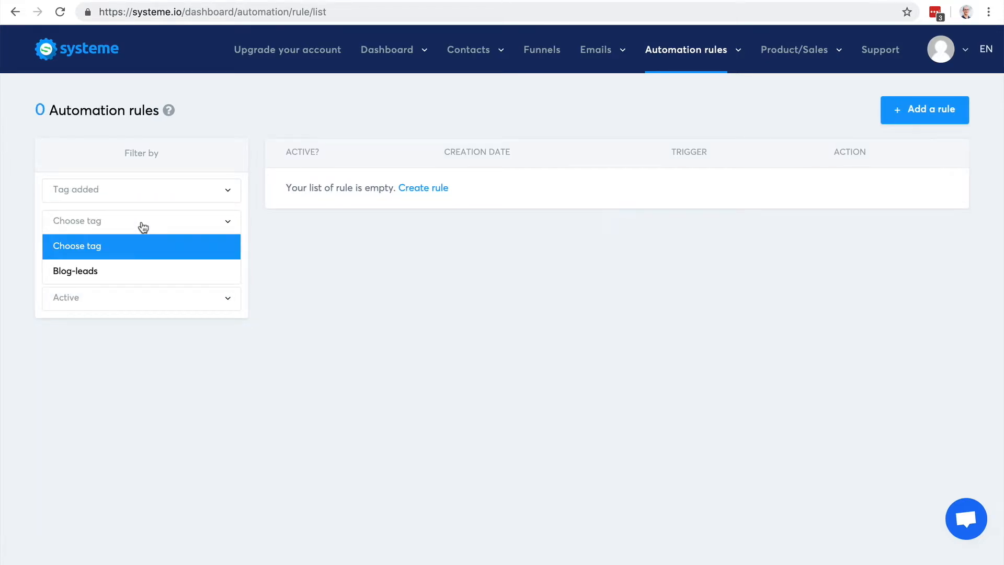
click(119, 269)
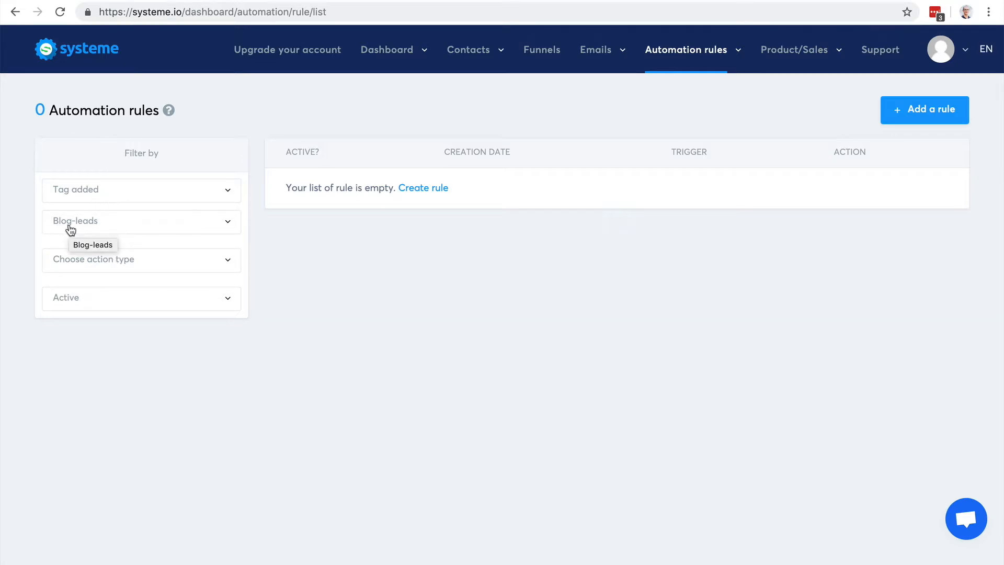
click(116, 194)
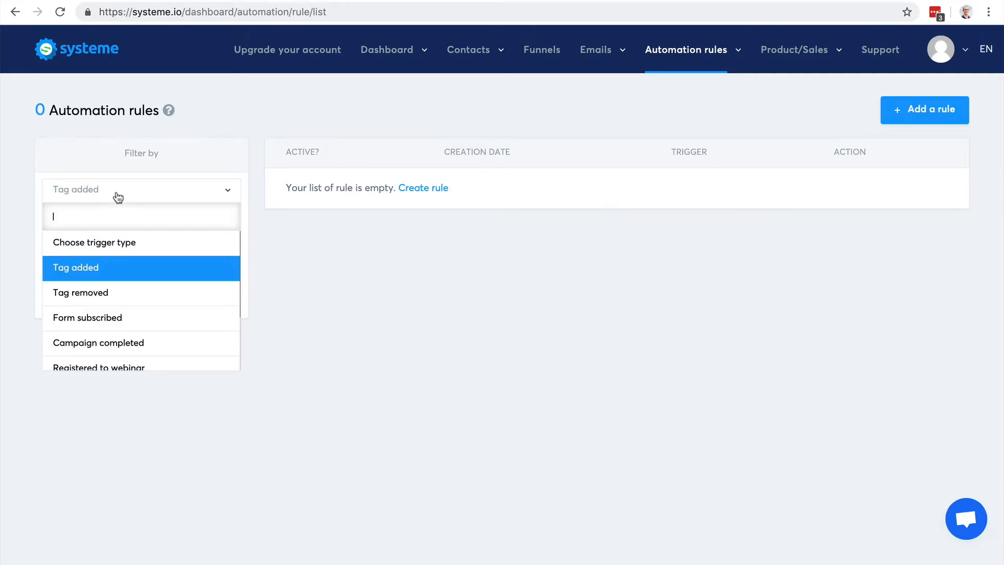
click(124, 242)
Filter the automation rules by the Add a tag action with the Blog-leads tag, and reset the action filter.
click(122, 236)
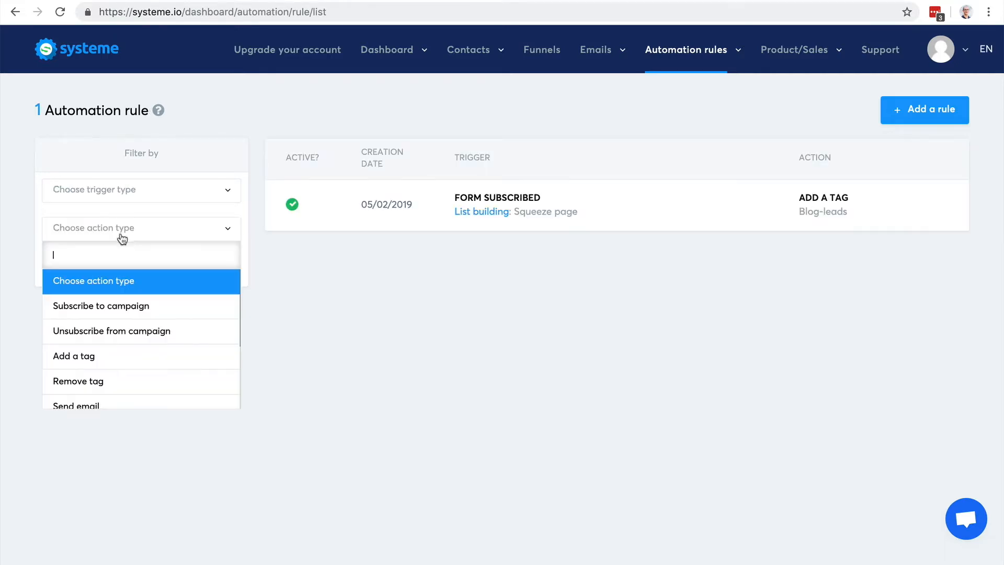
click(129, 360)
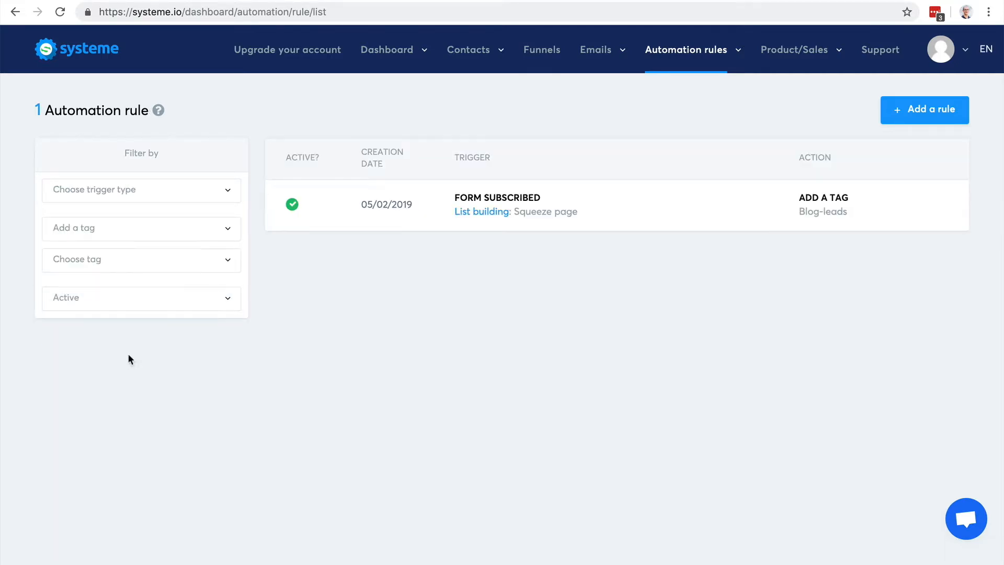
click(125, 302)
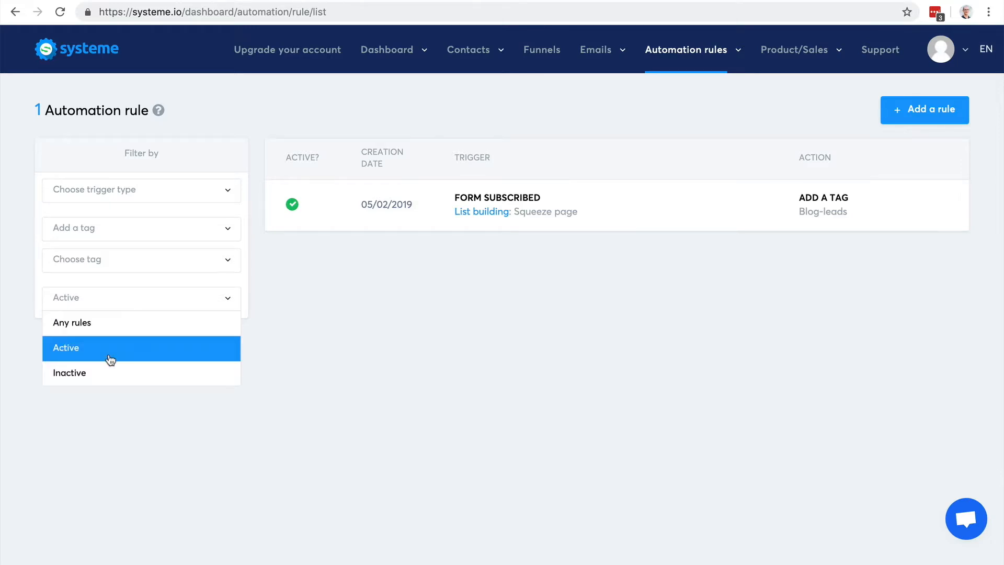
click(300, 346)
click(140, 262)
click(119, 308)
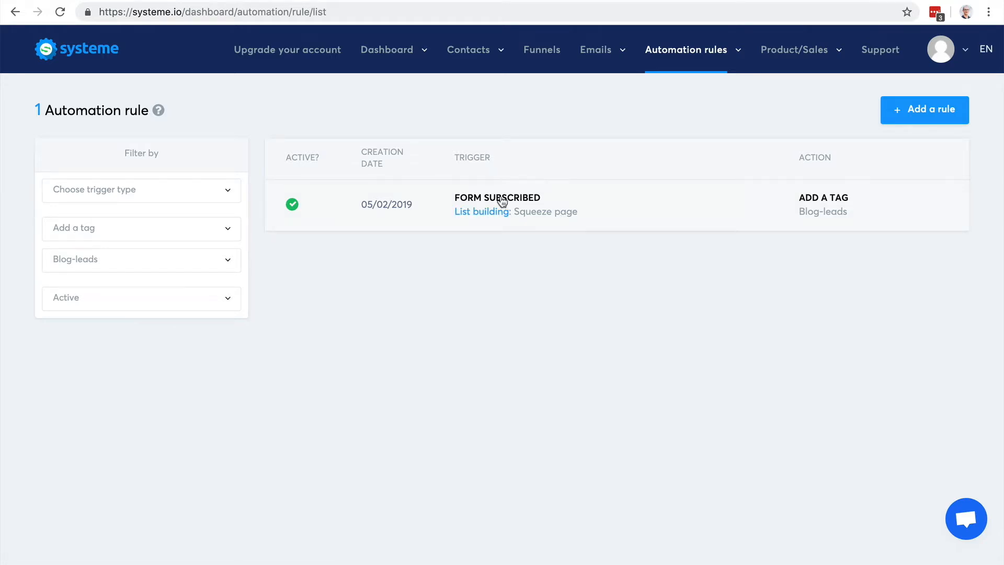
click(204, 191)
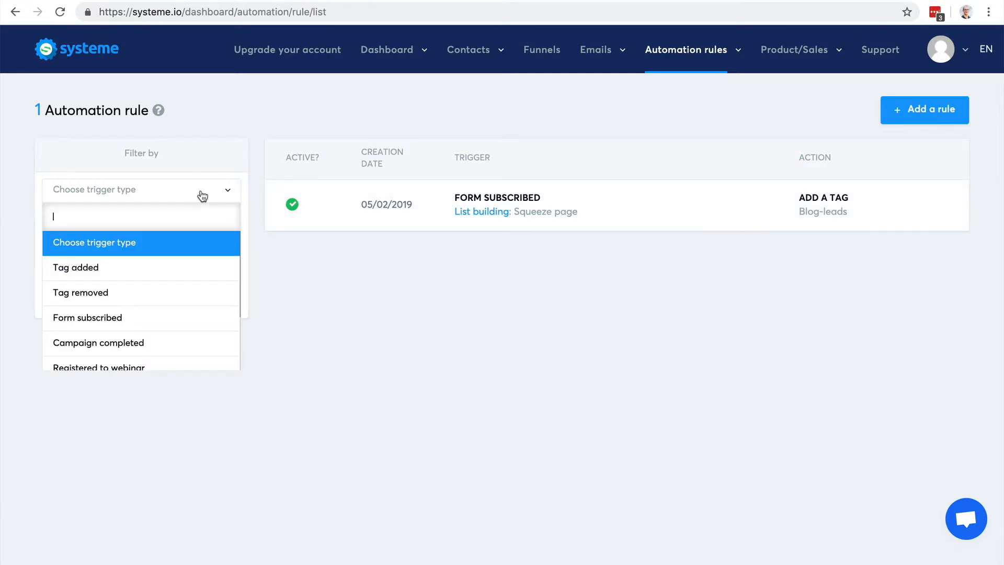
click(202, 196)
click(169, 239)
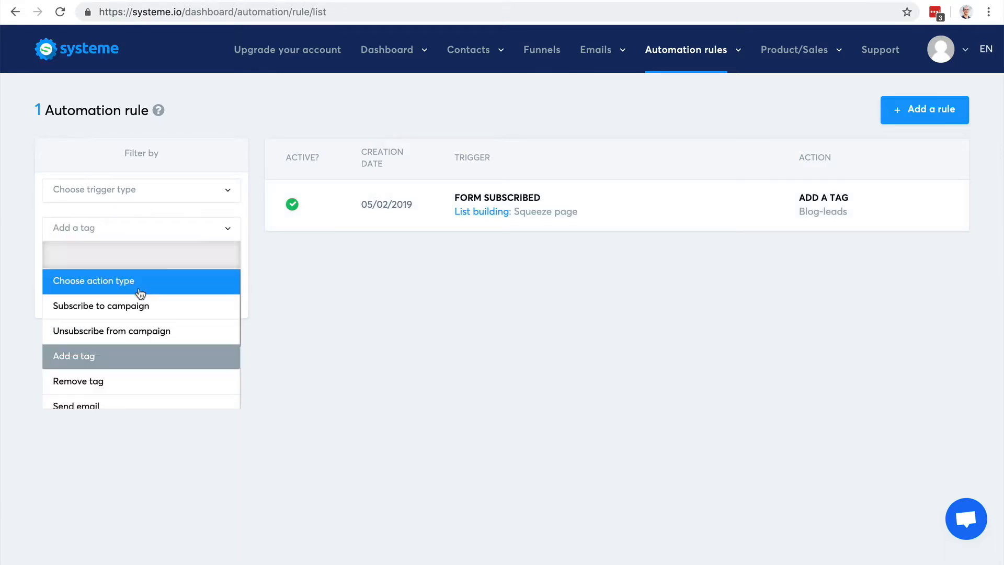
click(142, 289)
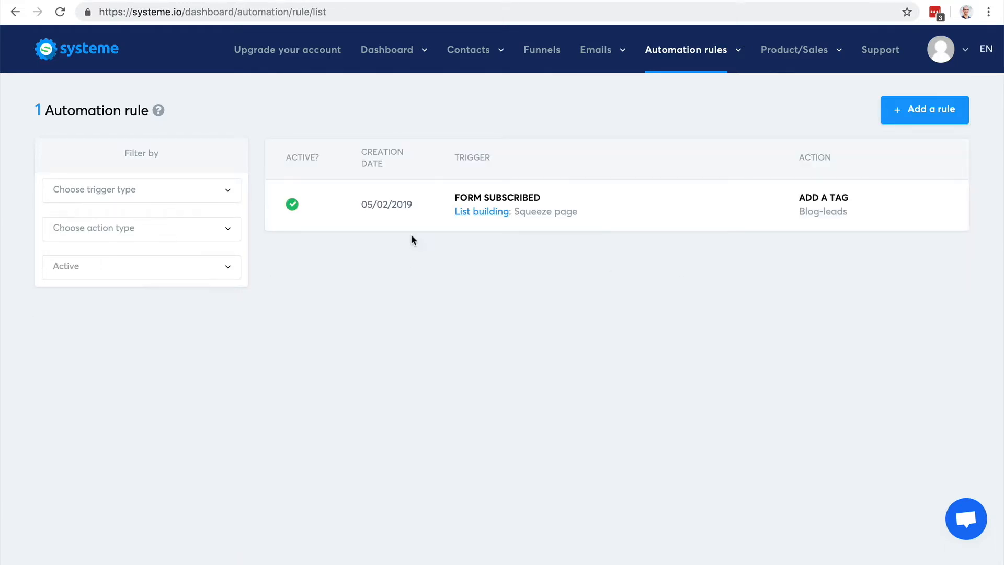
Create an automation rule with a New sale trigger for the funnel step "Sales funnel: Order Form".
click(910, 120)
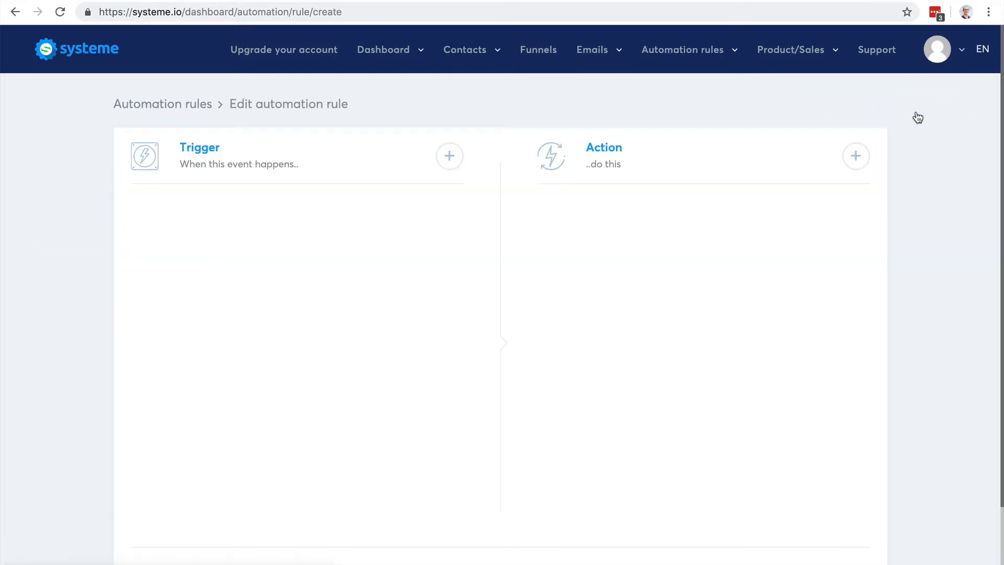
click(449, 156)
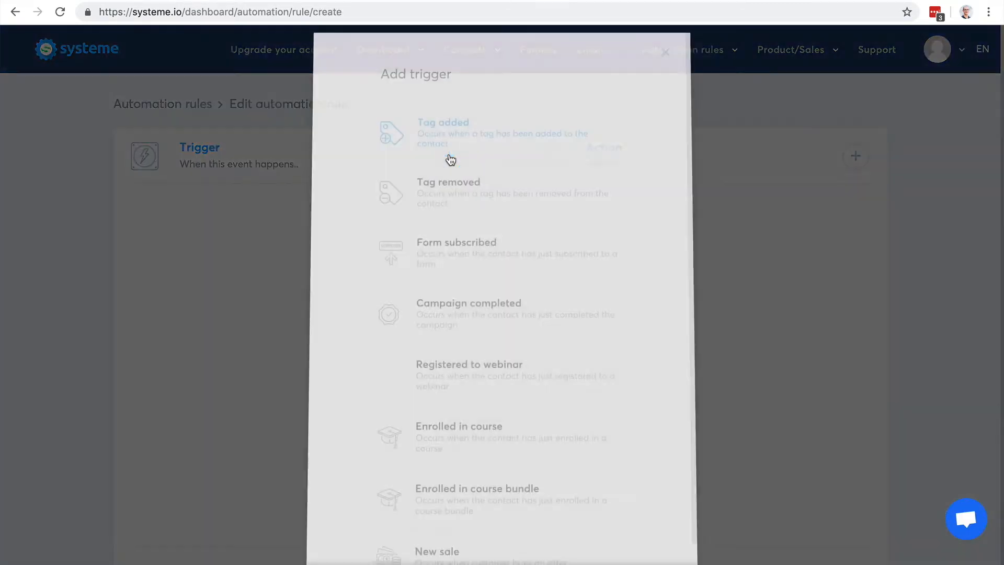
scroll(469, 206, down, 1)
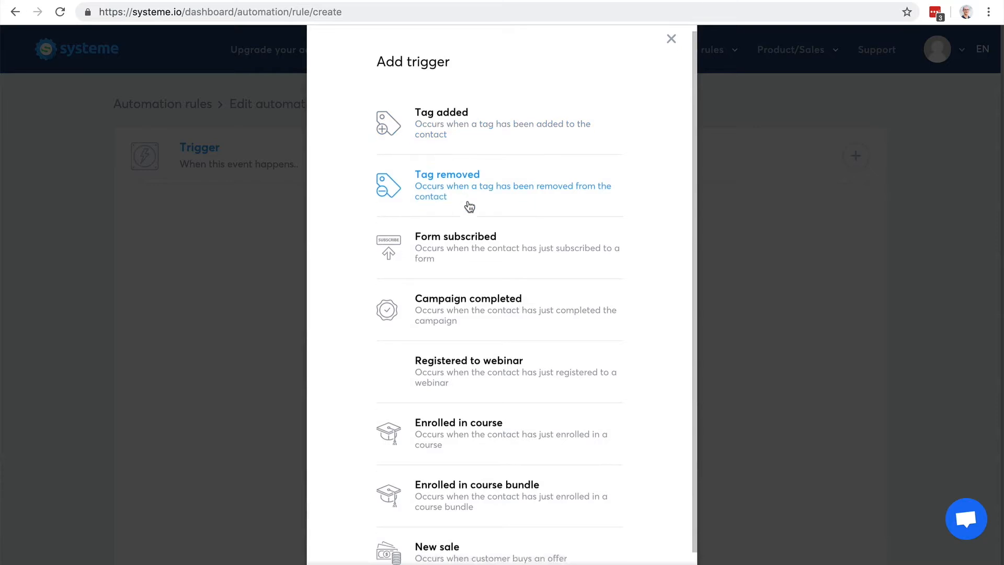
scroll(469, 206, up, 1)
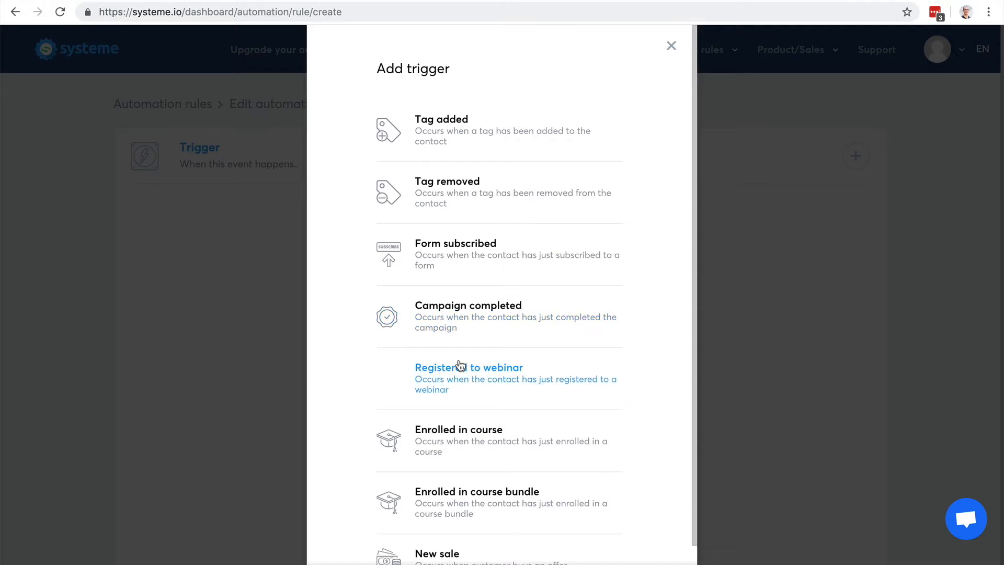
scroll(461, 378, down, 1)
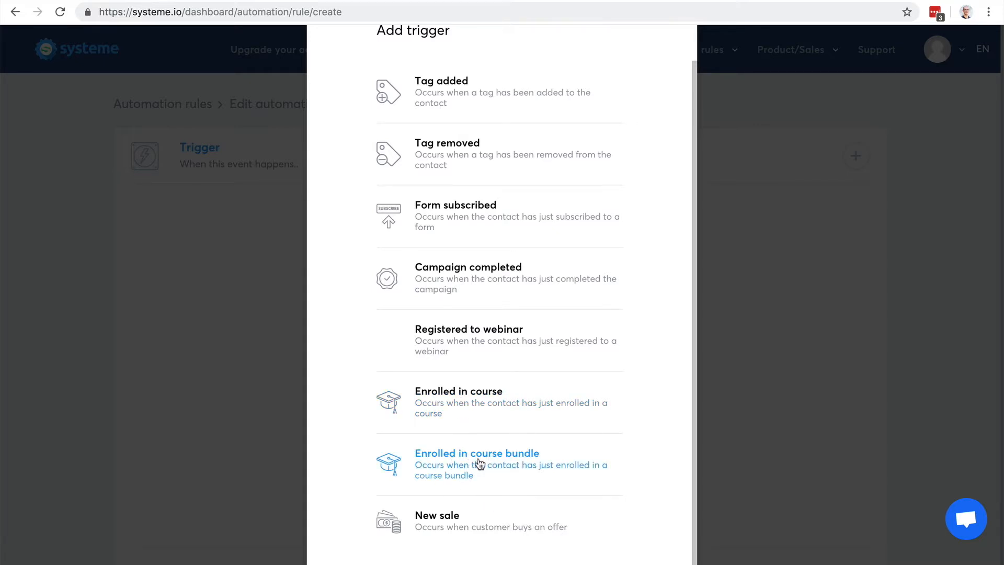
click(448, 517)
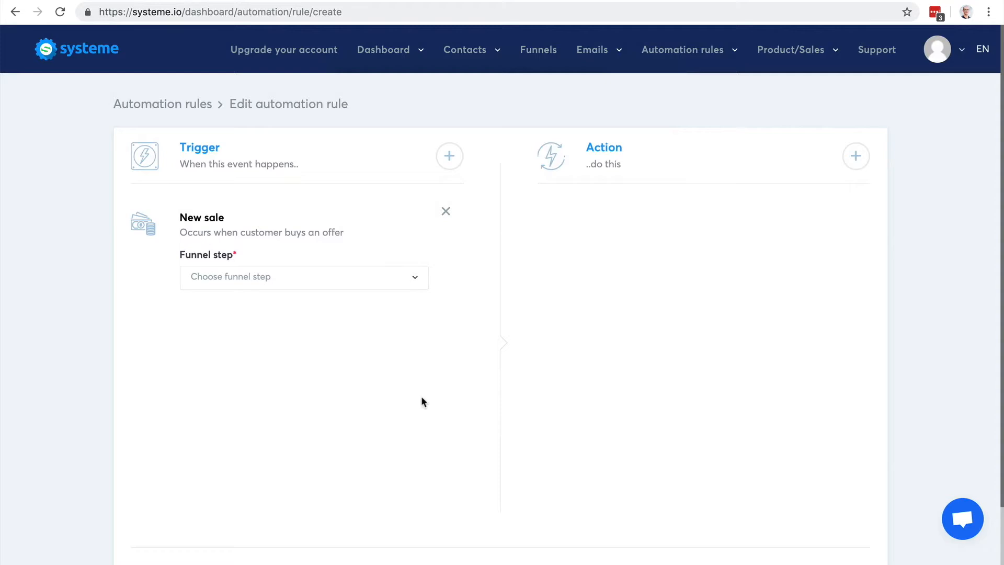
click(306, 278)
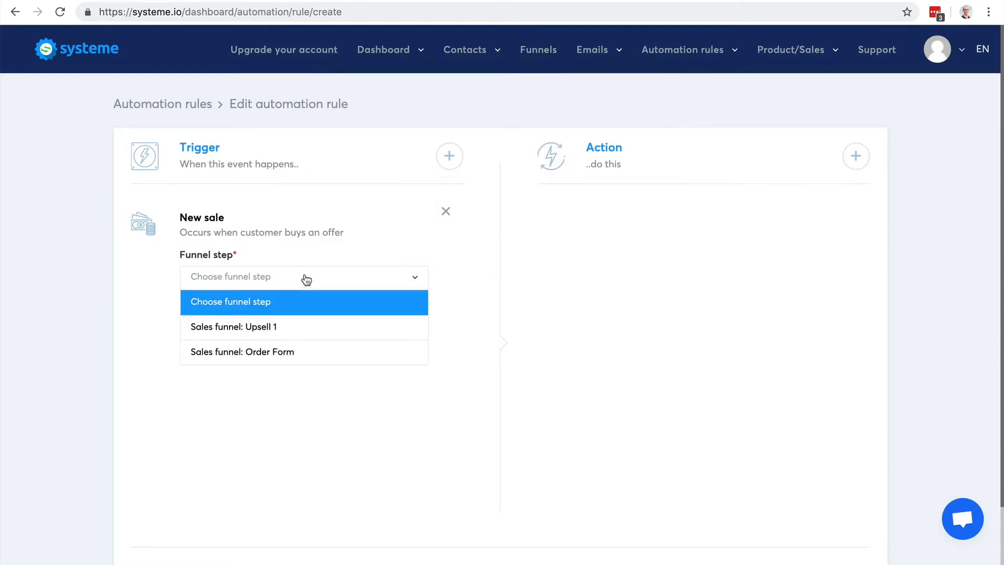
click(279, 352)
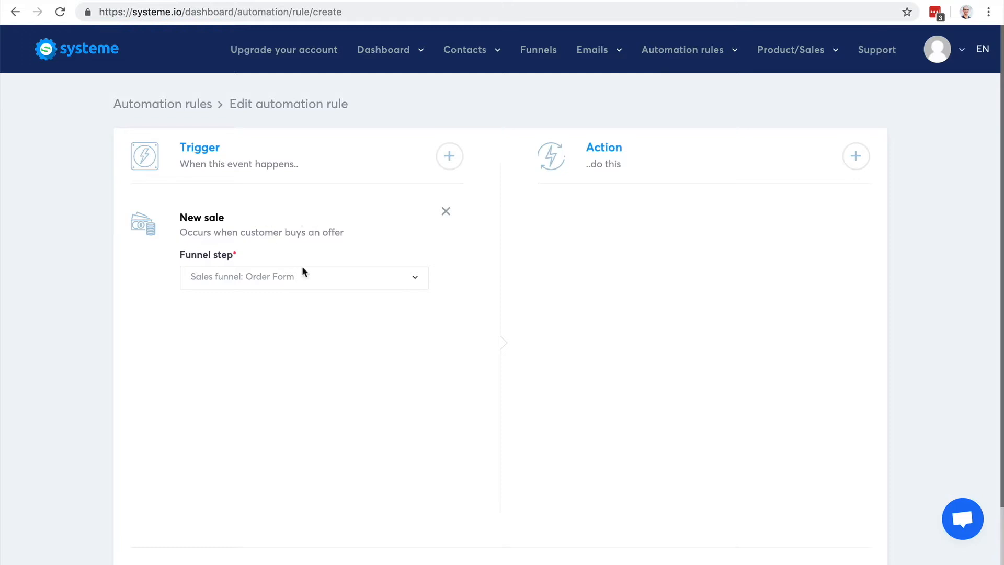
Add a Subscribe to campaign action for the "5 day coaching course" campaign to the new sale rule and save the rule.
click(856, 156)
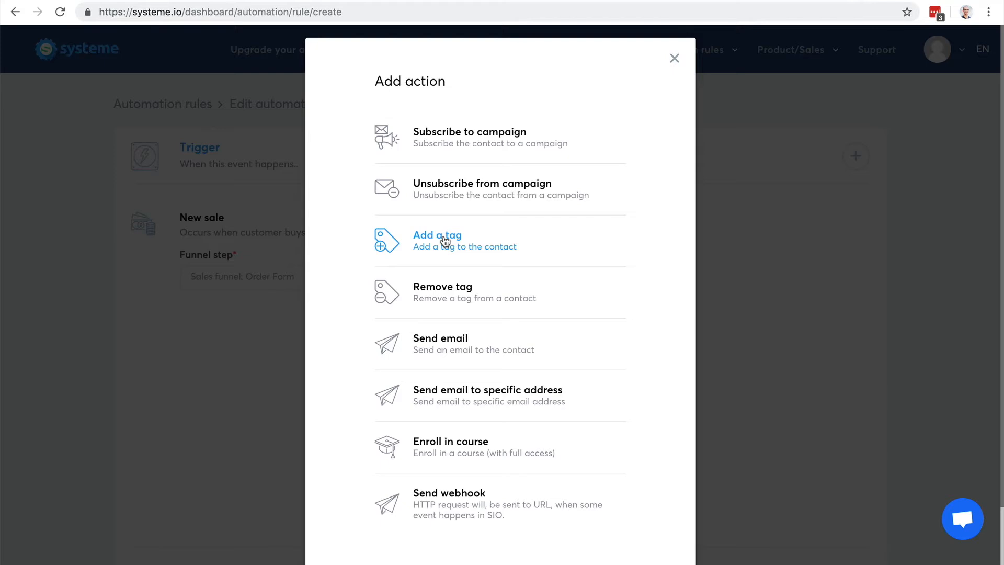
click(464, 143)
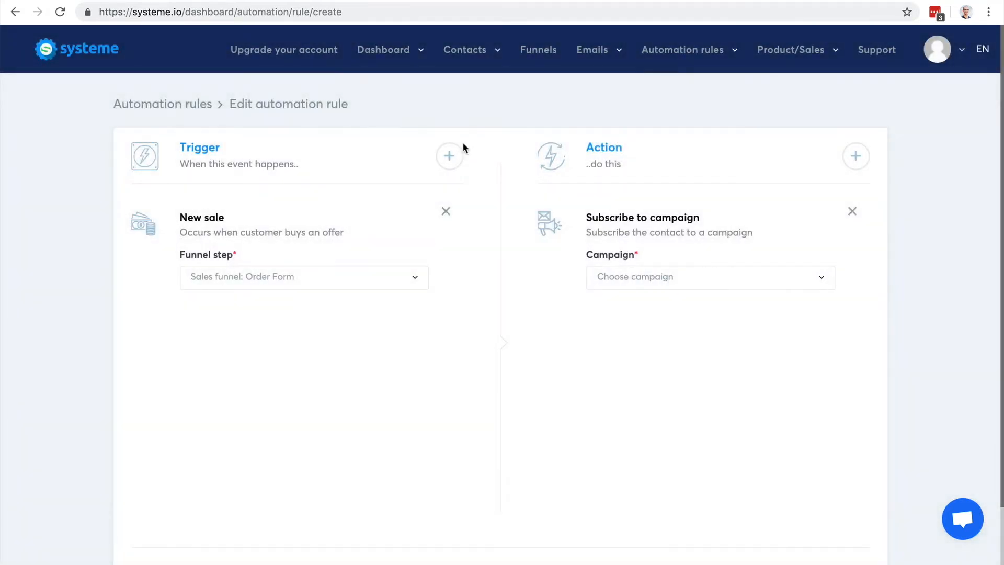
click(747, 278)
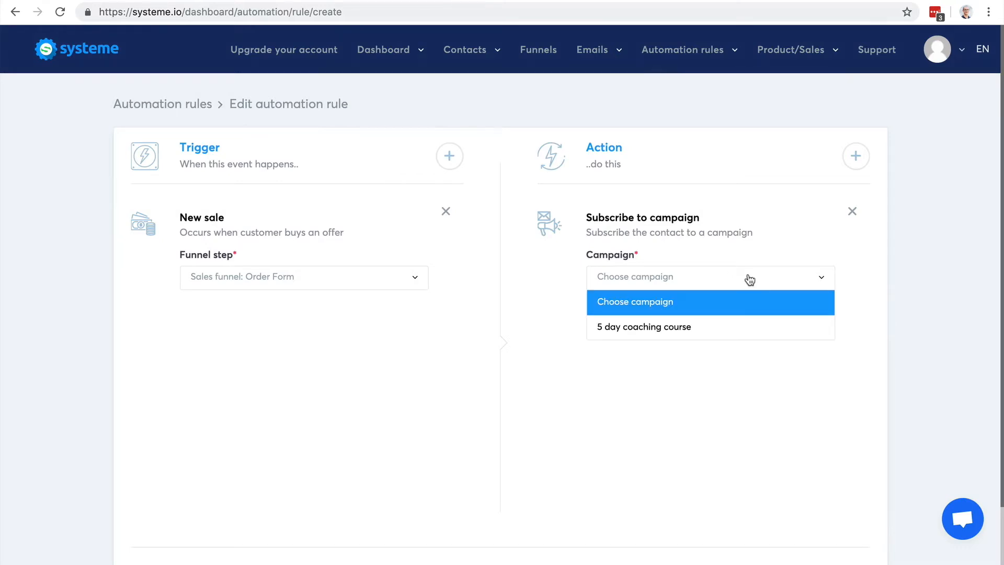
click(737, 321)
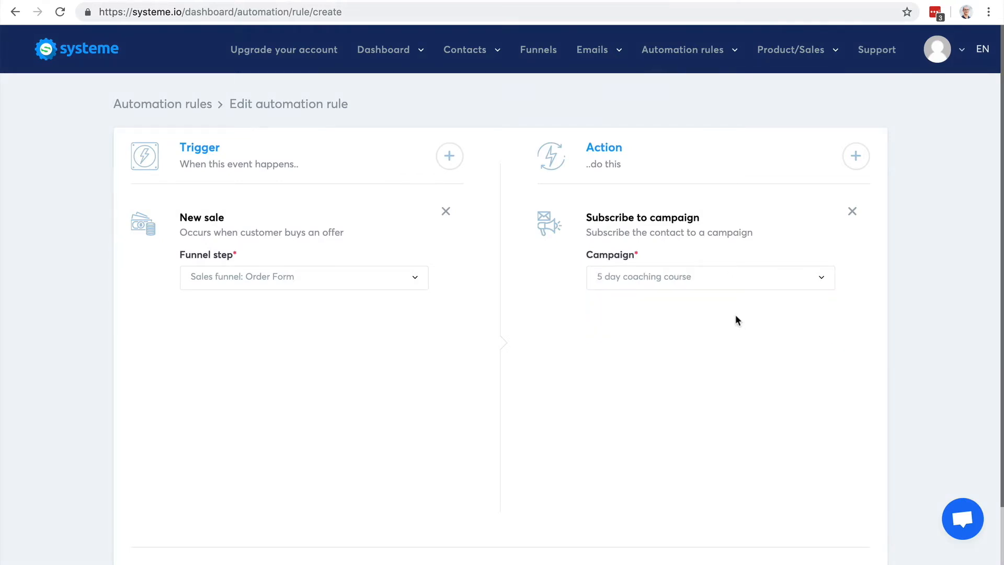
scroll(735, 320, down, 1)
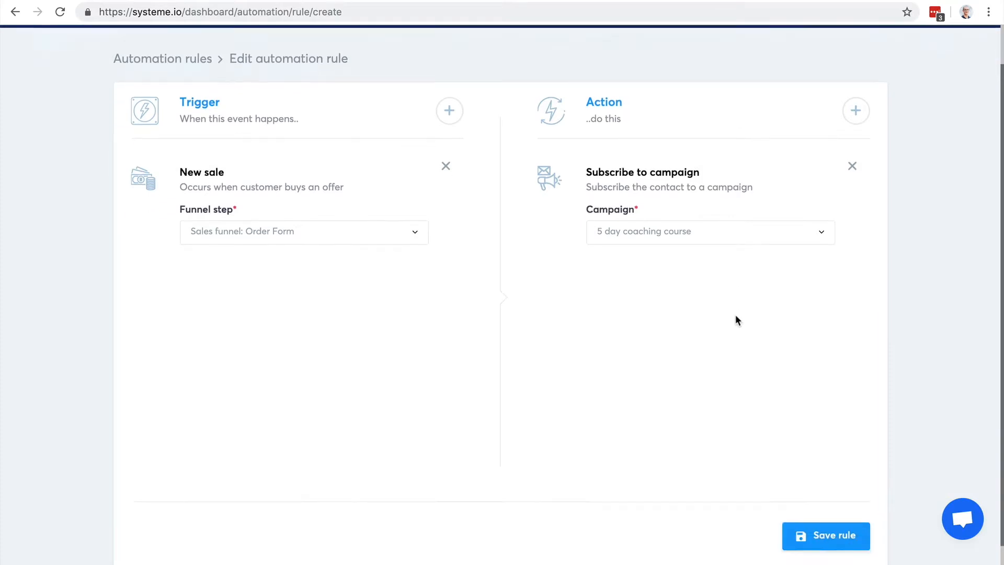
click(820, 515)
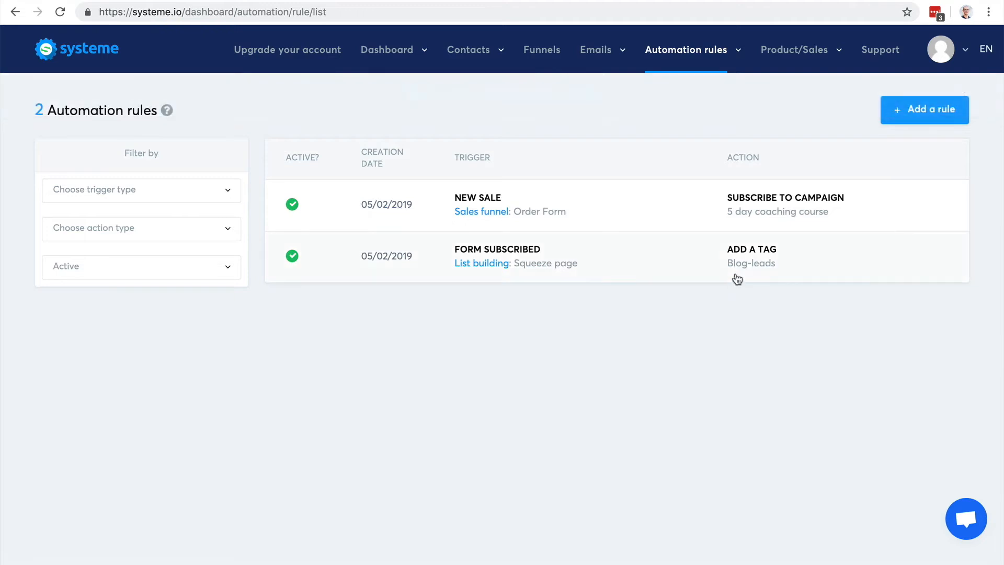
Reopen the new sale rule, add a Send email action to try it out, and remove that action.
click(742, 218)
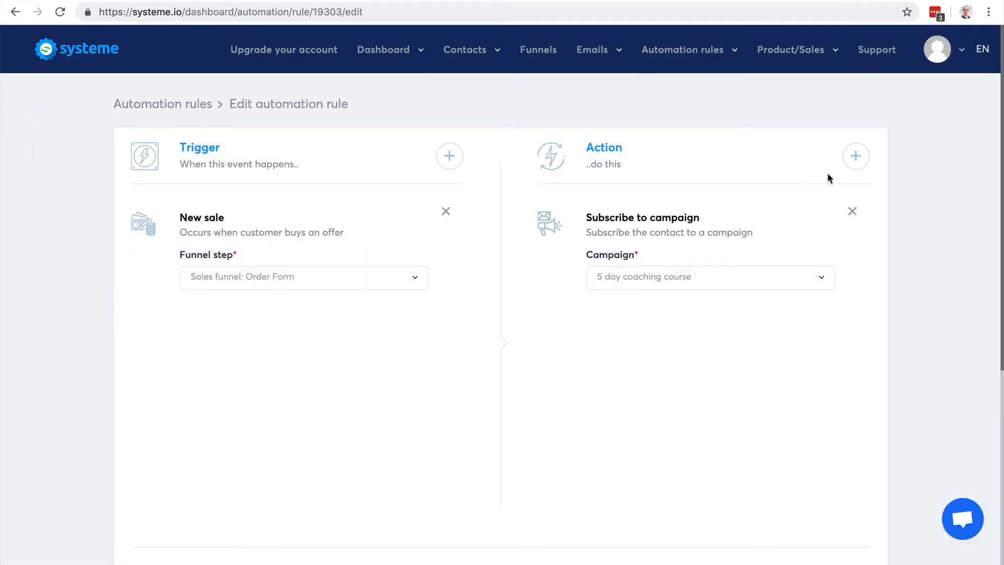
click(855, 156)
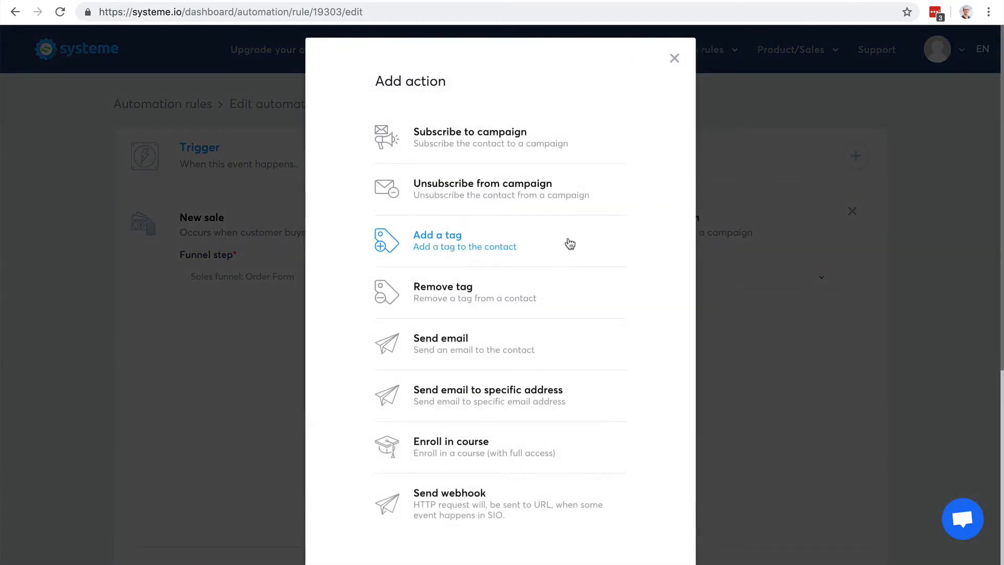
click(464, 340)
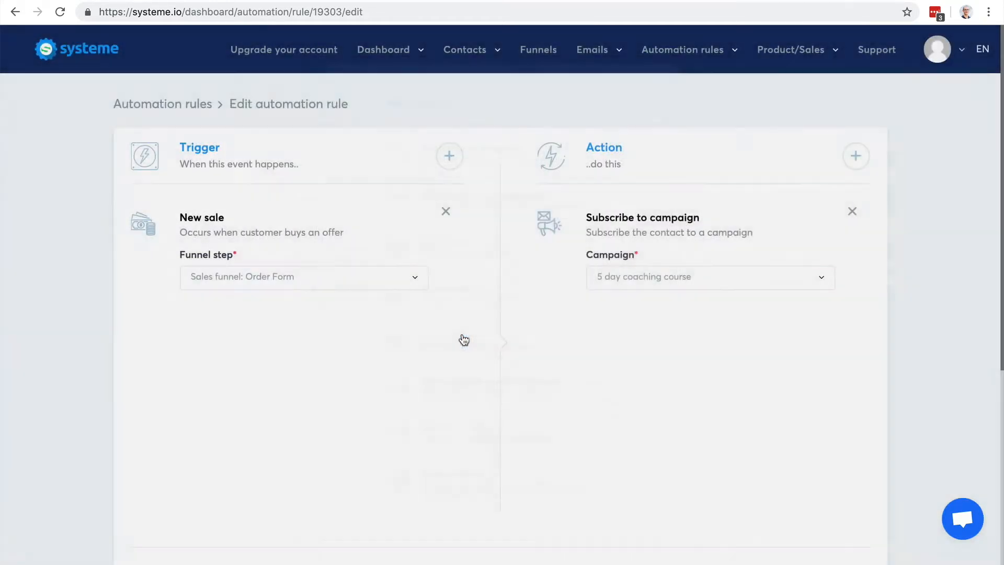
click(745, 284)
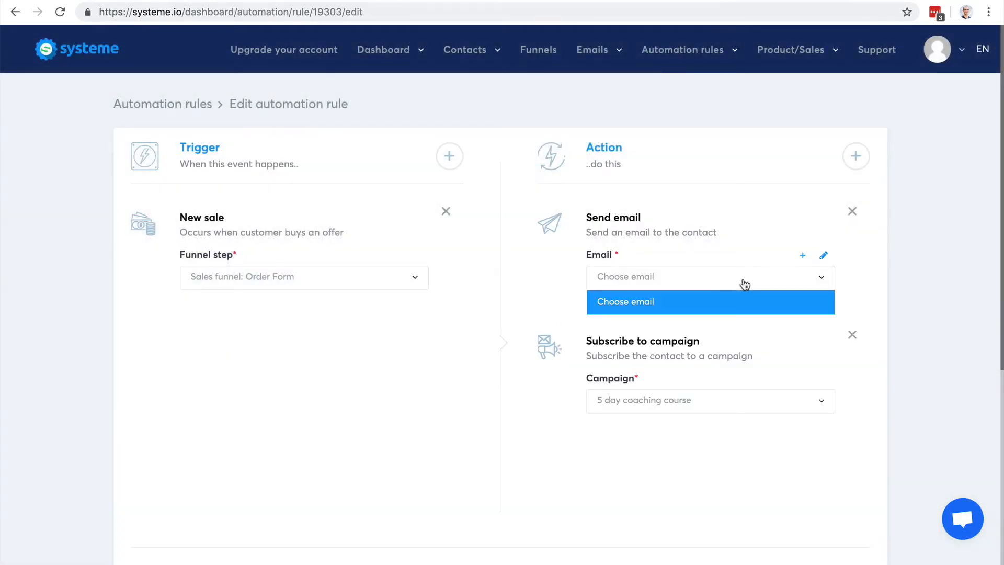
click(873, 293)
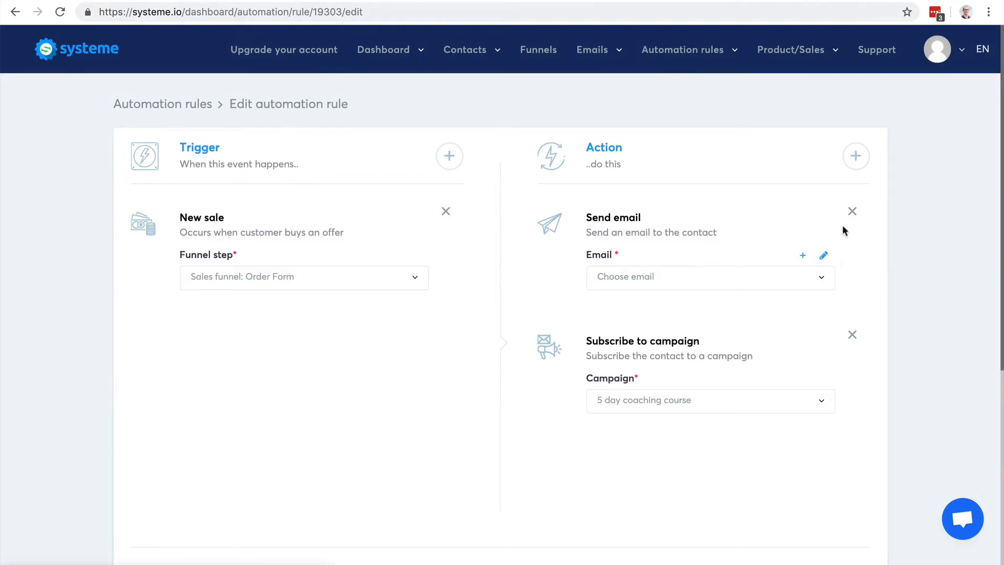
click(853, 212)
Add a Send email to specific address action to the new sale rule, remove it again, and save the rule.
click(855, 156)
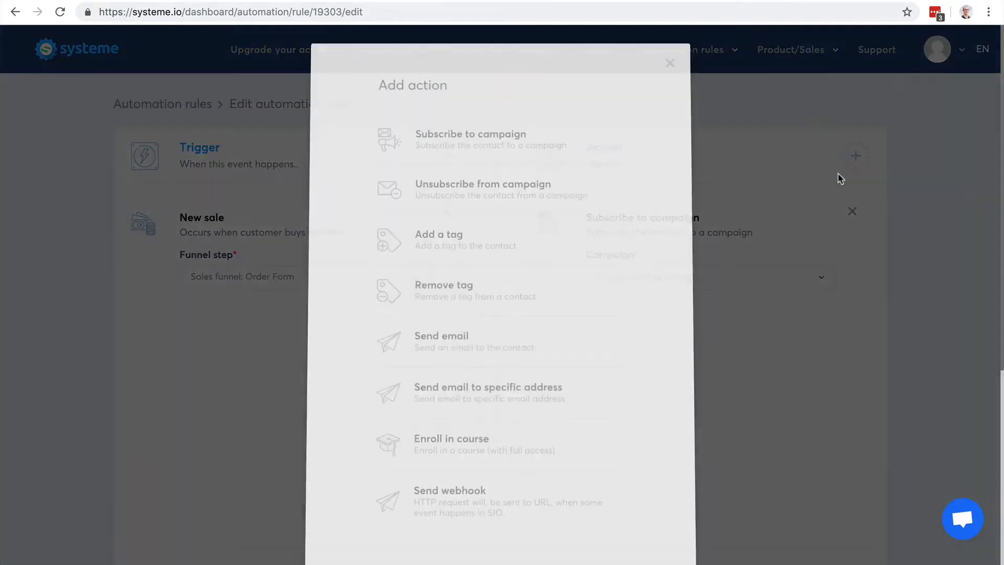
click(490, 401)
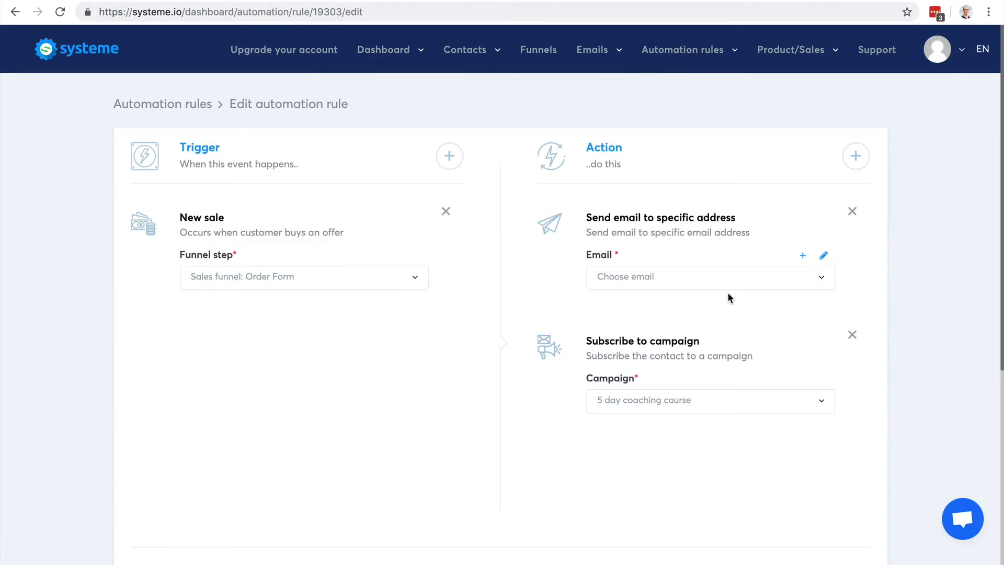
click(852, 211)
scroll(863, 444, down, 1)
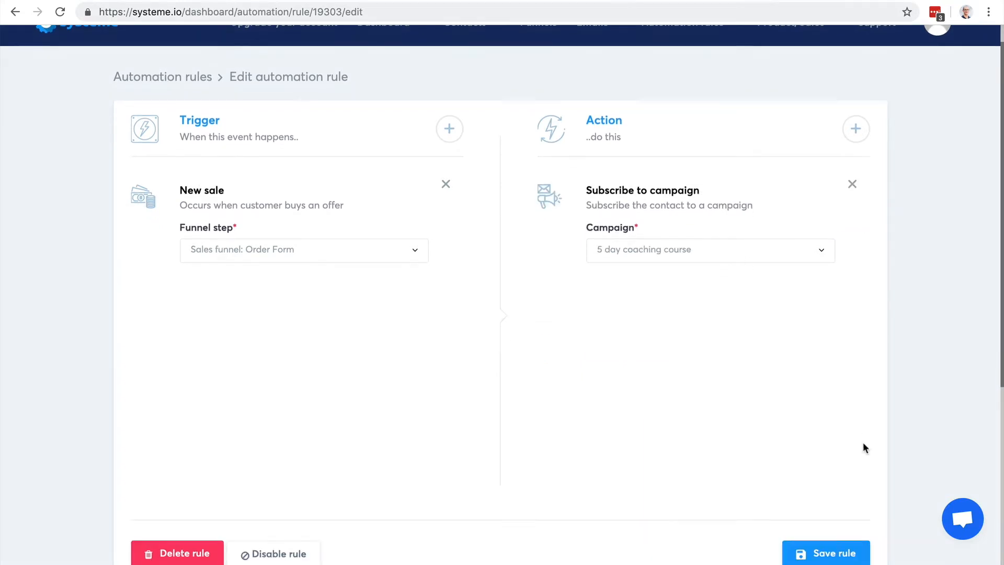
click(833, 519)
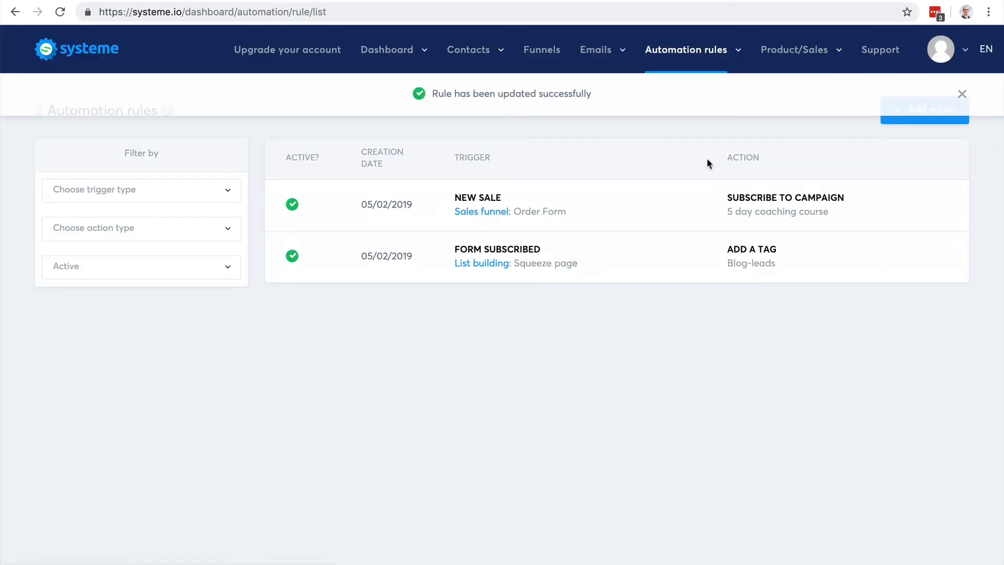
Open the list of workflows and create a new workflow named "Test".
mouse_move(675, 67)
click(680, 98)
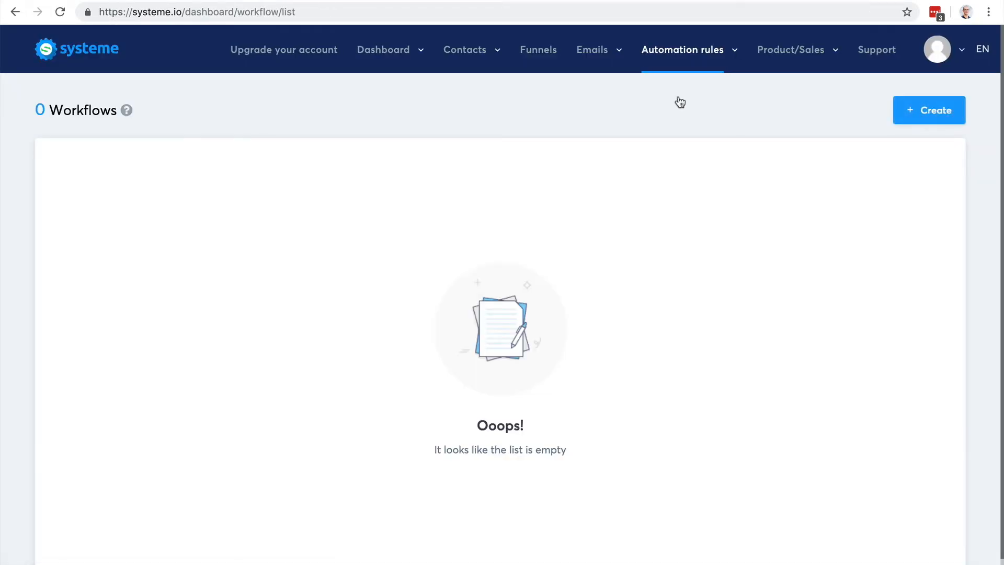
click(930, 110)
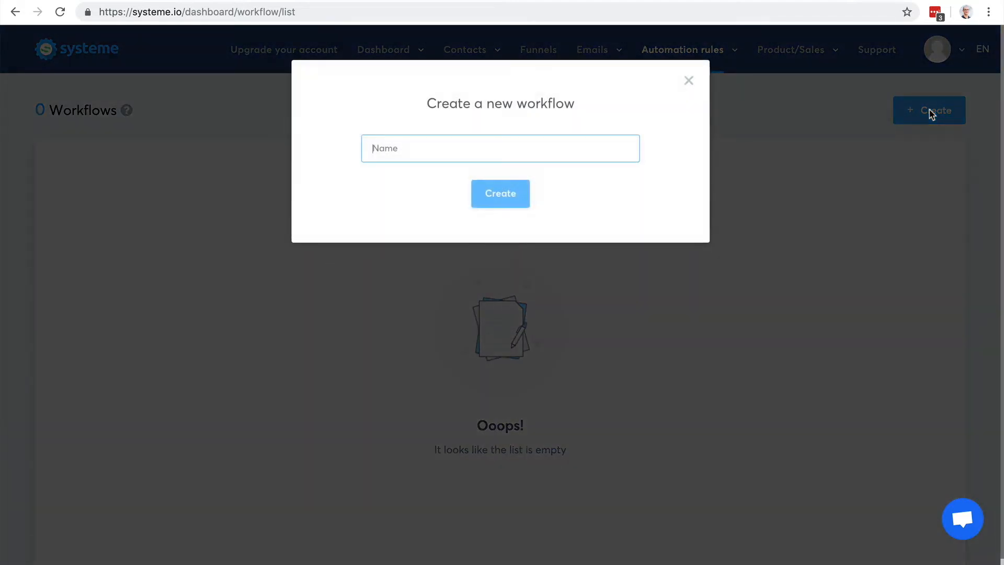
text(Test)
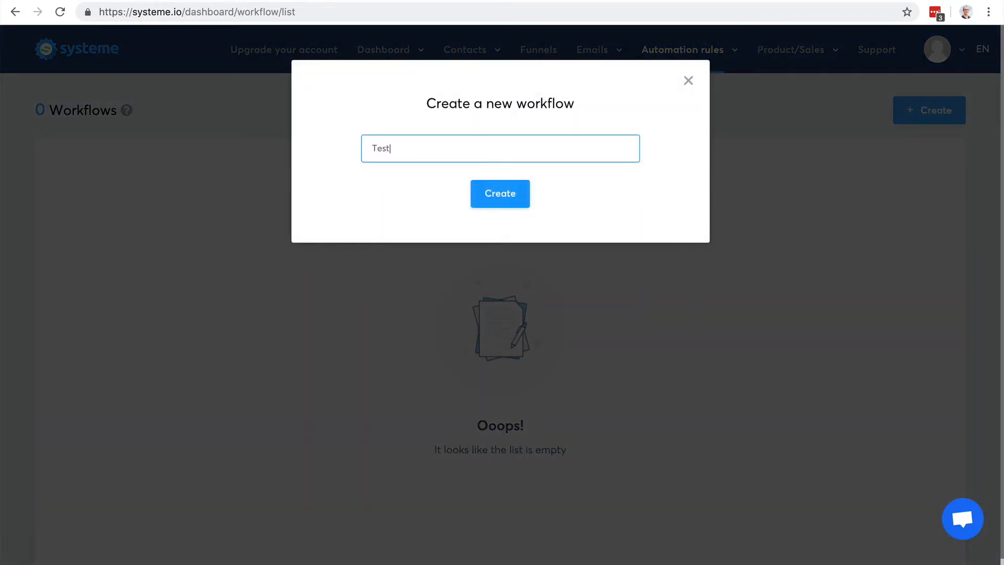
key(BackSpace)
key(BackSpace)
key(BackSpace)
key(BackSpace)
text(Test)
click(507, 193)
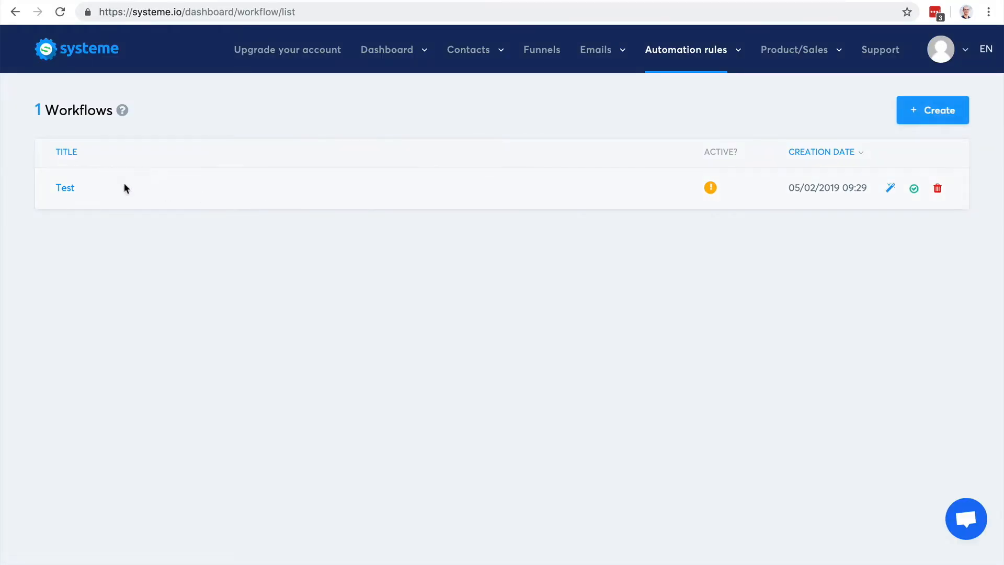
Open the Test workflow and create its first trigger as a New sale on the sales funnel's Order Form.
click(65, 189)
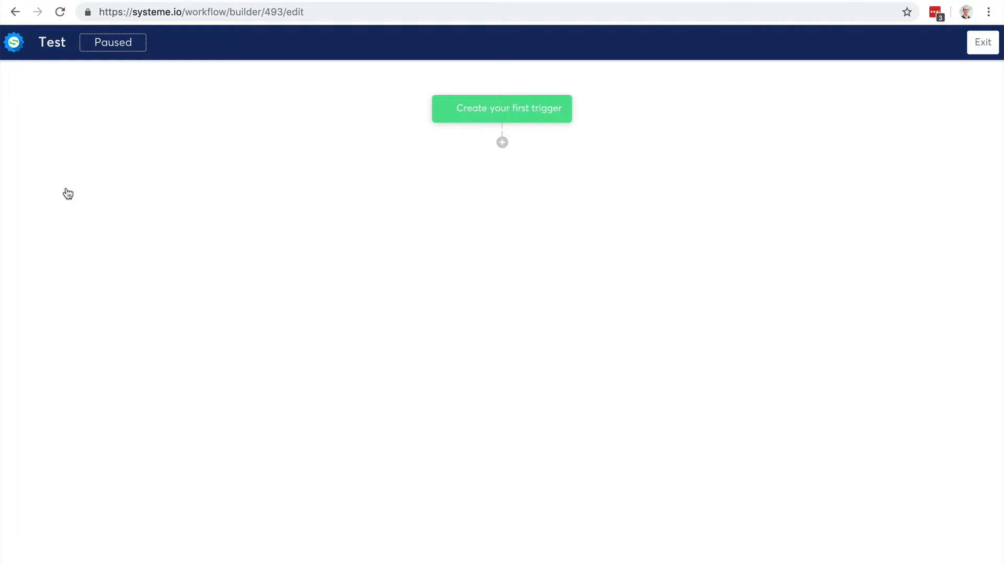
click(494, 113)
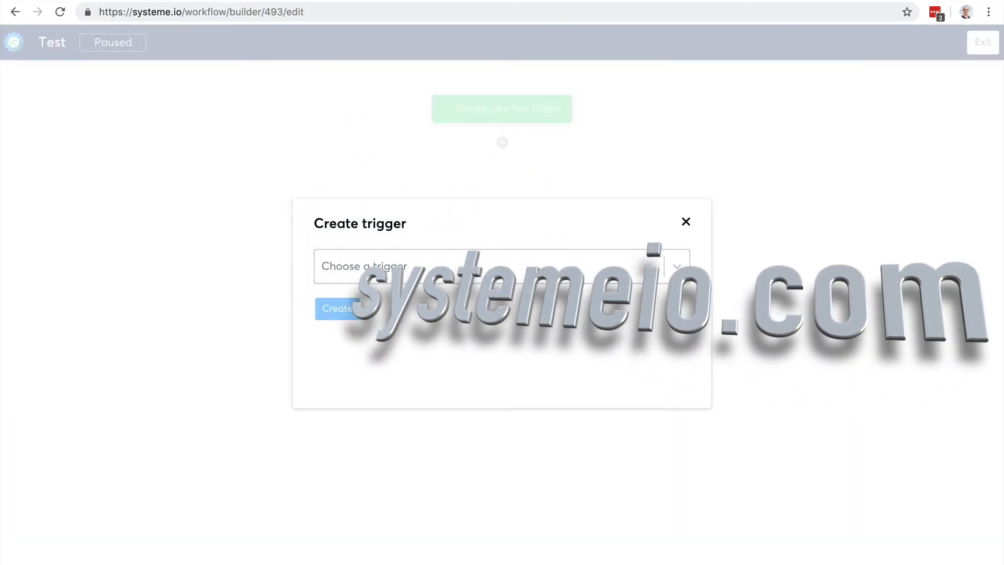
click(496, 265)
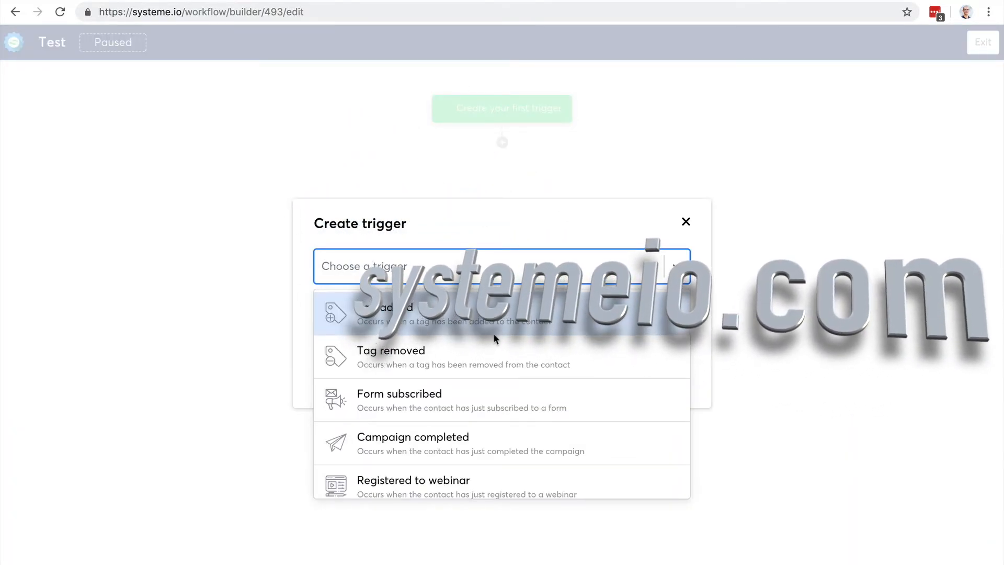
scroll(494, 335, down, 2)
click(471, 302)
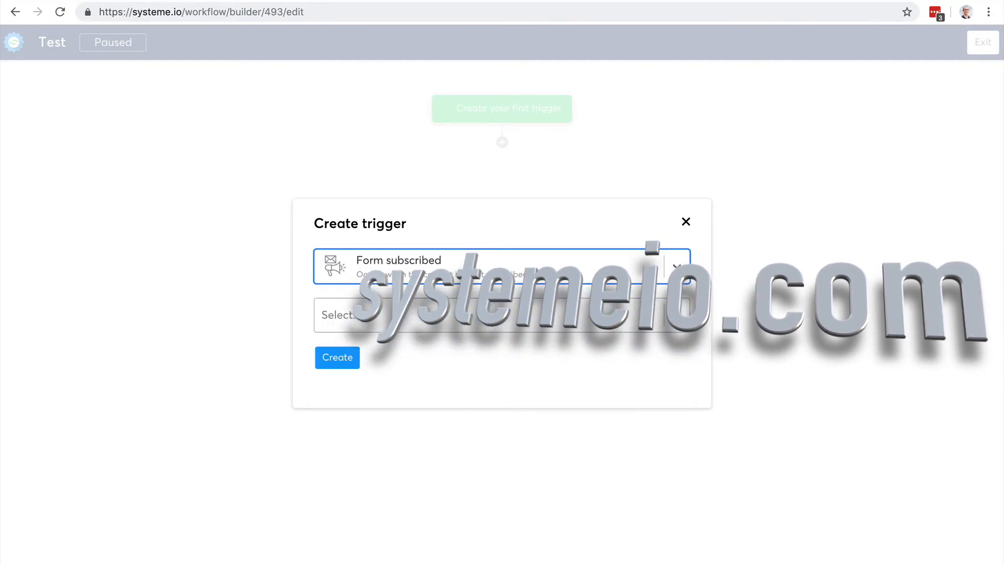
click(496, 266)
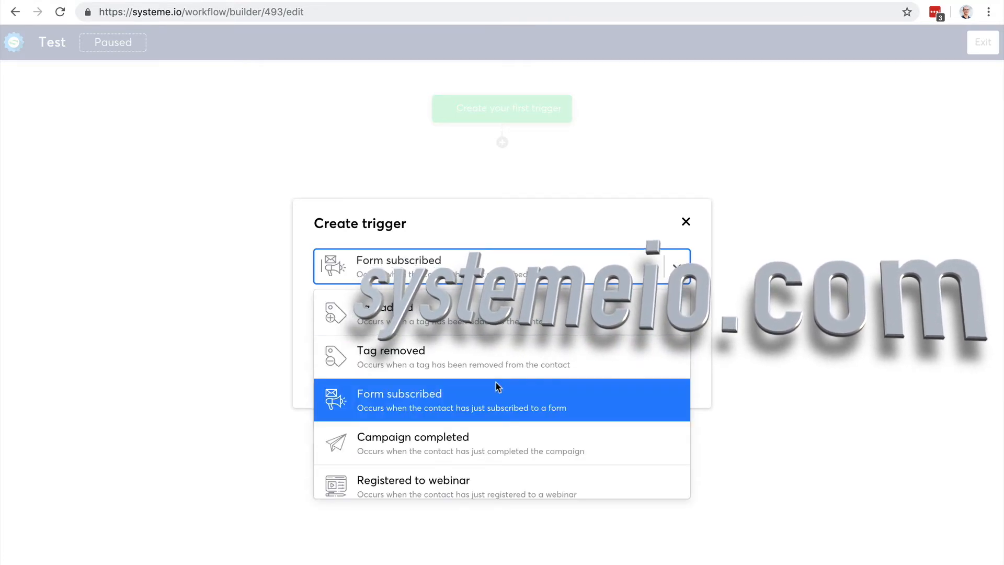
scroll(496, 386, down, 3)
click(487, 471)
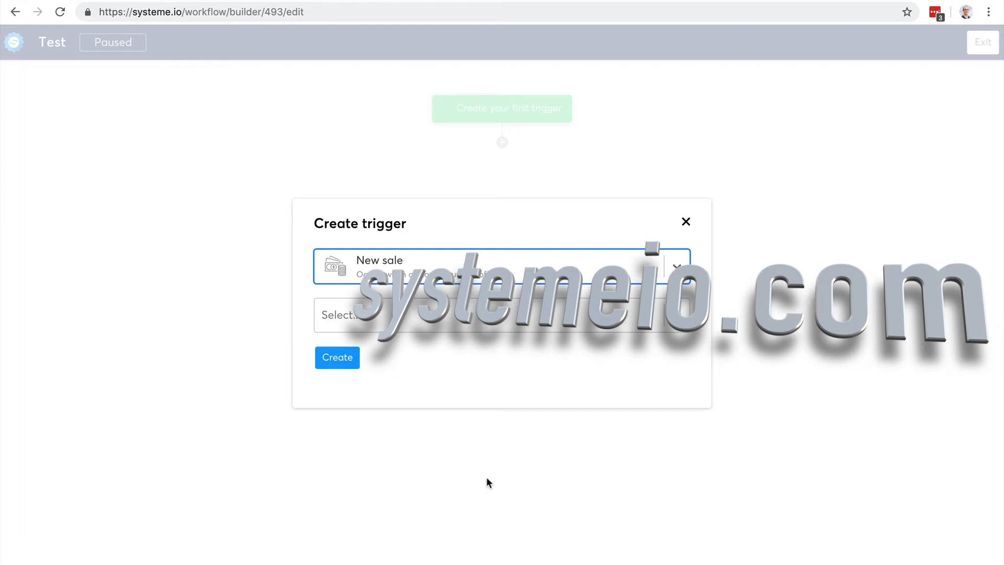
click(413, 318)
click(406, 359)
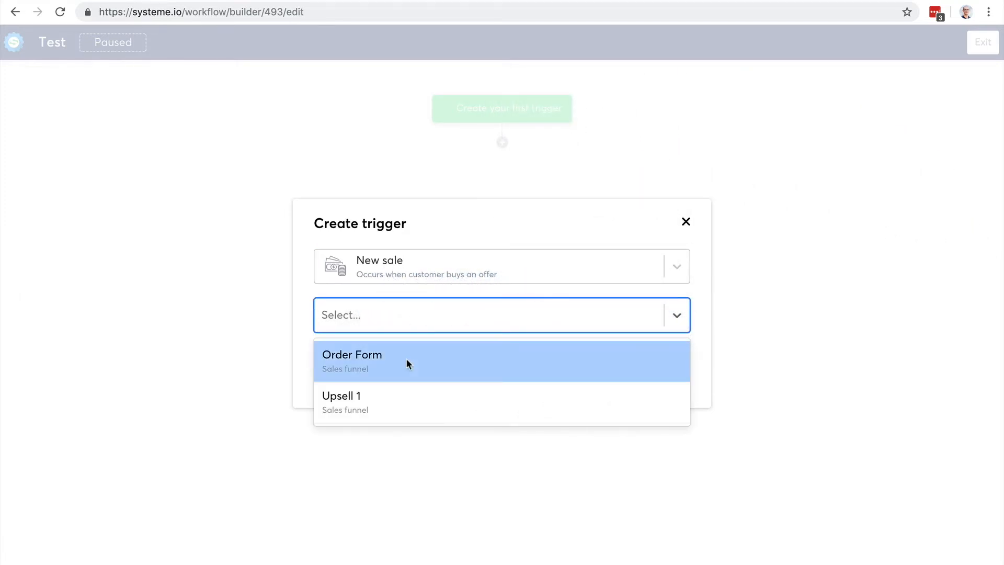
click(339, 359)
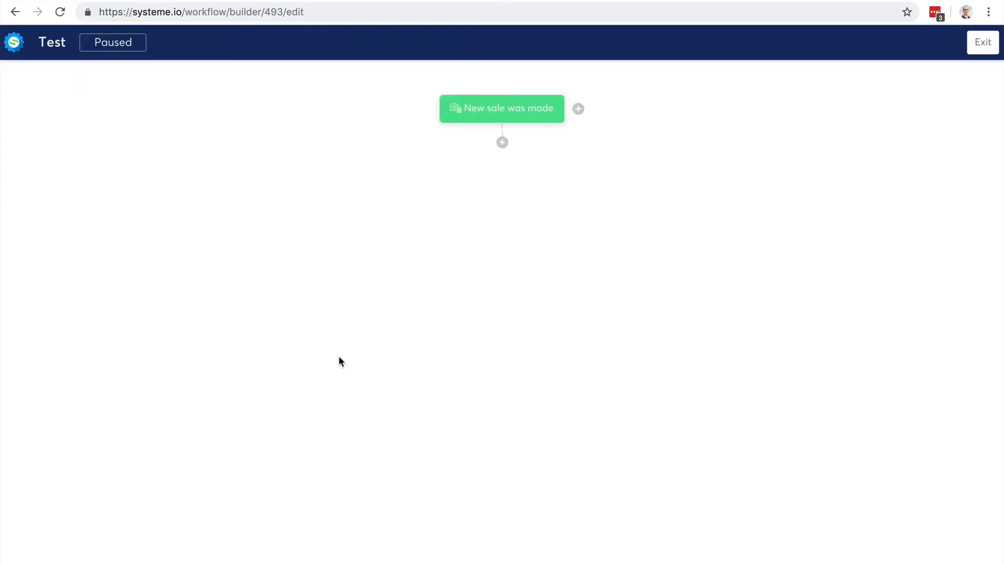
Add a delay of 1 day below the new sale trigger in the workflow.
click(503, 143)
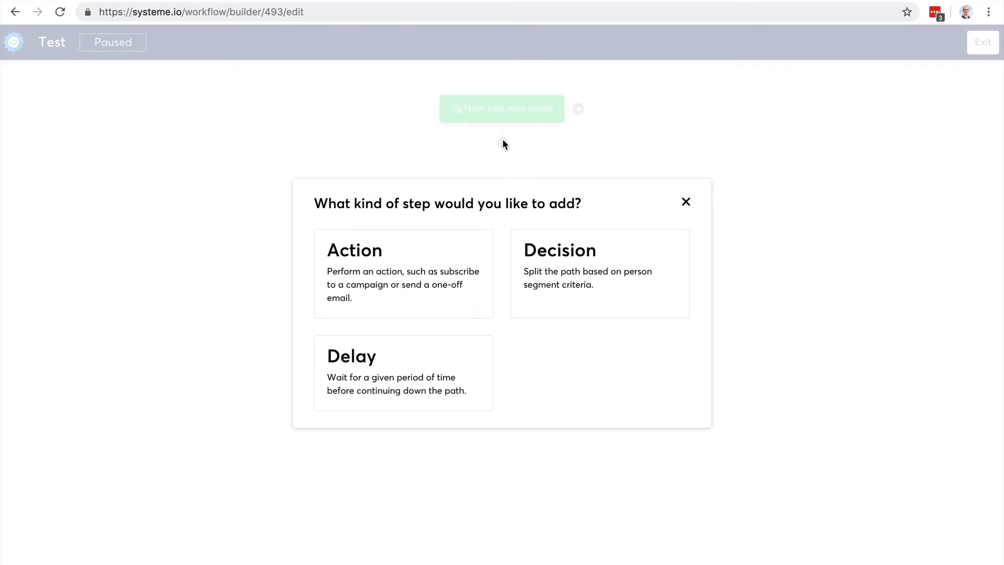
click(410, 349)
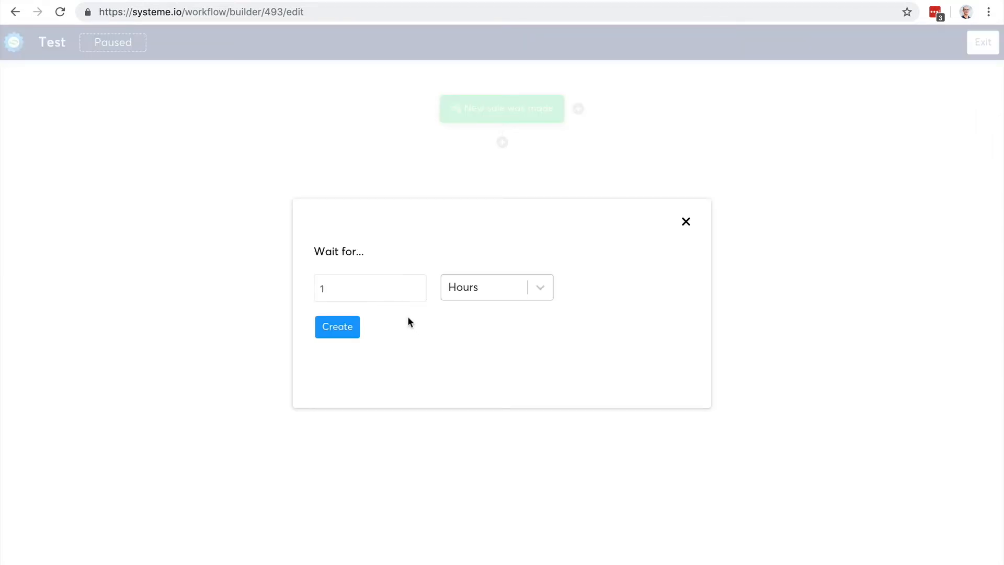
click(485, 285)
click(454, 319)
click(338, 327)
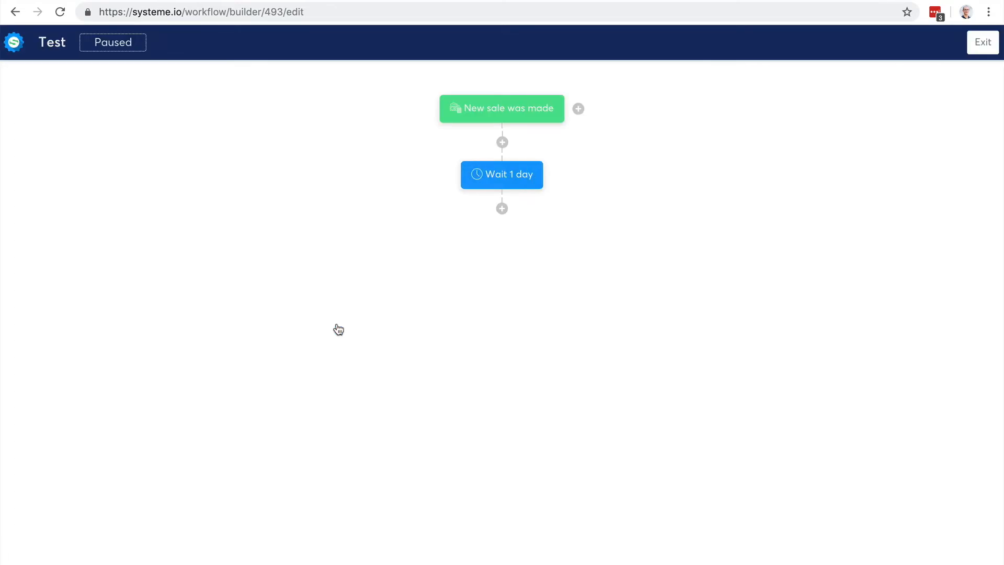
Add a decision below the 1 day delay that checks whether the contact is tagged with Blog-leads.
click(502, 208)
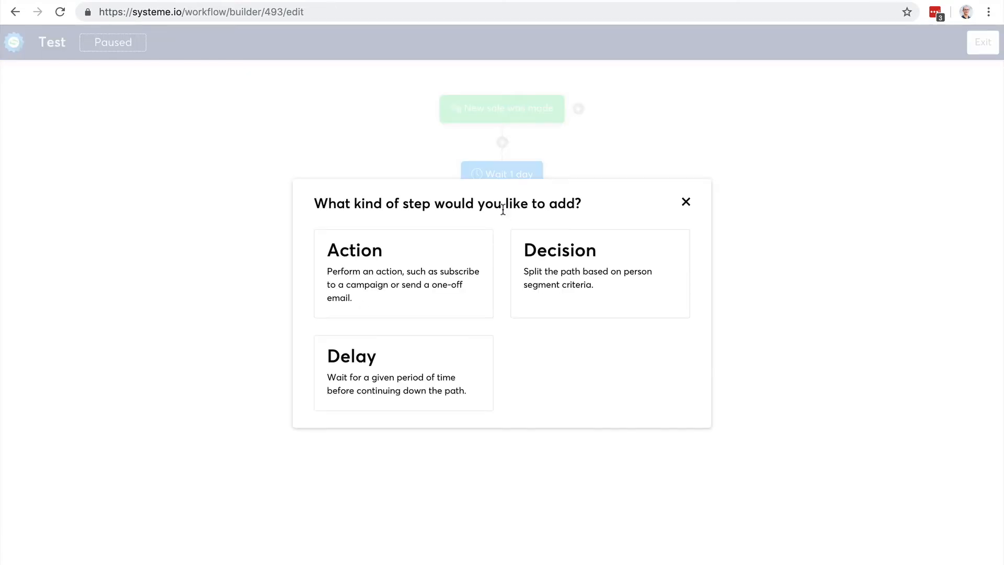
click(550, 281)
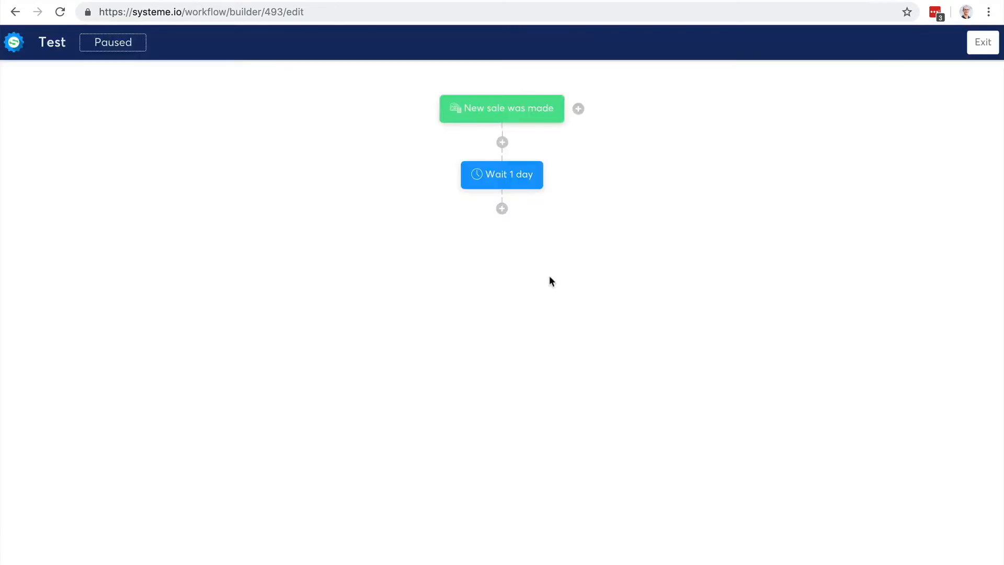
click(386, 223)
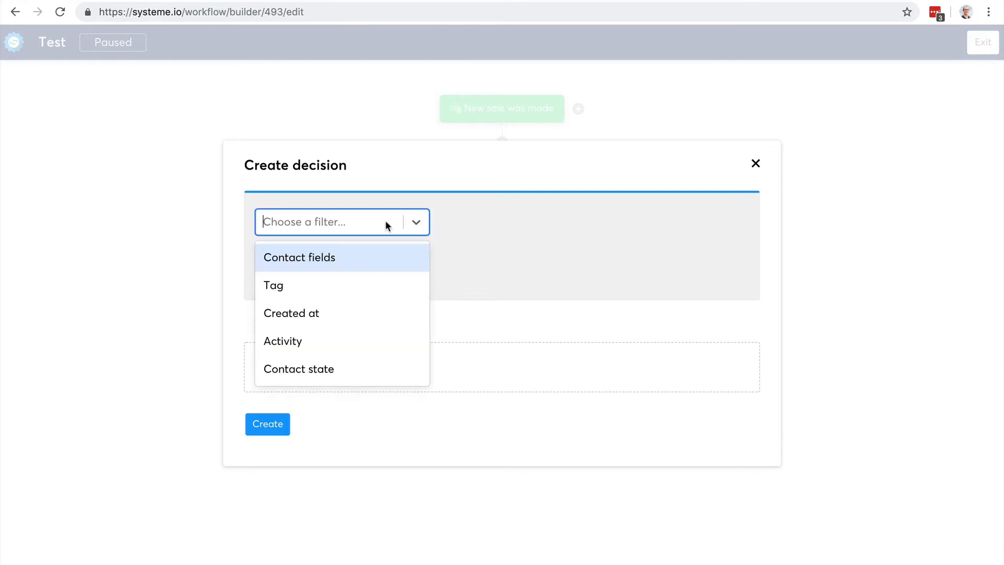
click(329, 281)
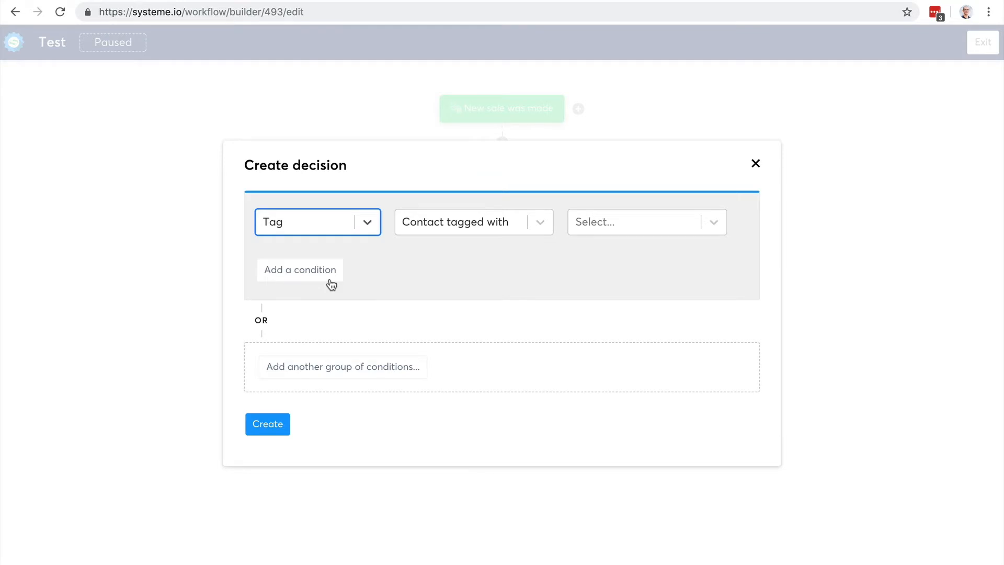
click(632, 222)
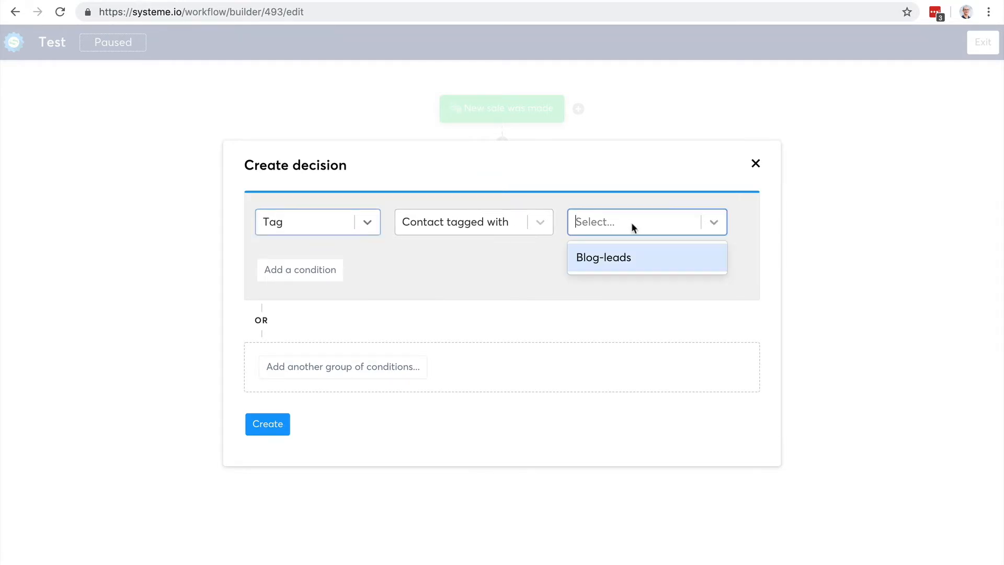
click(630, 255)
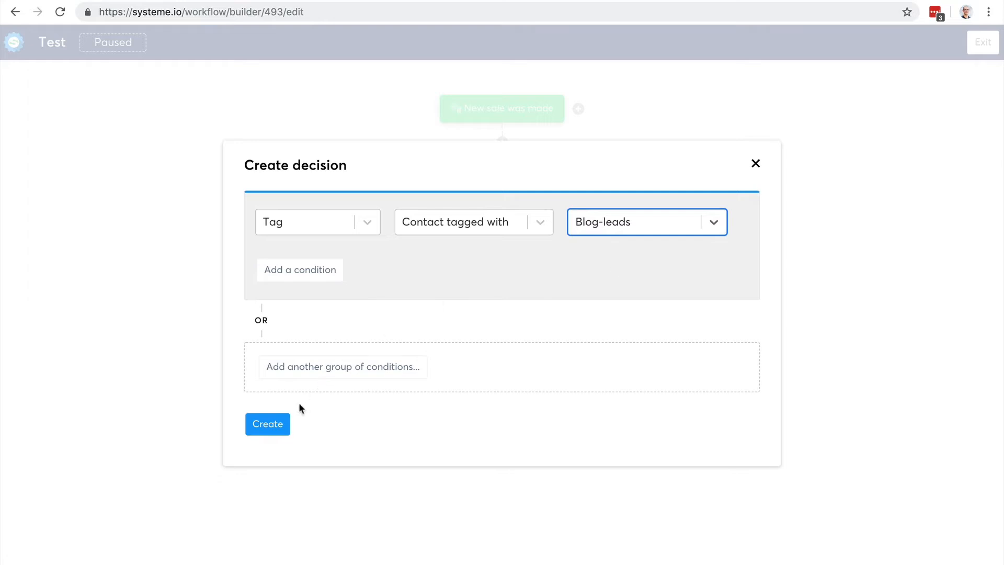
click(268, 427)
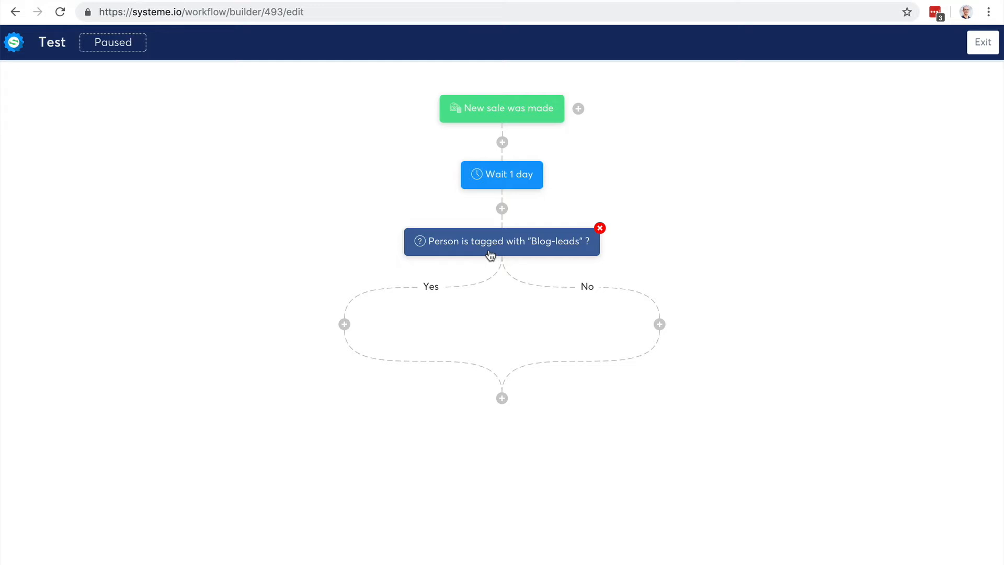
Change the workflow's trigger to Form subscribed on the List building funnel's Optin form.
click(506, 107)
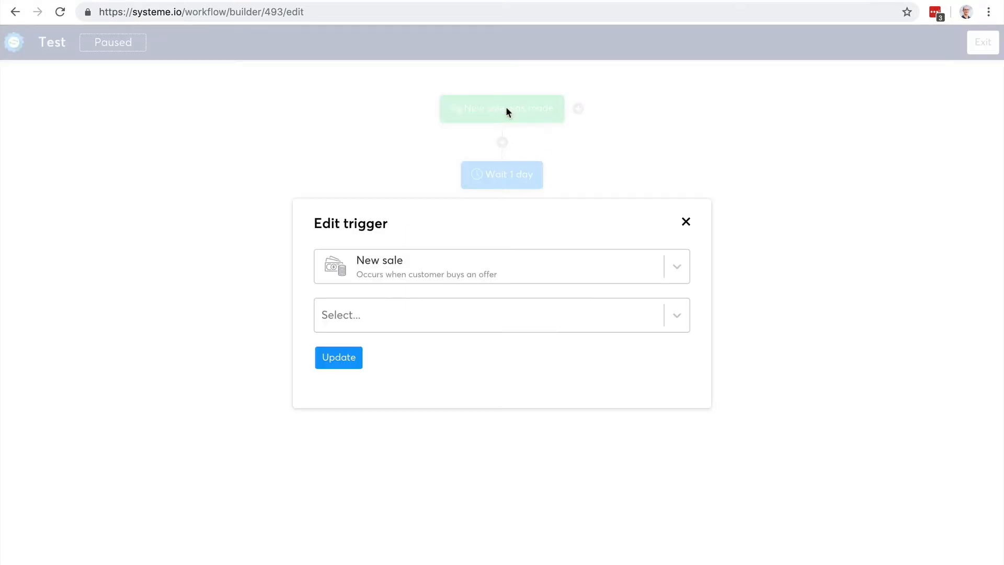
click(460, 264)
scroll(460, 337, up, 5)
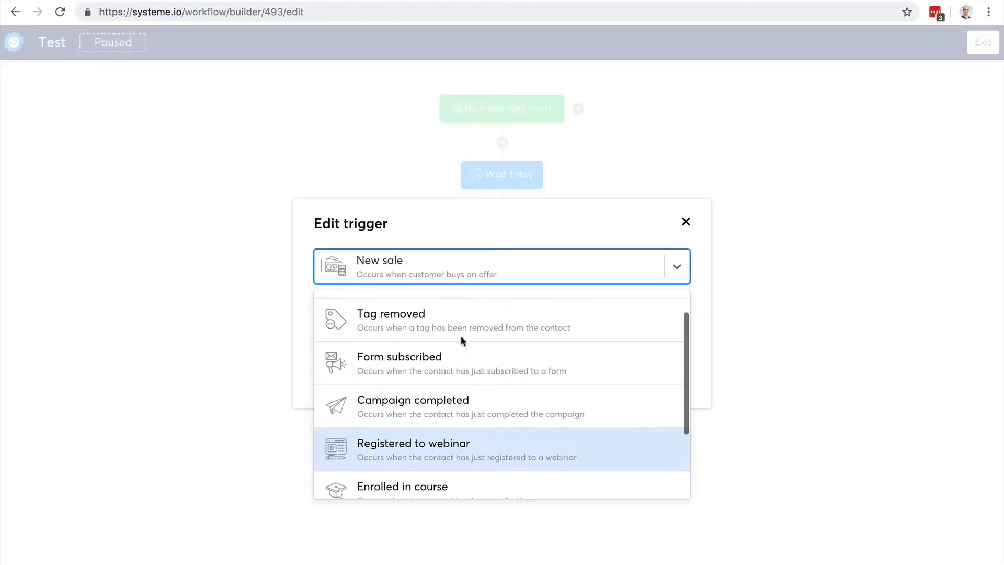
scroll(460, 337, down, 1)
click(444, 340)
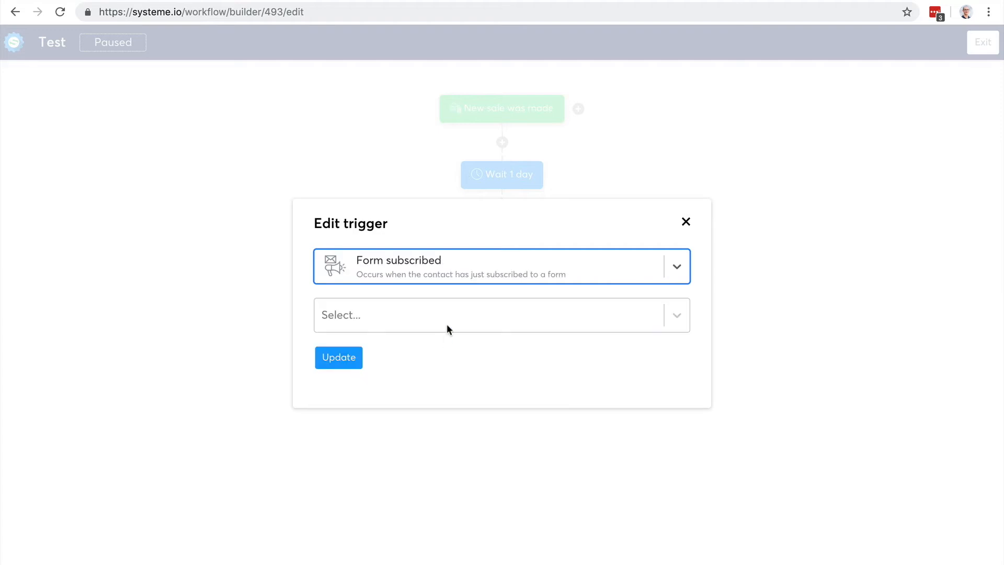
click(437, 330)
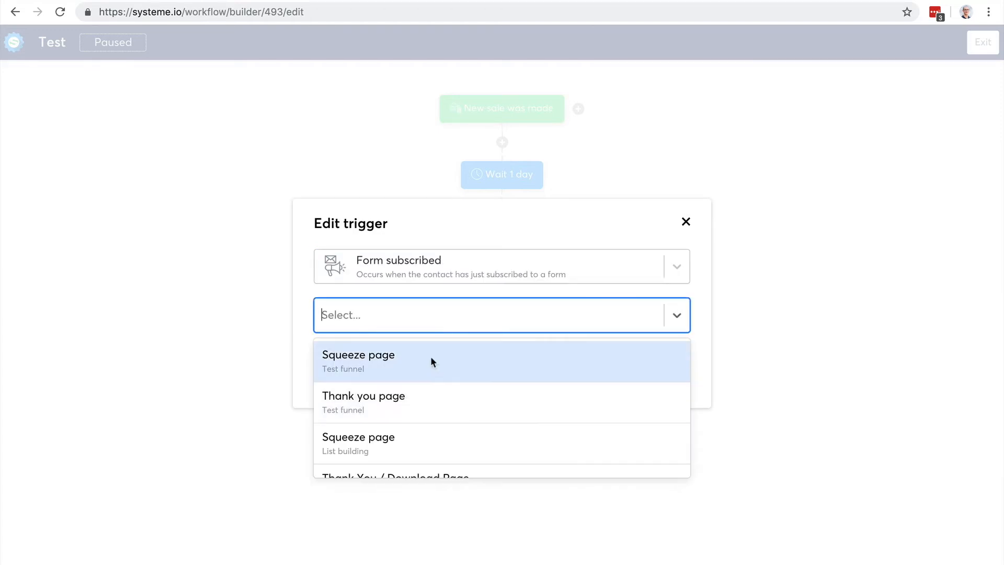
scroll(430, 361, down, 3)
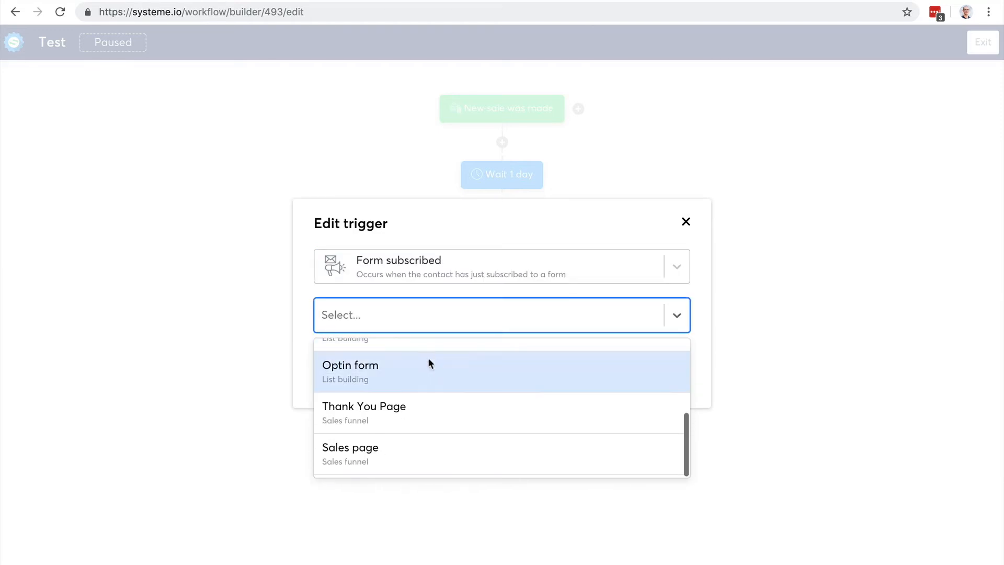
click(404, 369)
click(339, 361)
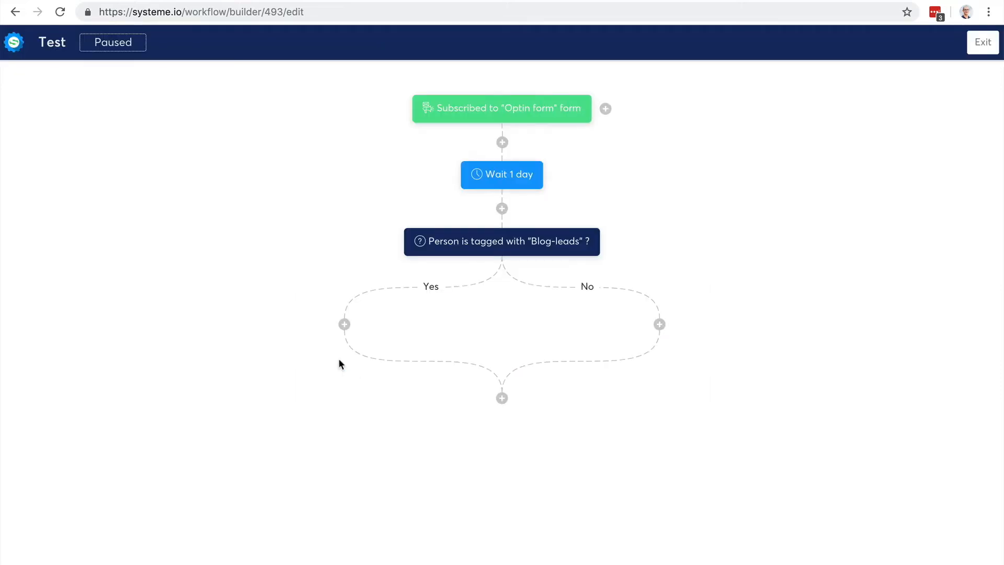
Insert a Subscribe to campaign action for "5 day coaching course" between the trigger and the delay.
mouse_move(466, 115)
click(502, 143)
click(397, 259)
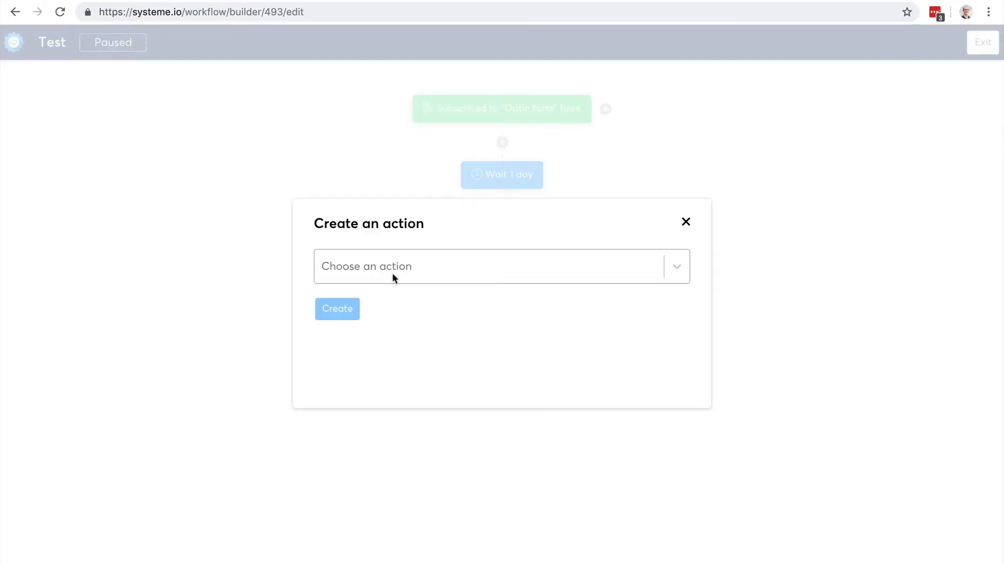
click(394, 276)
scroll(438, 351, down, 2)
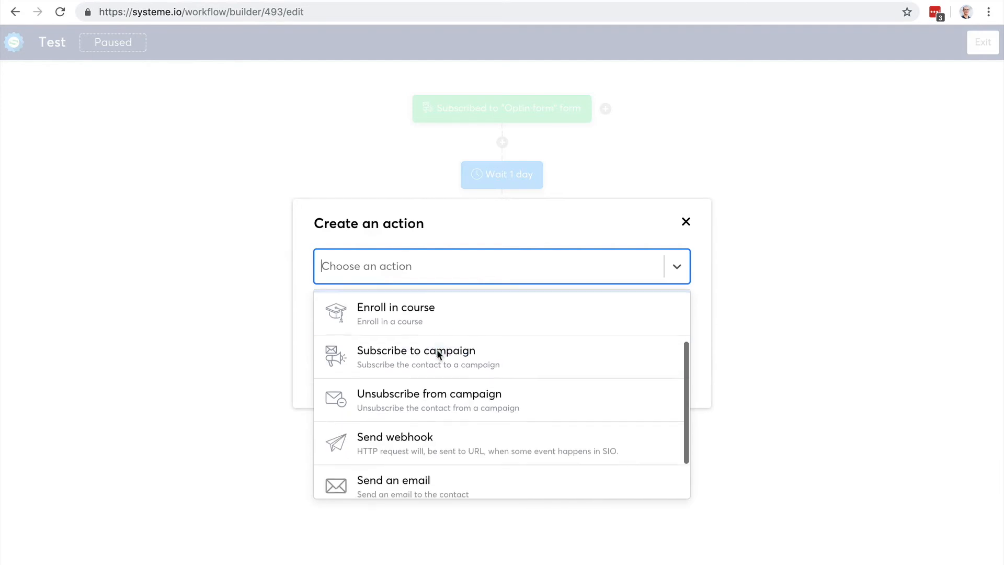
click(438, 353)
click(434, 308)
click(426, 345)
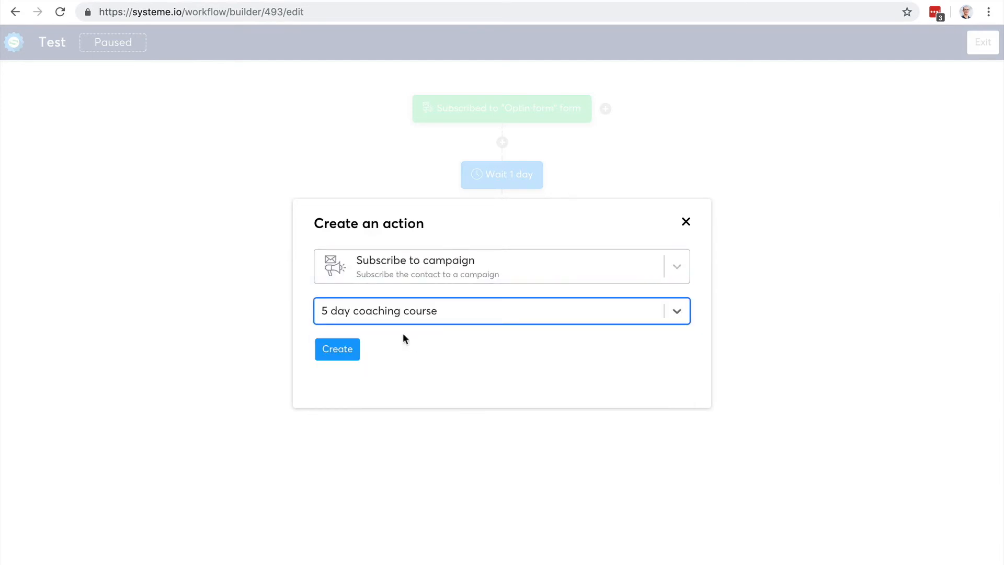
click(338, 349)
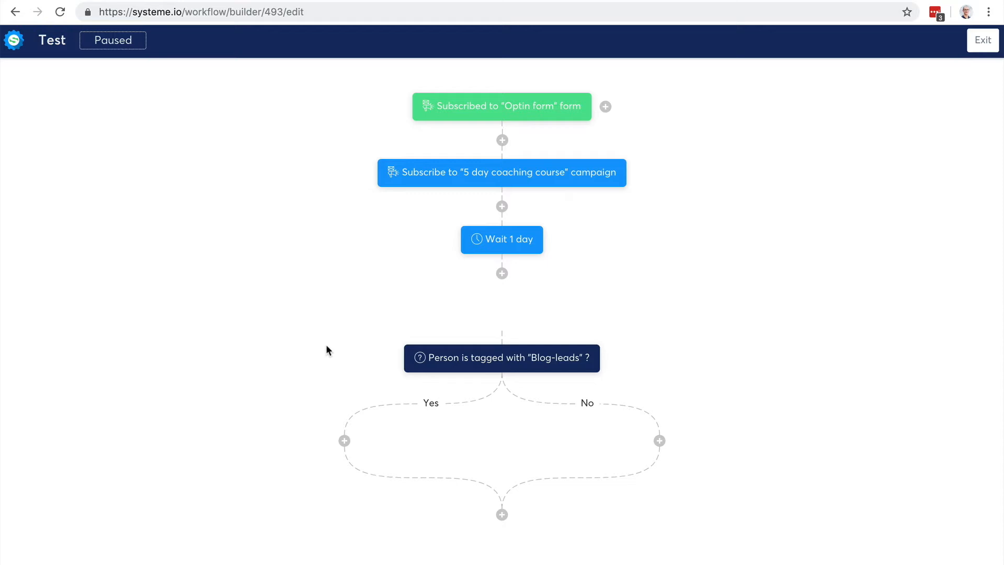
Exit the workflow builder, open the contact tags and create a new tag named "ProductA-Customer".
mouse_move(486, 238)
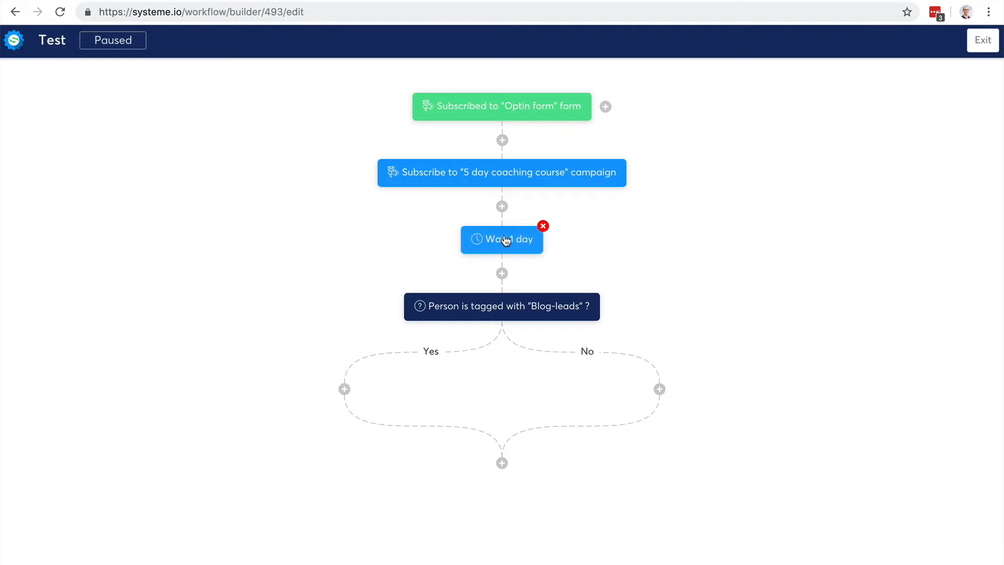
mouse_move(504, 310)
click(979, 44)
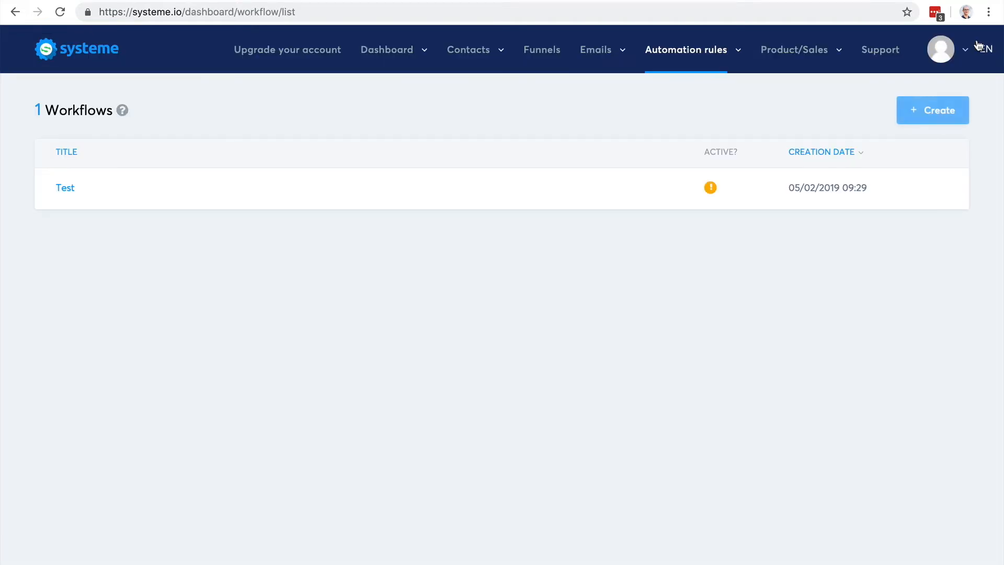
mouse_move(442, 52)
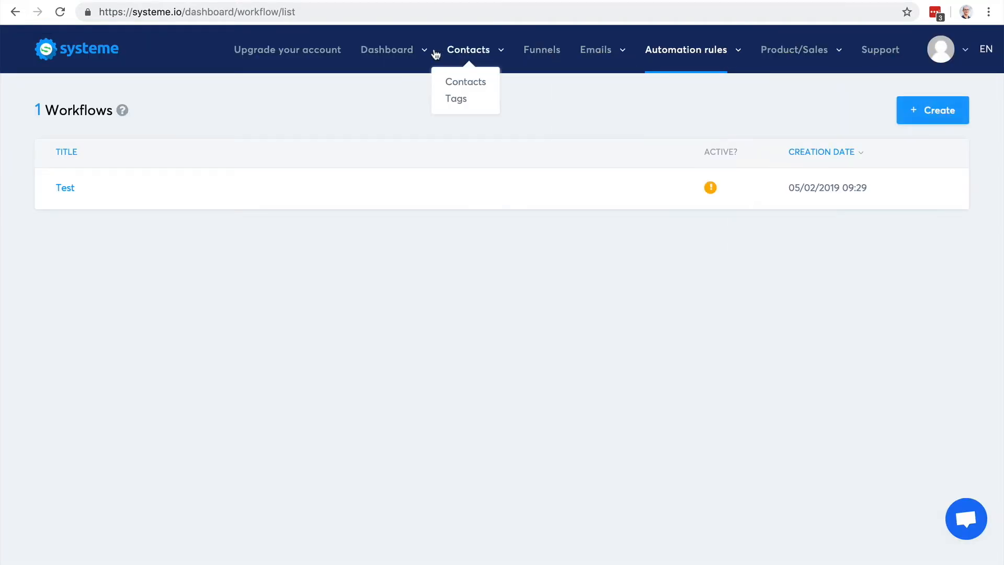
click(455, 99)
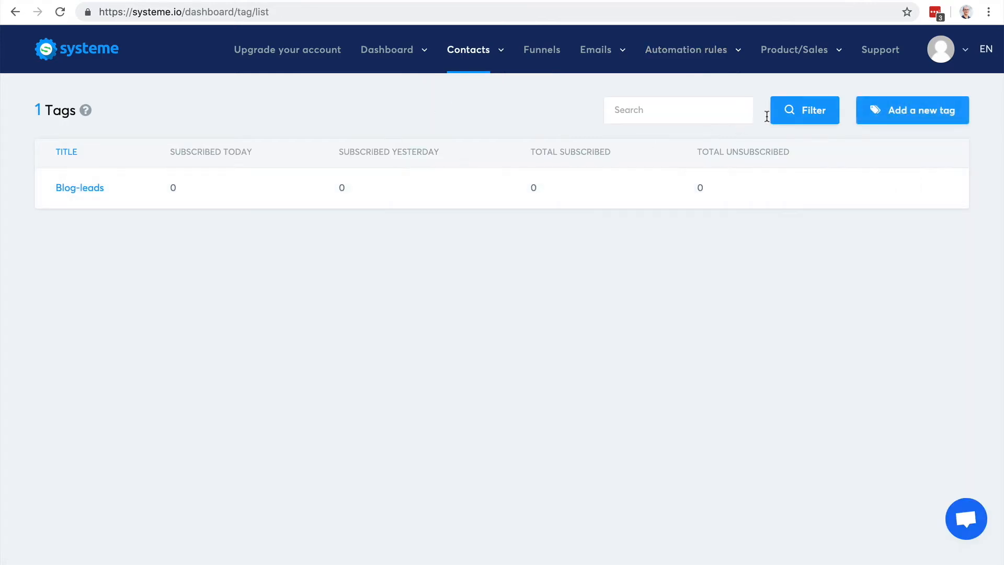
click(891, 113)
text(Pro)
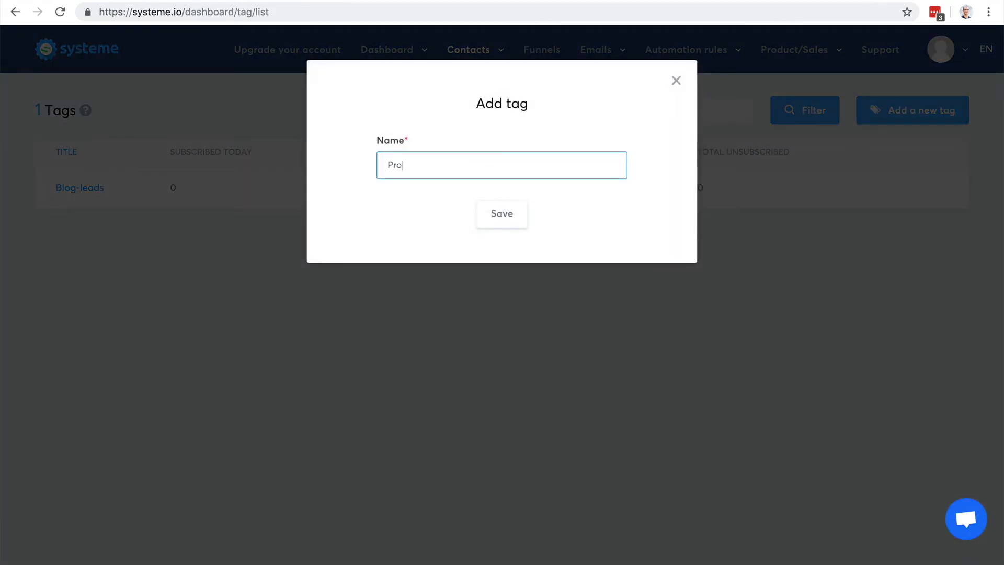
text(duct1-)
key(BackSpace)
key(BackSpace)
text(A-Customer)
click(506, 213)
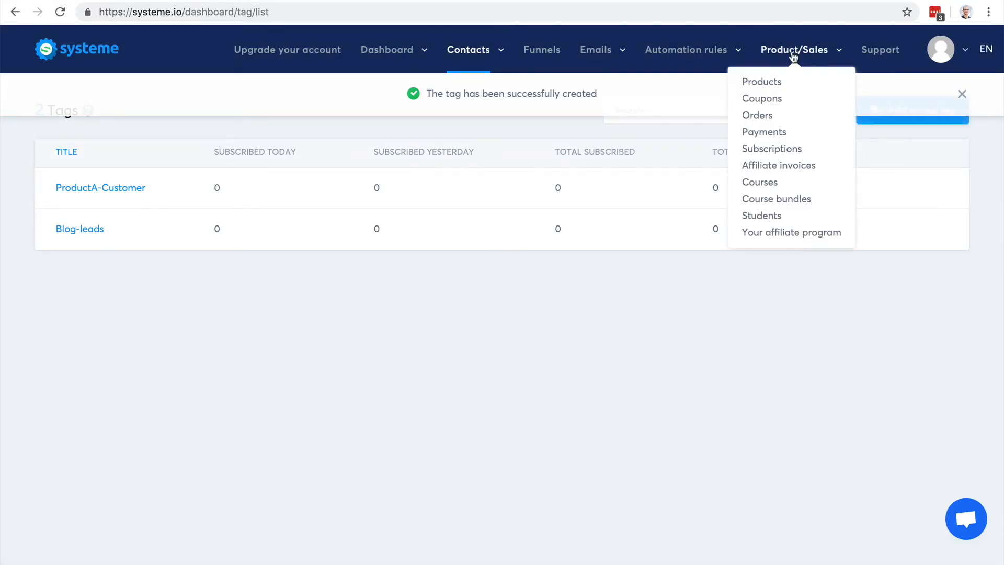
Reopen the Test workflow from the workflow list and update its delay with a wait of 1 day.
mouse_move(690, 50)
click(685, 99)
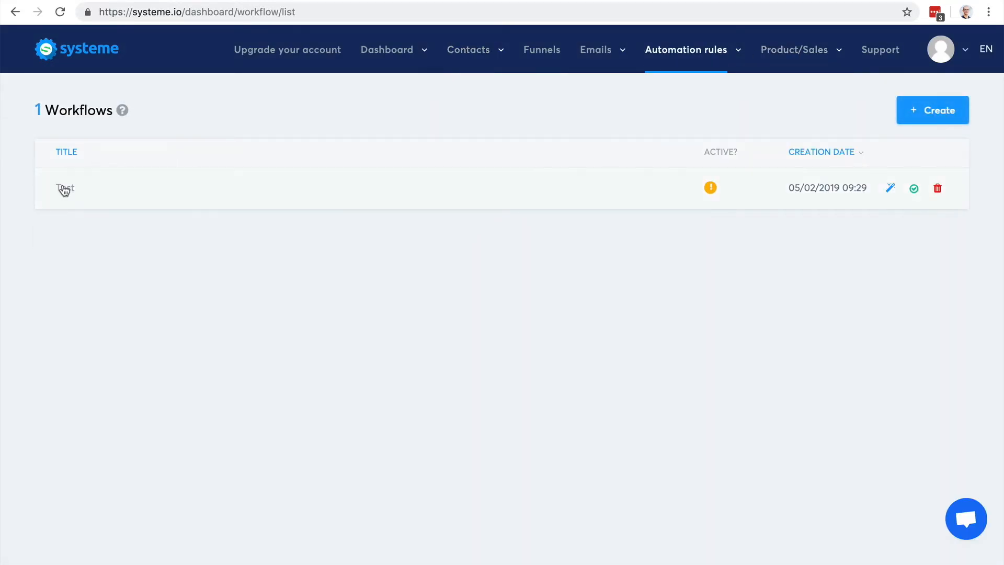
click(63, 188)
scroll(631, 262, down, 3)
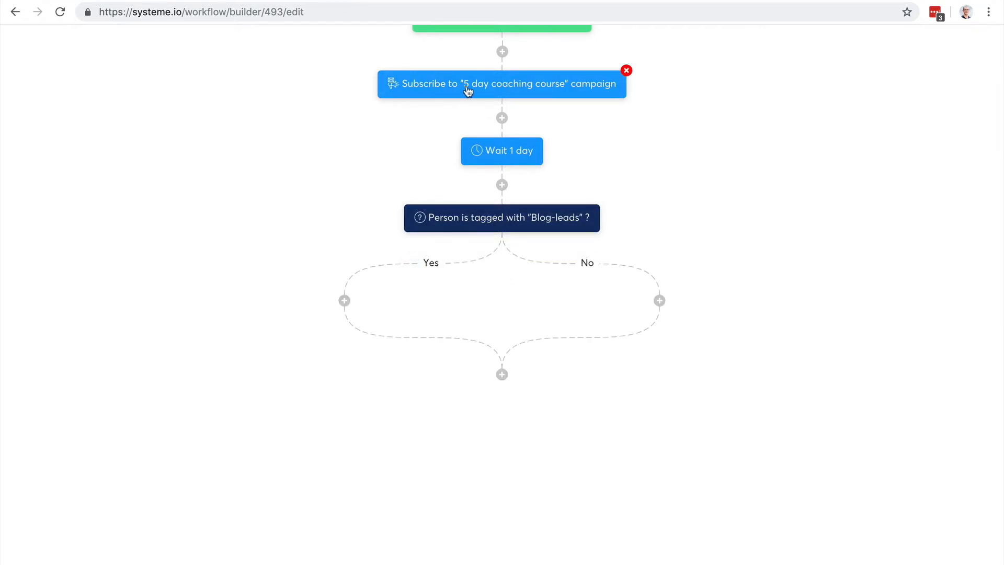
click(494, 150)
click(358, 303)
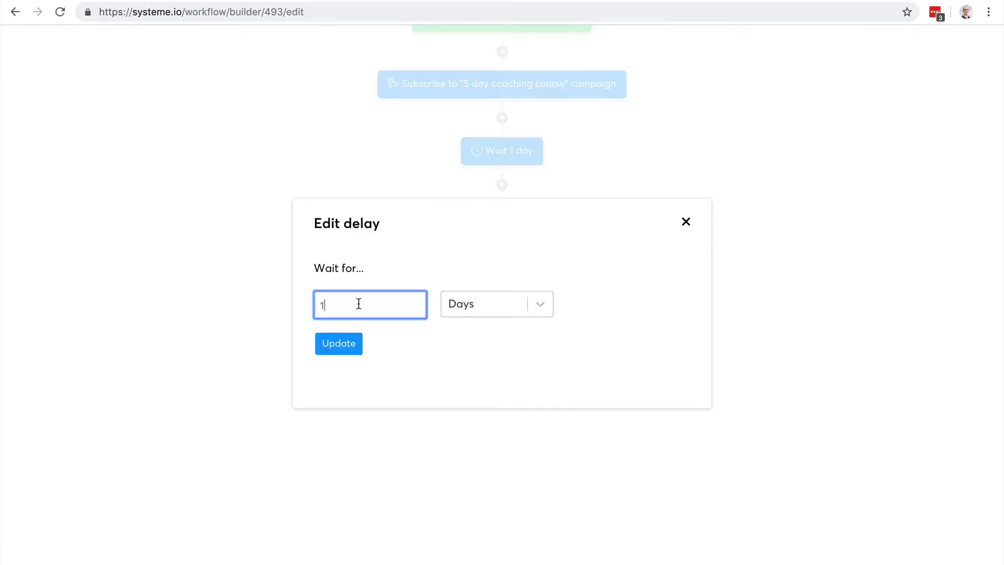
click(348, 344)
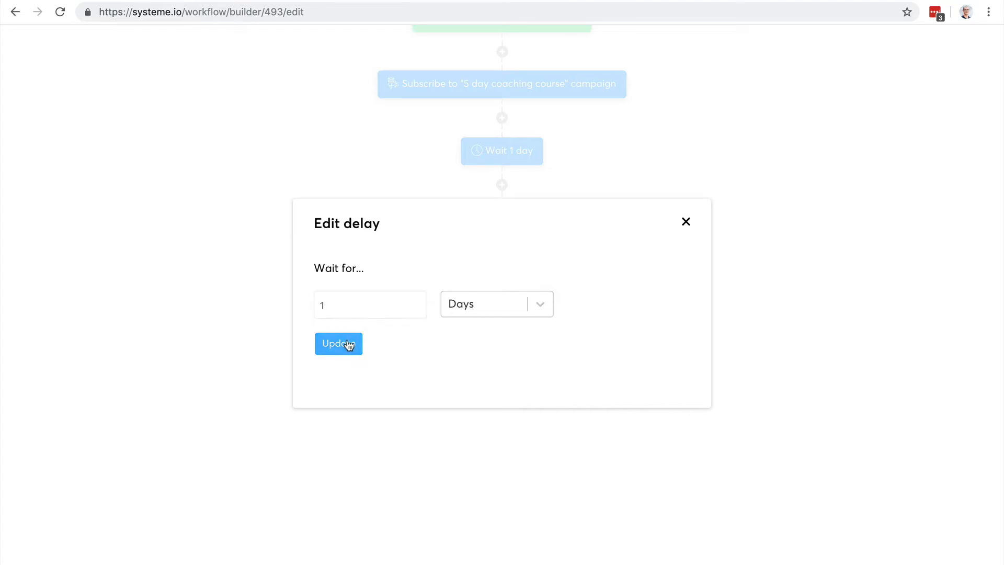
Change the decision's condition to check for contacts tagged with ProductA-Customer.
click(509, 221)
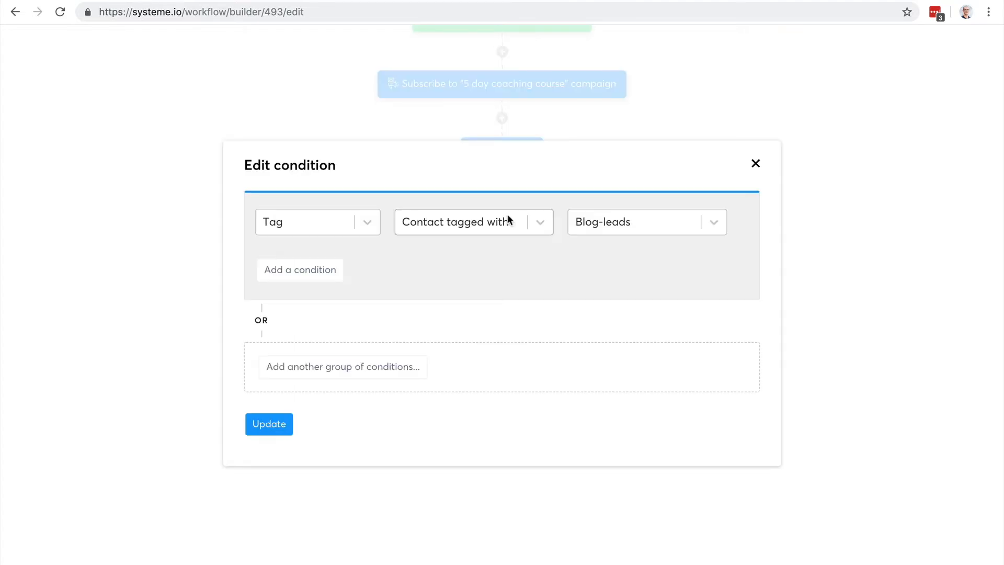
click(626, 223)
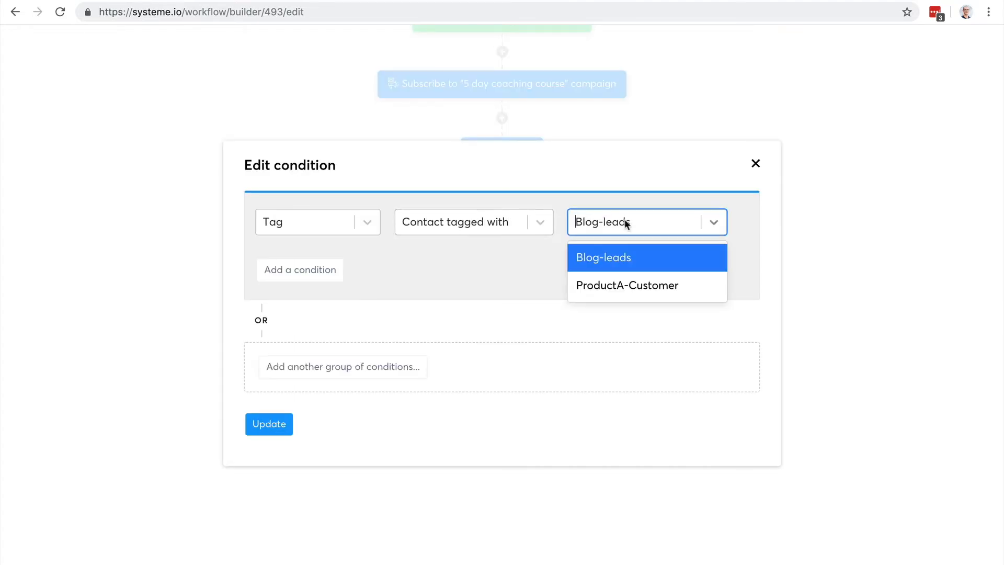
click(622, 284)
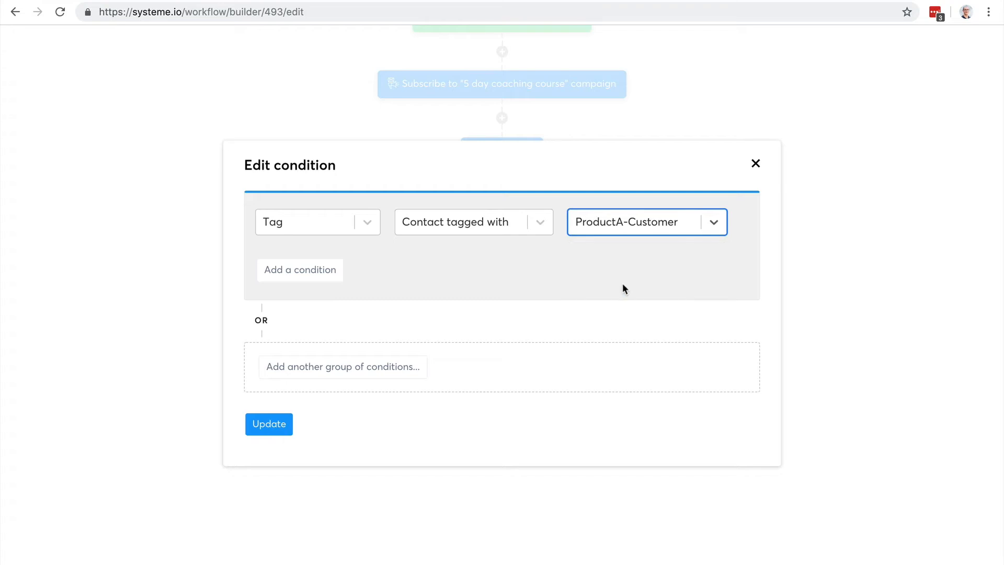
click(269, 424)
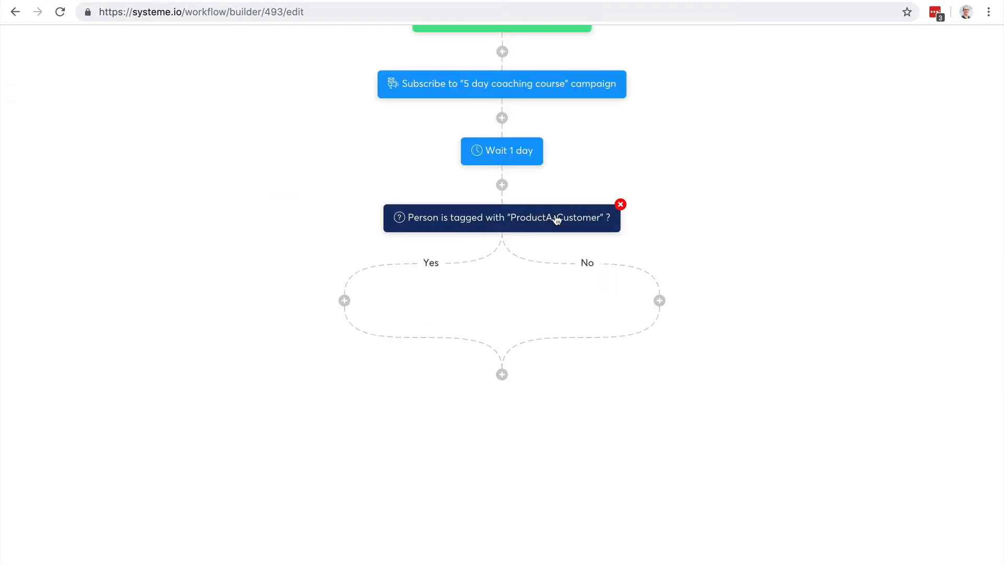
Add an Unsubscribe from campaign action for "5 day coaching course" to the decision's Yes branch.
click(345, 301)
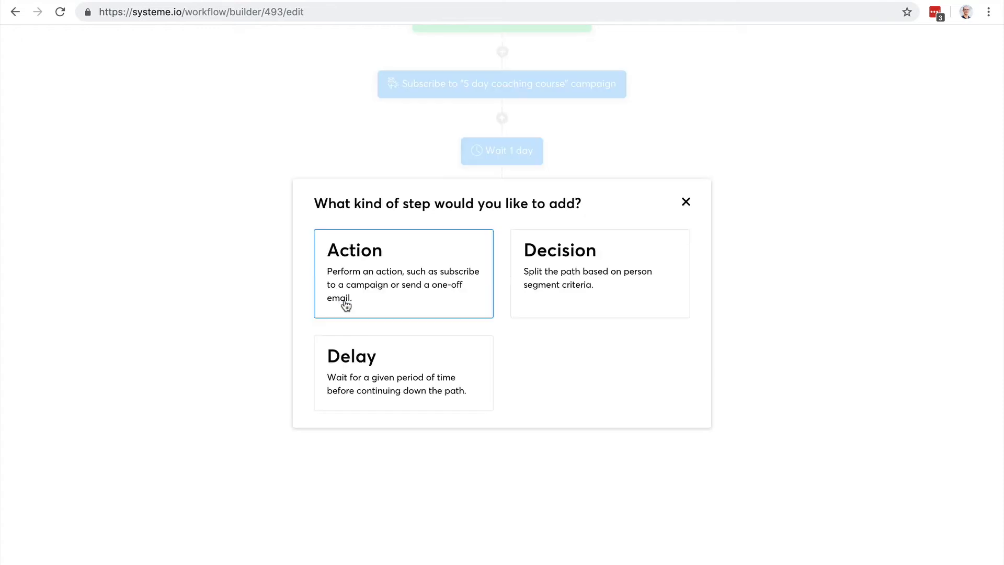
click(406, 292)
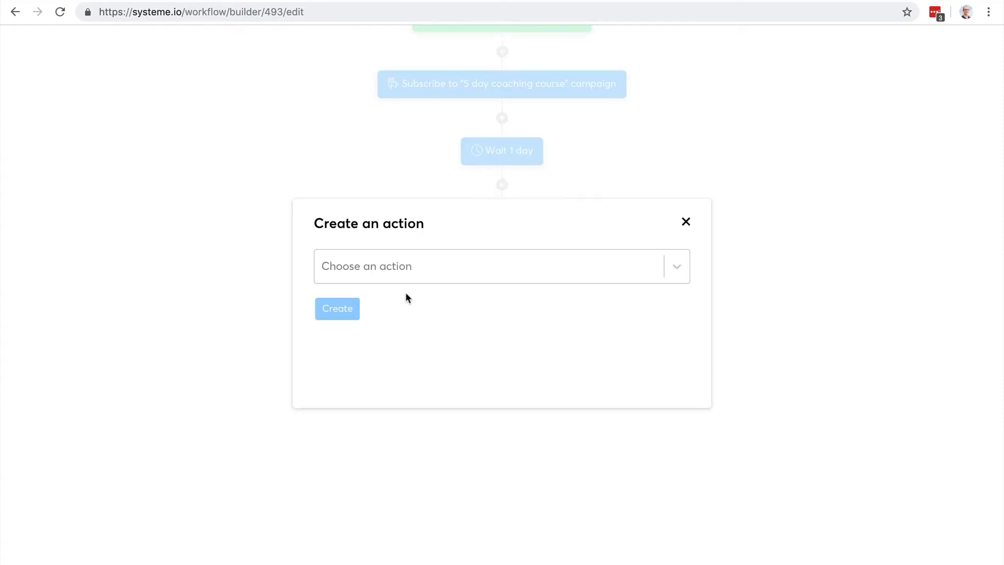
click(457, 255)
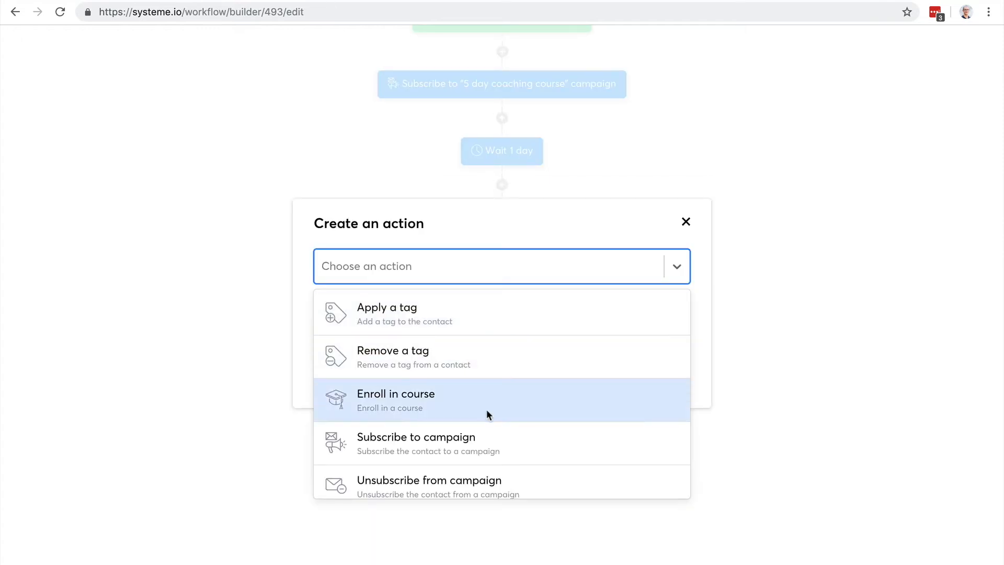
scroll(486, 409, down, 1)
click(462, 427)
click(437, 315)
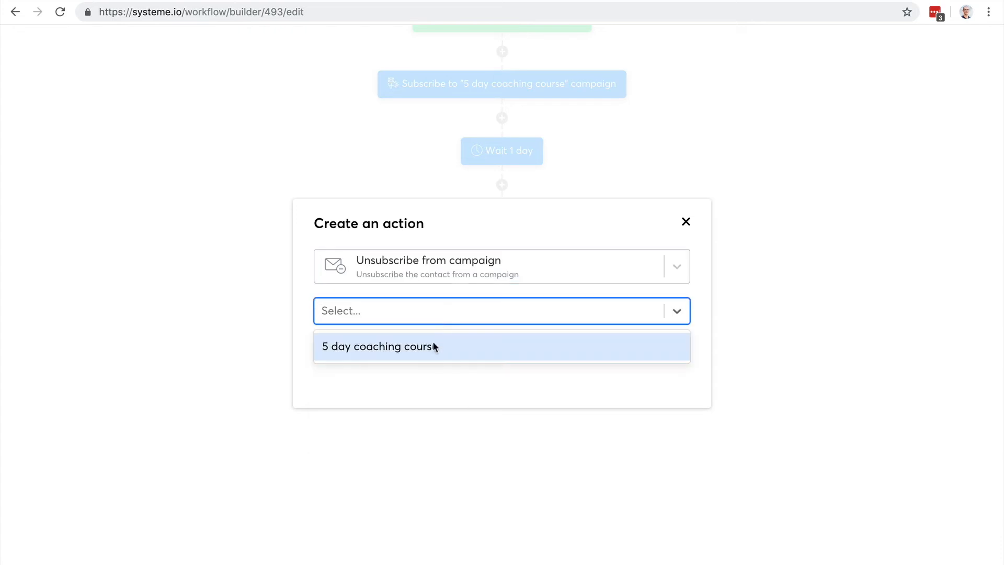
click(433, 346)
click(347, 353)
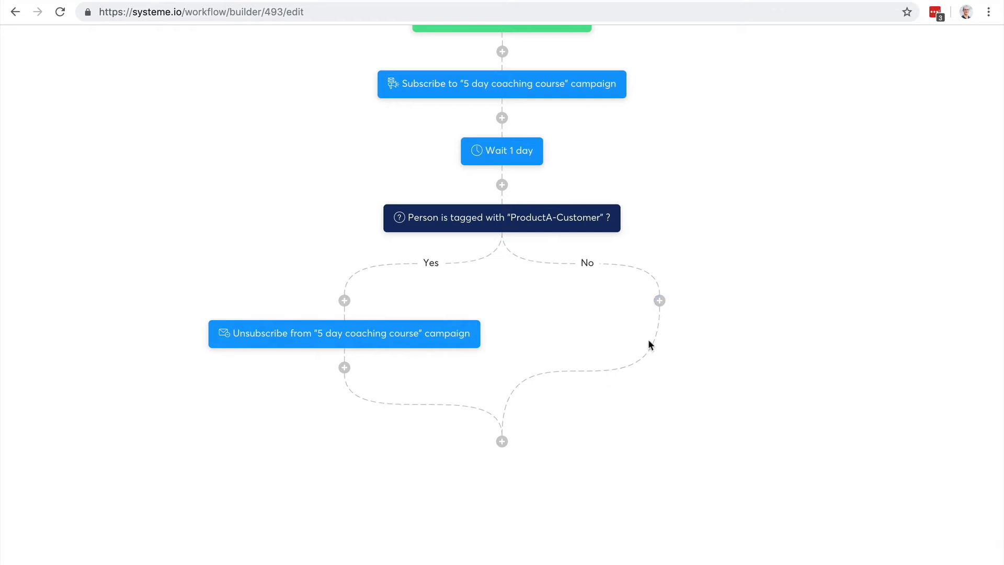
scroll(671, 326, up, 2)
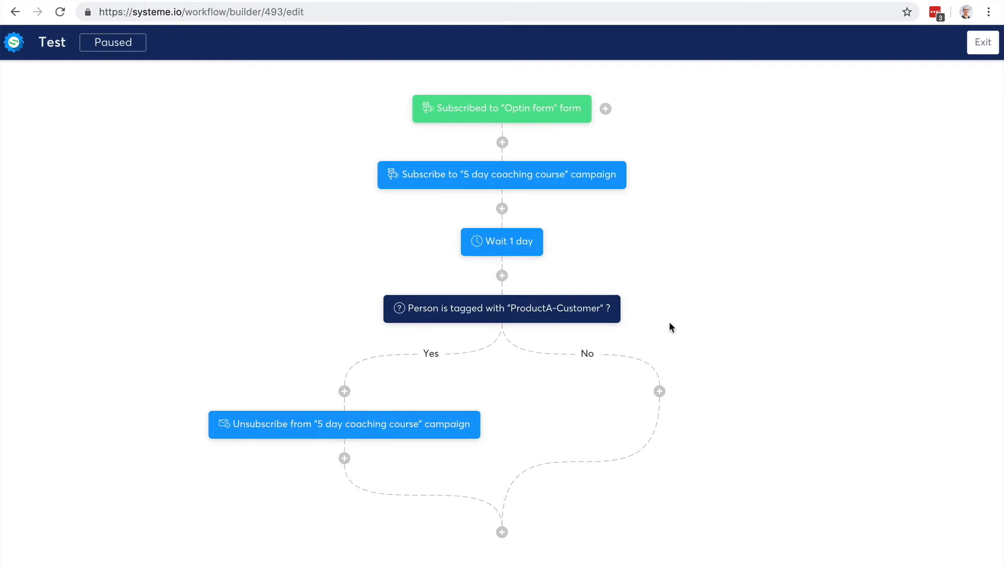
Exit the workflow builder and start a new automation rule.
click(986, 46)
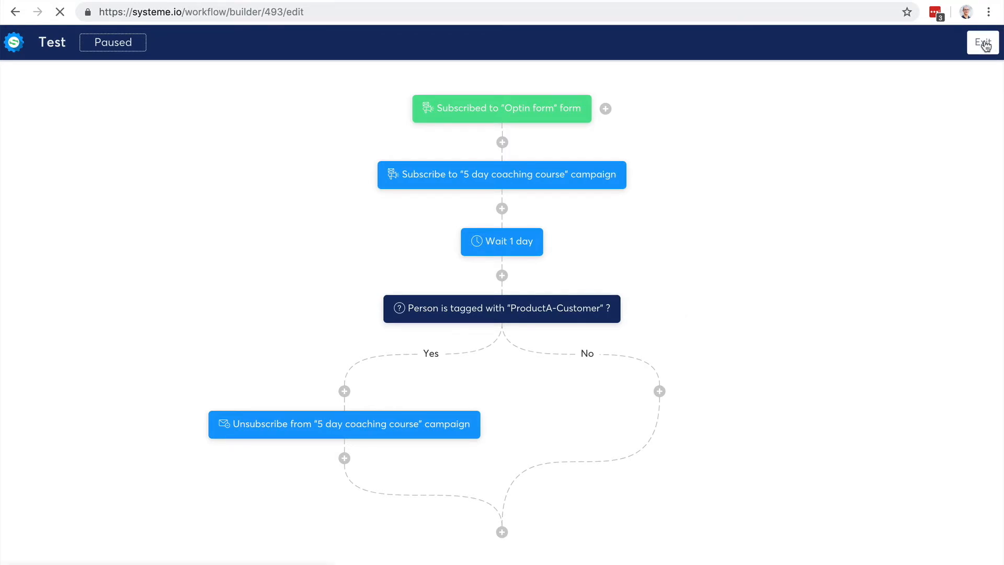
mouse_move(707, 57)
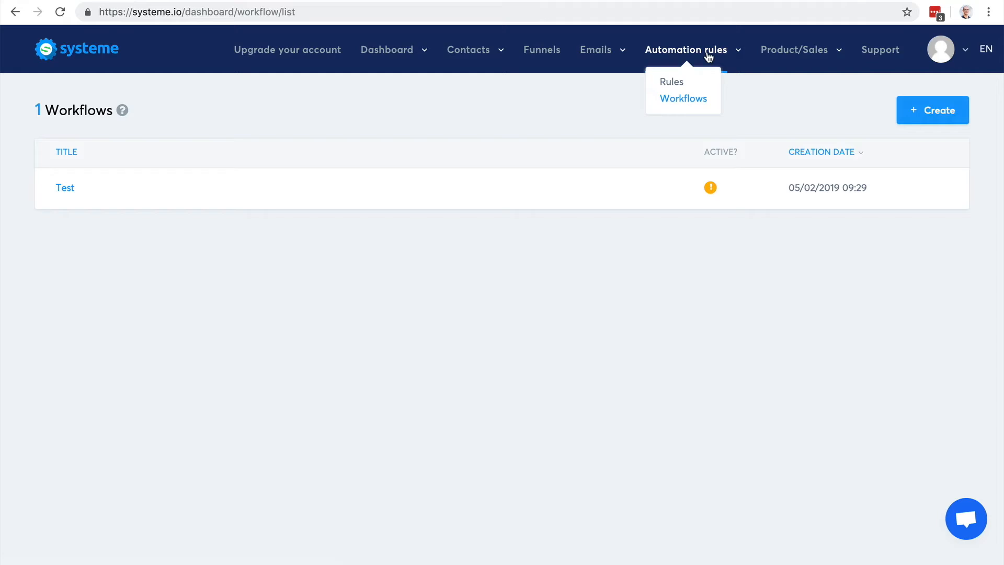
click(674, 83)
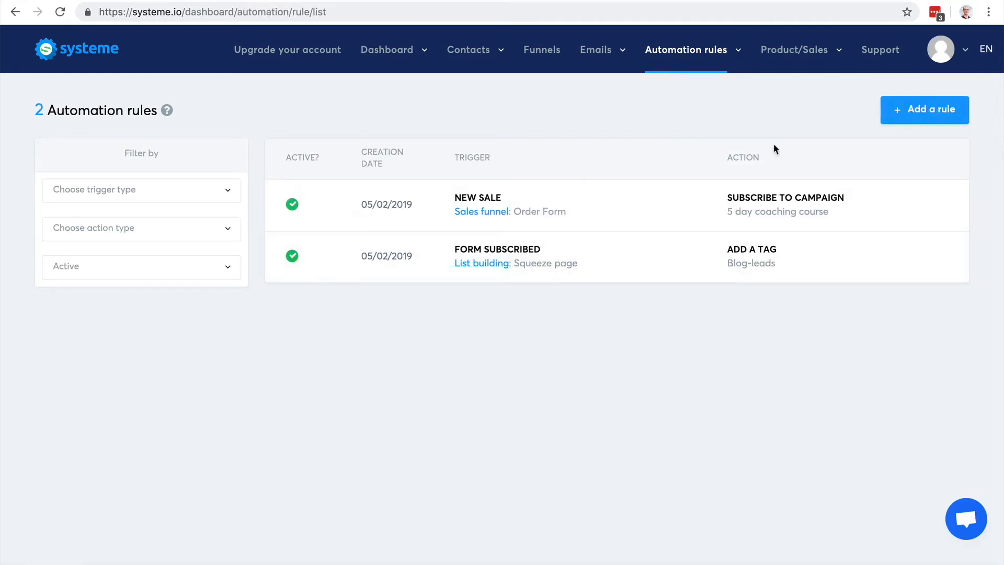
click(899, 119)
Give the rule a New sale trigger for the Sales funnel's Order Form step and view the available action types.
click(440, 160)
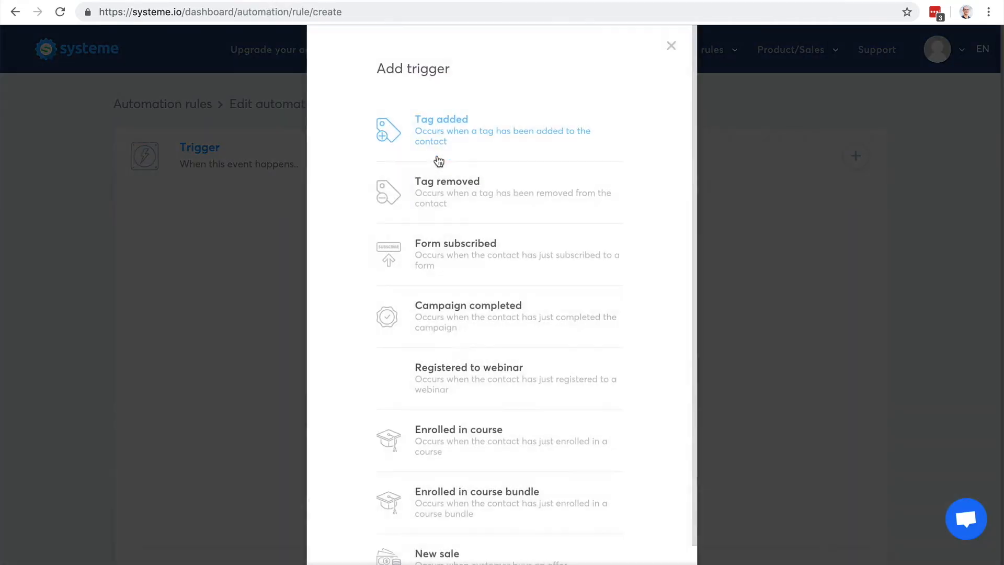
scroll(489, 320, down, 2)
scroll(489, 323, up, 2)
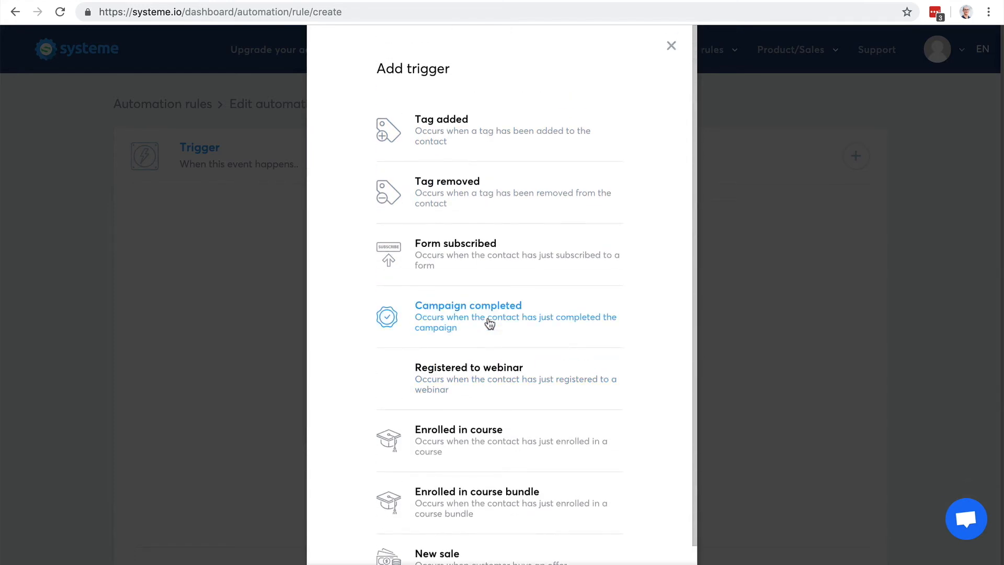
scroll(473, 408, down, 1)
click(454, 518)
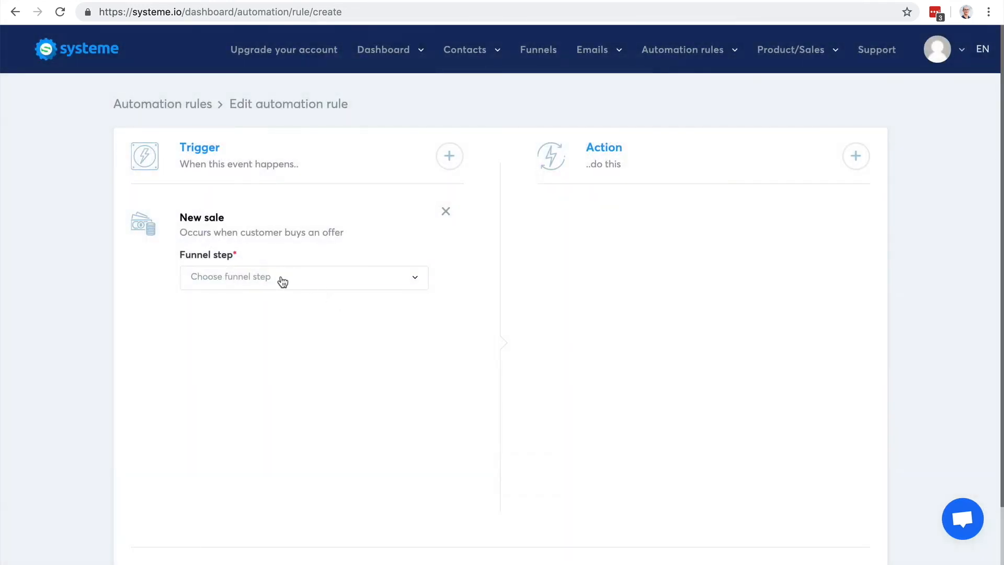
click(282, 280)
click(270, 352)
click(856, 156)
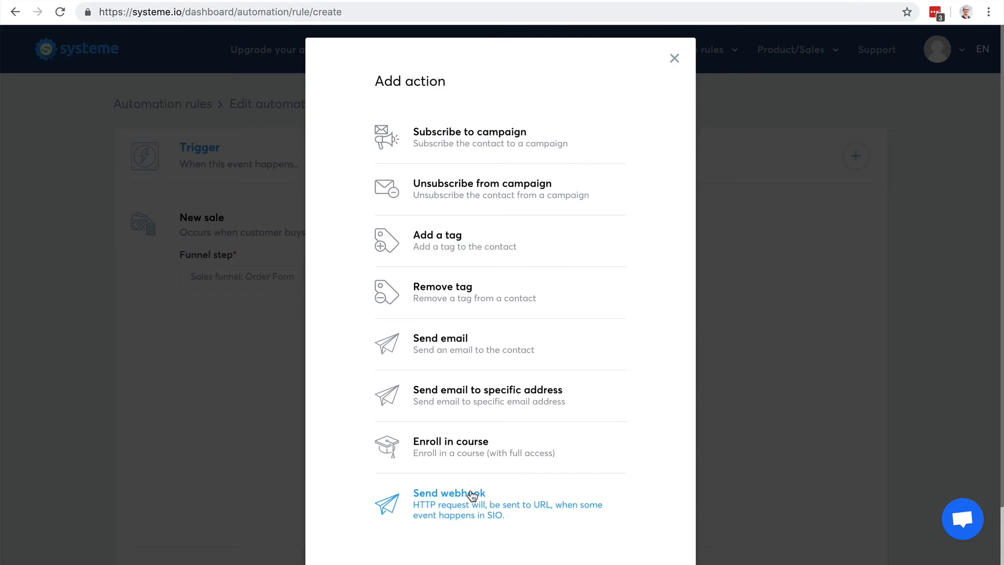
click(674, 58)
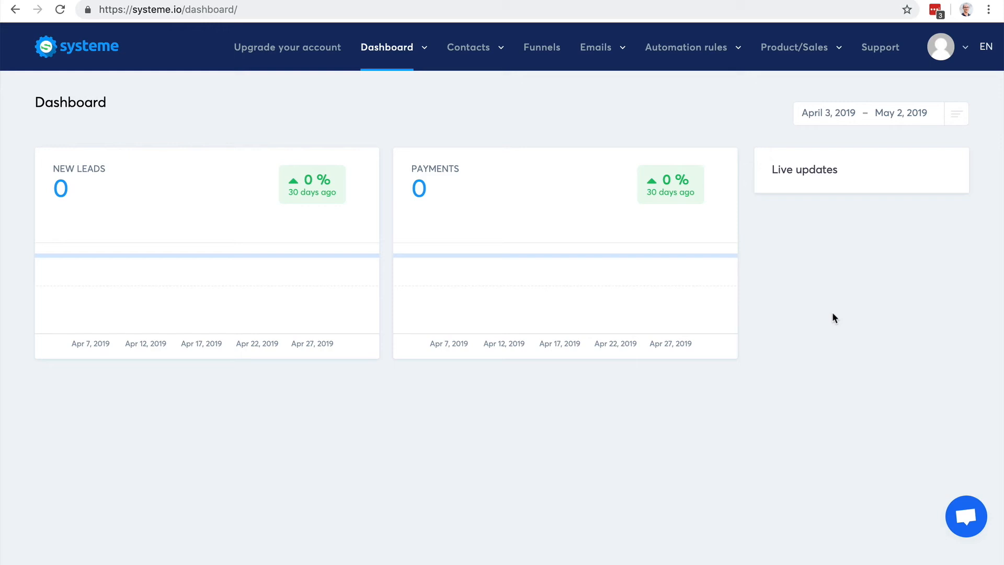
Create and save a new course named "Real estate course".
mouse_move(801, 59)
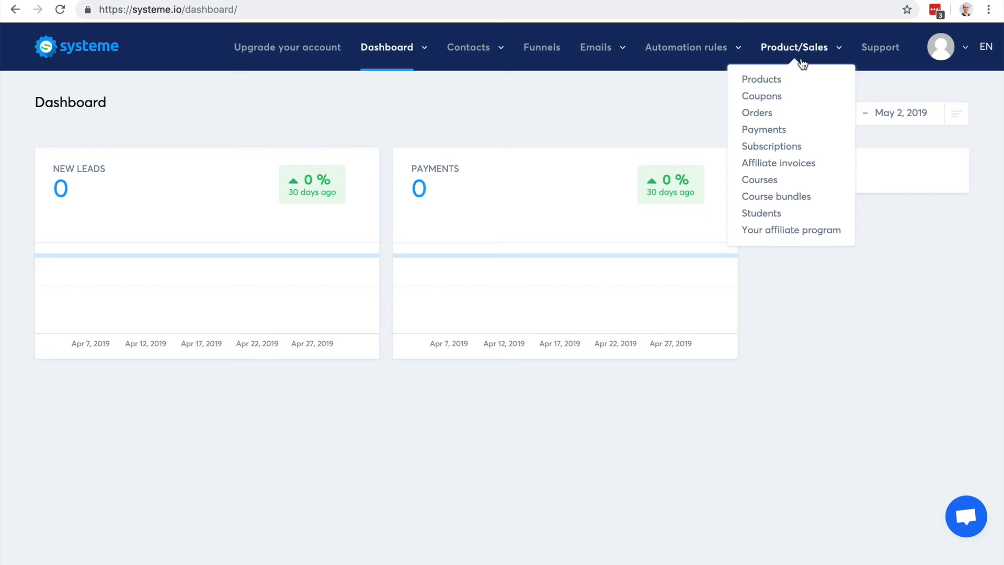
click(769, 183)
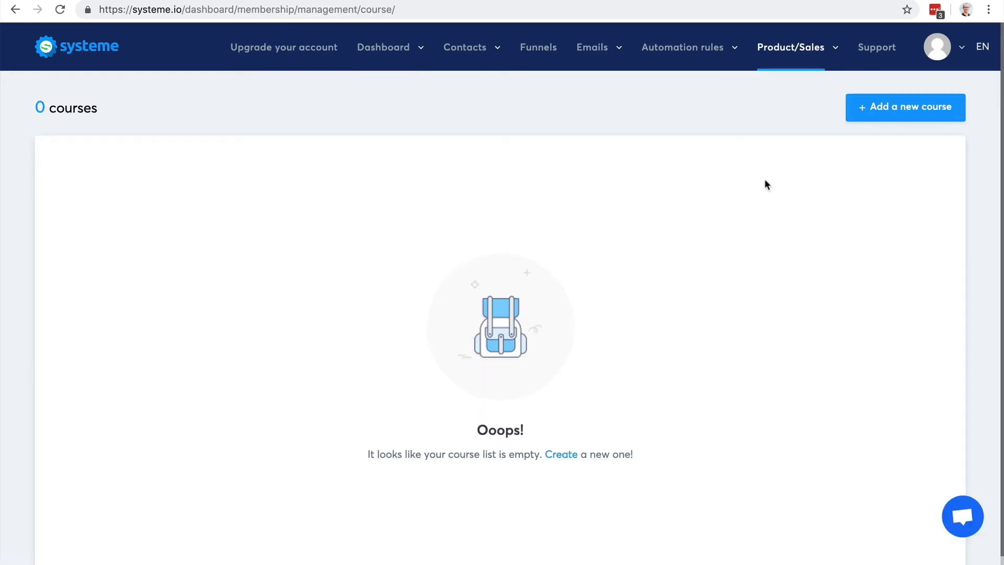
click(892, 114)
click(251, 191)
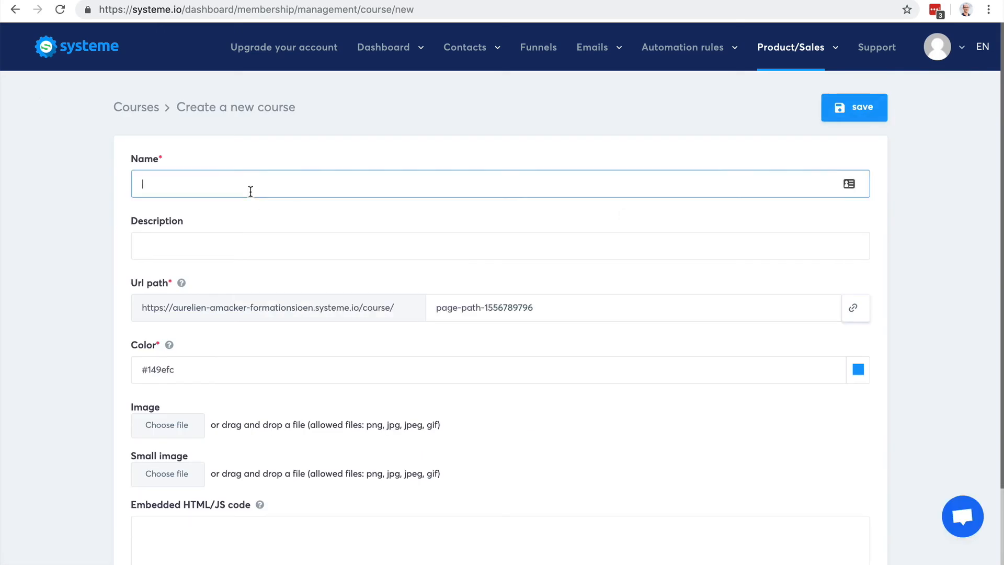
text(Re)
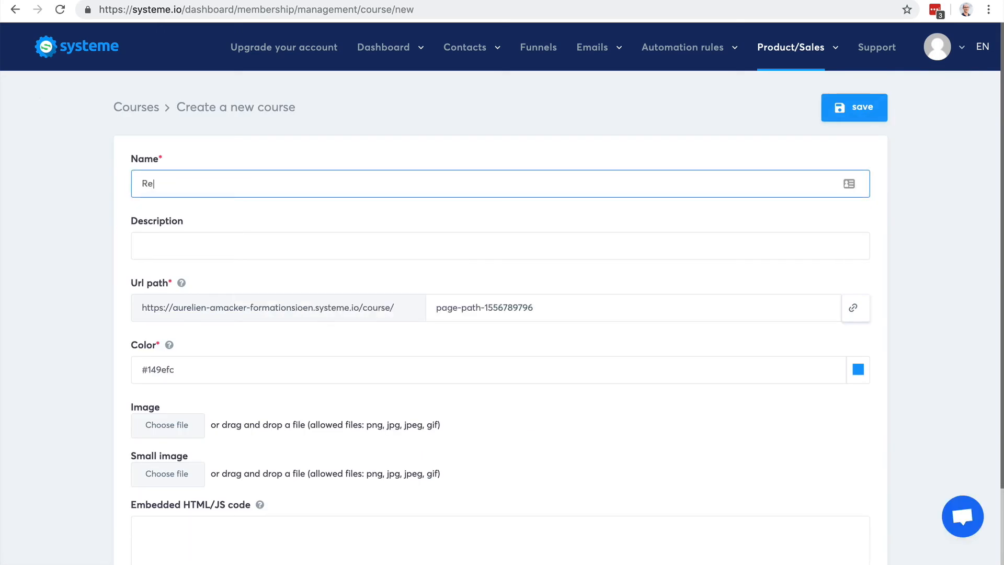
text(al estate course)
scroll(548, 285, down, 3)
scroll(548, 284, up, 3)
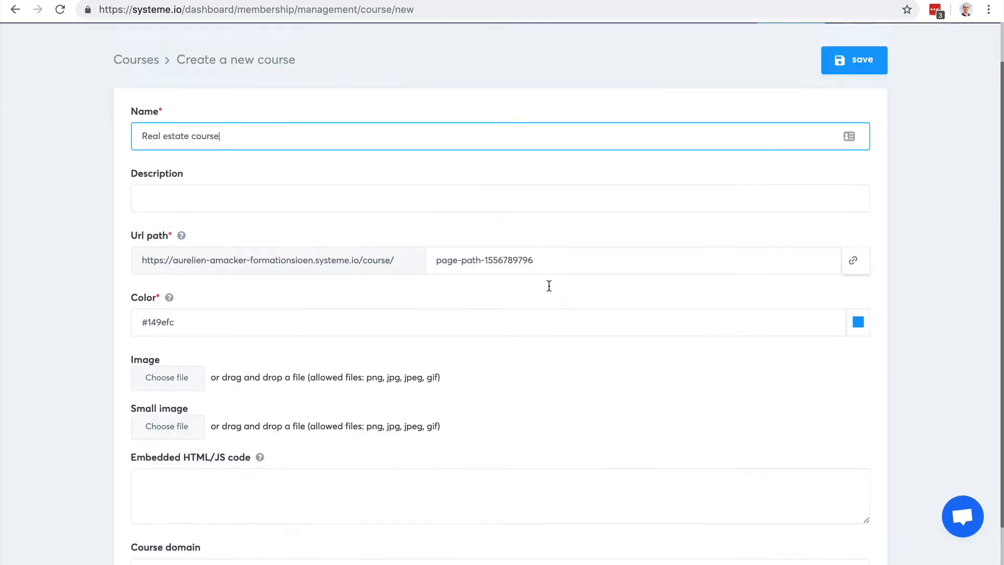
click(842, 113)
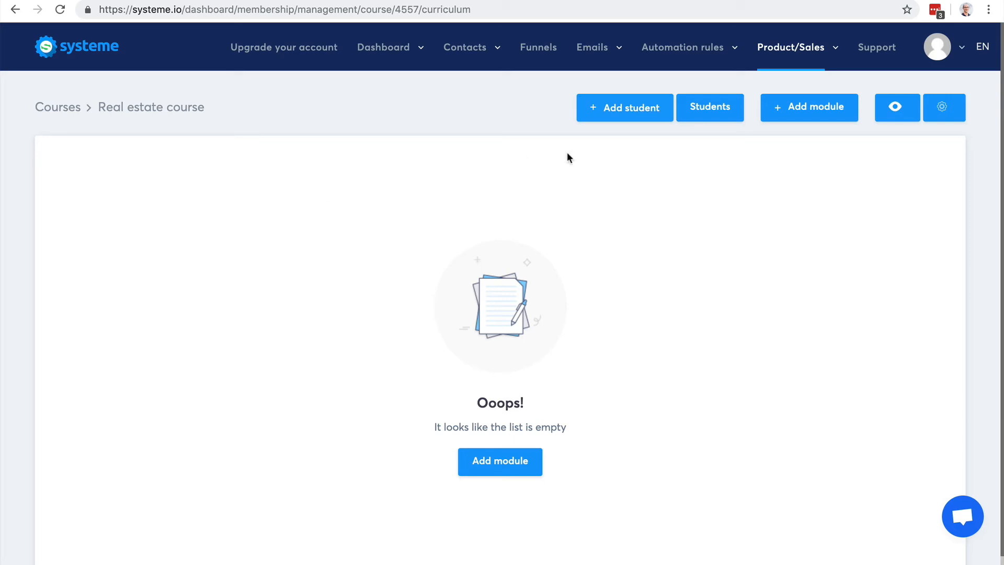
Add a module named "First module" to the Real estate course.
click(800, 112)
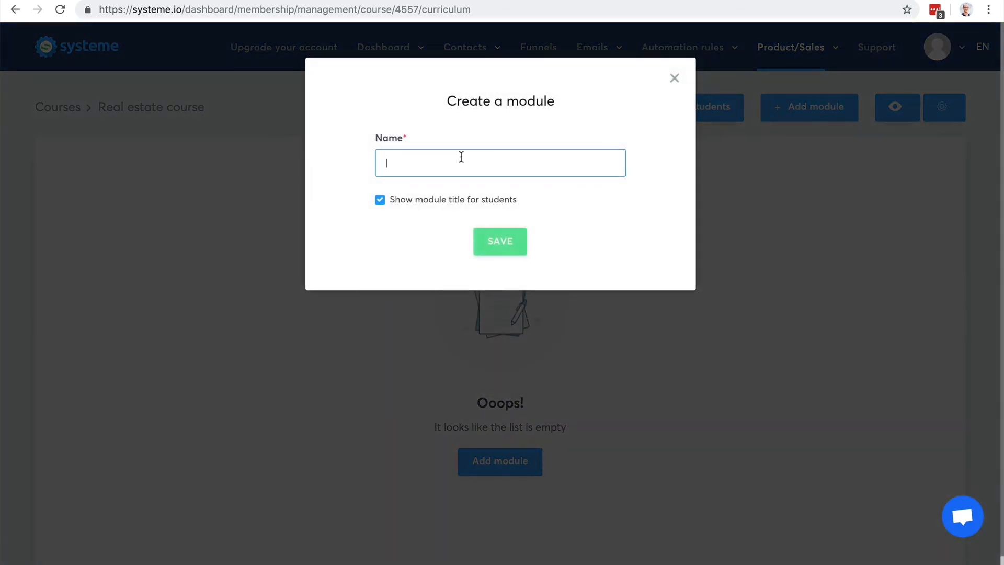
text(First module)
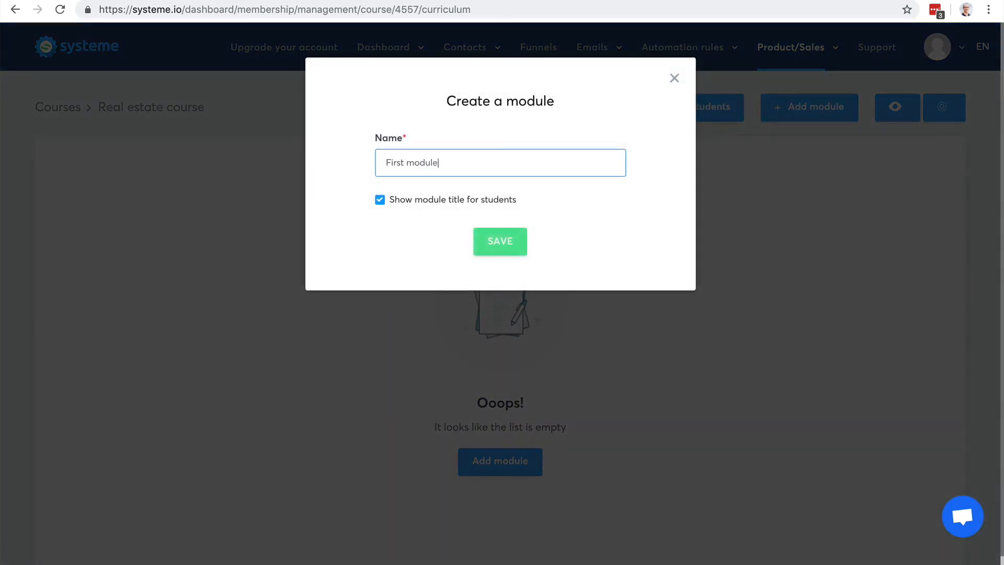
click(506, 240)
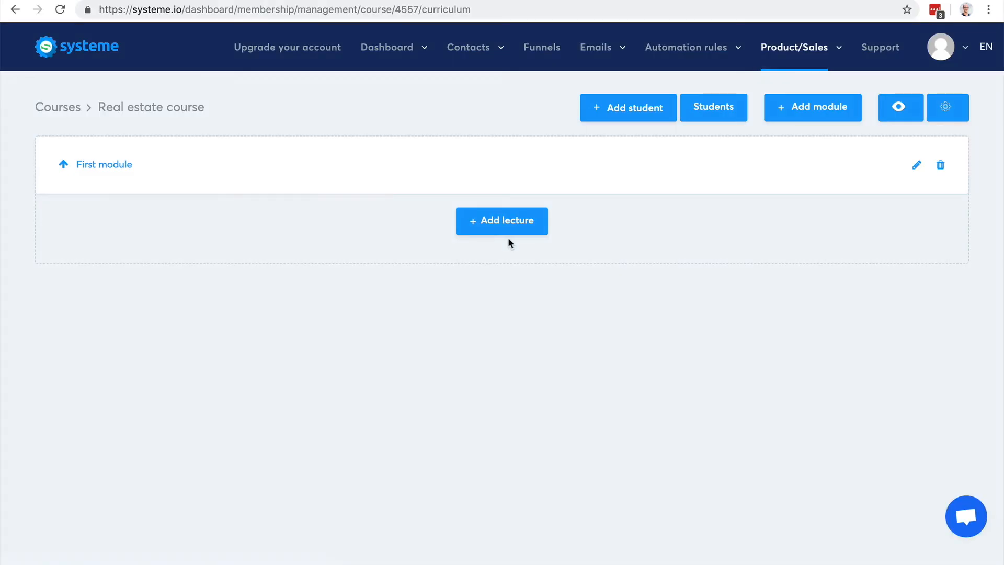
Start a new lecture in First module and name it "Chapter 1: The foundation".
click(503, 222)
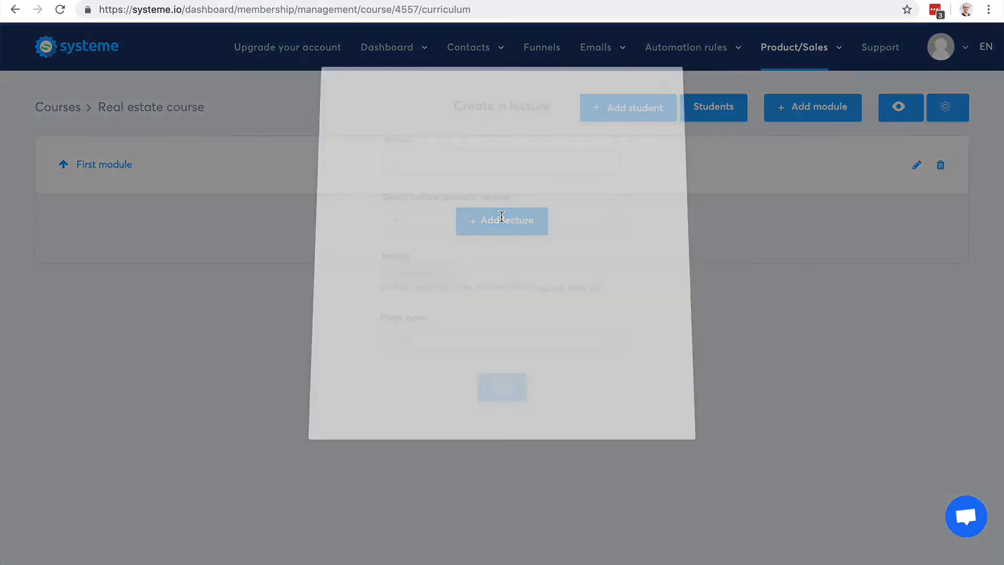
text(Chapter 1)
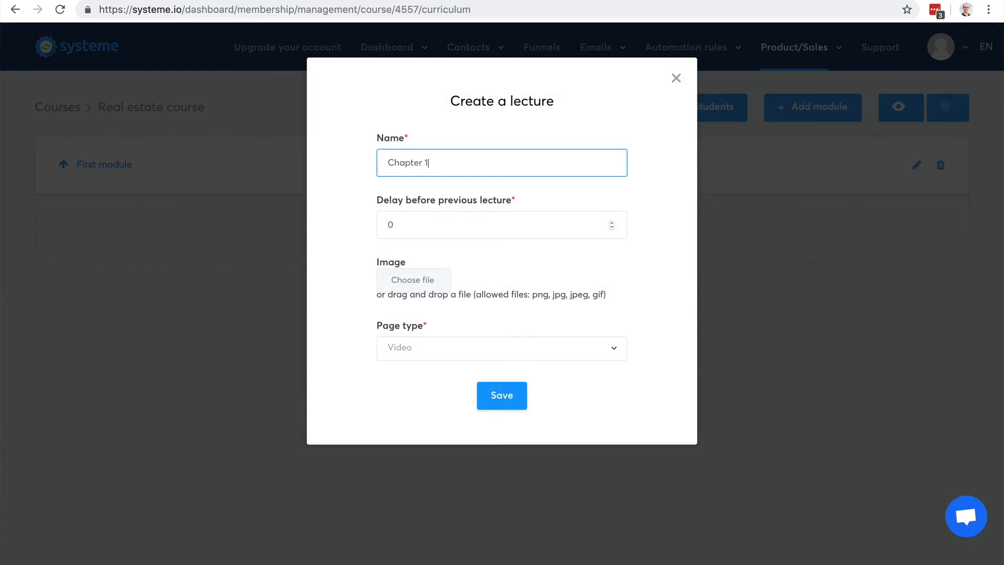
text(: The foundation)
Adjust the lecture's delay relative to the previous lecture and save it with the Video page type.
click(612, 223)
click(612, 224)
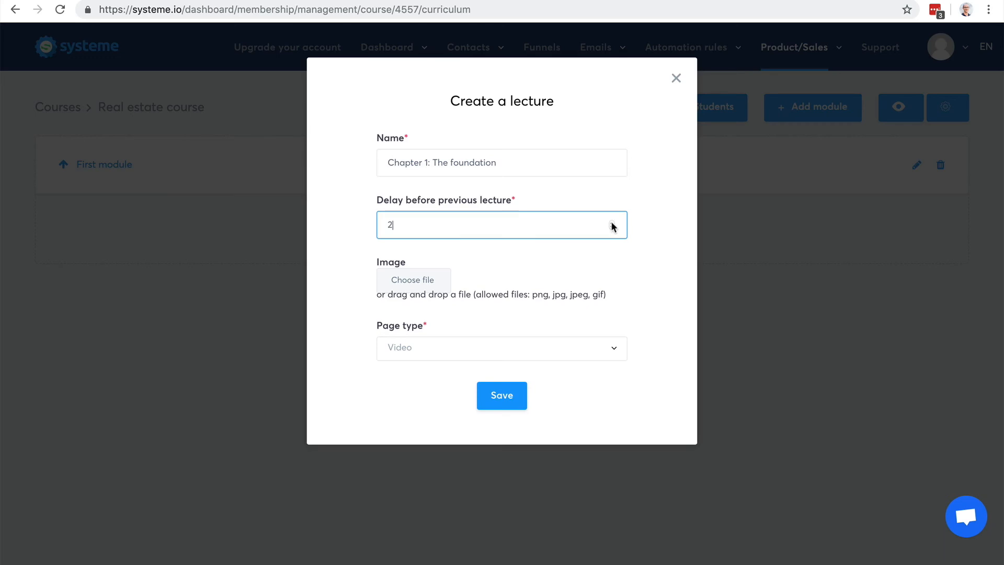
click(612, 224)
click(612, 224)
click(612, 223)
click(612, 223)
click(612, 229)
click(612, 229)
click(613, 228)
click(612, 229)
click(612, 224)
click(612, 224)
click(500, 397)
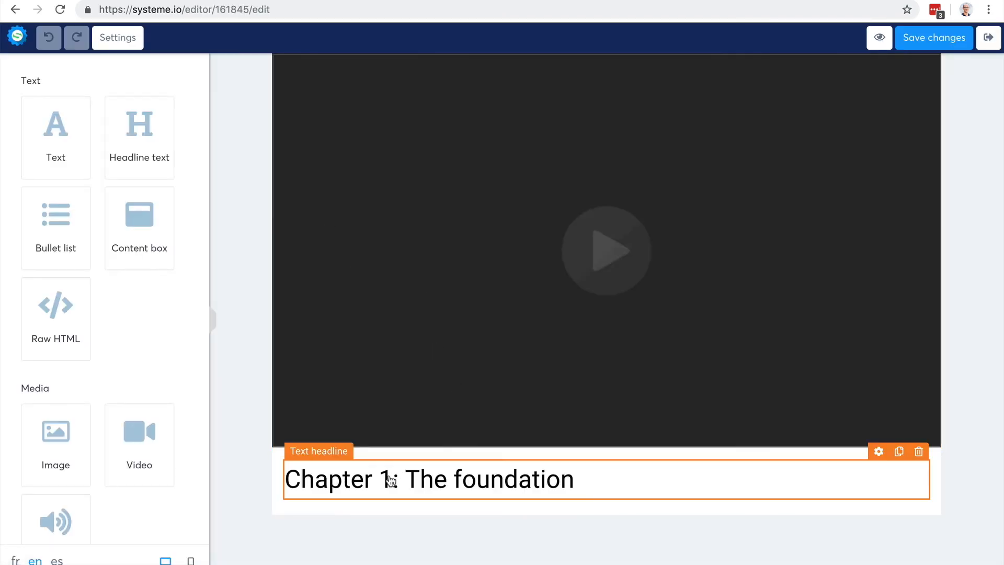
Move the "Chapter 1: The foundation" headline above the video in the lecture page.
drag(392, 476, 287, 55)
drag(316, 466, 285, 58)
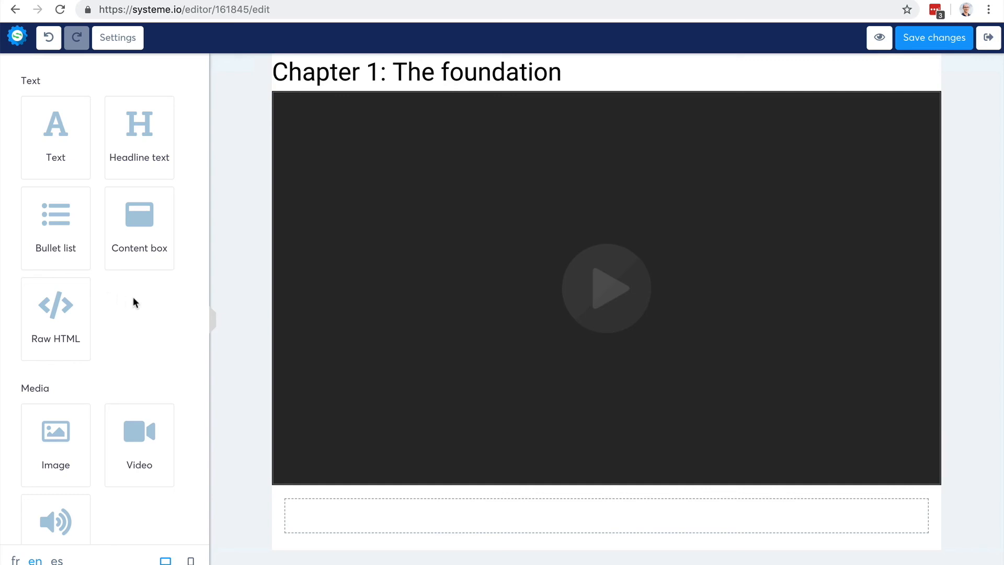
Add a content box to the empty row below the video.
scroll(132, 297, down, 4)
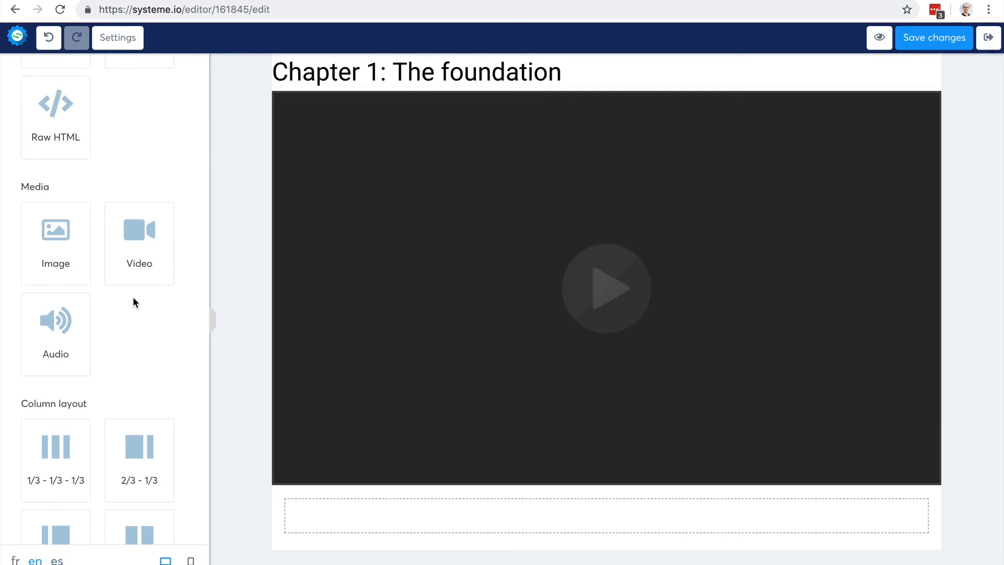
scroll(133, 297, down, 4)
scroll(133, 302, down, 4)
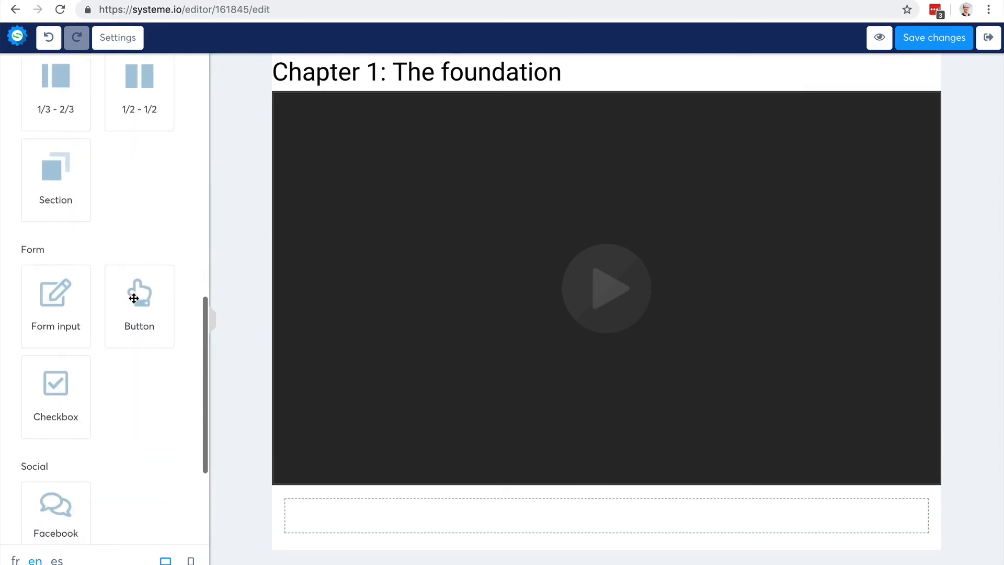
scroll(134, 298, up, 8)
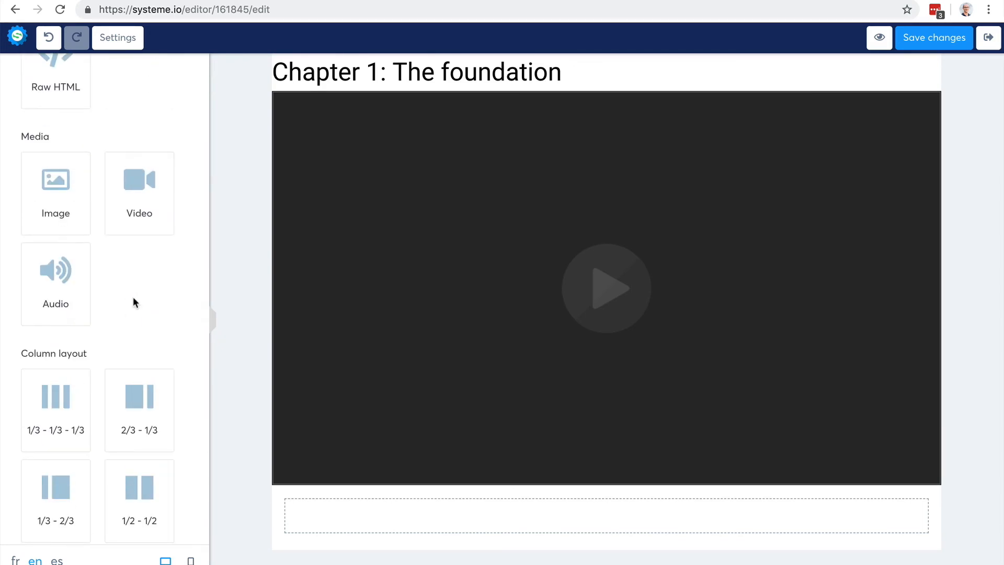
scroll(133, 302, up, 4)
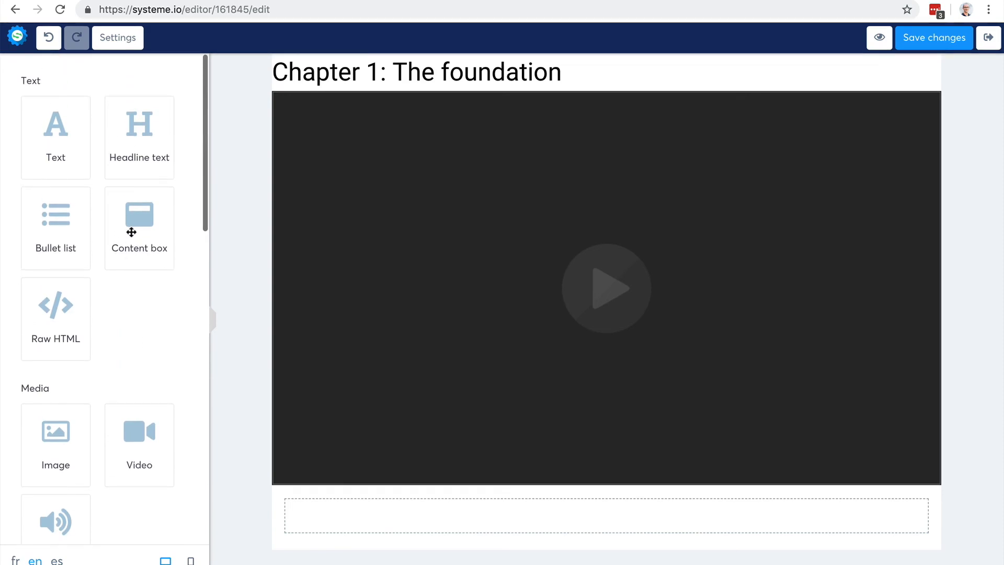
drag(132, 260, 362, 524)
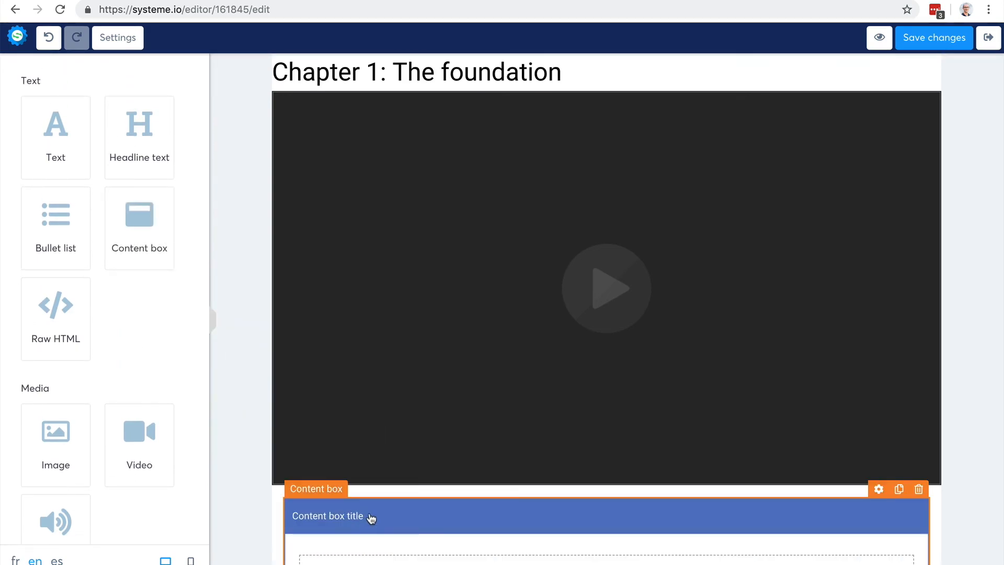
Set the header title of the content box below the video to "Resources".
click(879, 489)
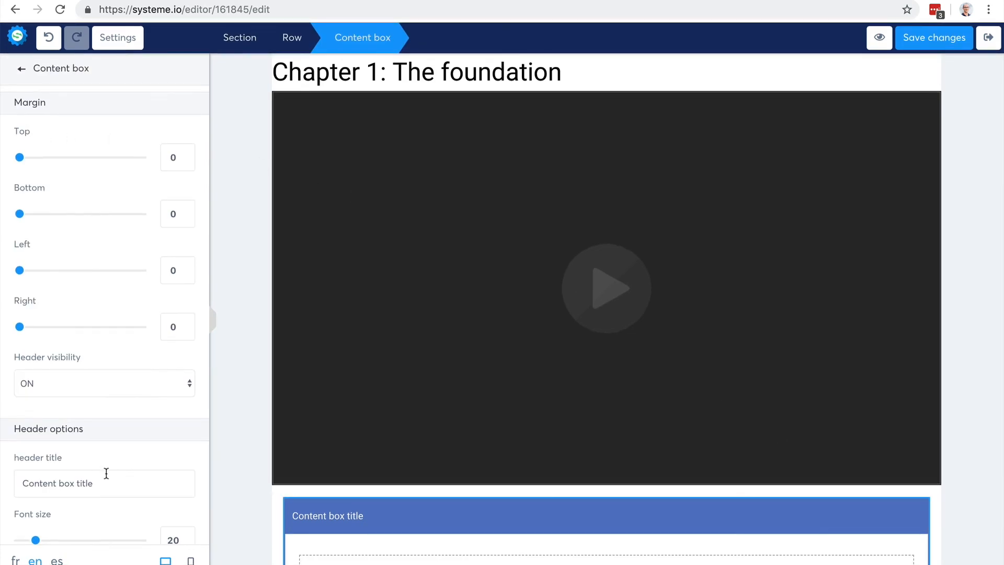
drag(109, 480, 9, 479)
text(R)
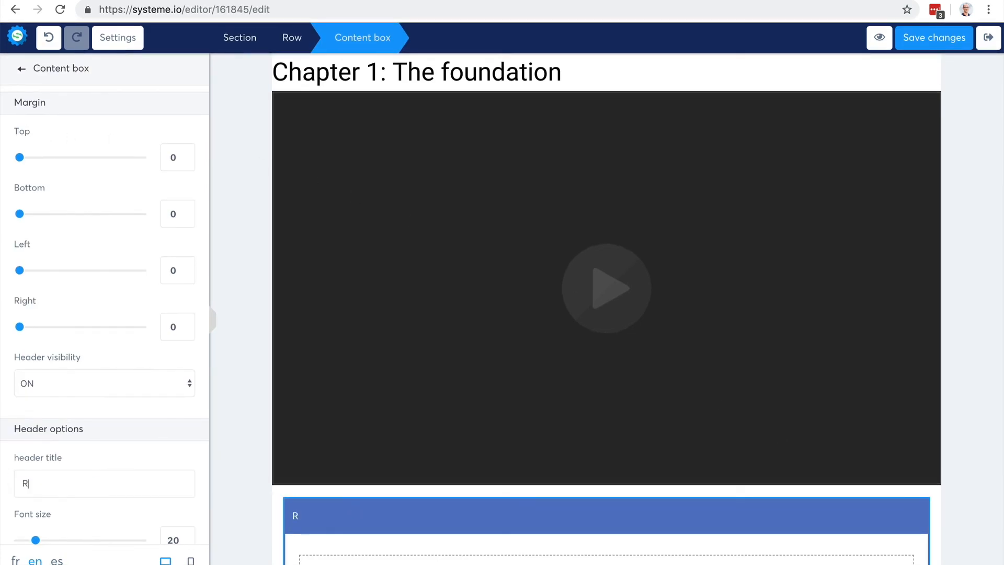
text(esources)
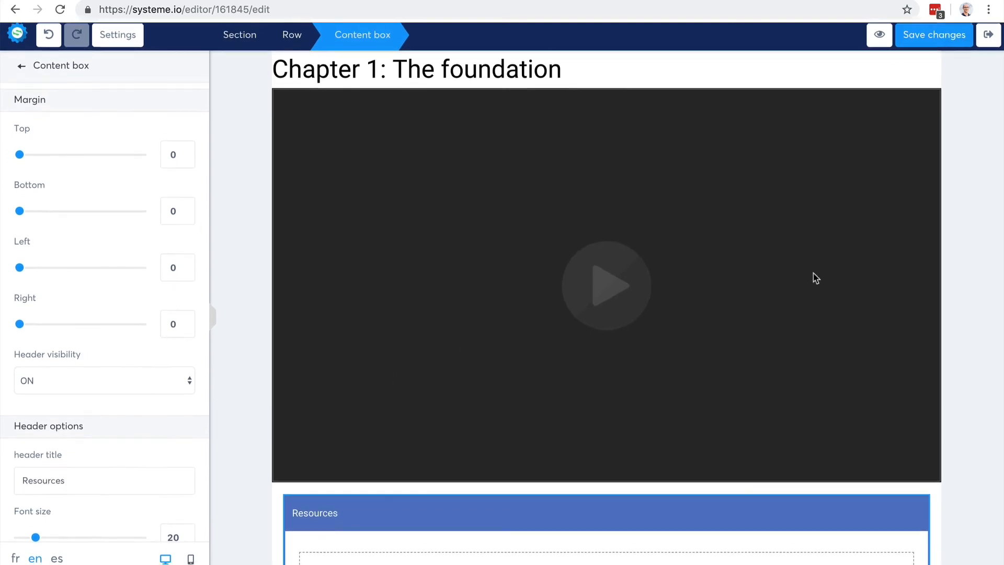
click(981, 264)
Add a bullet list inside the Resources content box and set its icon color to light green.
scroll(974, 267, down, 1)
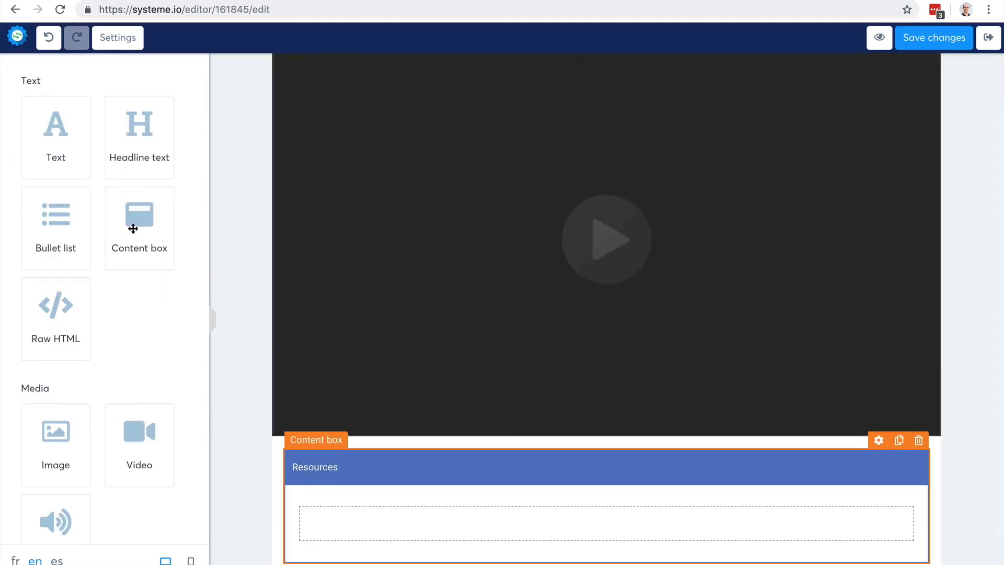
drag(48, 231, 348, 526)
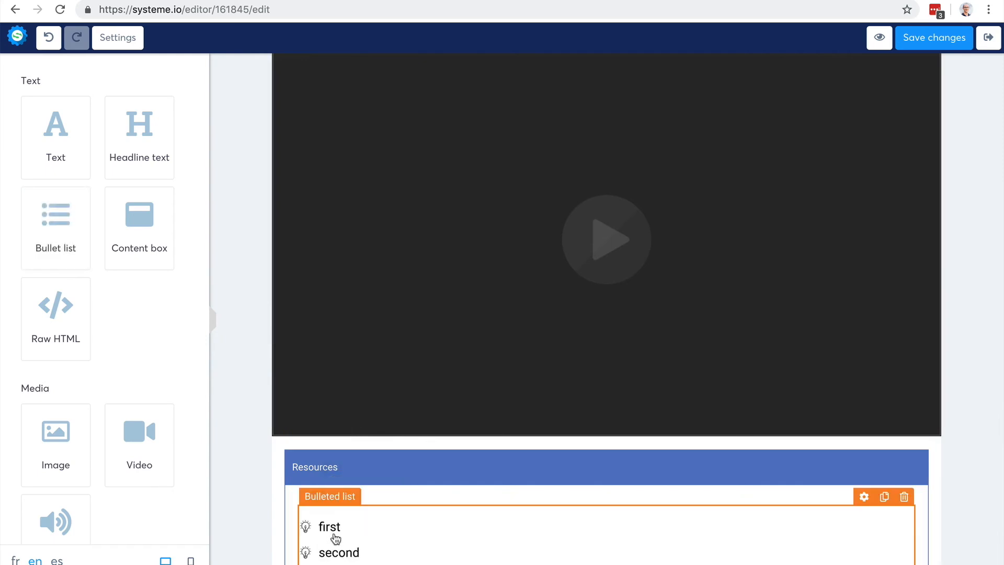
click(327, 529)
scroll(106, 492, down, 4)
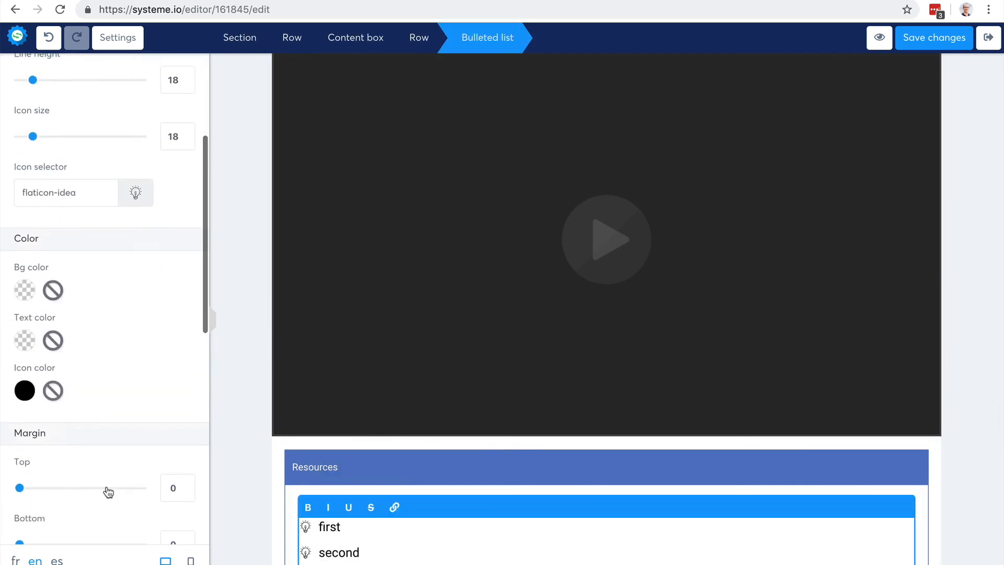
click(25, 390)
scroll(150, 502, down, 2)
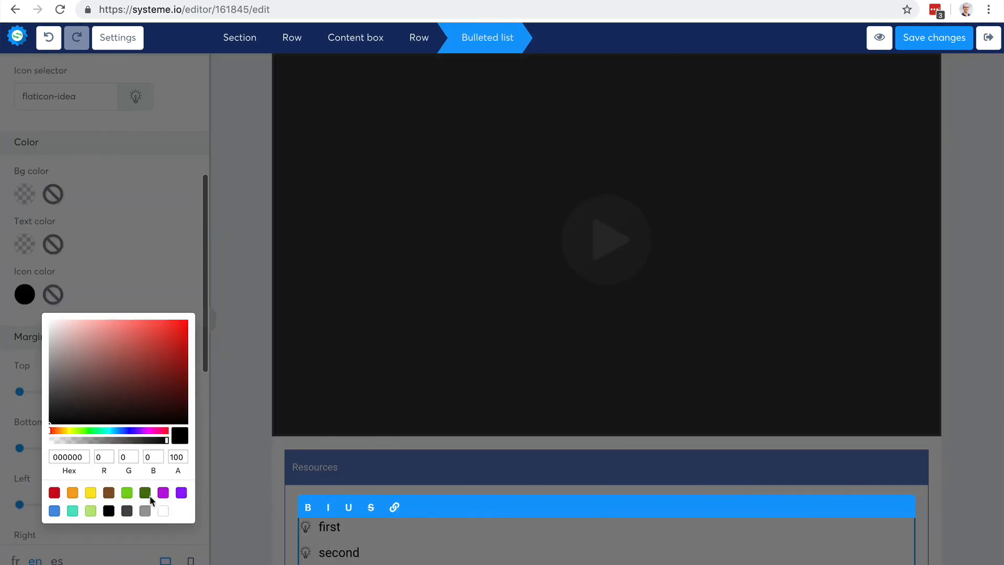
click(90, 510)
click(236, 318)
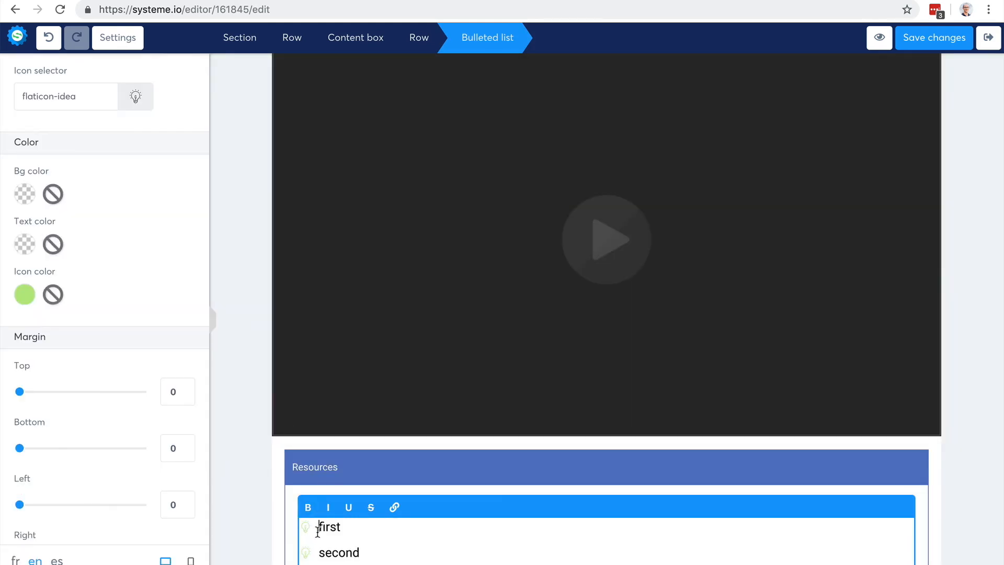
Change the bullet list's icon to the check mark in a filled circle.
scroll(105, 441, down, 6)
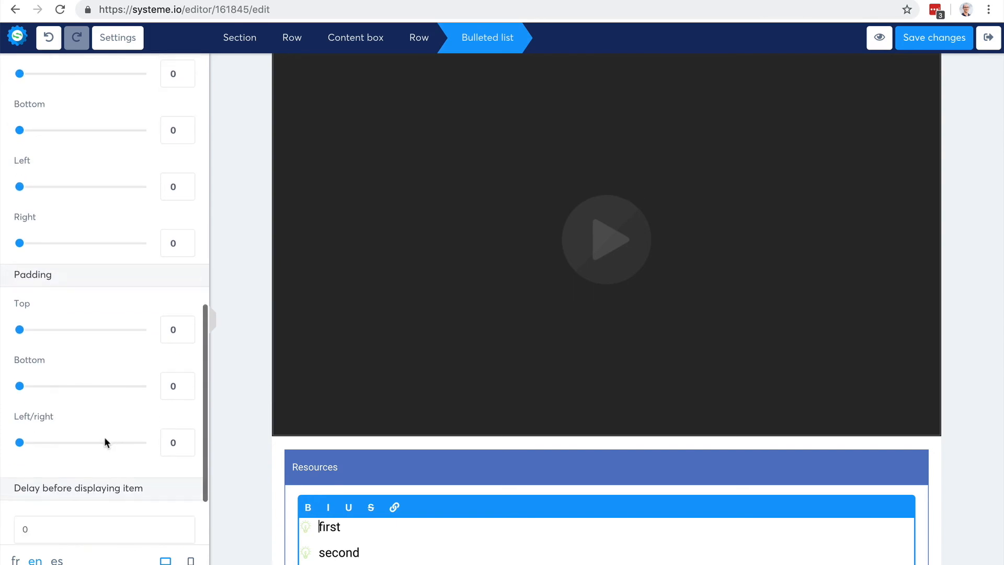
scroll(105, 437, down, 2)
scroll(104, 437, up, 10)
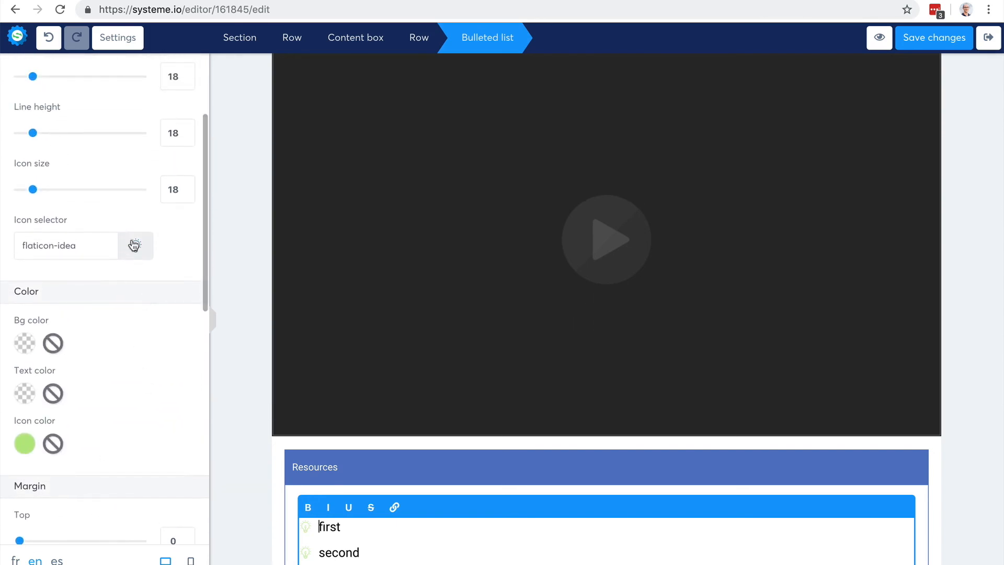
click(134, 246)
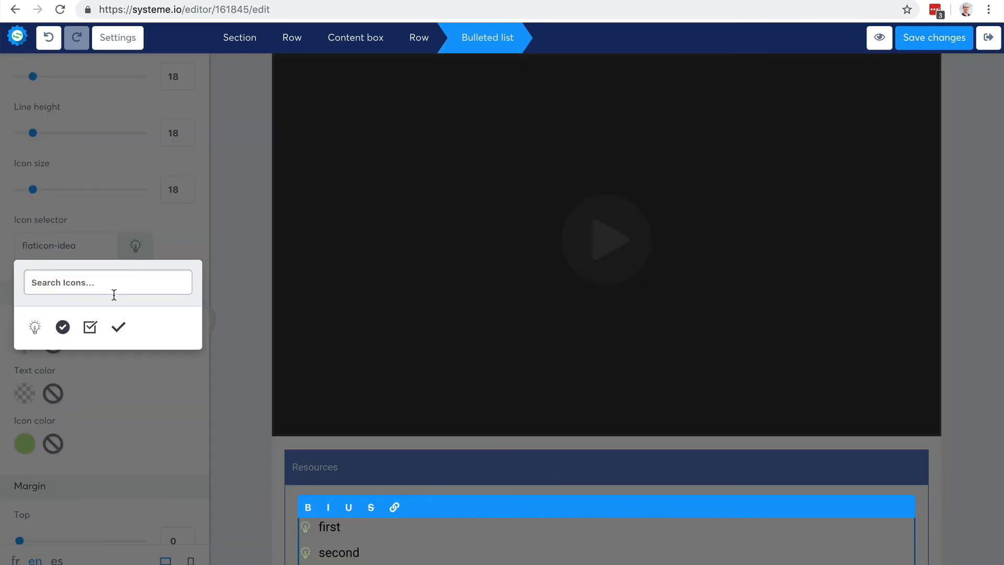
click(63, 327)
click(244, 350)
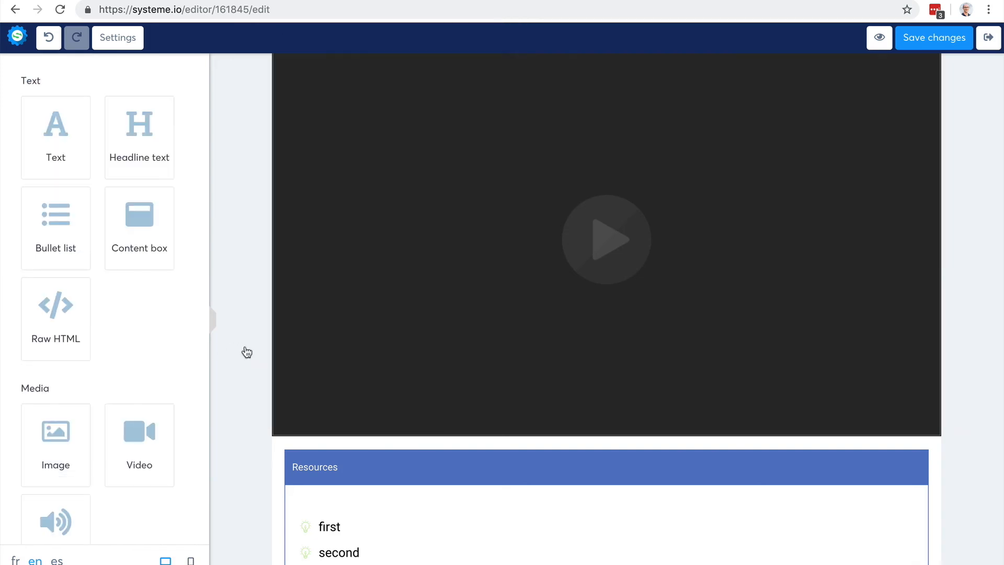
click(333, 538)
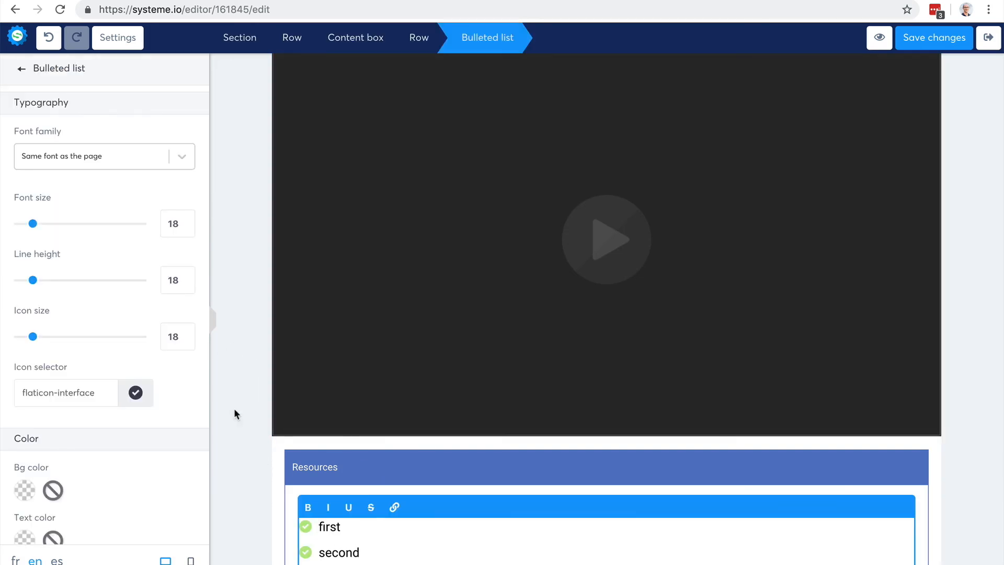
click(232, 333)
scroll(600, 221, up, 1)
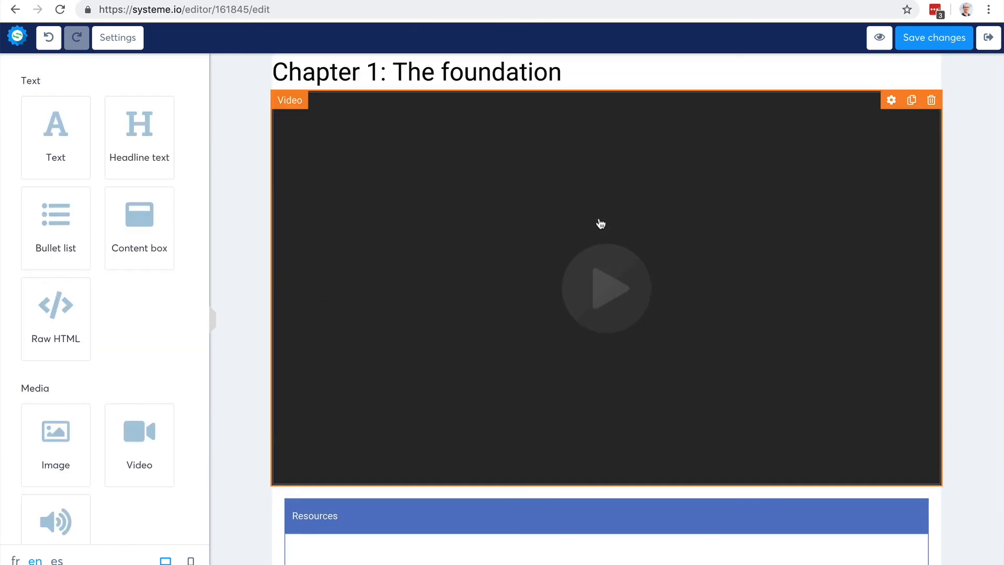
Duplicate the "Chapter 1: The foundation" lecture and change the headline on the copy's page to "Chapter 2: The foundation".
click(988, 41)
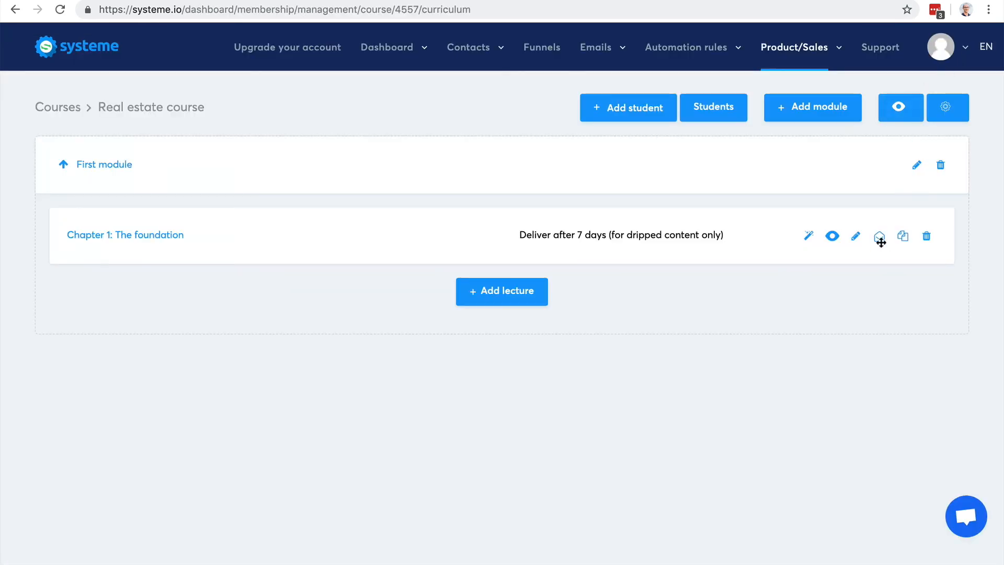
click(904, 238)
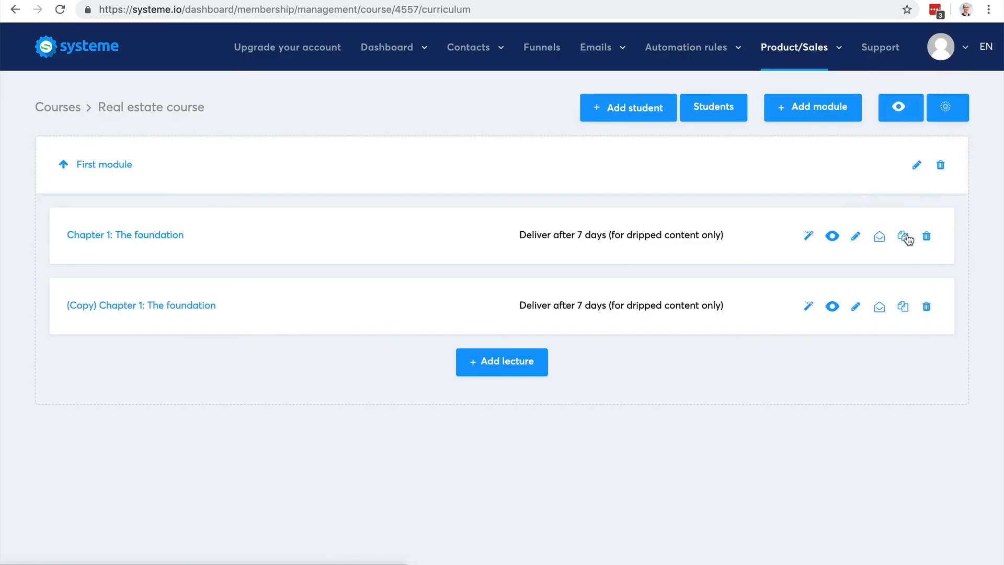
click(152, 306)
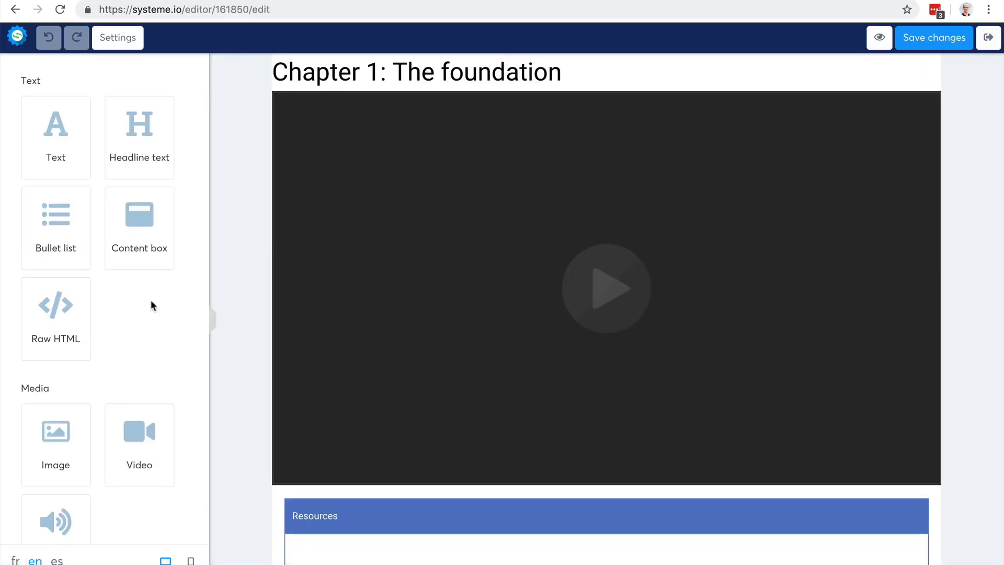
click(379, 72)
key(BackSpace)
text(2)
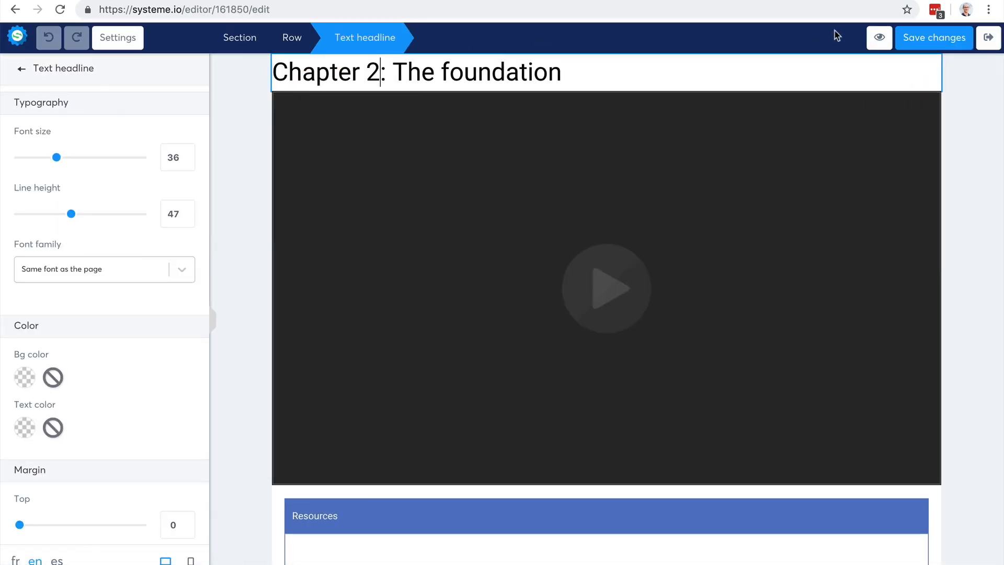
click(988, 38)
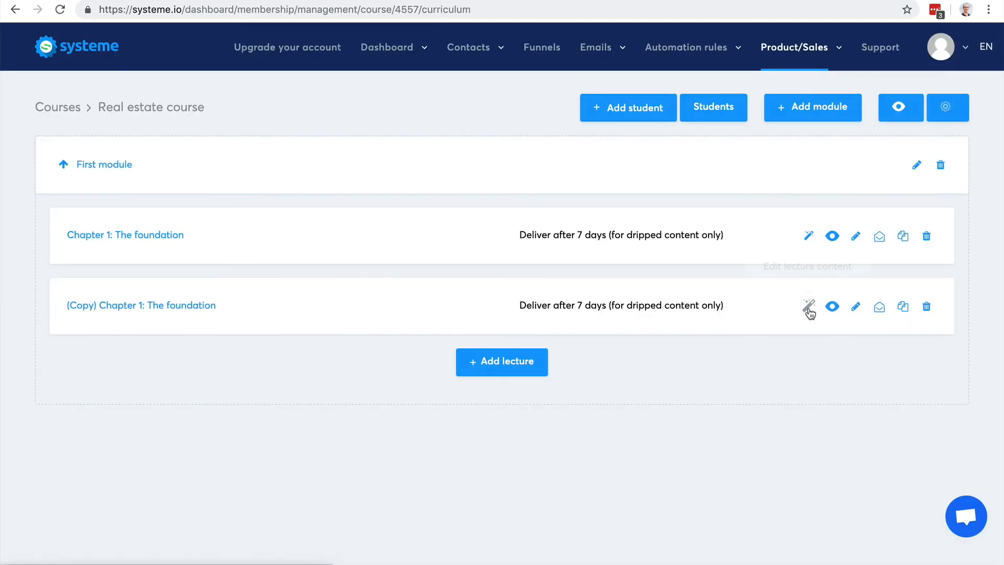
click(808, 306)
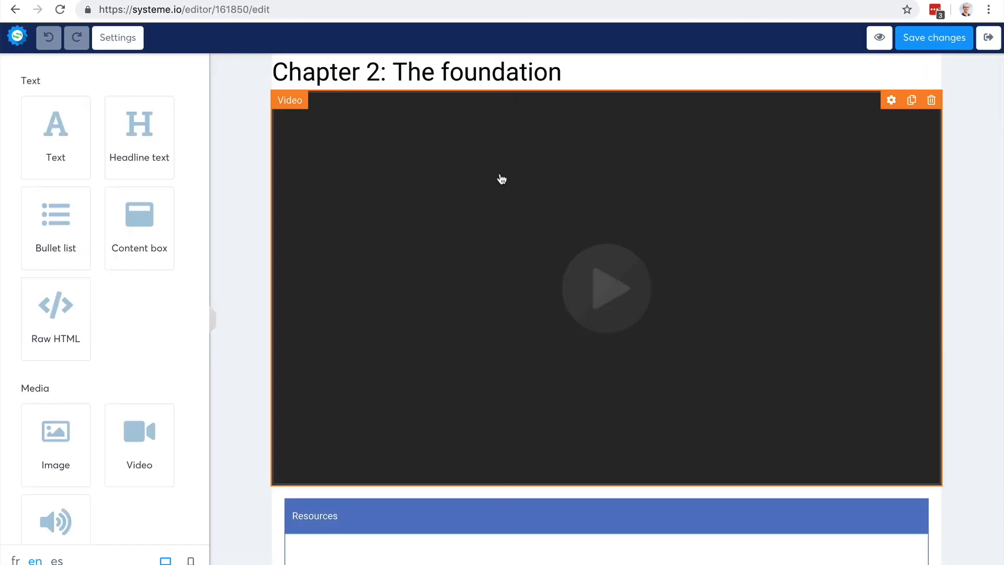
click(987, 42)
Rename the copied lecture to "Chapter 2: The foundation" in its lecture details and save.
click(856, 306)
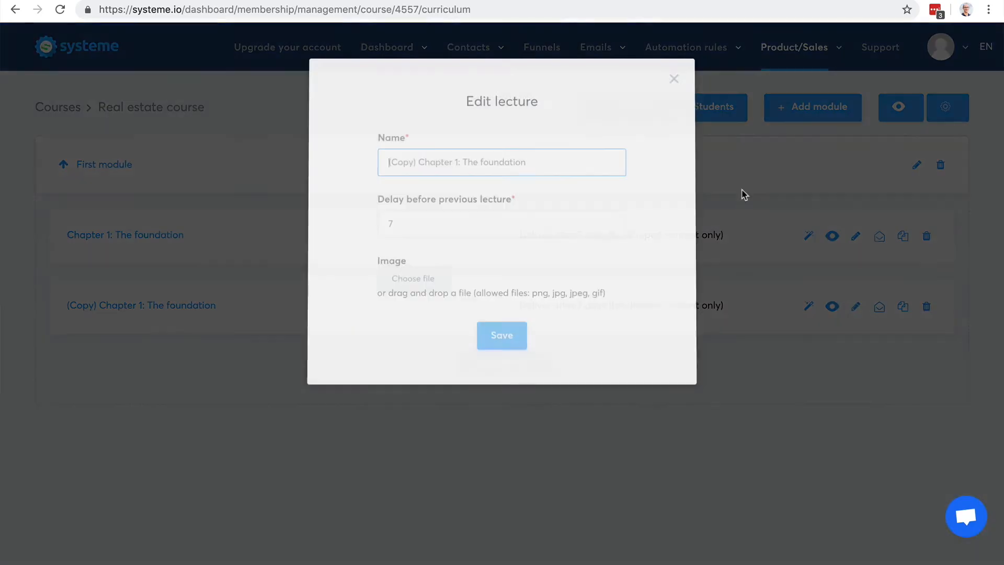
click(460, 164)
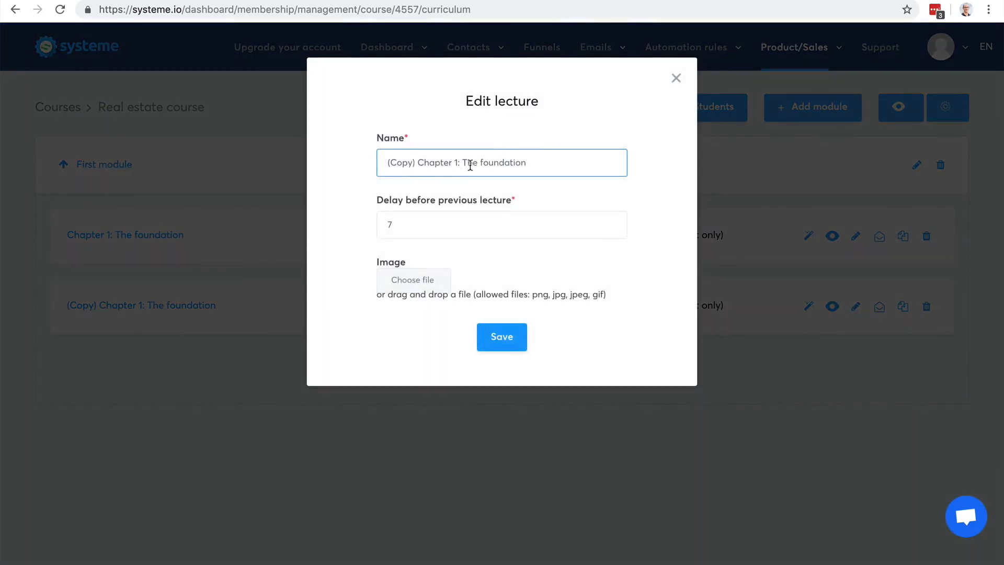
key(BackSpace)
key(BackSpace)
text(2:)
drag(387, 162, 418, 162)
key(BackSpace)
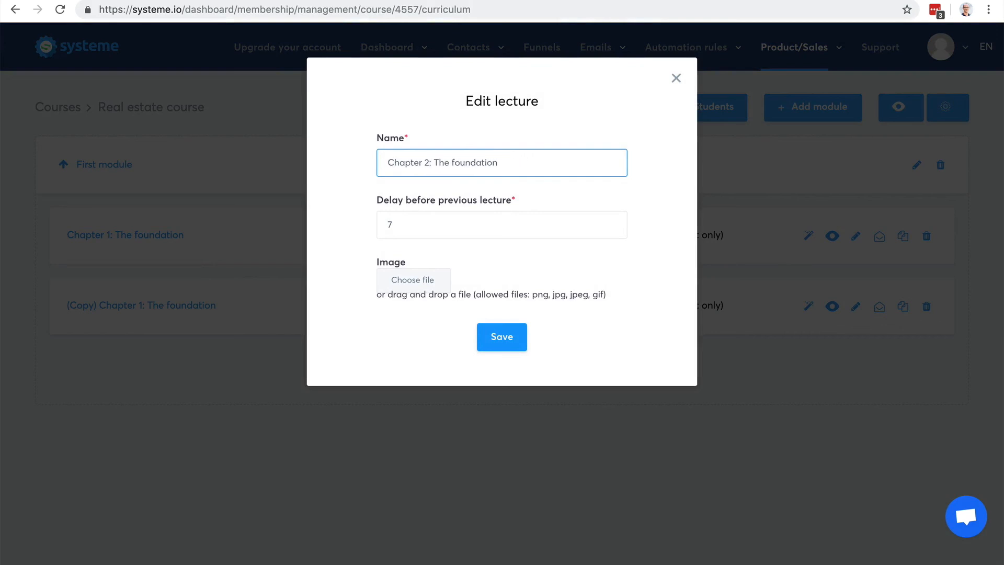
click(498, 338)
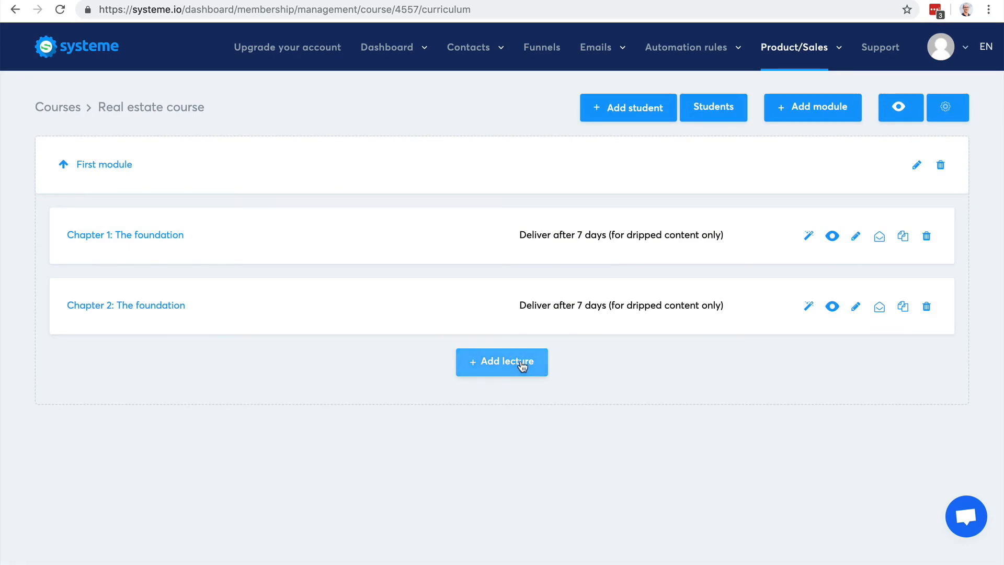
Create a module named "Module 2" in the Real estate course, with its title shown to students.
click(820, 107)
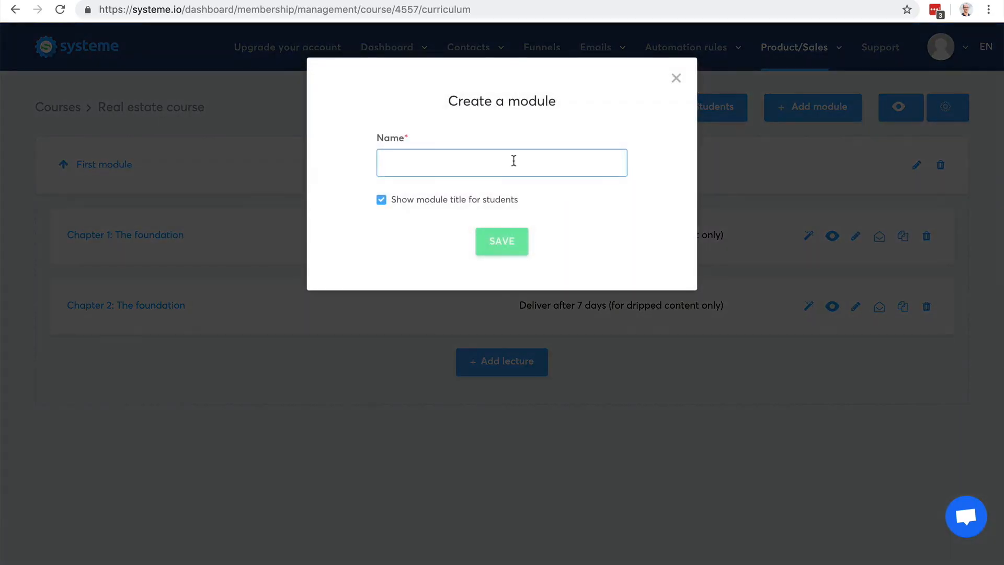
text(Module 2)
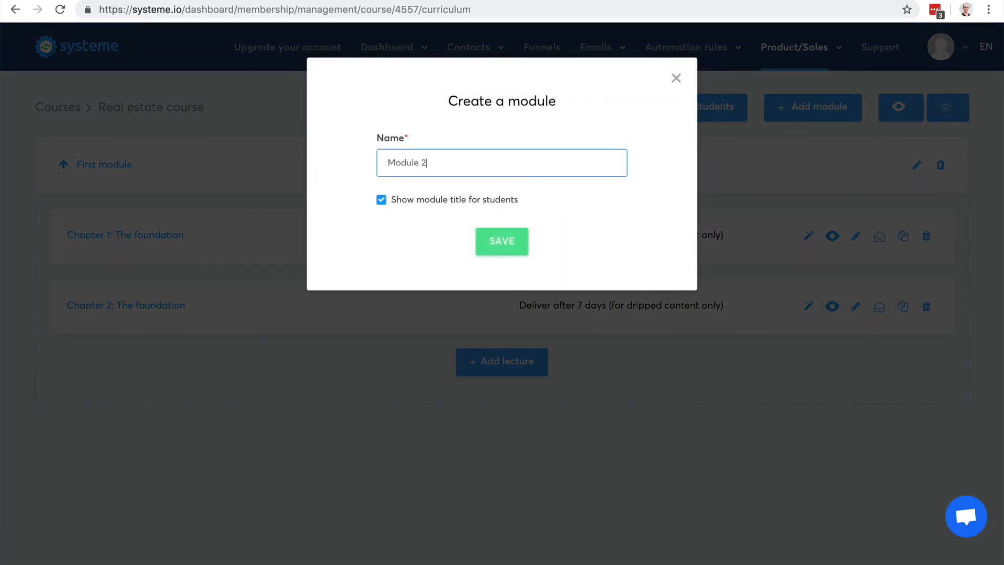
click(503, 240)
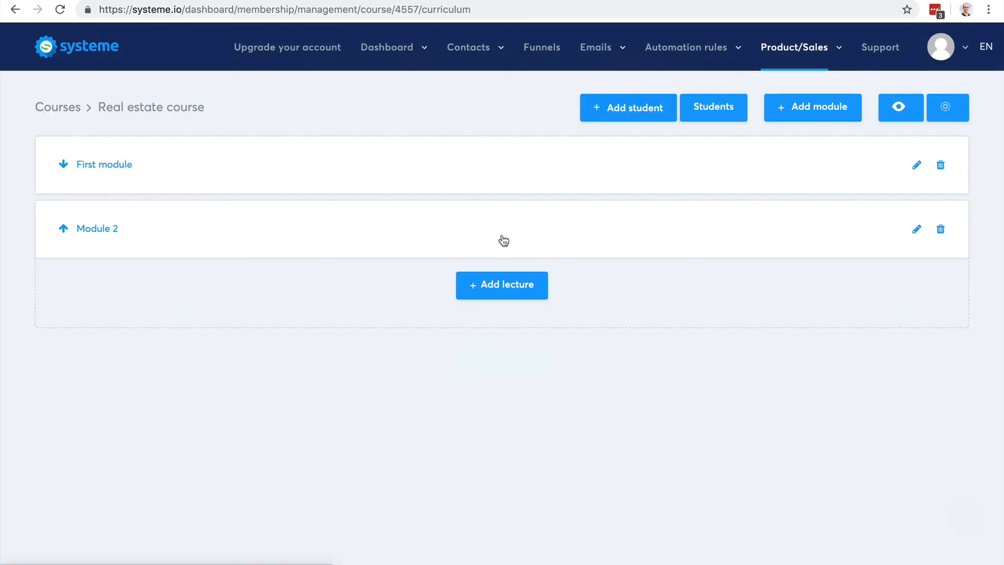
click(85, 229)
click(504, 244)
click(97, 164)
click(676, 79)
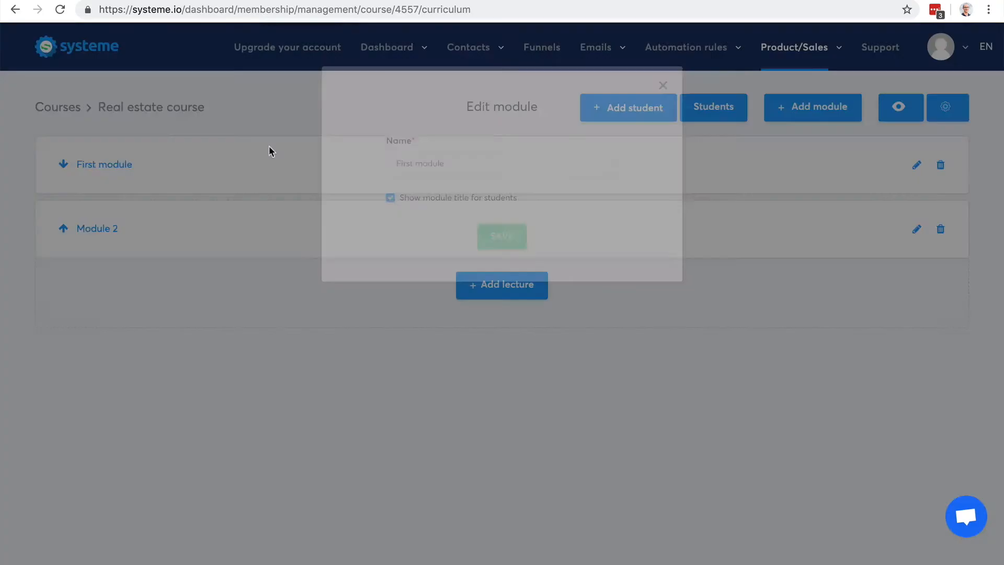
Expand First module and duplicate its "Chapter 2: The foundation" lecture.
click(64, 164)
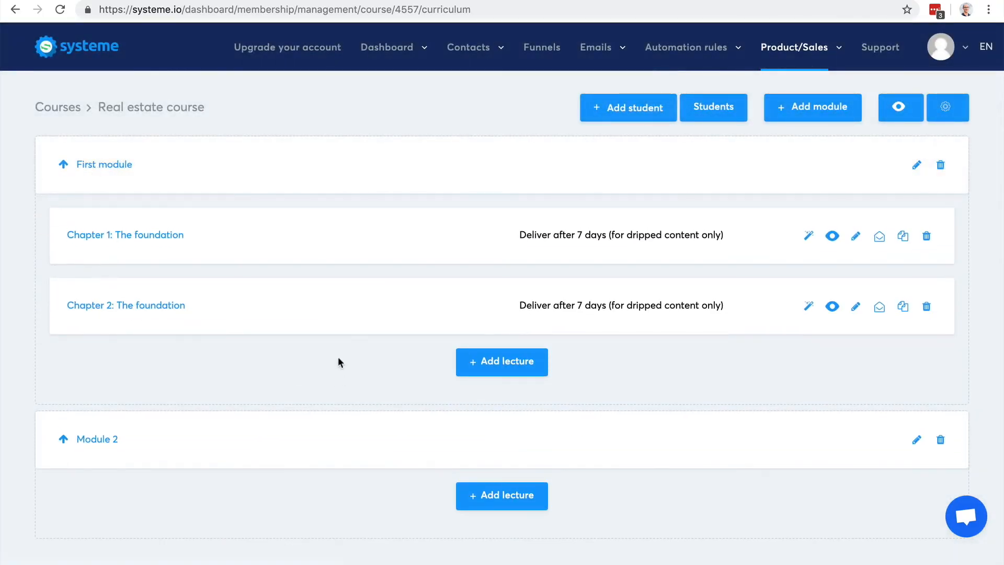
click(904, 311)
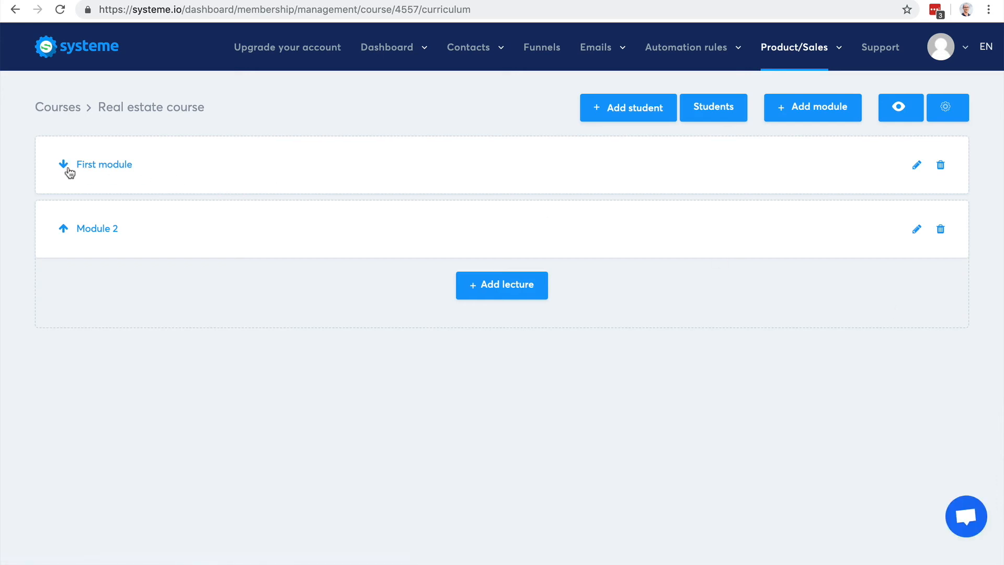
click(67, 168)
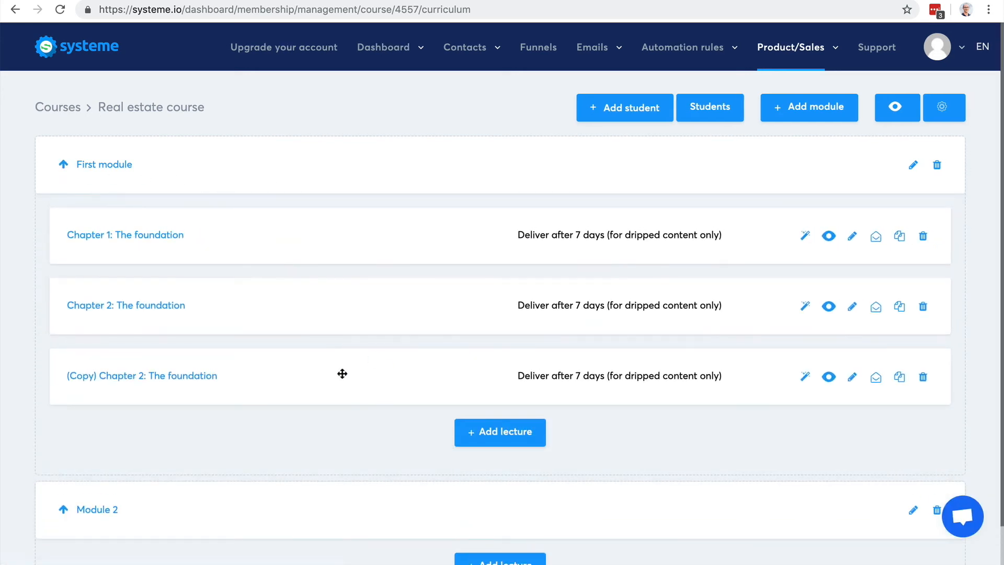
Move the "(Copy) Chapter 2: The foundation" lecture from First module into Module 2.
drag(342, 374, 374, 551)
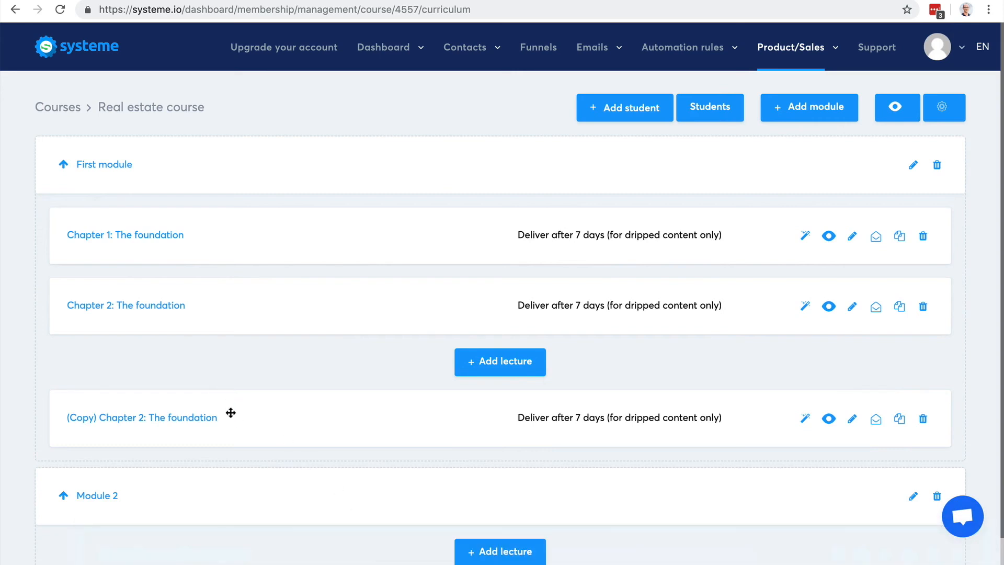
drag(230, 412, 376, 562)
scroll(484, 473, down, 1)
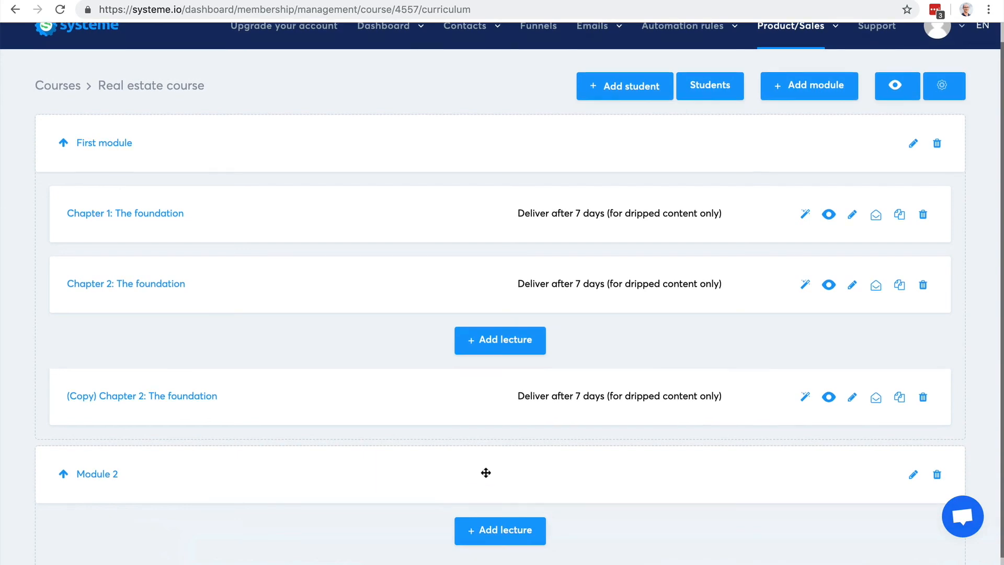
drag(193, 367, 547, 546)
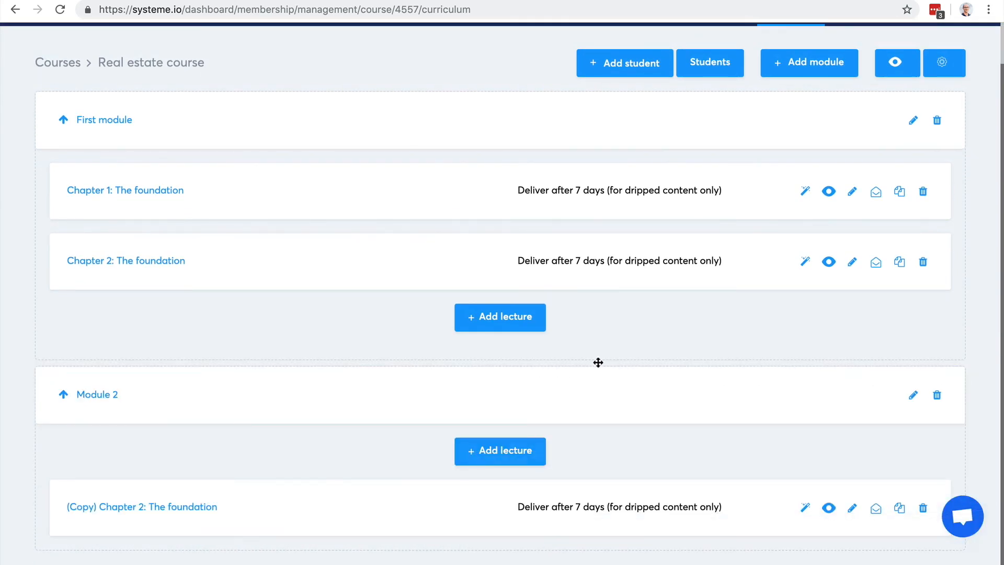
scroll(802, 202, up, 1)
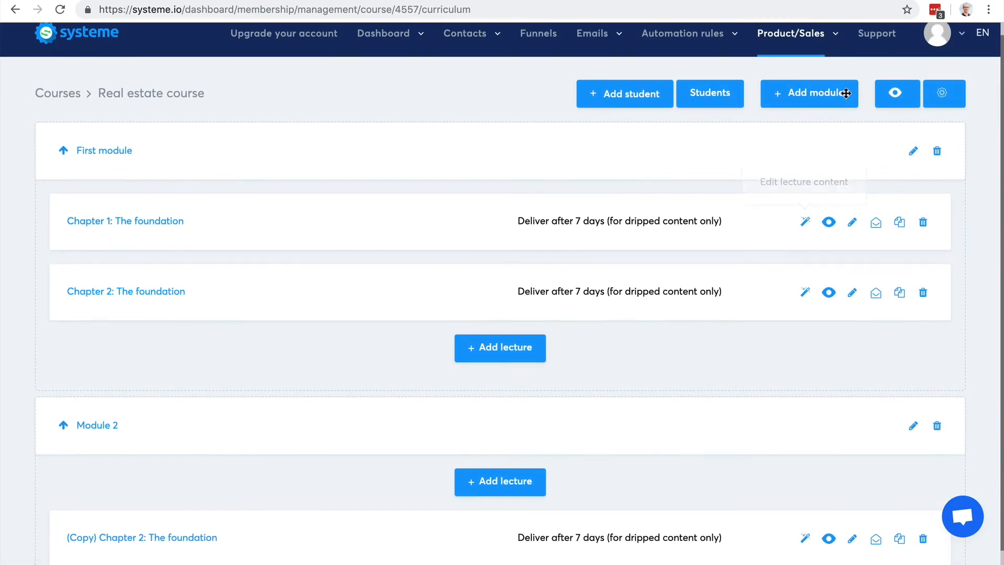
scroll(847, 93, down, 1)
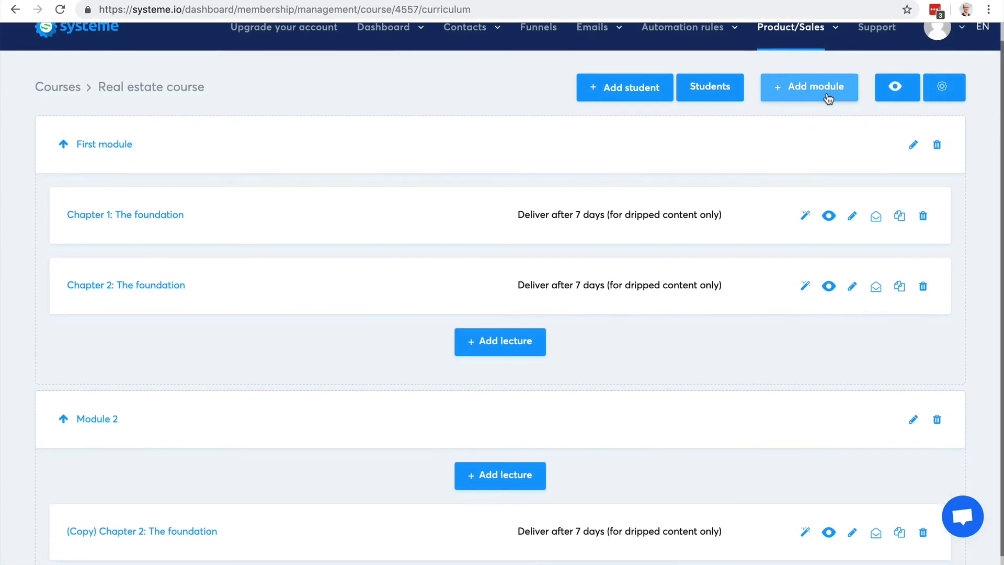
scroll(828, 98, up, 1)
scroll(828, 98, down, 1)
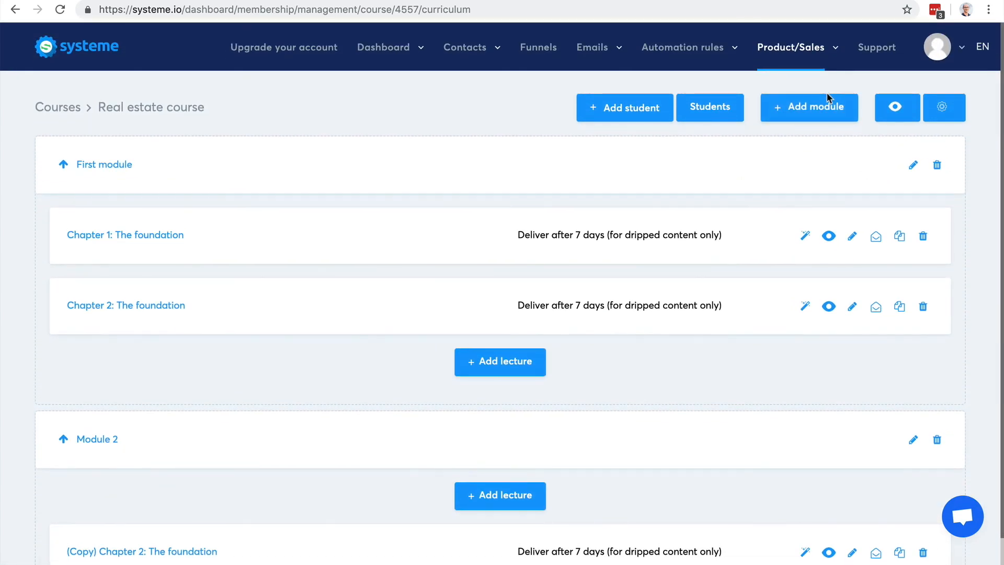